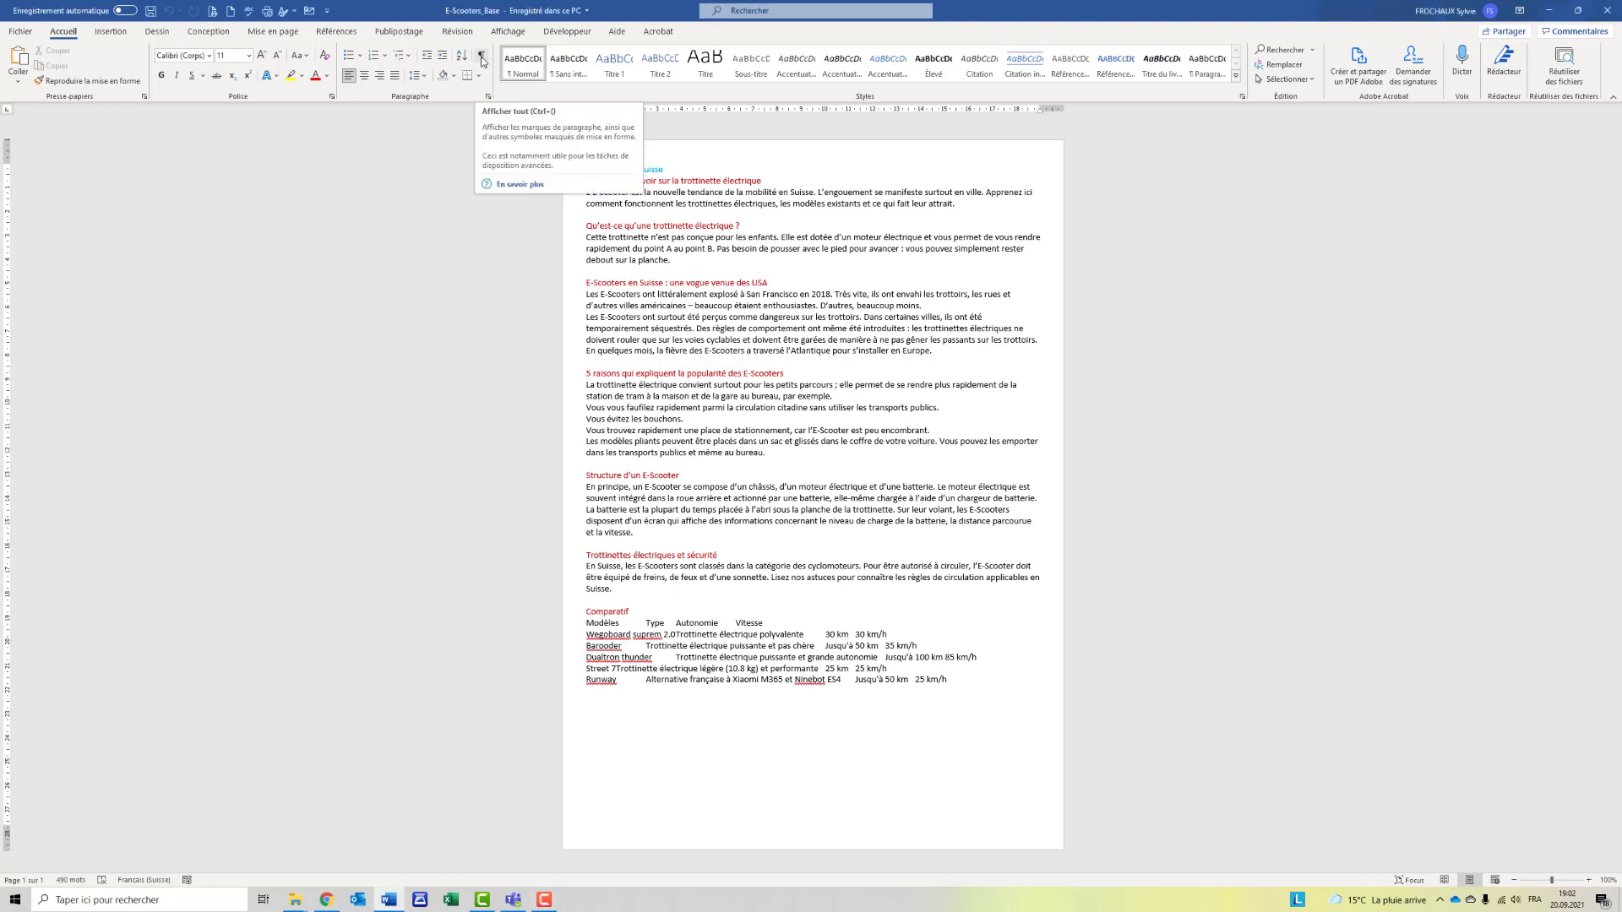
# Step: Turn on Afficher tout (¶) to reveal paragraph marks and spaces, then click into the body text
pyautogui.click(483, 57)
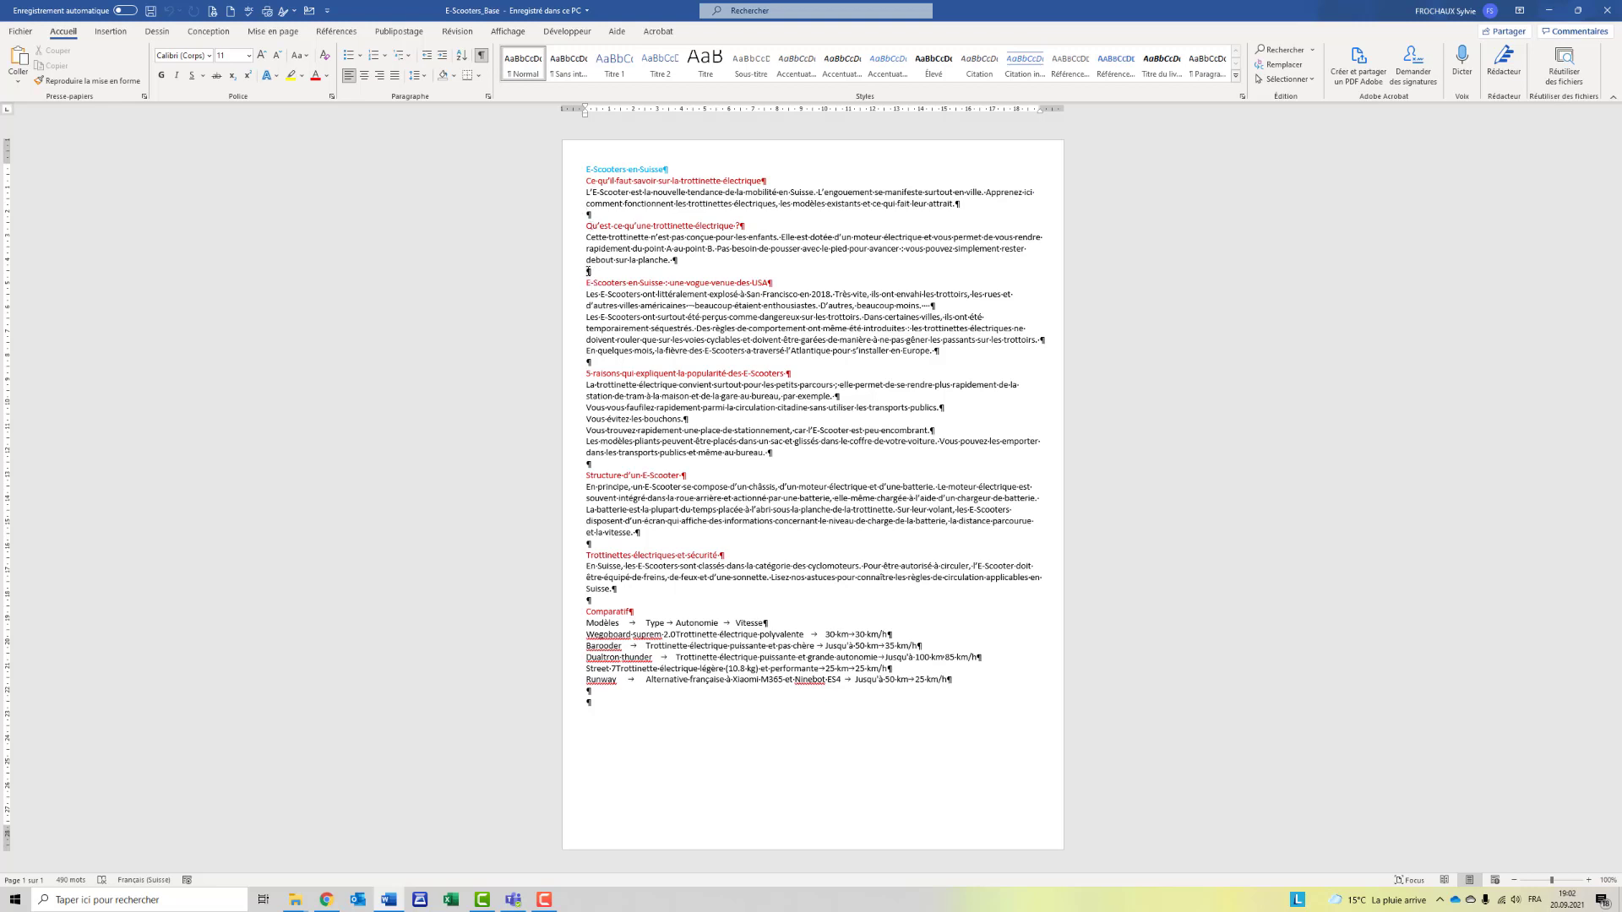
pyautogui.click(598, 349)
# Step: Bring up the full page setup dialog from the Mise en page margin settings
pyautogui.click(742, 13)
pyautogui.write('m')
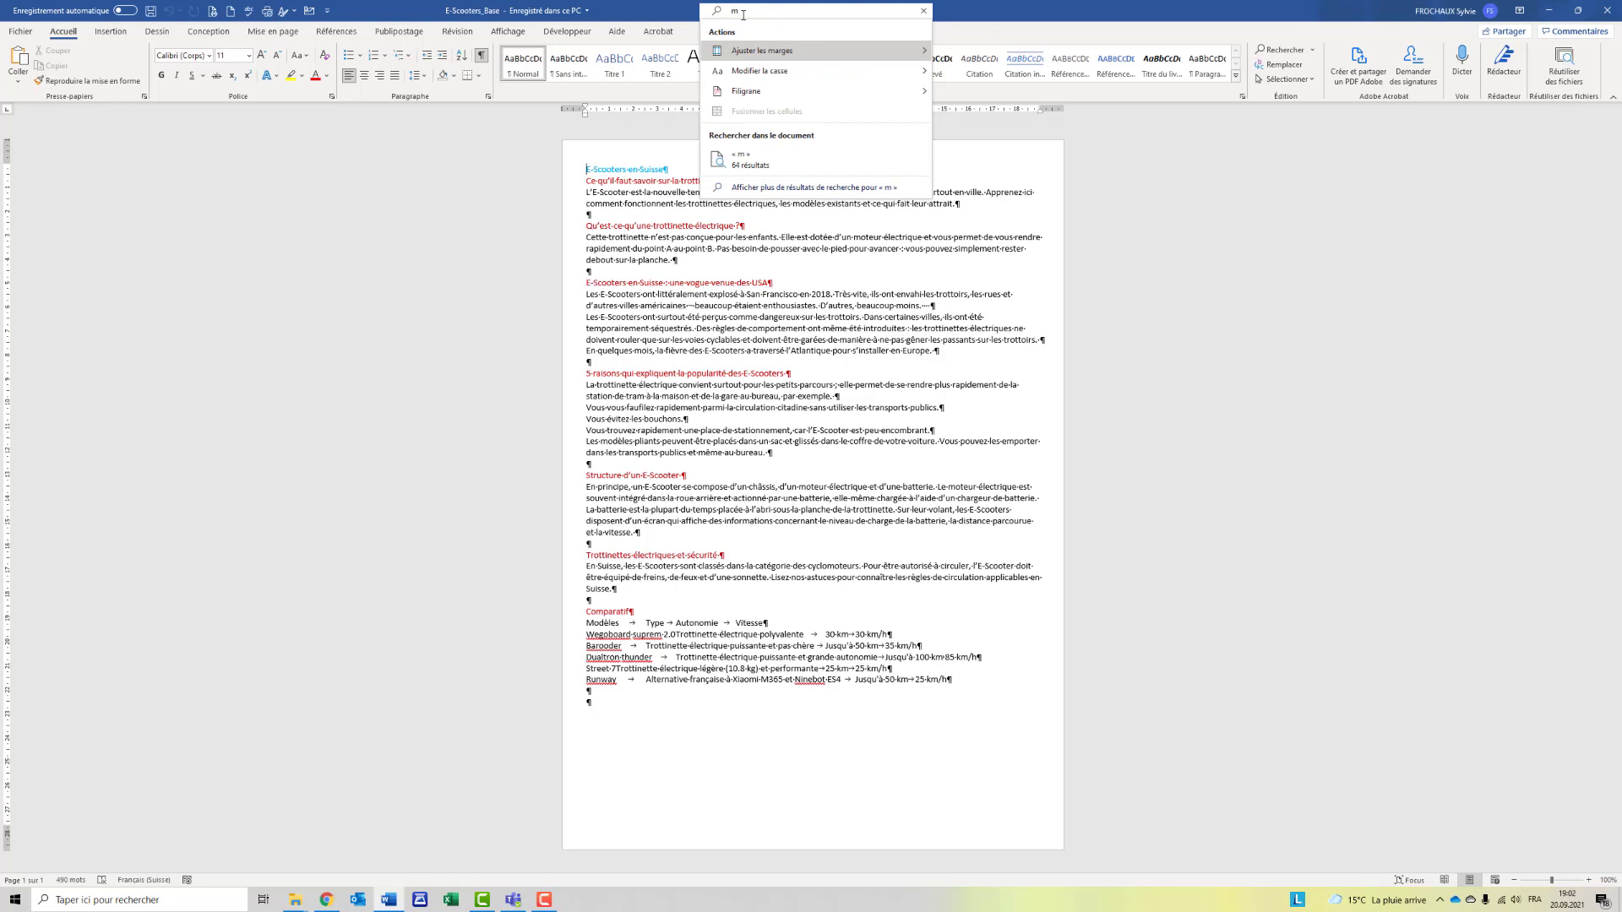
pyautogui.write('a')
pyautogui.moveTo(781, 61)
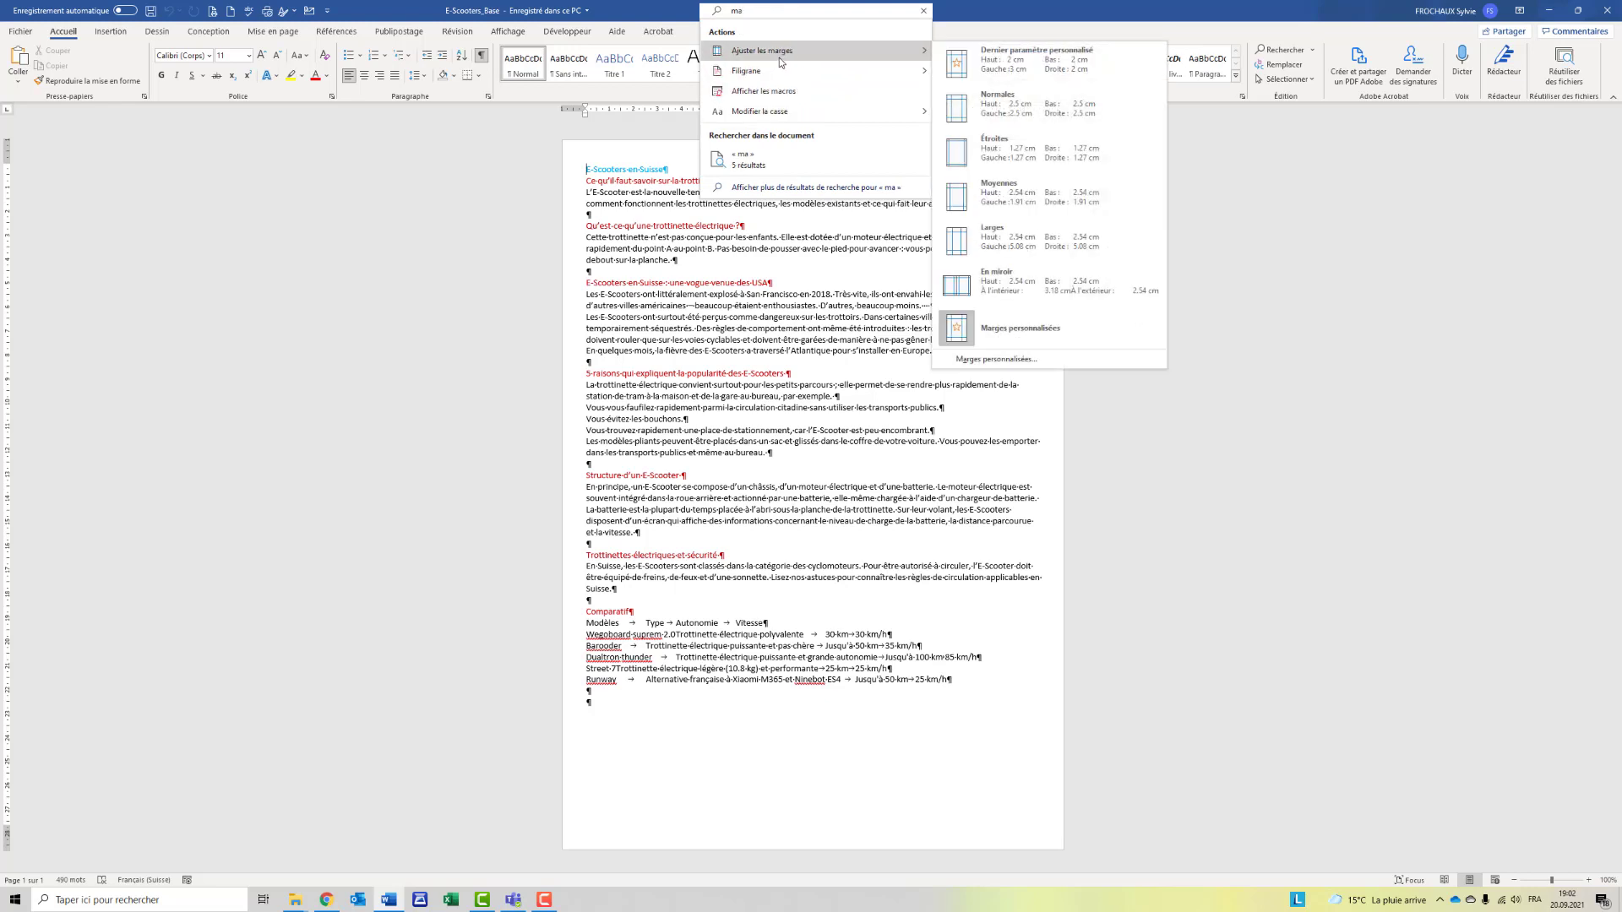
pyautogui.click(269, 34)
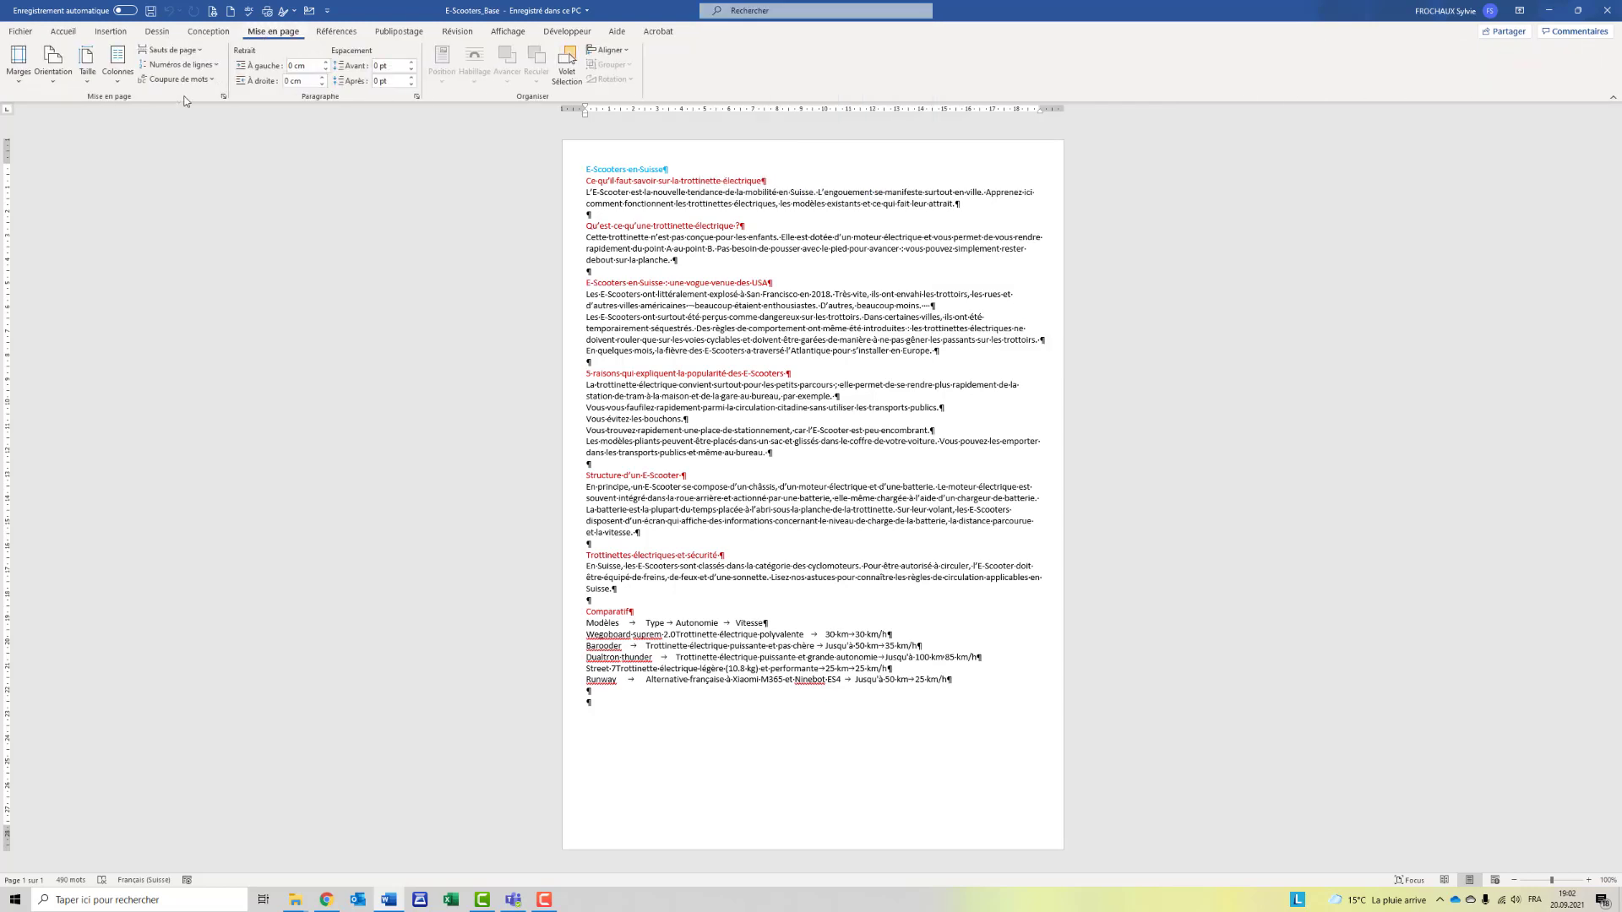
pyautogui.click(13, 87)
pyautogui.click(13, 87)
pyautogui.click(223, 98)
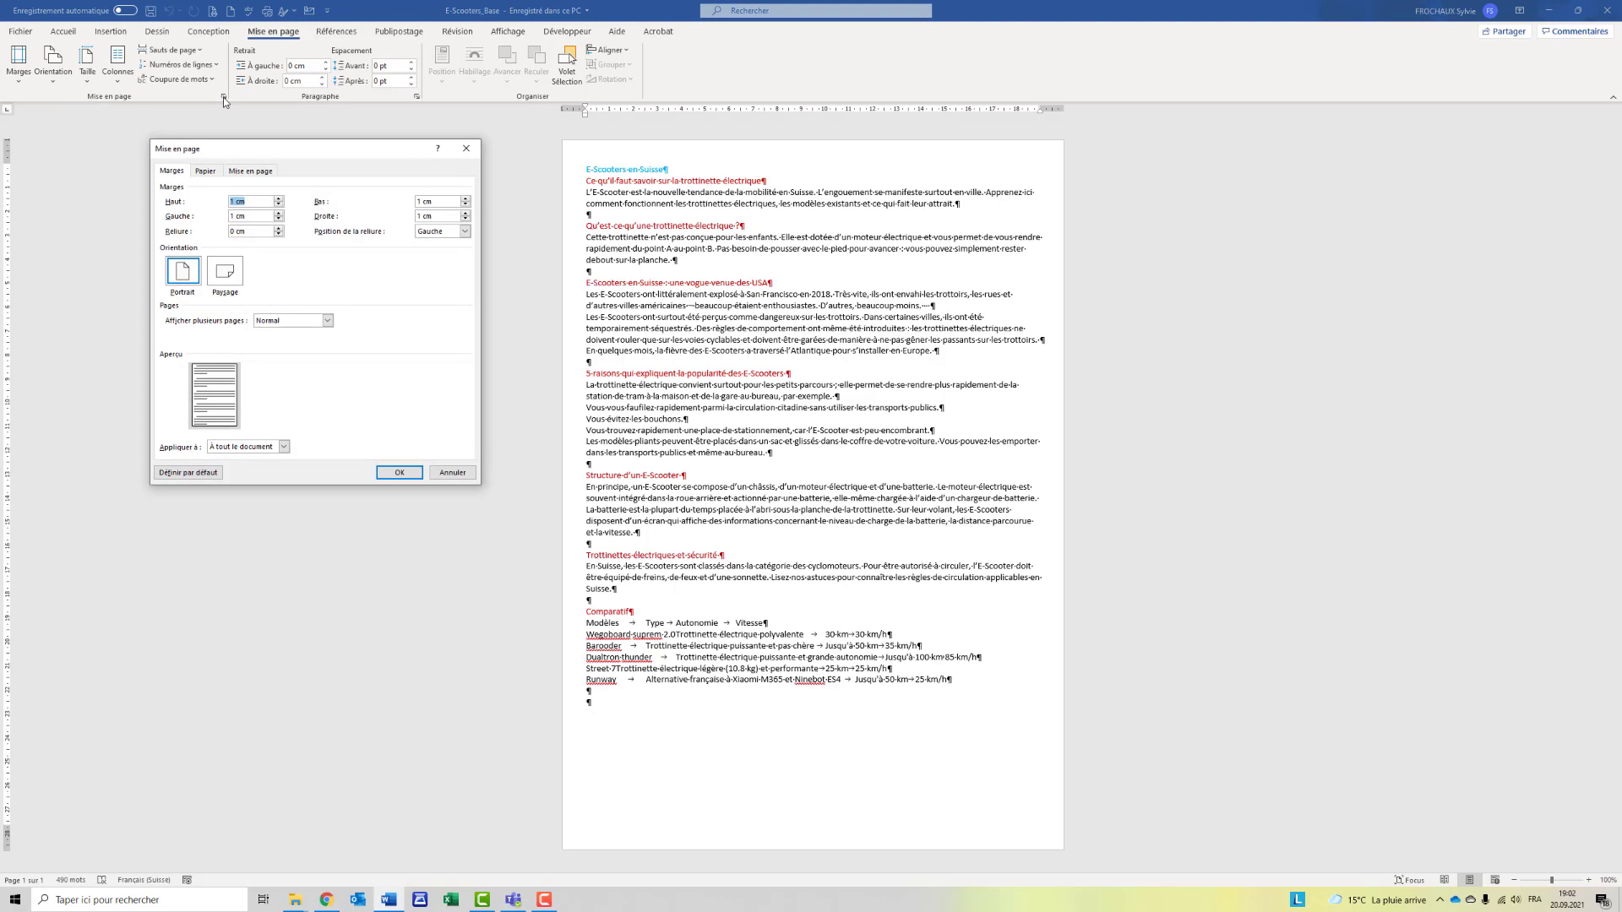
# Step: Set the Haut, Bas, Droite and Gauche margins to 2 cm each and apply
pyautogui.write('2')
pyautogui.click(421, 199)
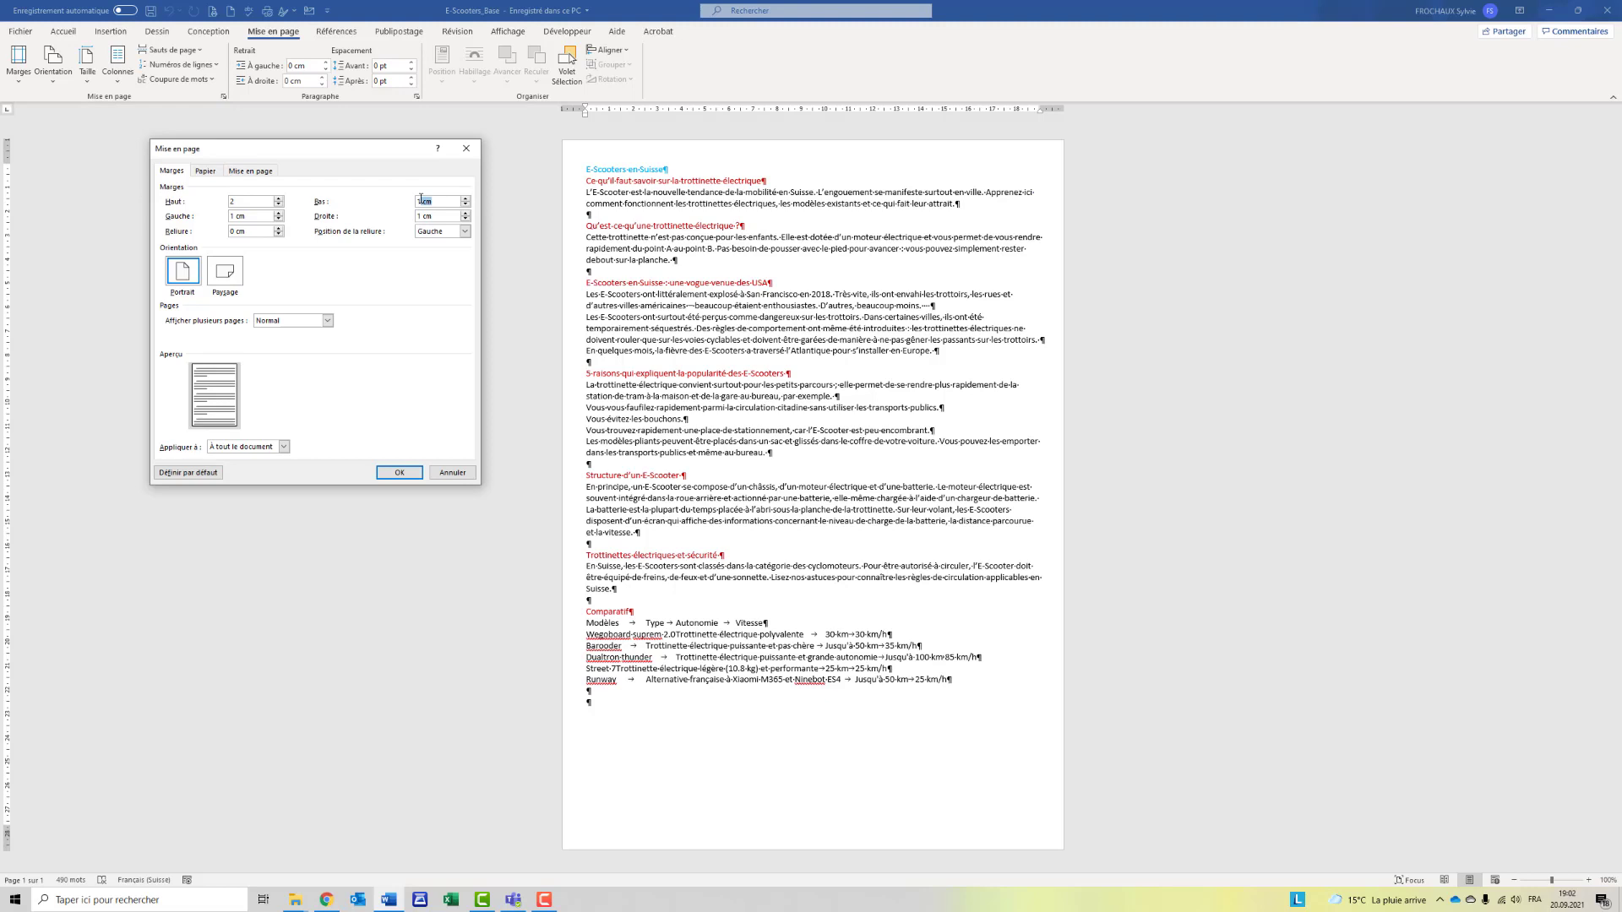
pyautogui.write('2')
pyautogui.click(445, 215)
pyautogui.write('2')
pyautogui.click(238, 216)
pyautogui.write('2')
pyautogui.click(388, 473)
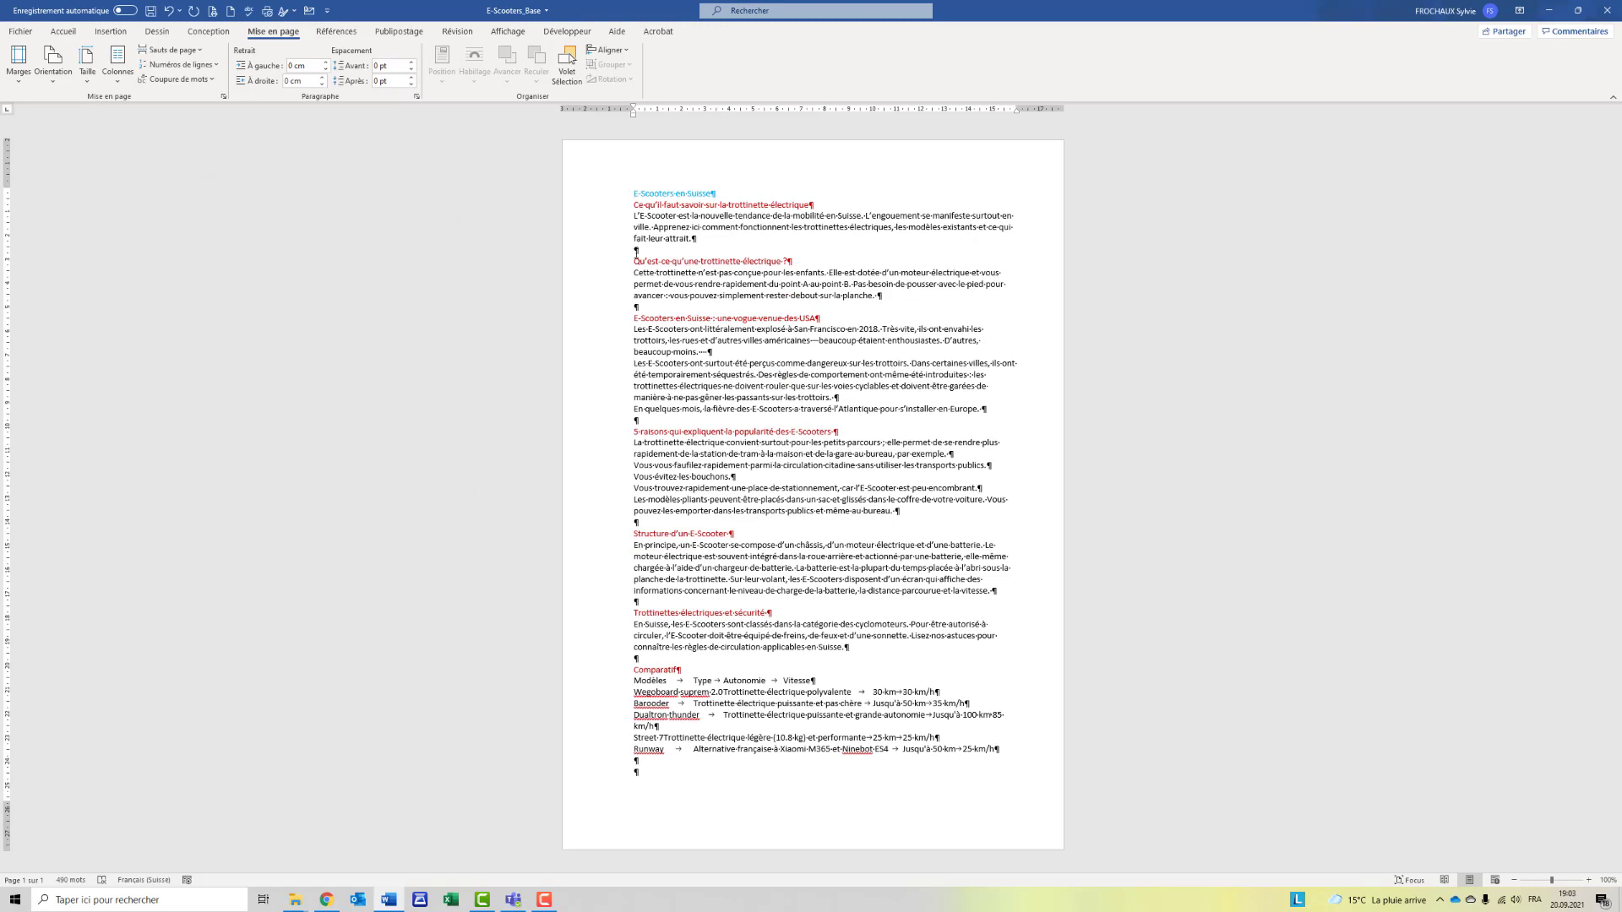
# Step: Delete the empty lines before the USA, 5 raisons, Structure d'un E-Scooter and safety headings
pyautogui.press('Delete')
pyautogui.click(636, 295)
pyautogui.press('Delete')
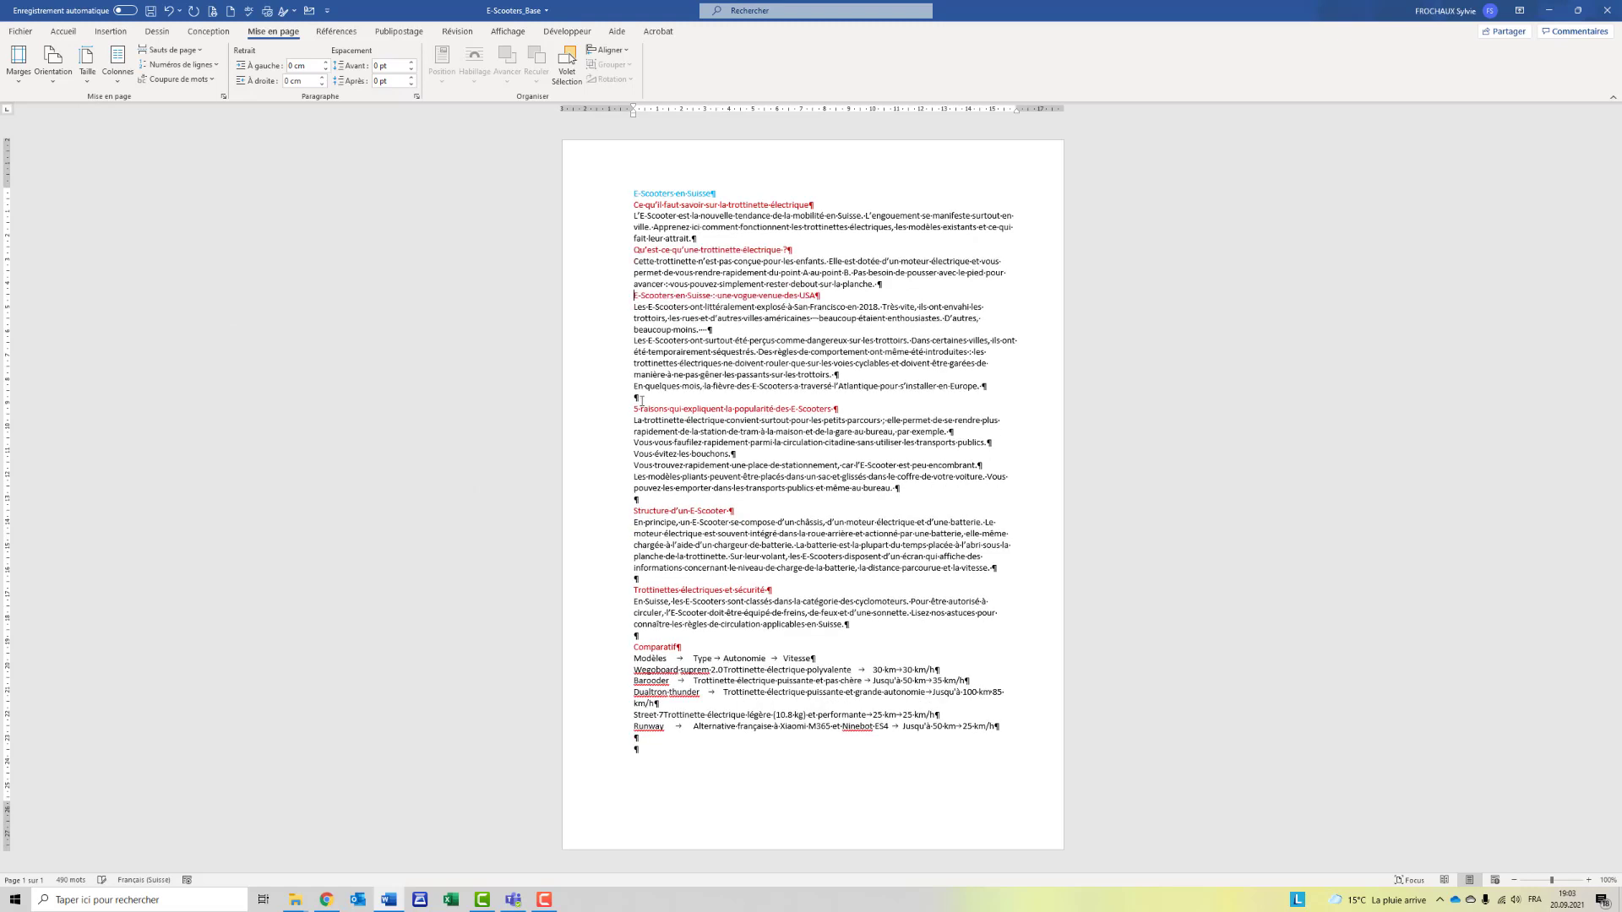
pyautogui.click(636, 408)
pyautogui.press('BackSpace')
pyautogui.click(635, 487)
pyautogui.press('Delete')
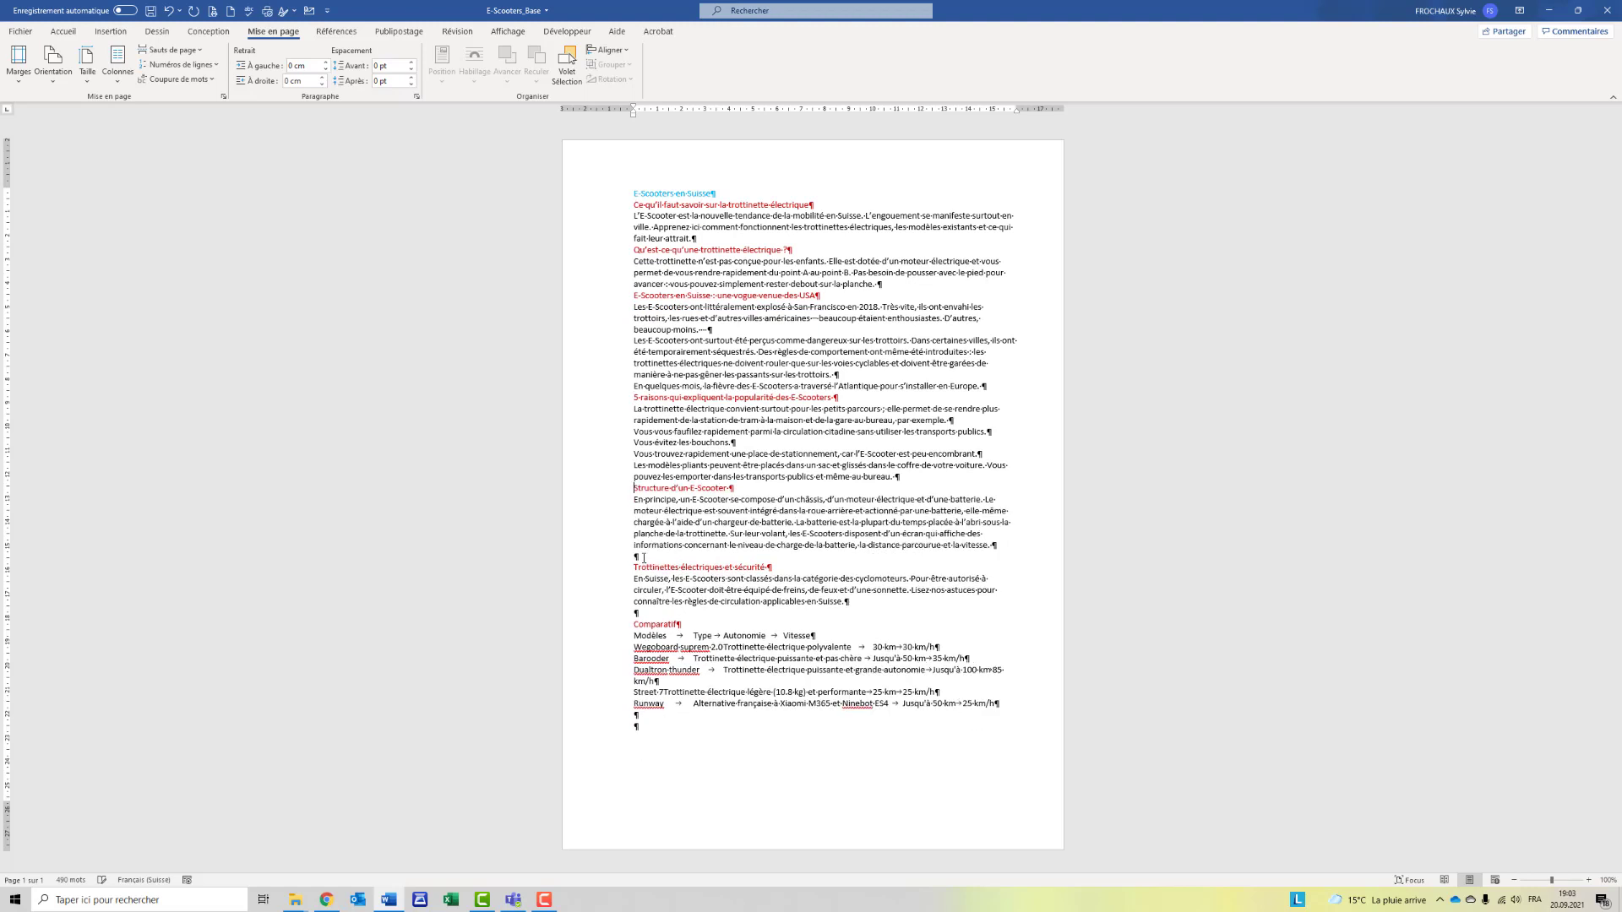
pyautogui.click(635, 565)
pyautogui.press('Delete')
# Step: Undo the accidental deletion, then remove blank lines above the safety and Comparatif headings
pyautogui.click(168, 13)
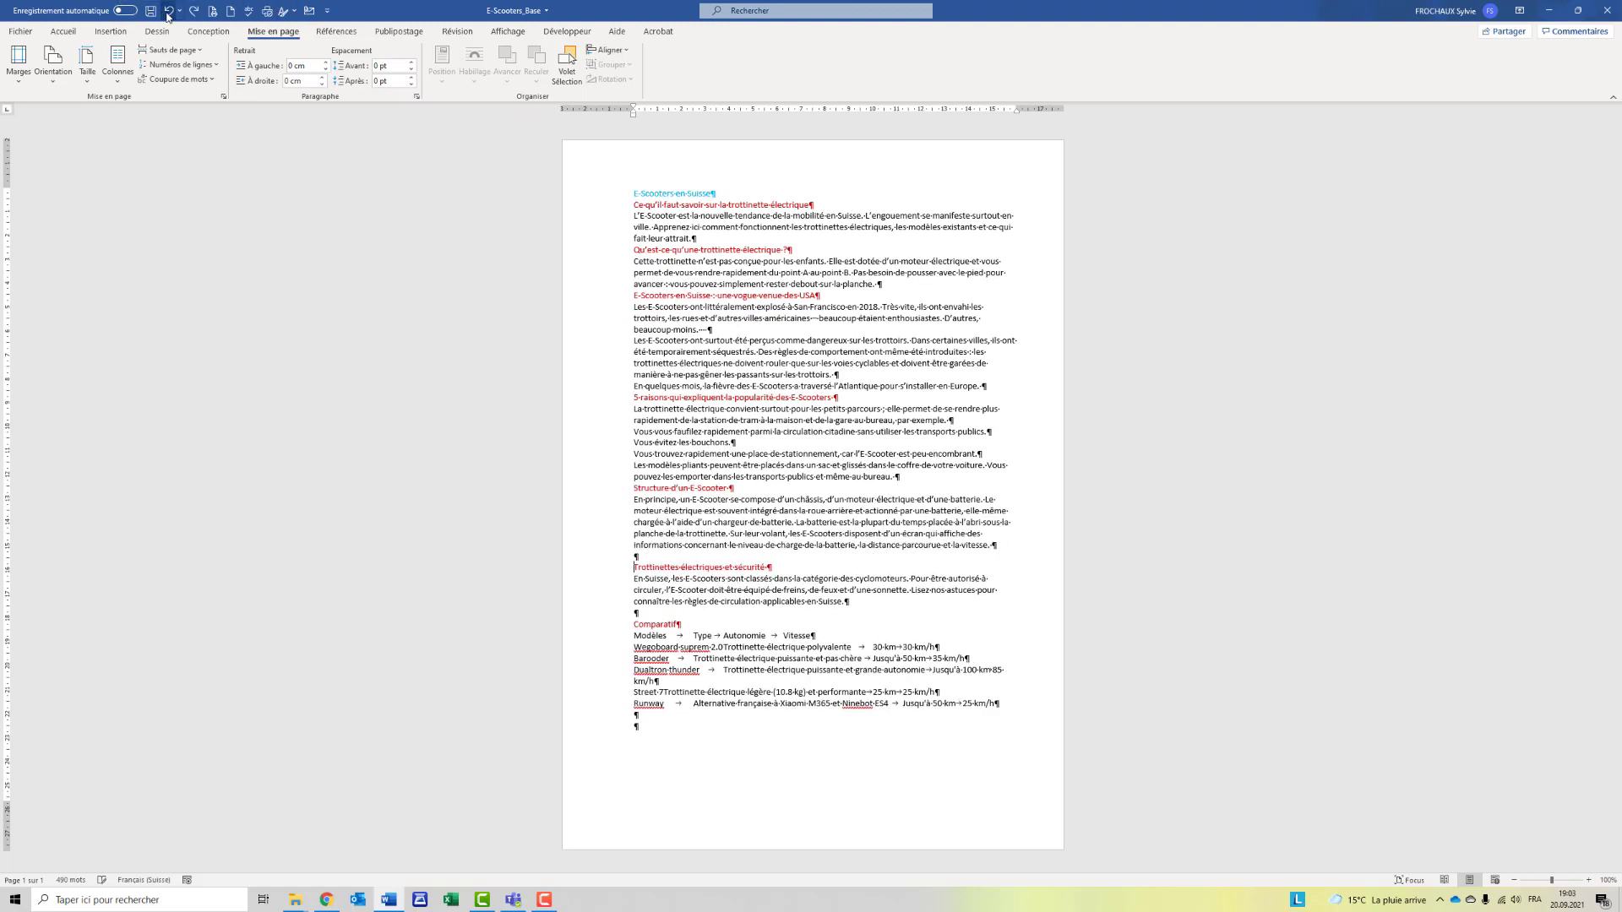
pyautogui.click(632, 557)
pyautogui.press('Delete')
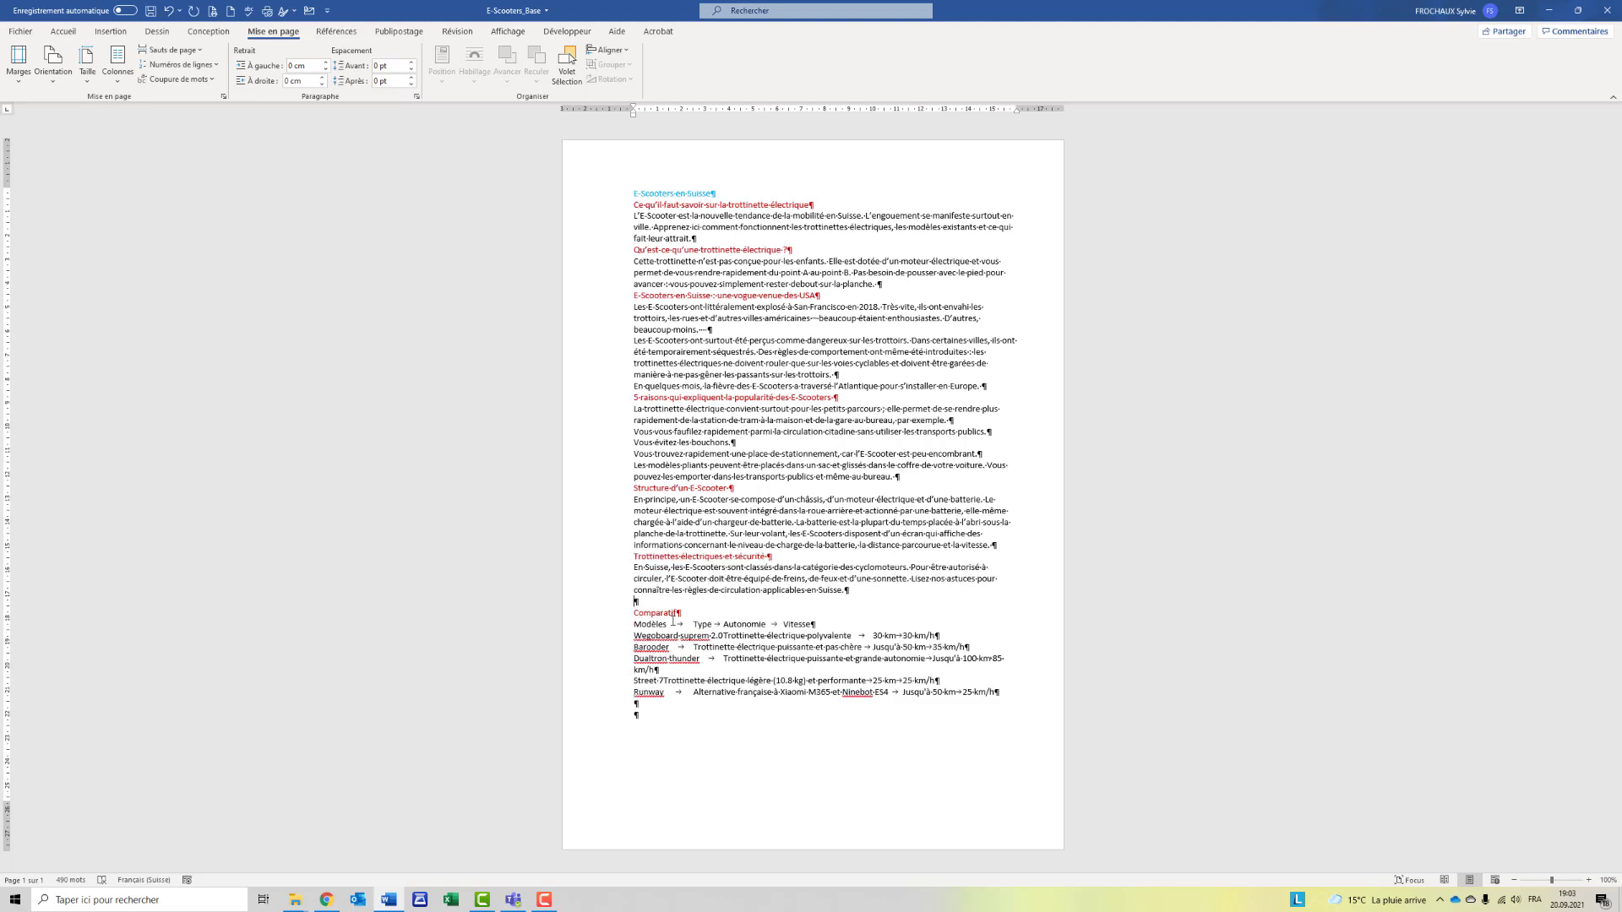
pyautogui.press('Delete')
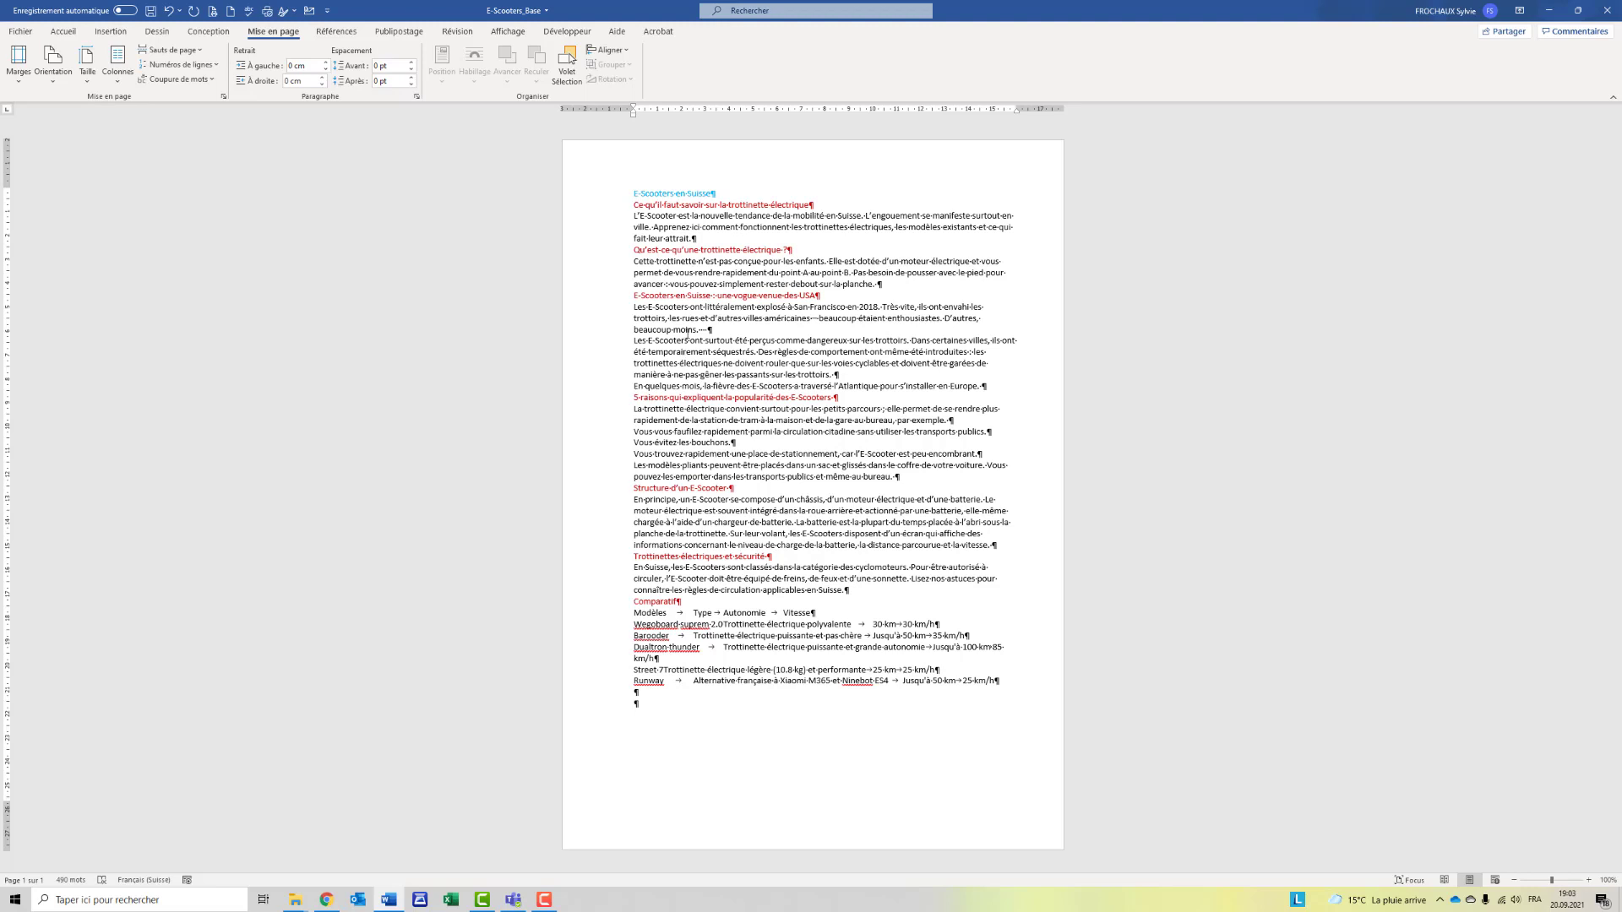
# Step: Apply the Titre 1 style to the title E-Scooters en Suisse
pyautogui.click(593, 195)
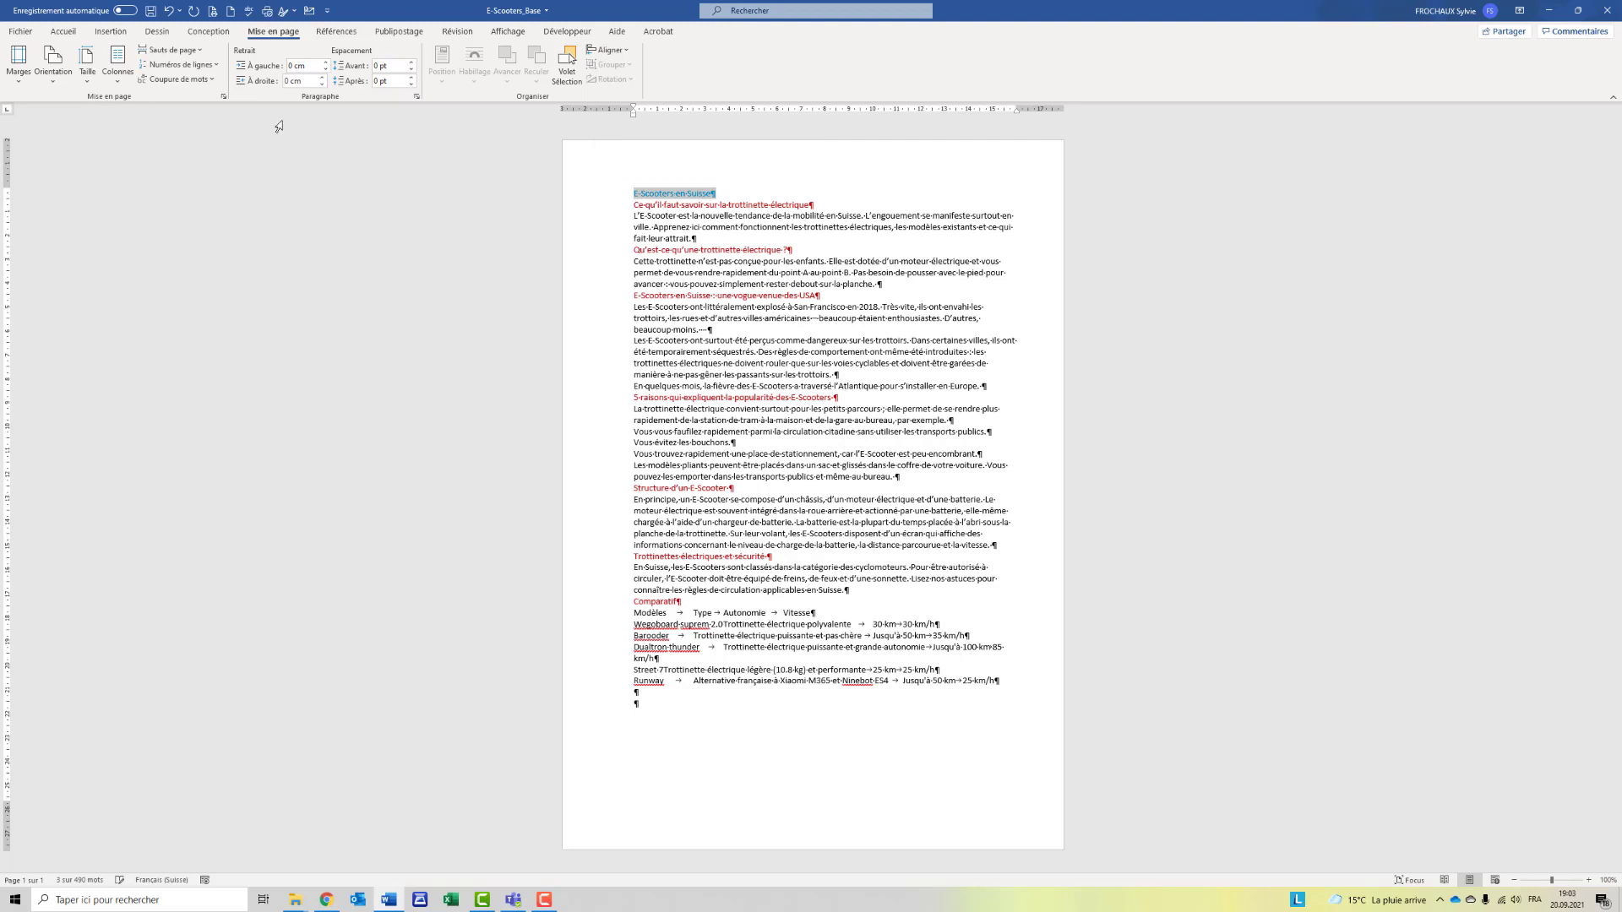
pyautogui.click(61, 35)
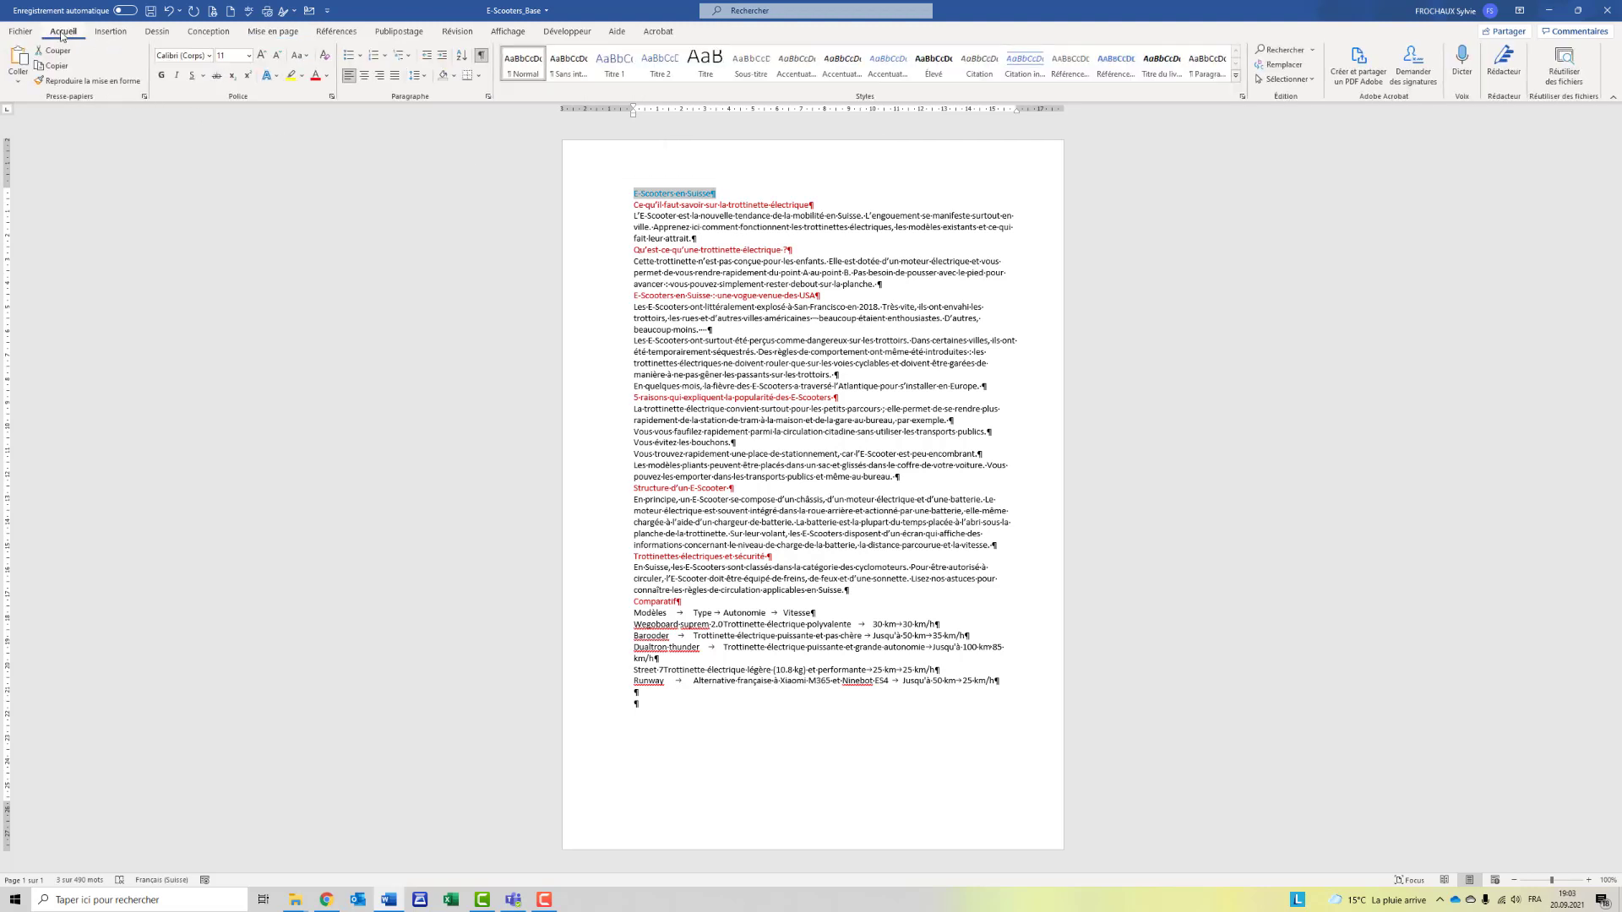
pyautogui.click(614, 64)
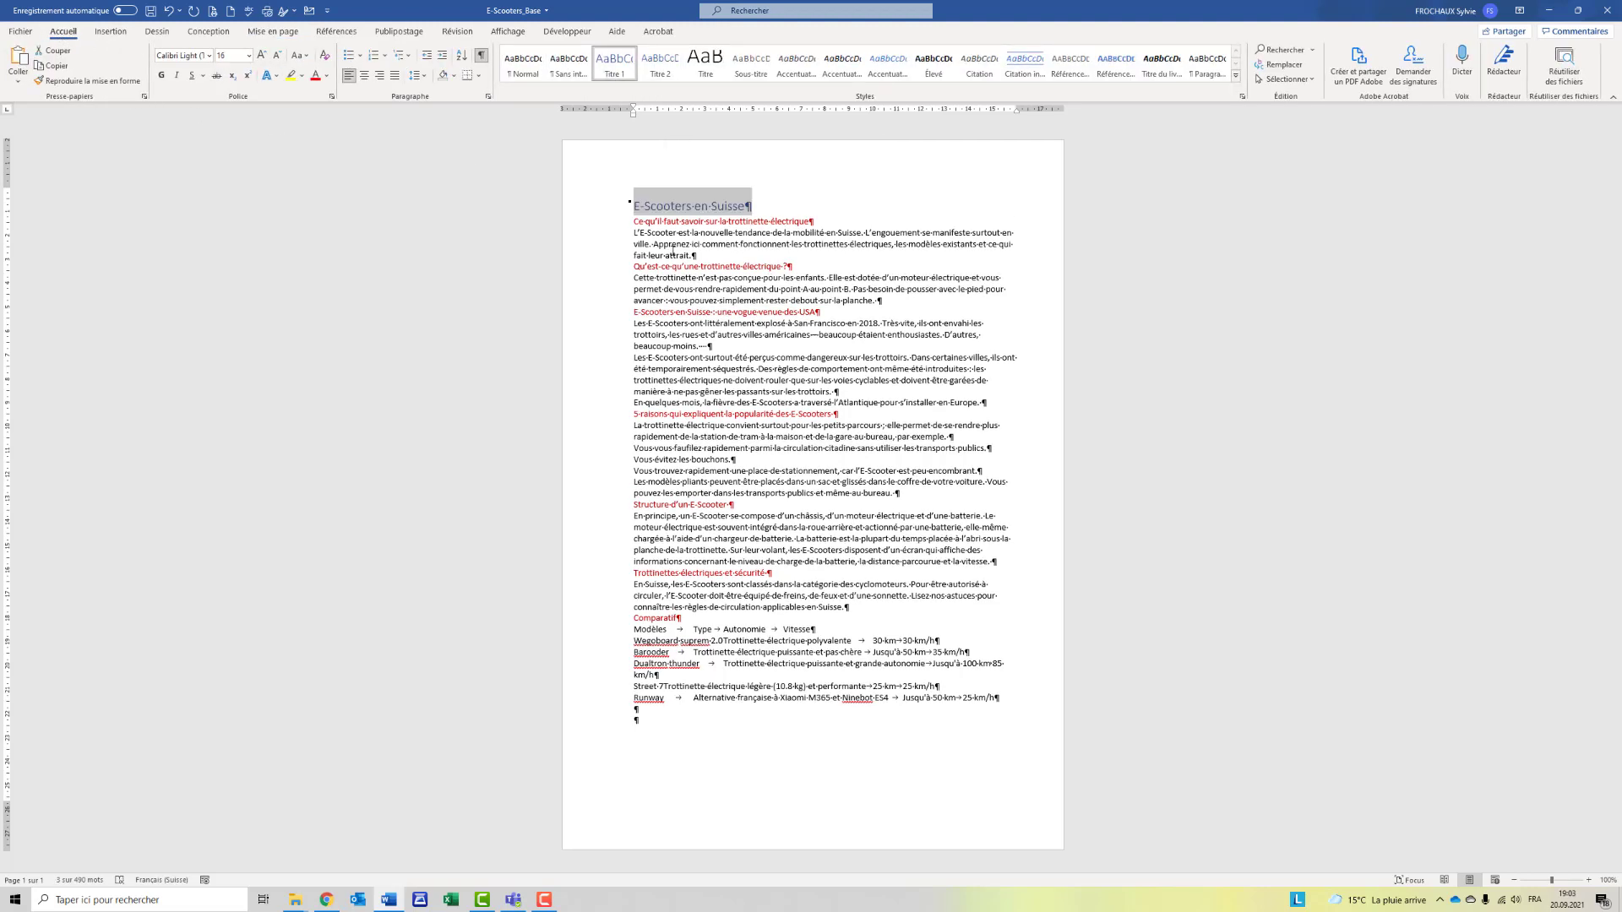
# Step: Select all red headings via similar-formatting selection and apply Titre 2 to them
pyautogui.click(607, 225)
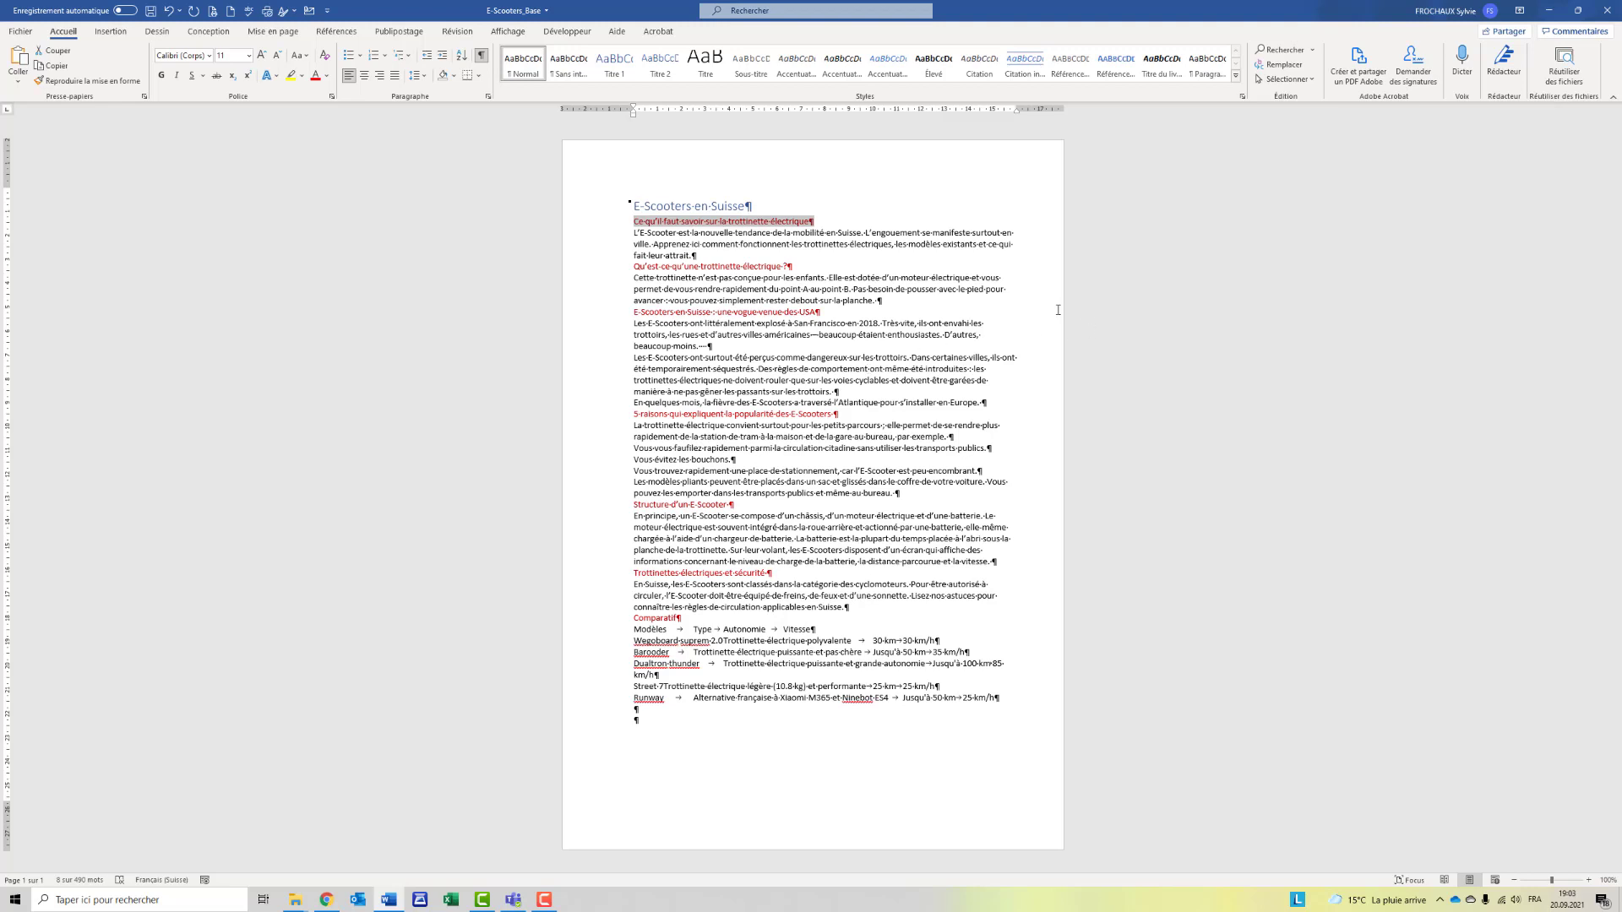
pyautogui.click(1300, 81)
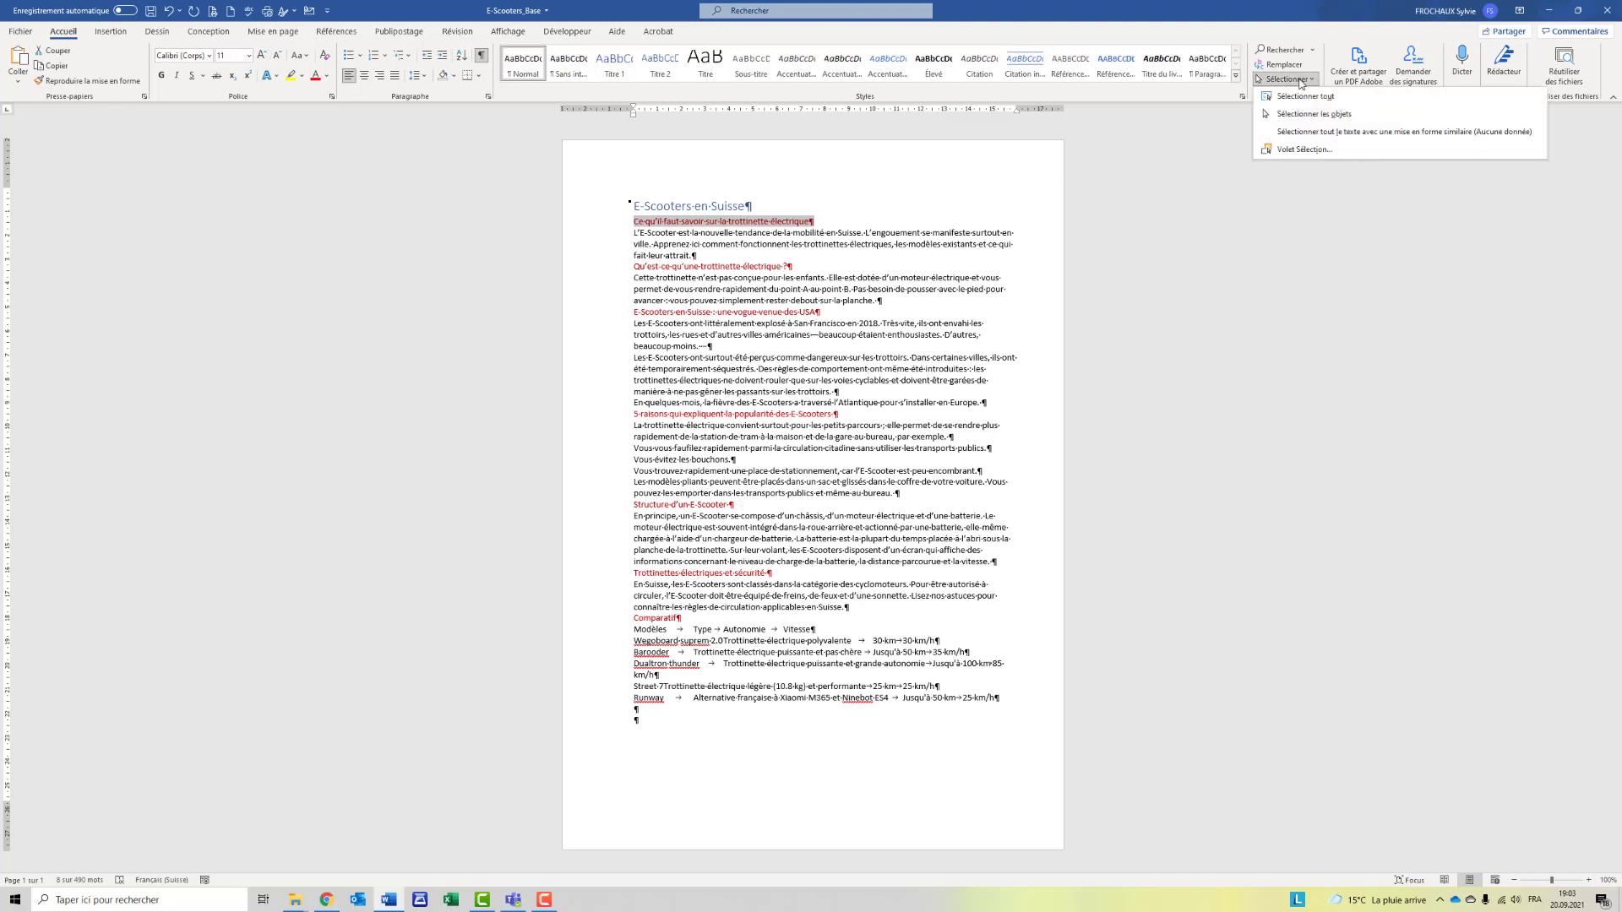
pyautogui.click(1310, 133)
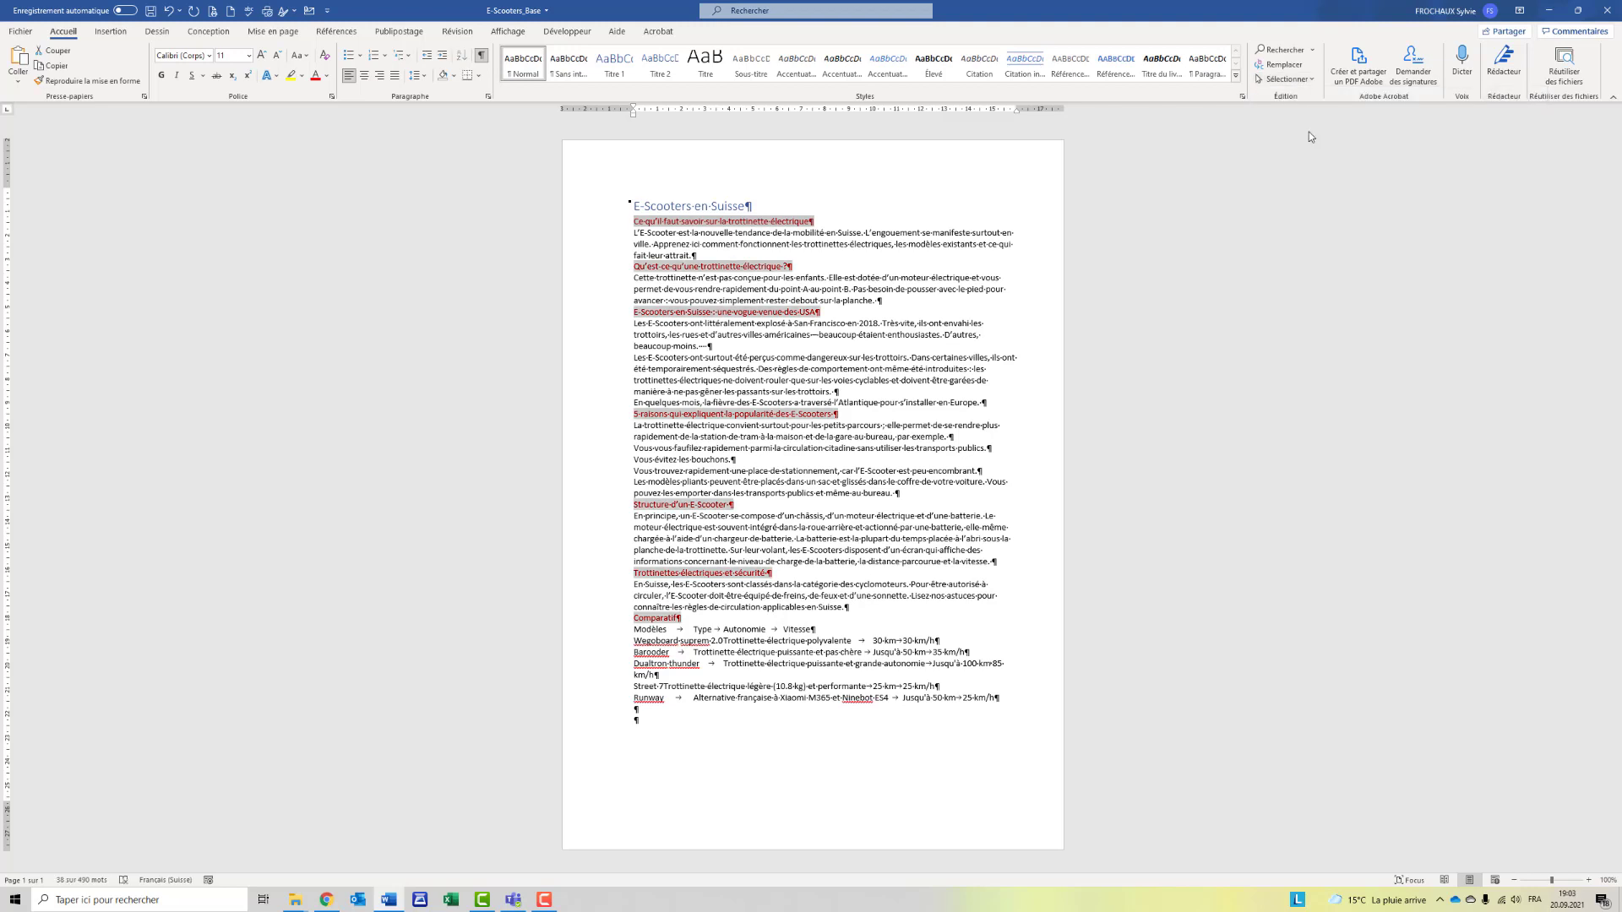
pyautogui.click(664, 74)
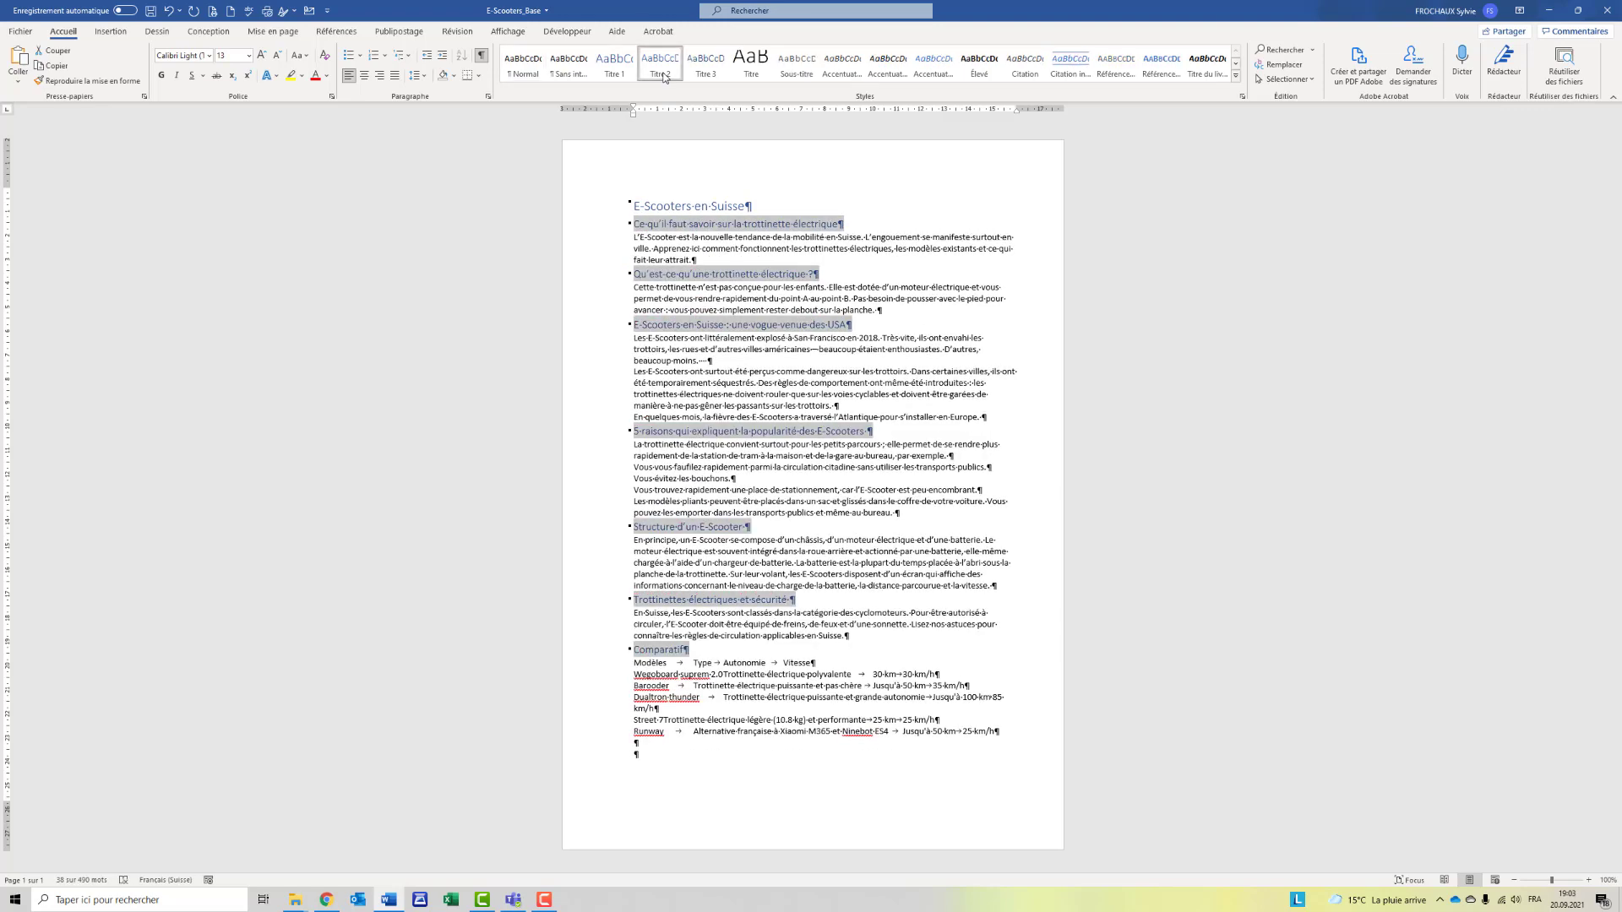
# Step: On Conception, apply the Basique (sophistiqué) style set, Bleu vert colours and Franklin Gothic fonts
pyautogui.click(224, 40)
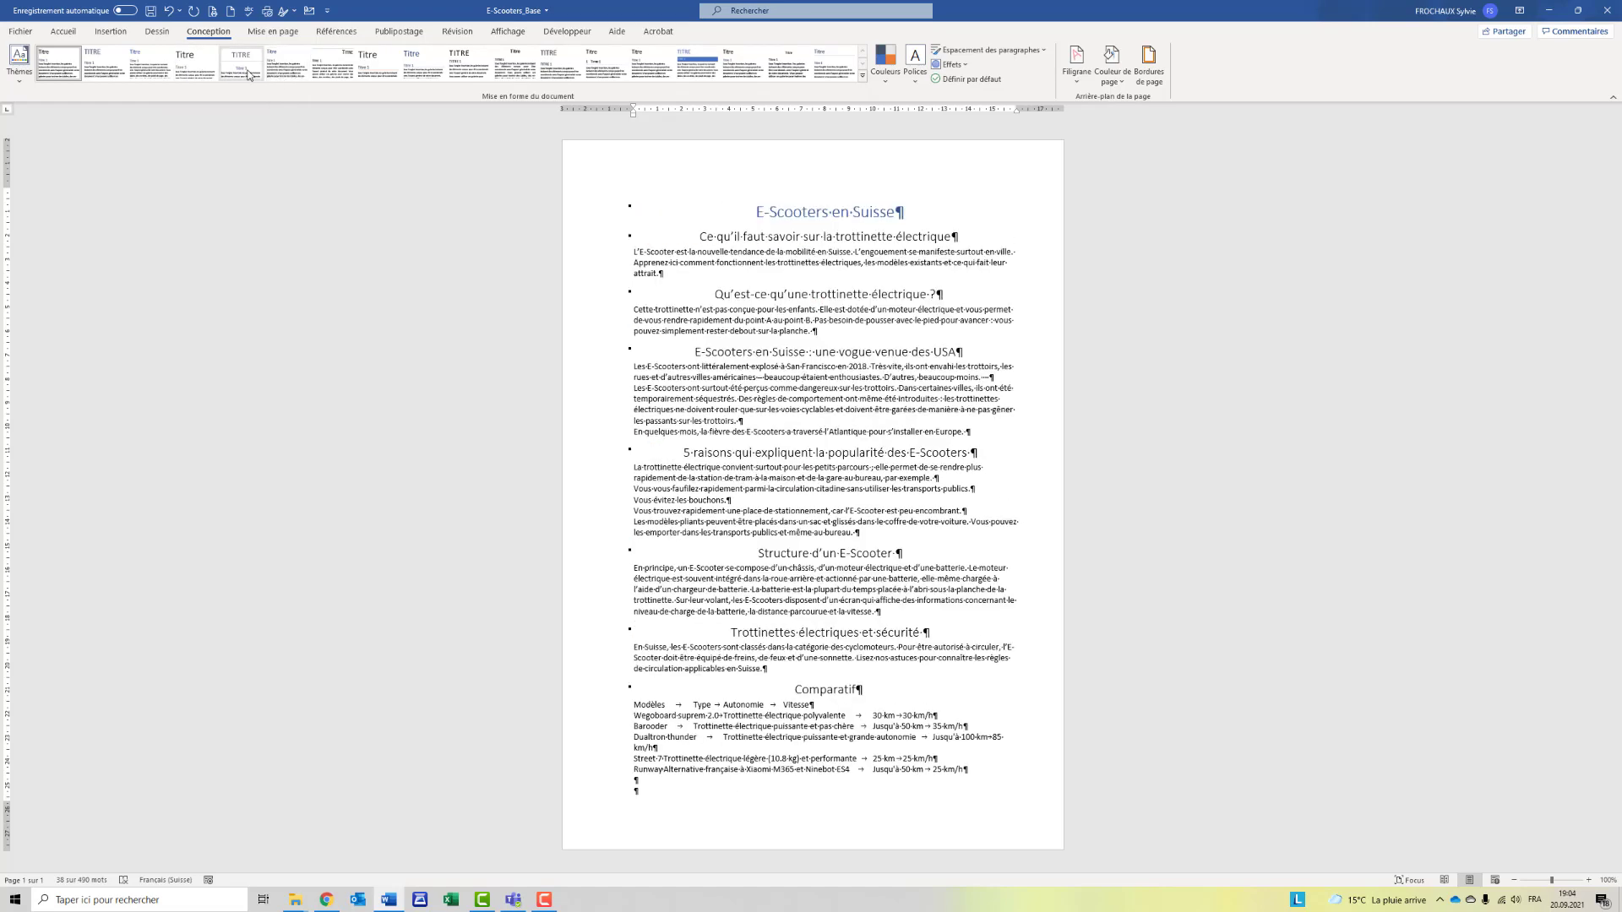
pyautogui.click(202, 74)
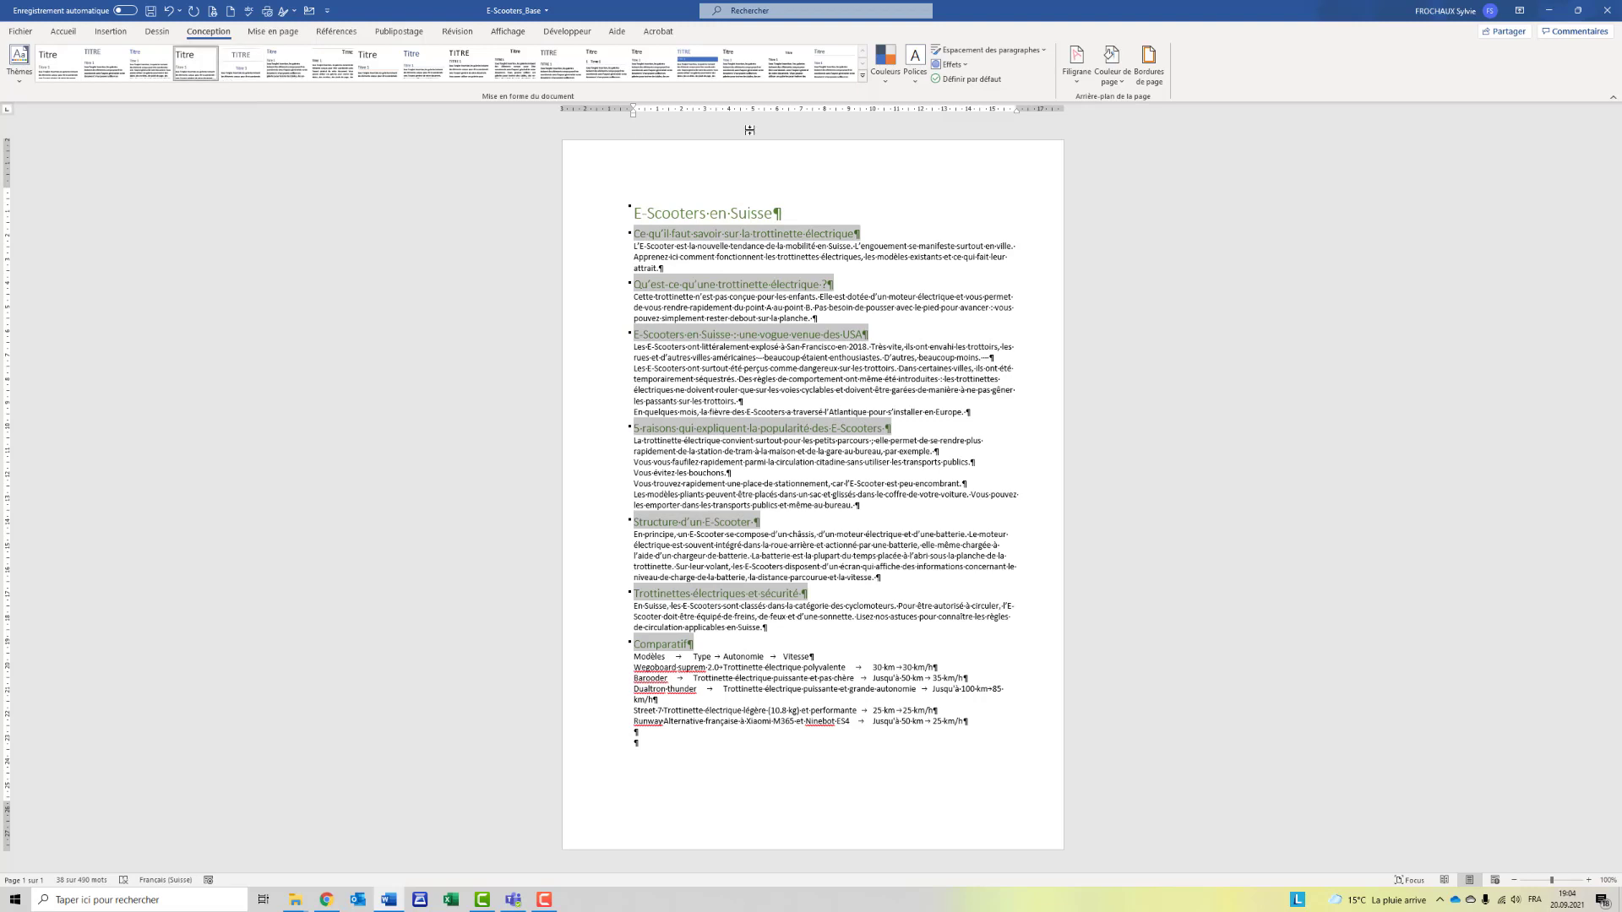
pyautogui.click(886, 84)
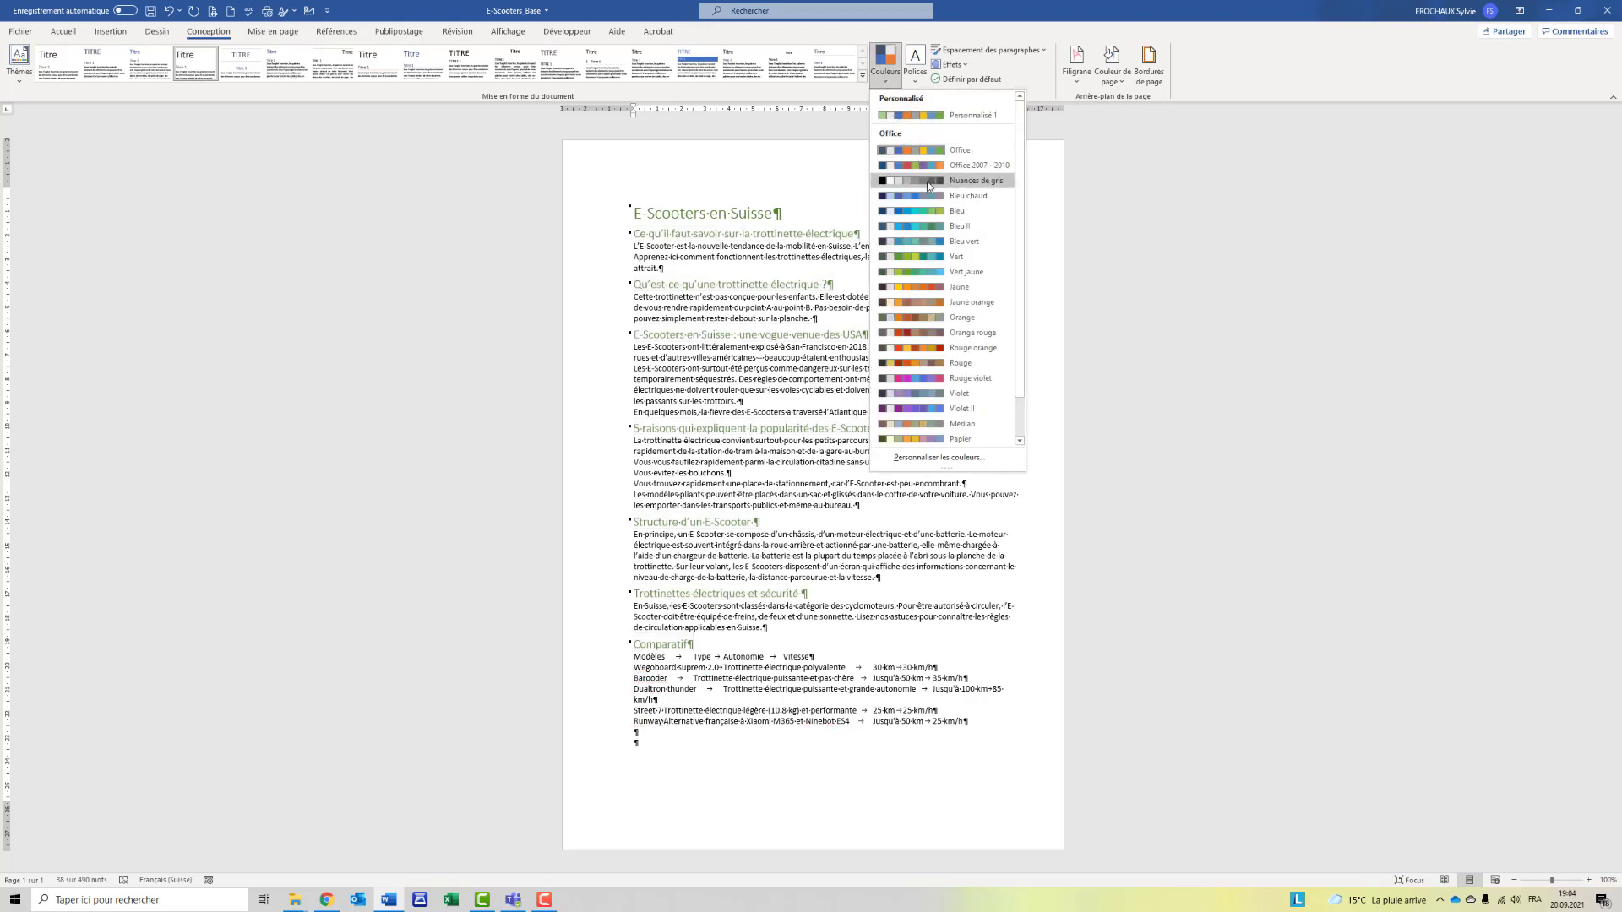
pyautogui.click(947, 245)
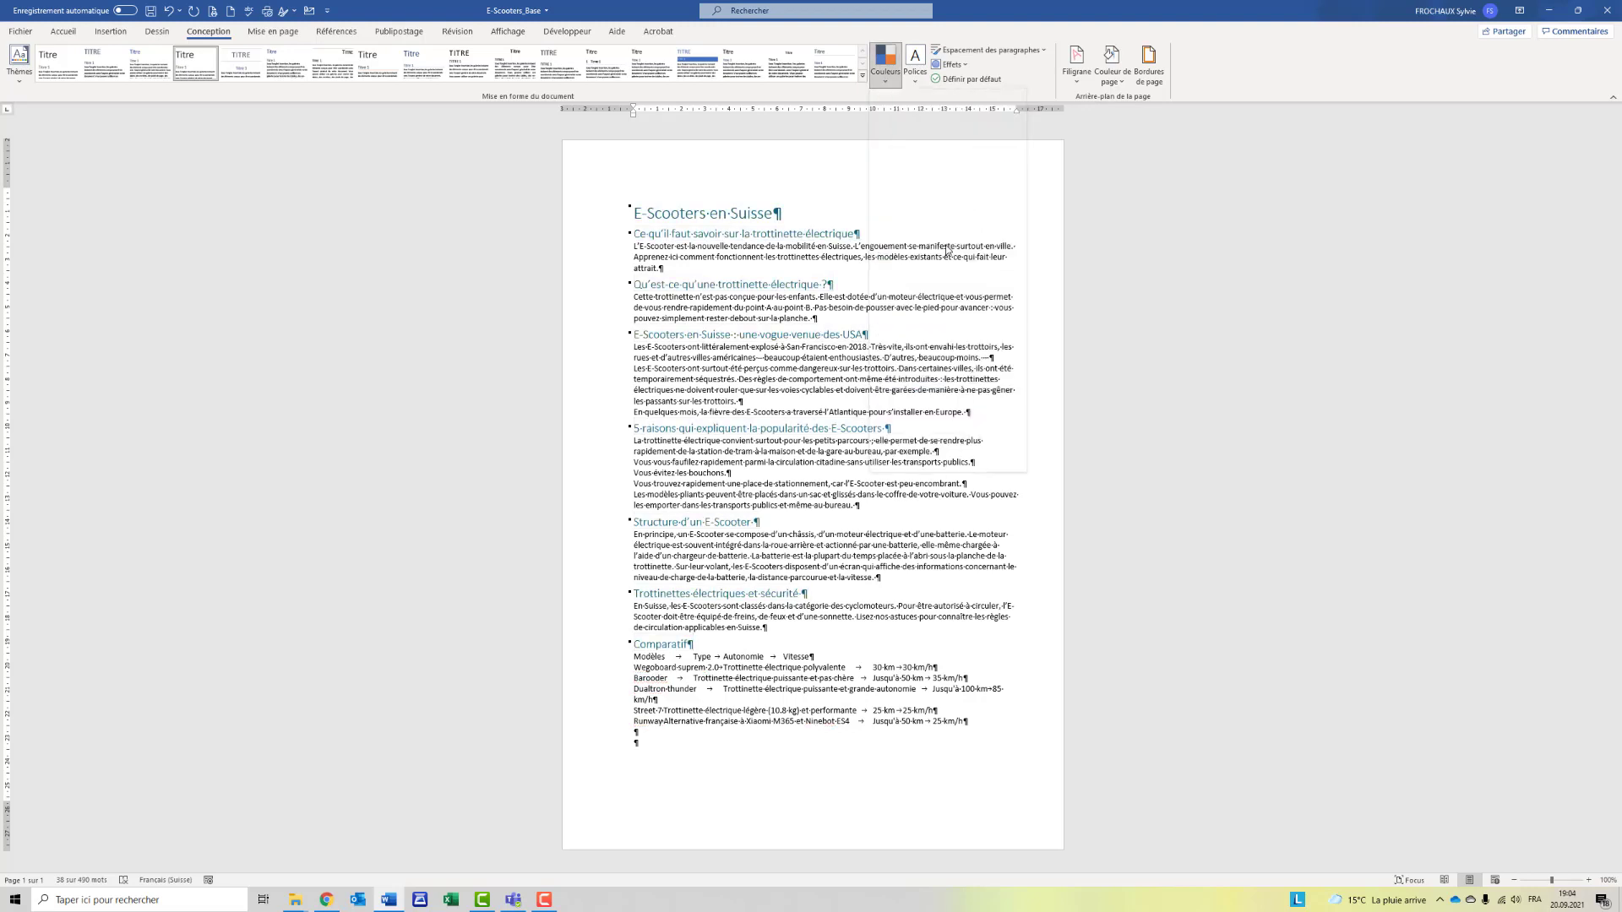
pyautogui.click(916, 82)
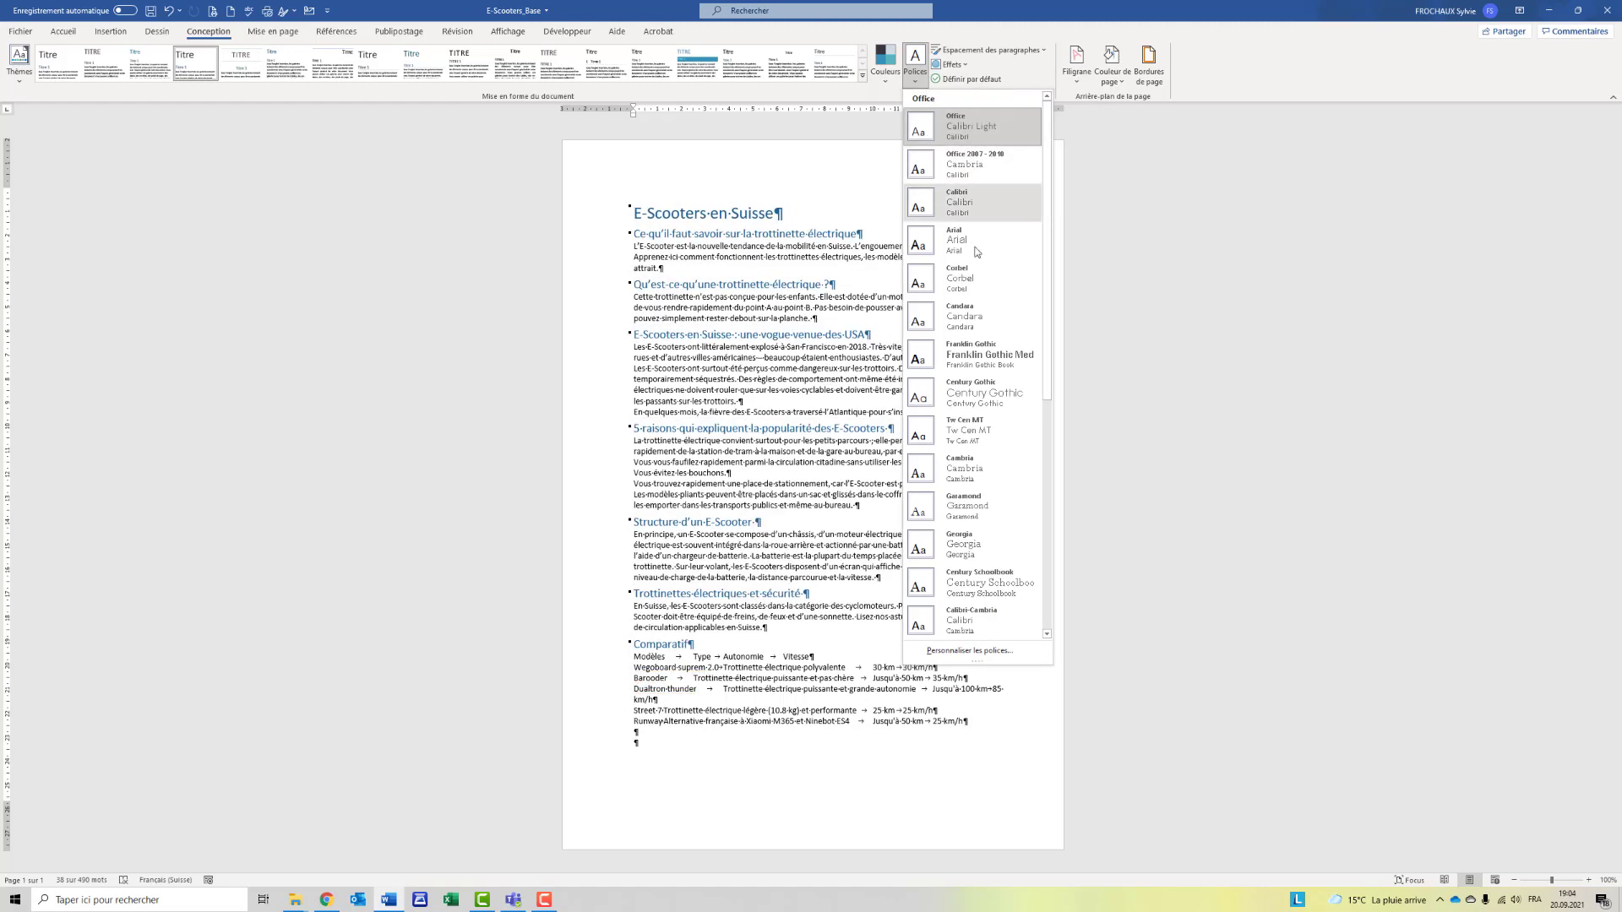
pyautogui.click(992, 359)
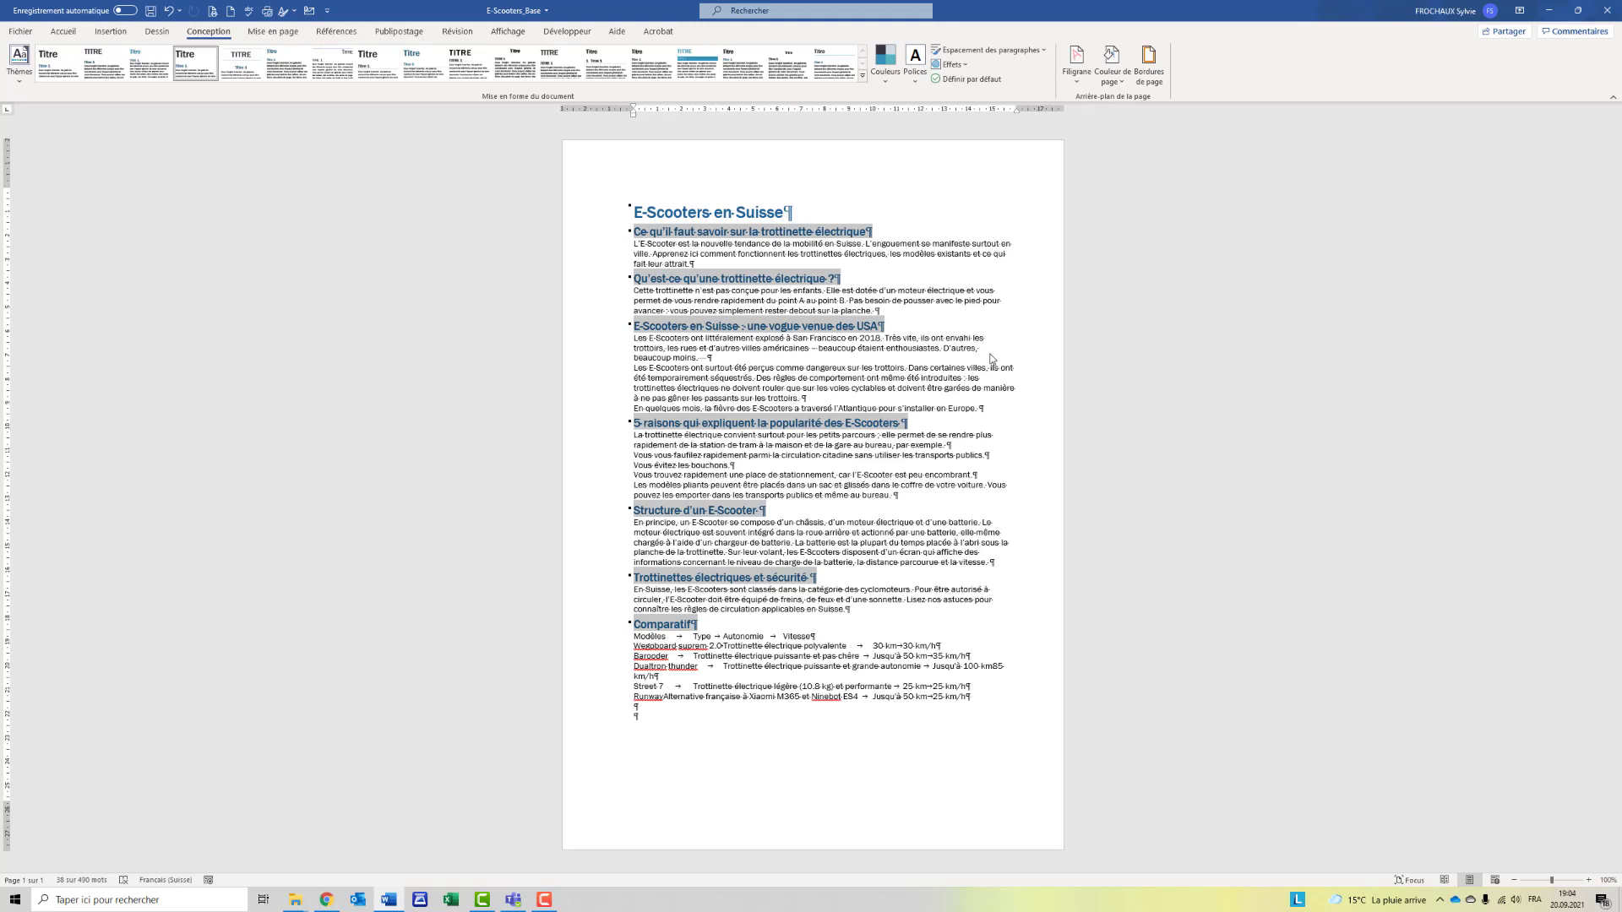
# Step: Modify the Normal style to justified alignment and change its font size
pyautogui.click(63, 38)
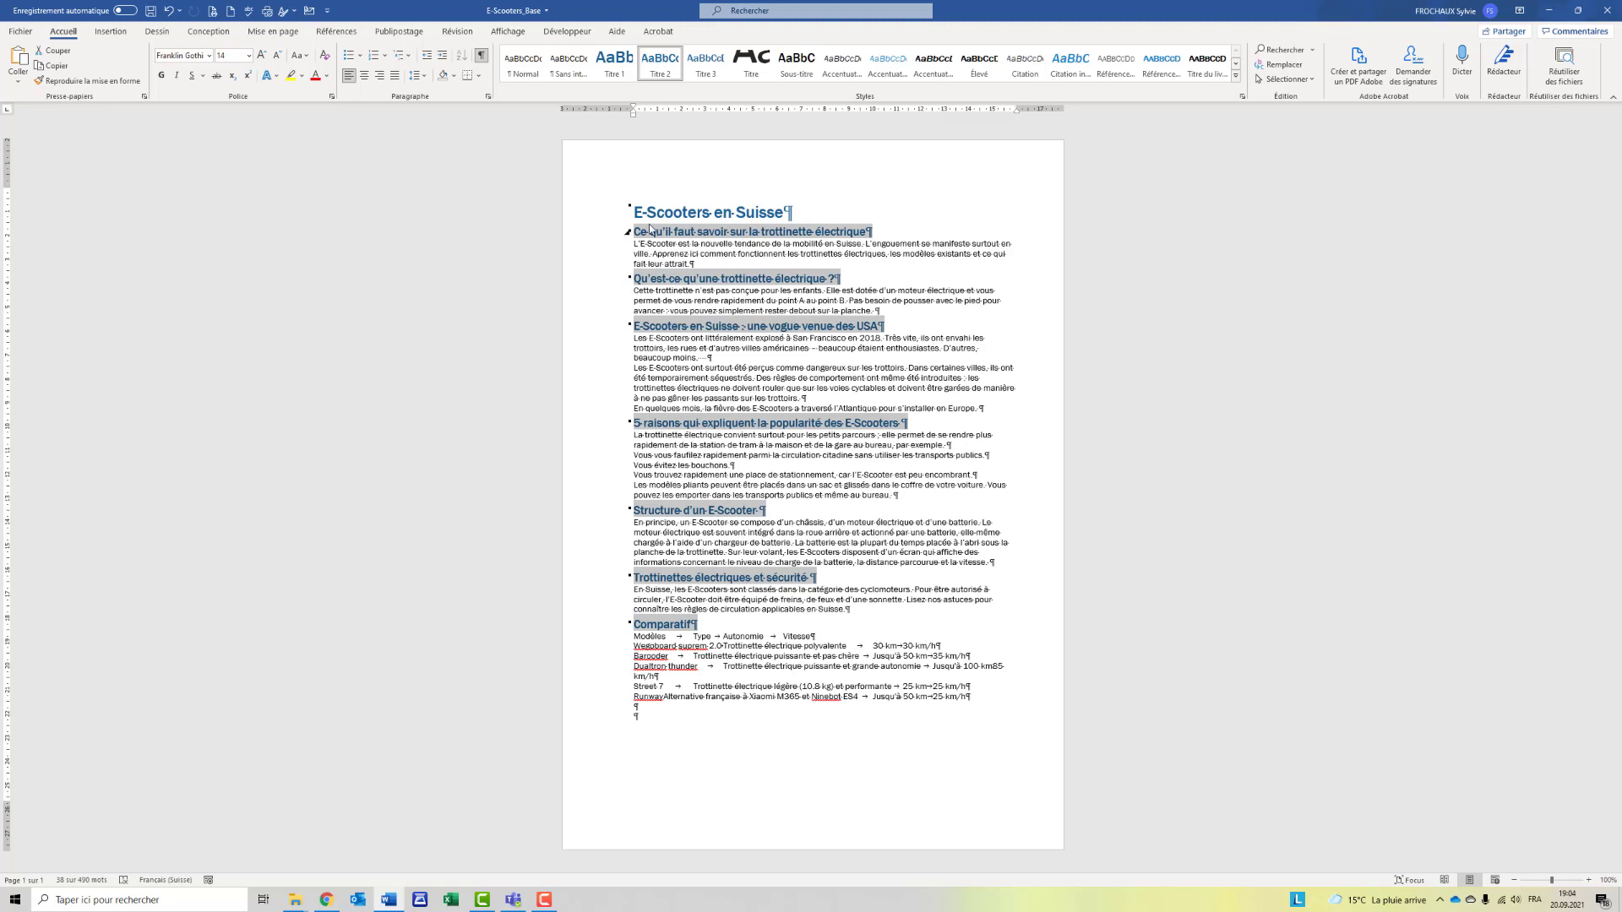
pyautogui.rightClick(517, 74)
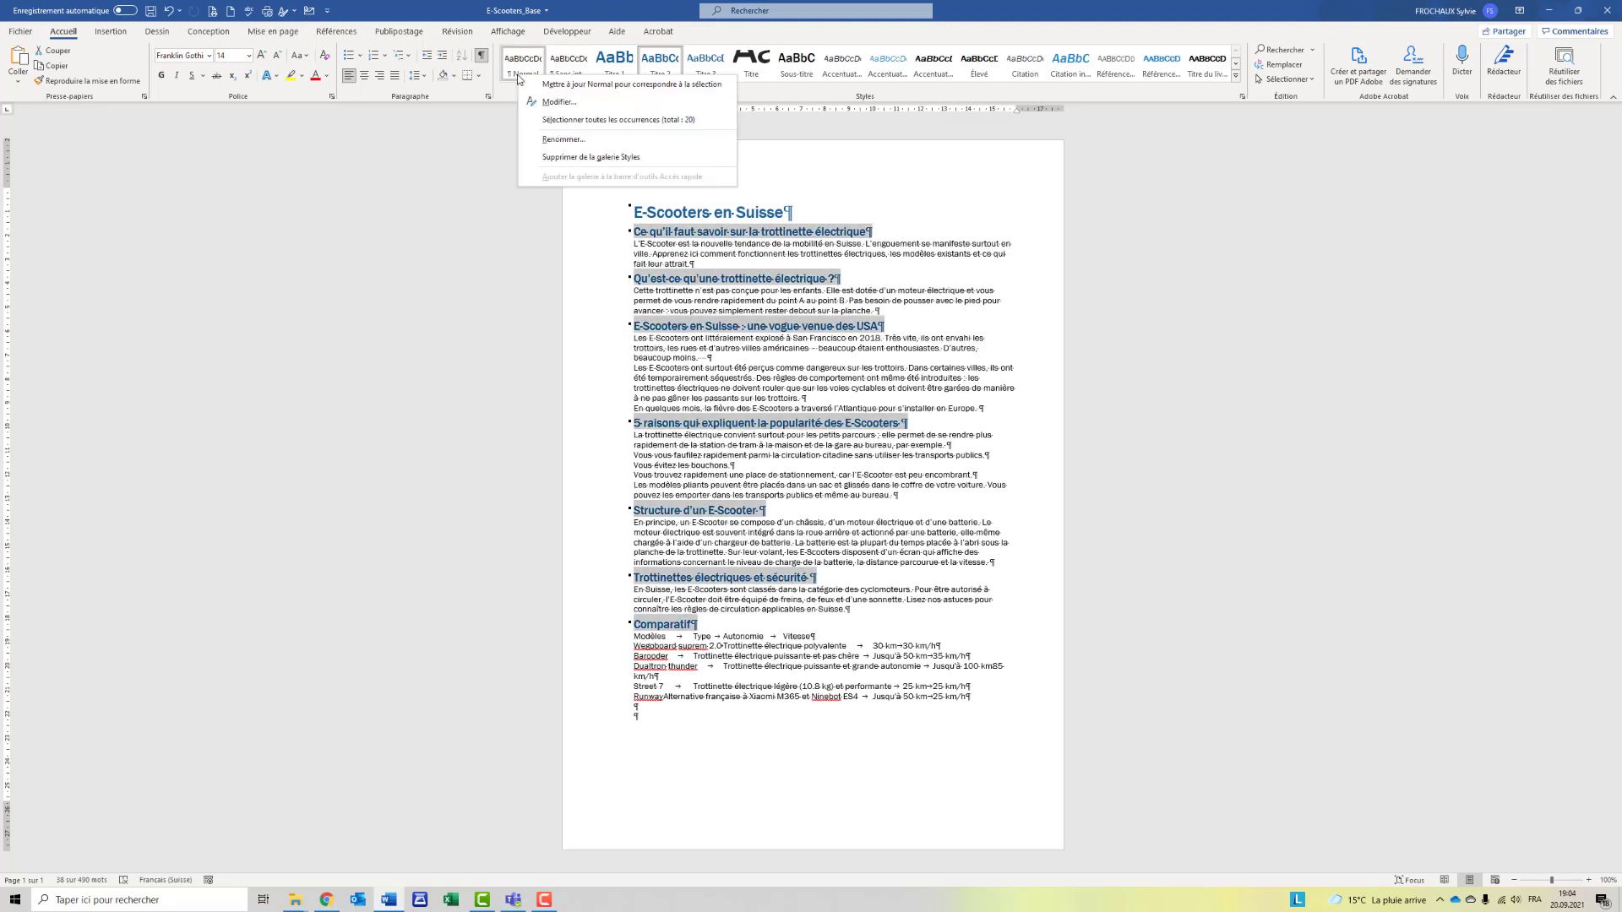
pyautogui.click(558, 101)
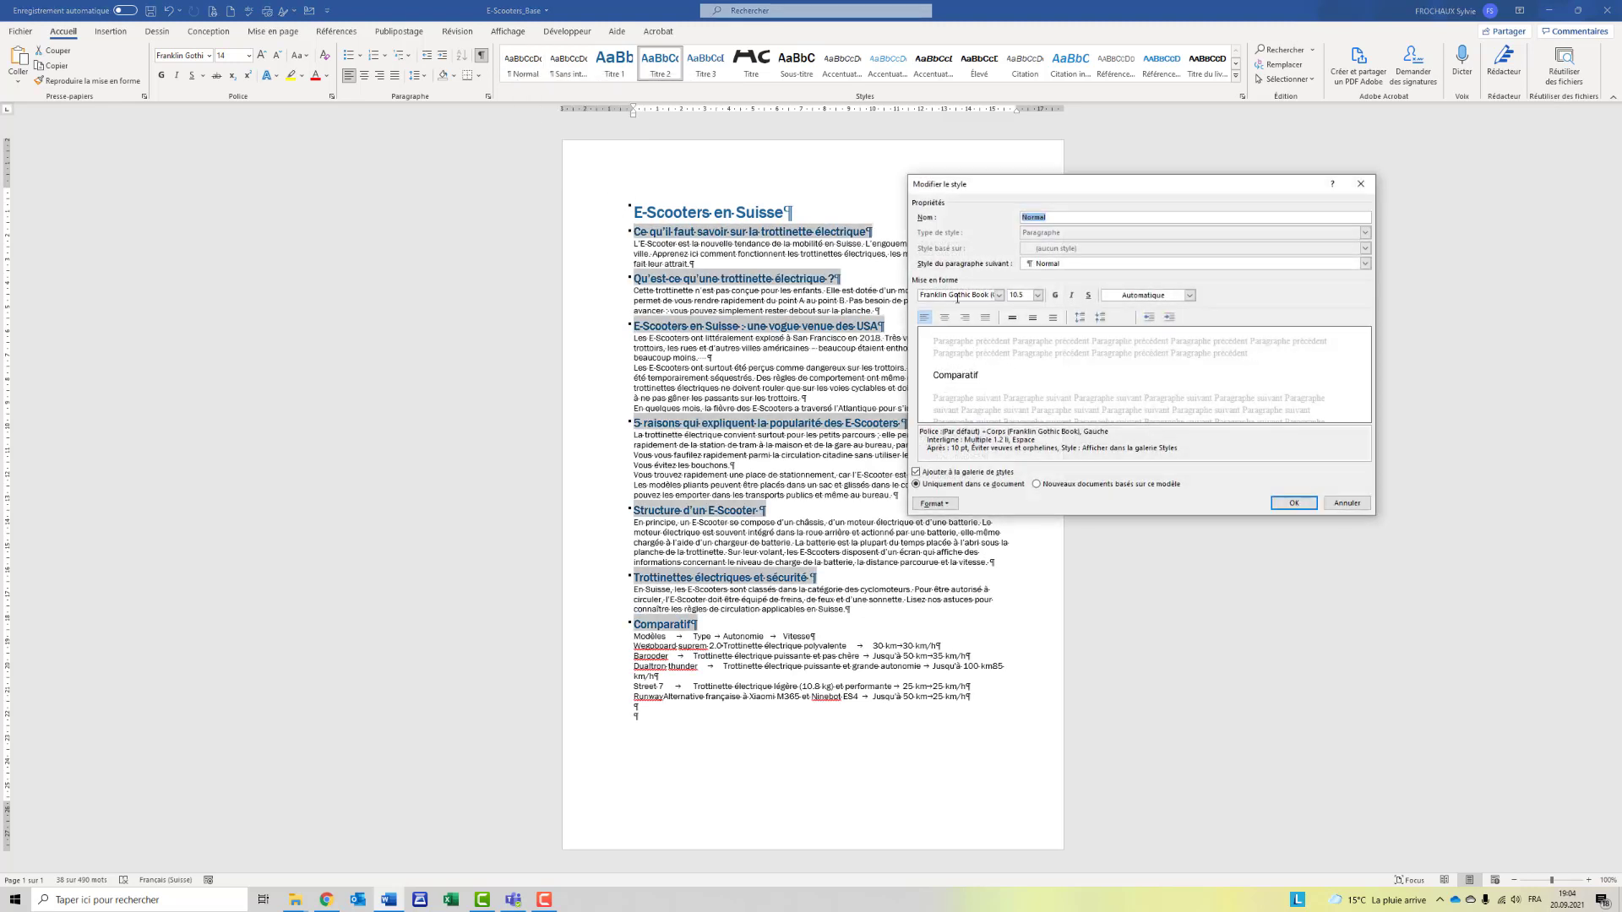
pyautogui.click(985, 317)
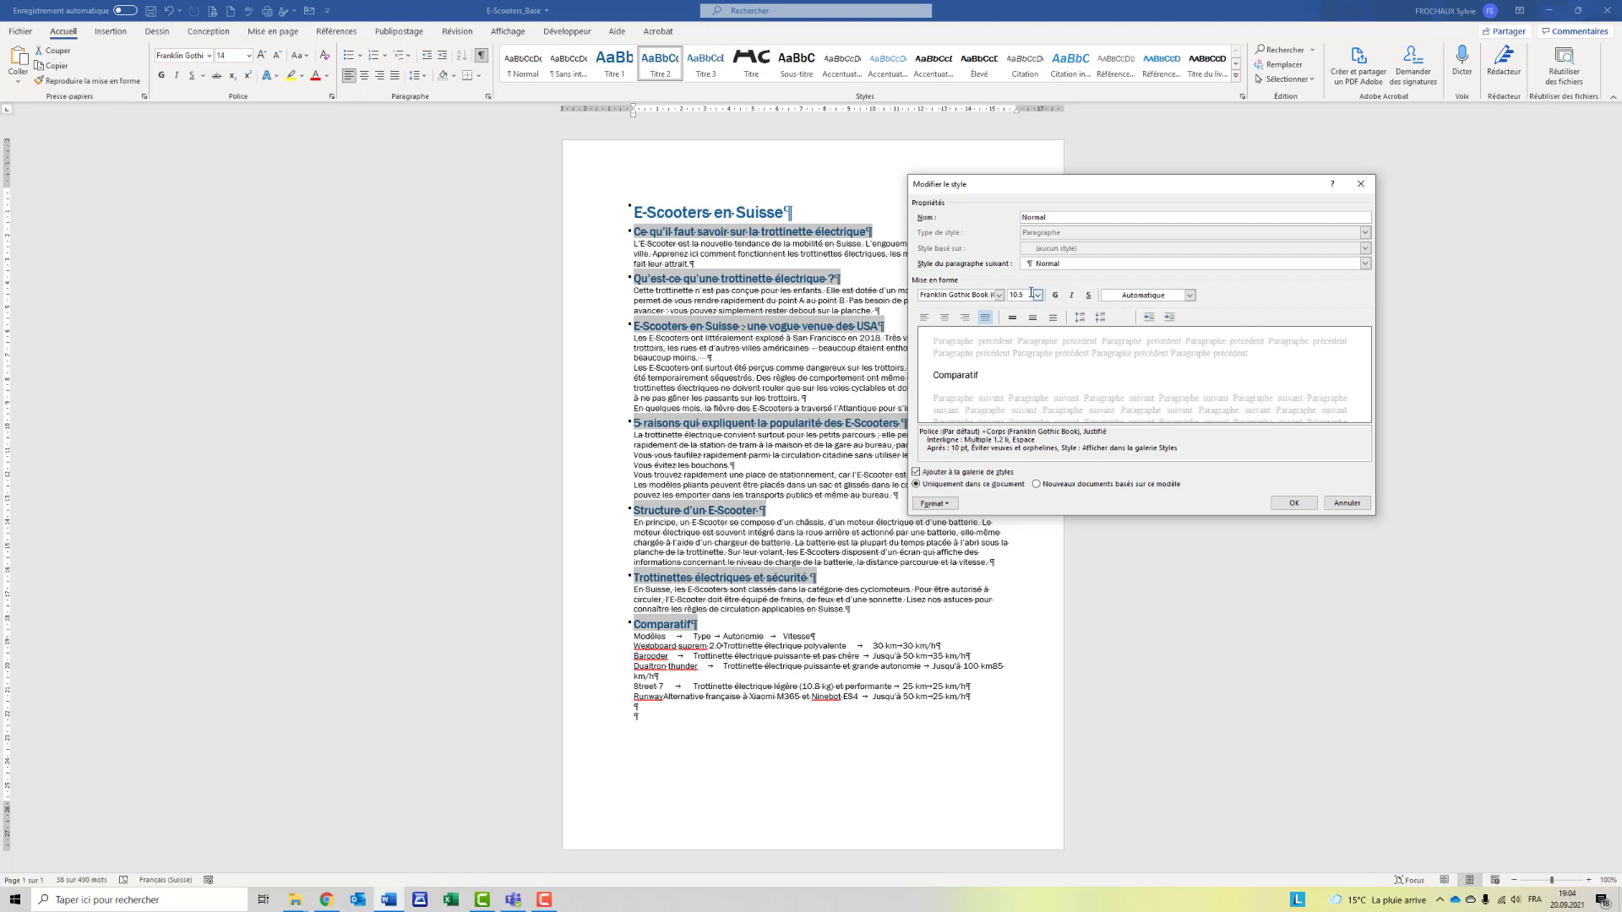
pyautogui.doubleClick(1032, 293)
pyautogui.write('11')
# Step: Give the Normal style 6 pt before, 6 pt after and single line spacing, and apply it
pyautogui.click(946, 505)
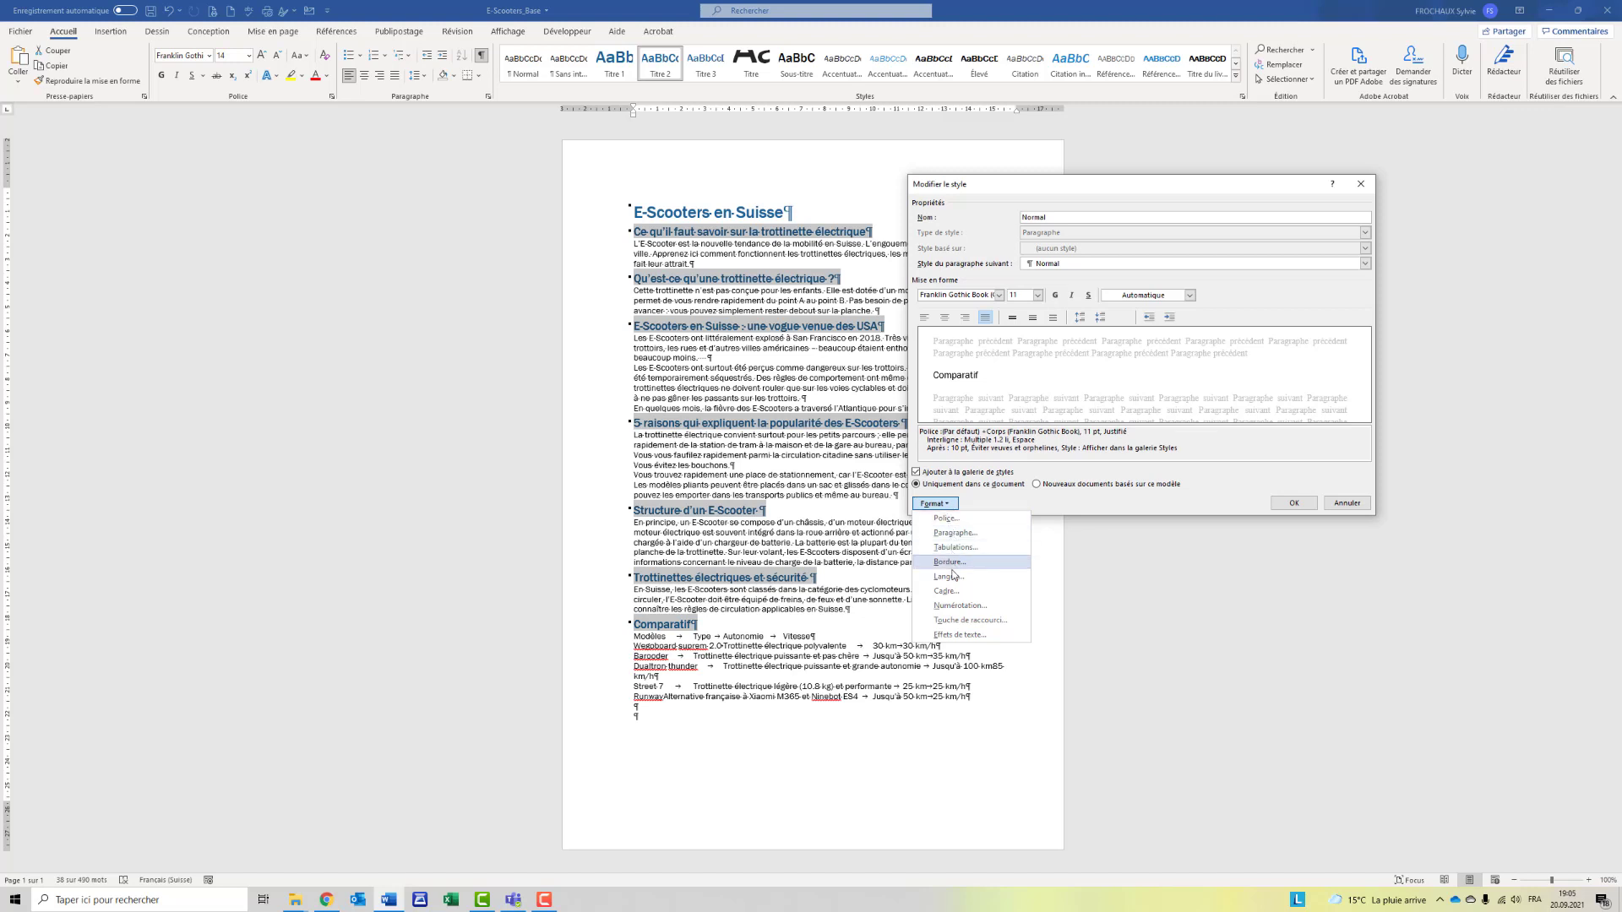
pyautogui.click(957, 534)
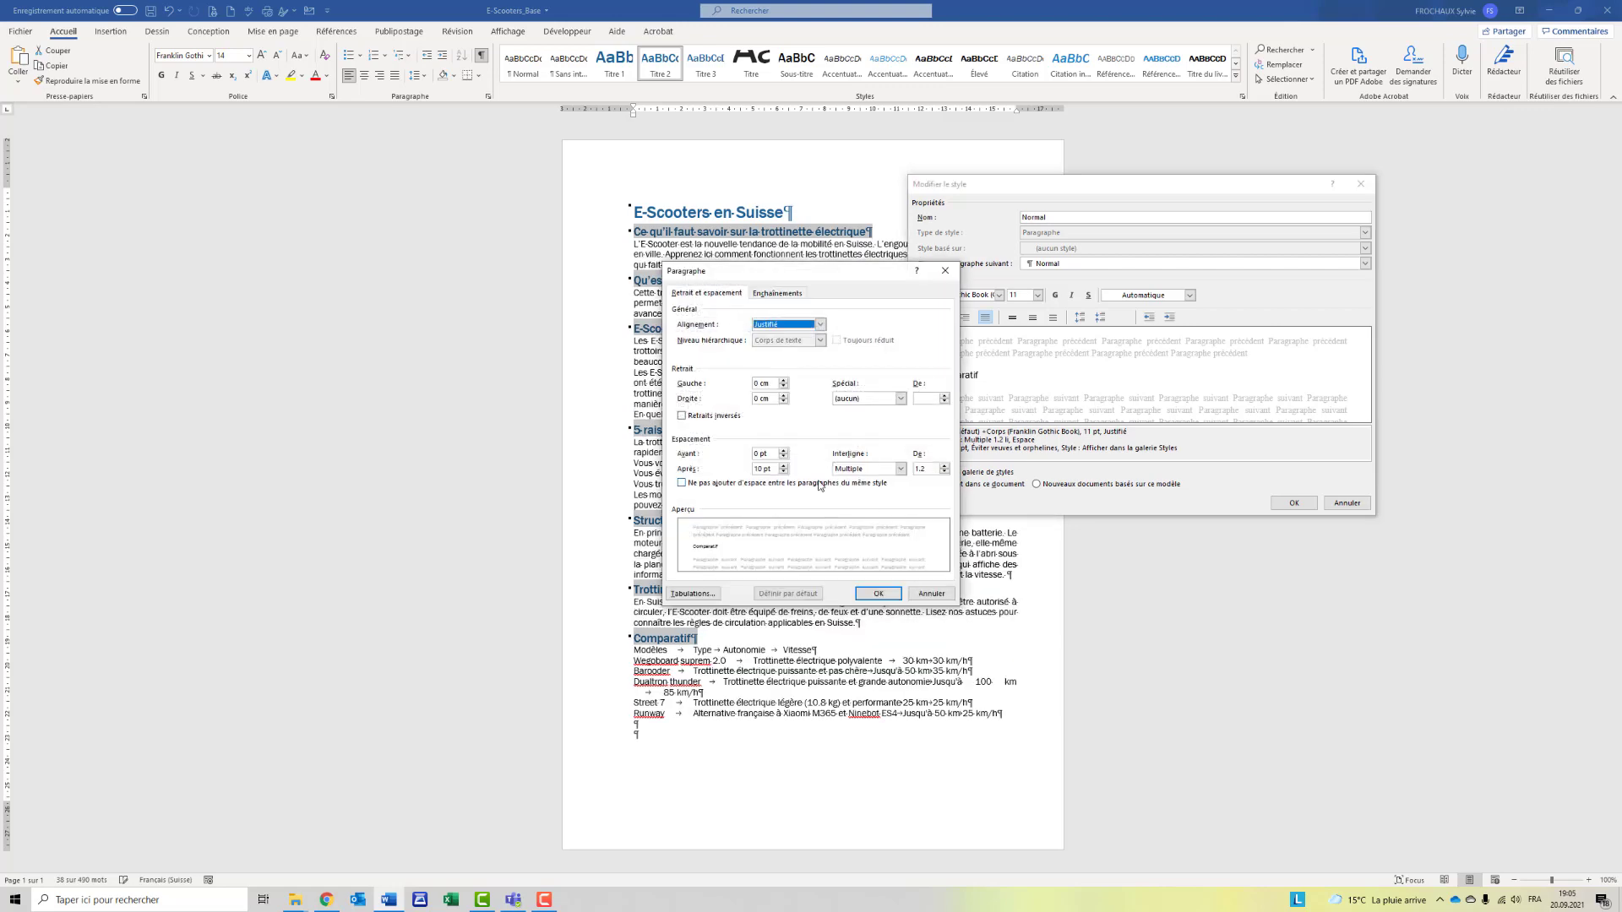
pyautogui.click(783, 450)
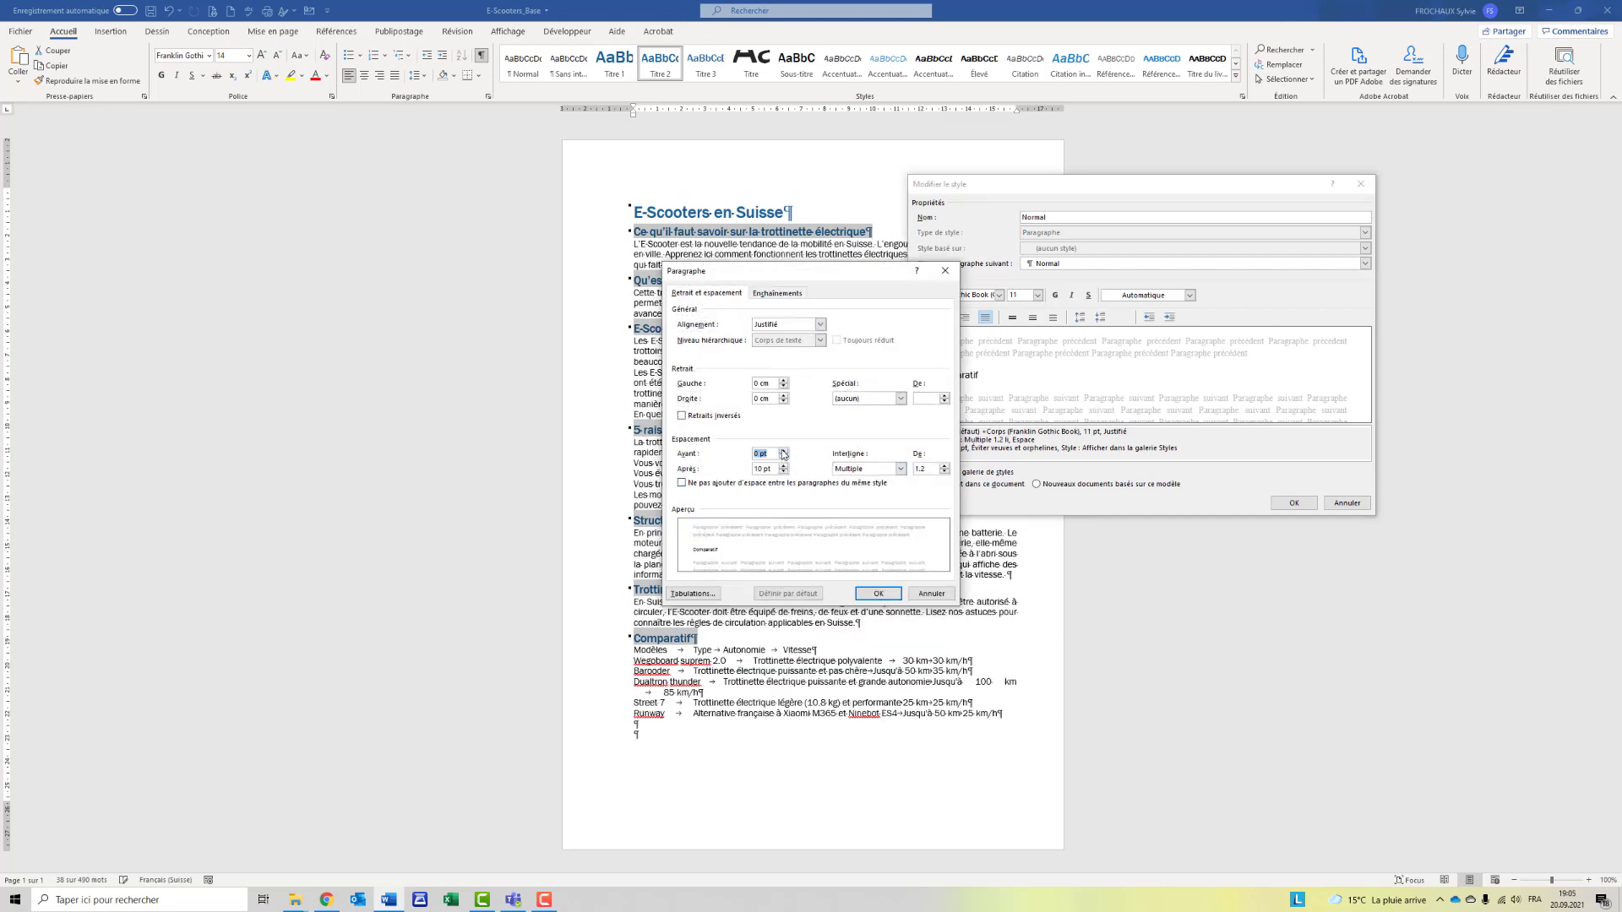
pyautogui.click(784, 473)
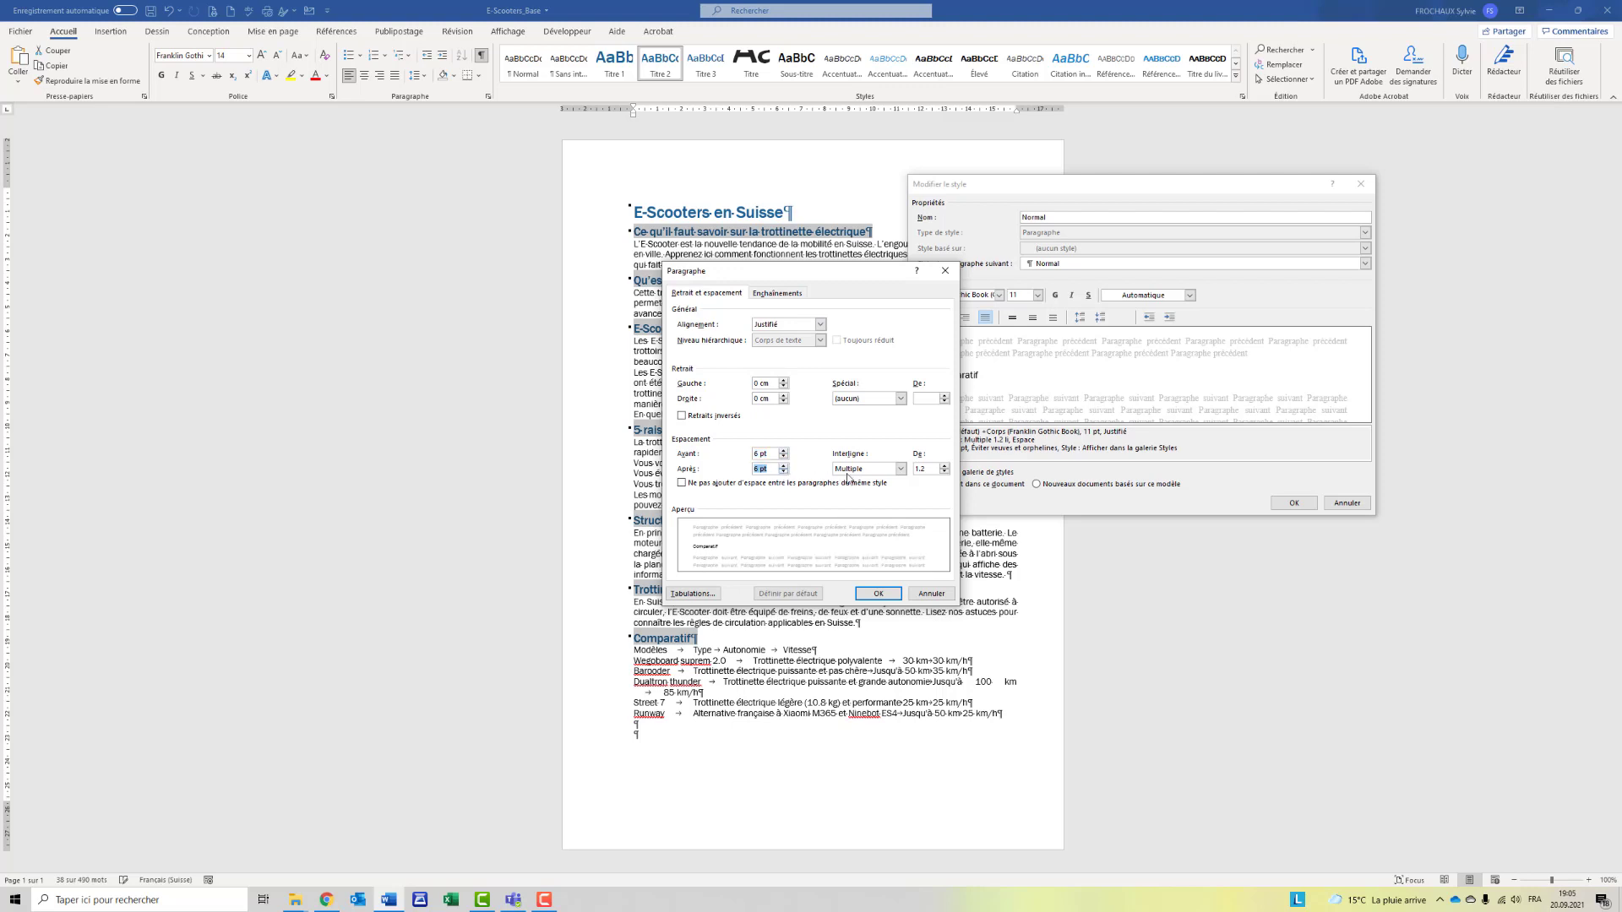
pyautogui.click(901, 469)
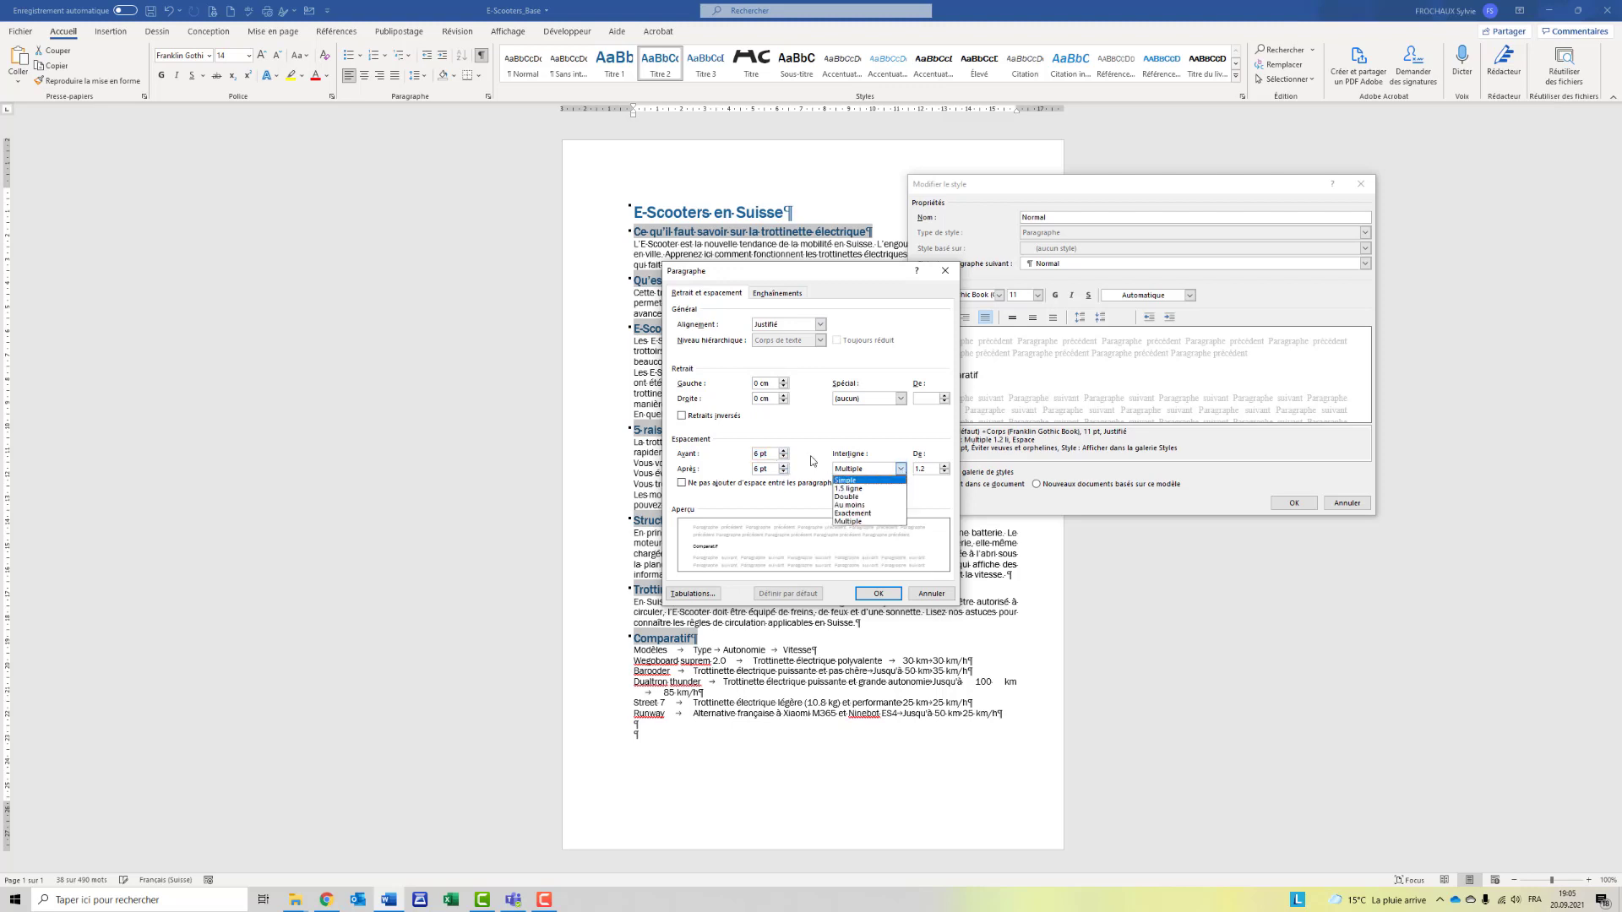
pyautogui.click(860, 479)
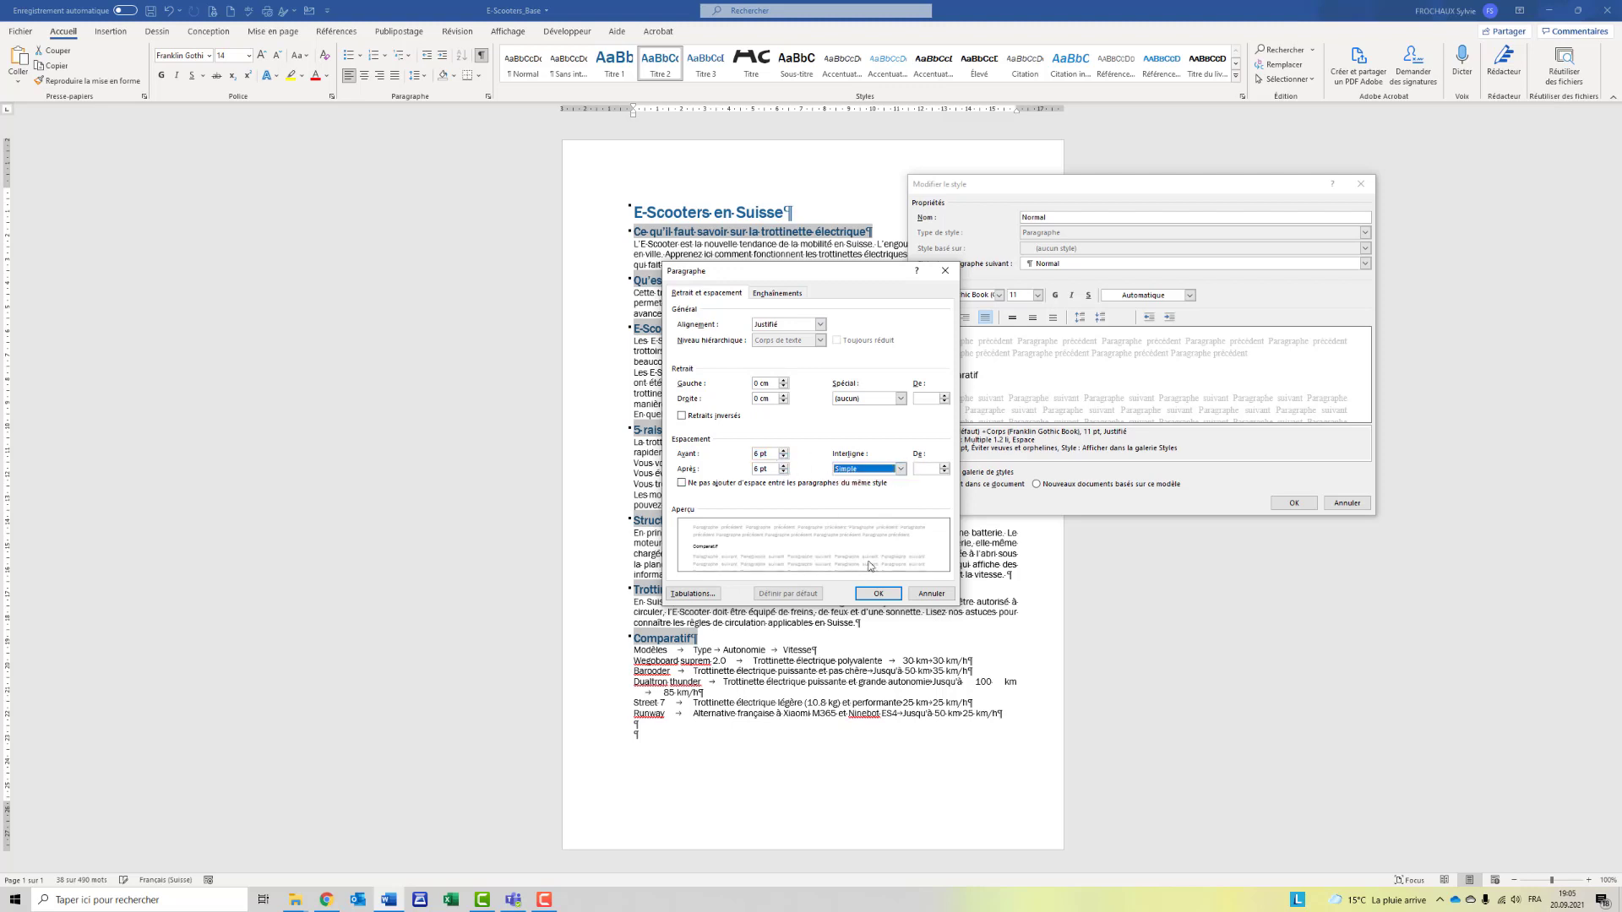
pyautogui.click(875, 594)
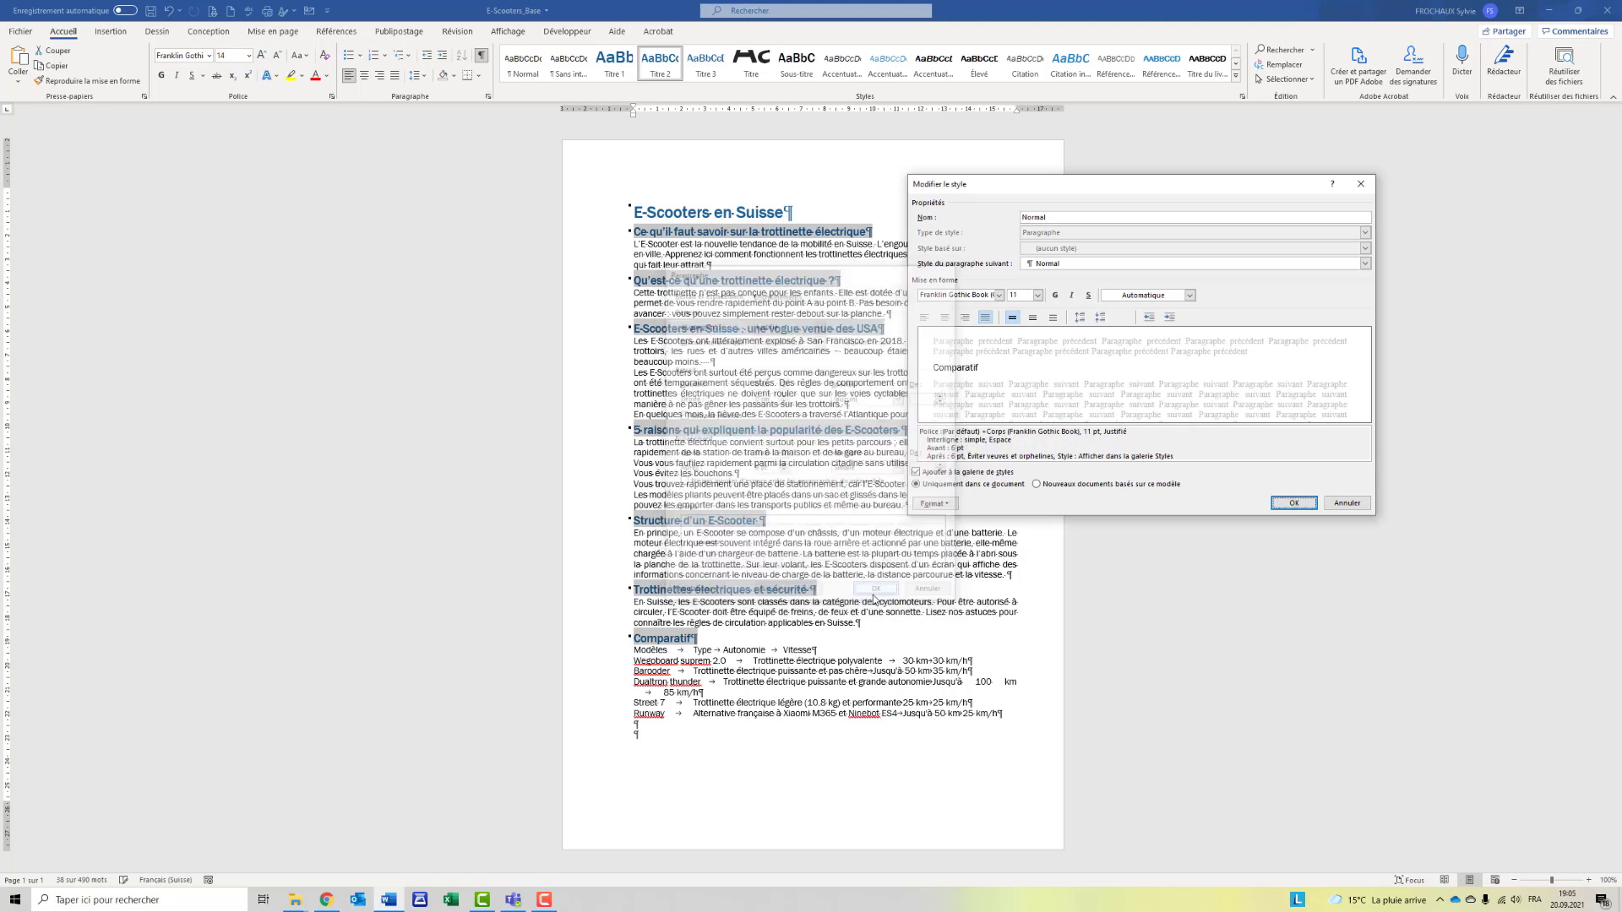
pyautogui.click(1279, 502)
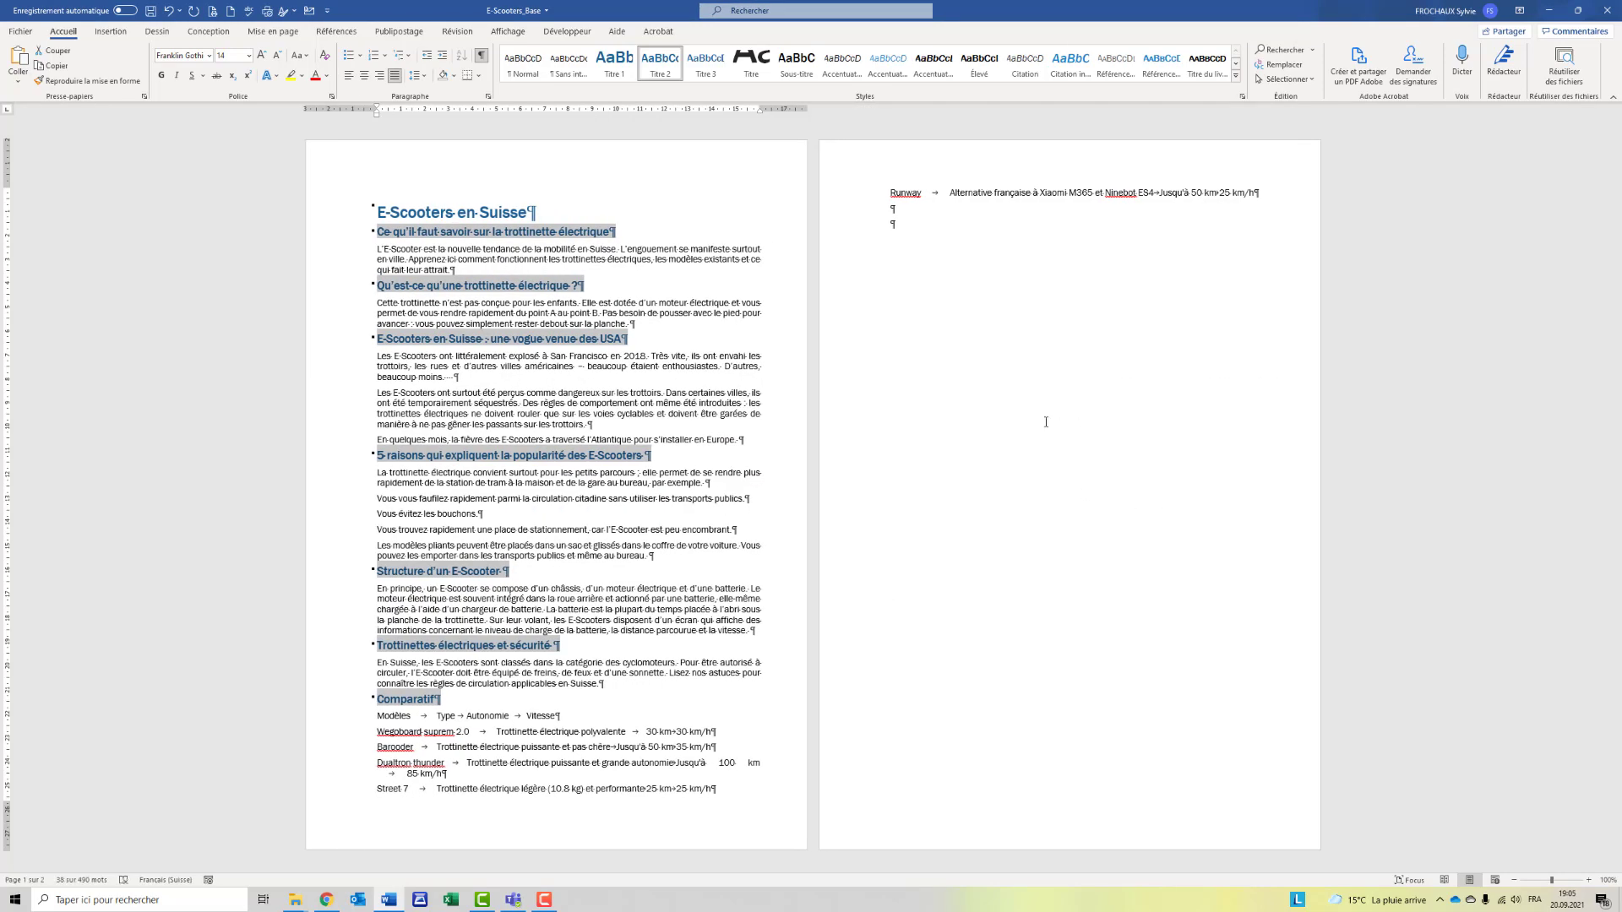
# Step: Place the caret in the document title E-Scooters en Suisse
pyautogui.click(430, 297)
pyautogui.rightClick(431, 228)
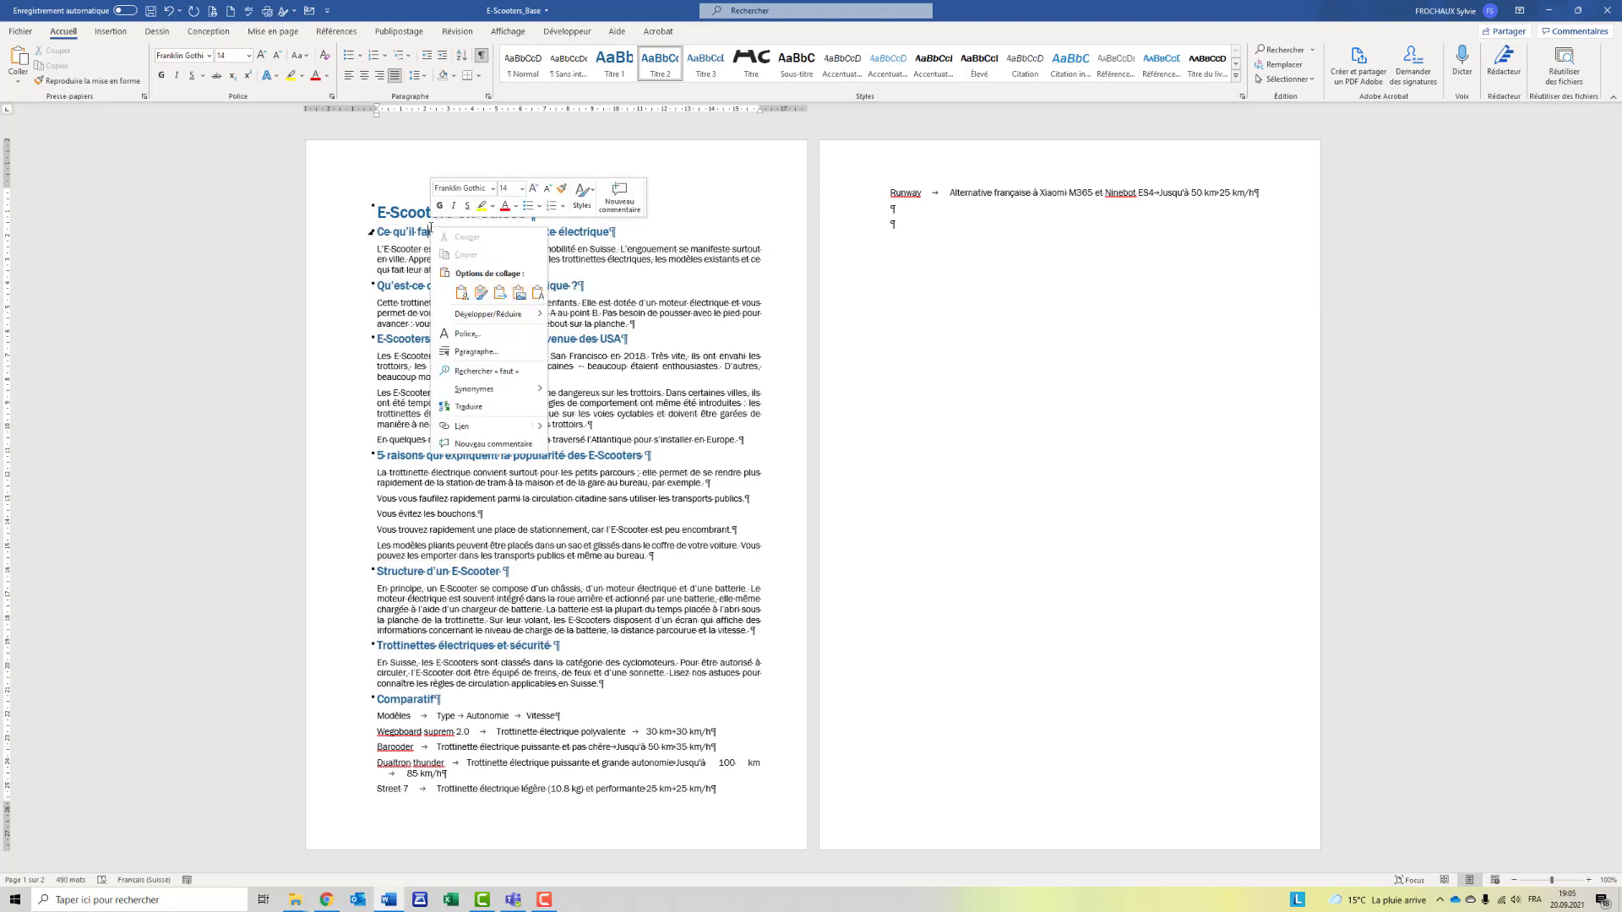
pyautogui.press('Escape')
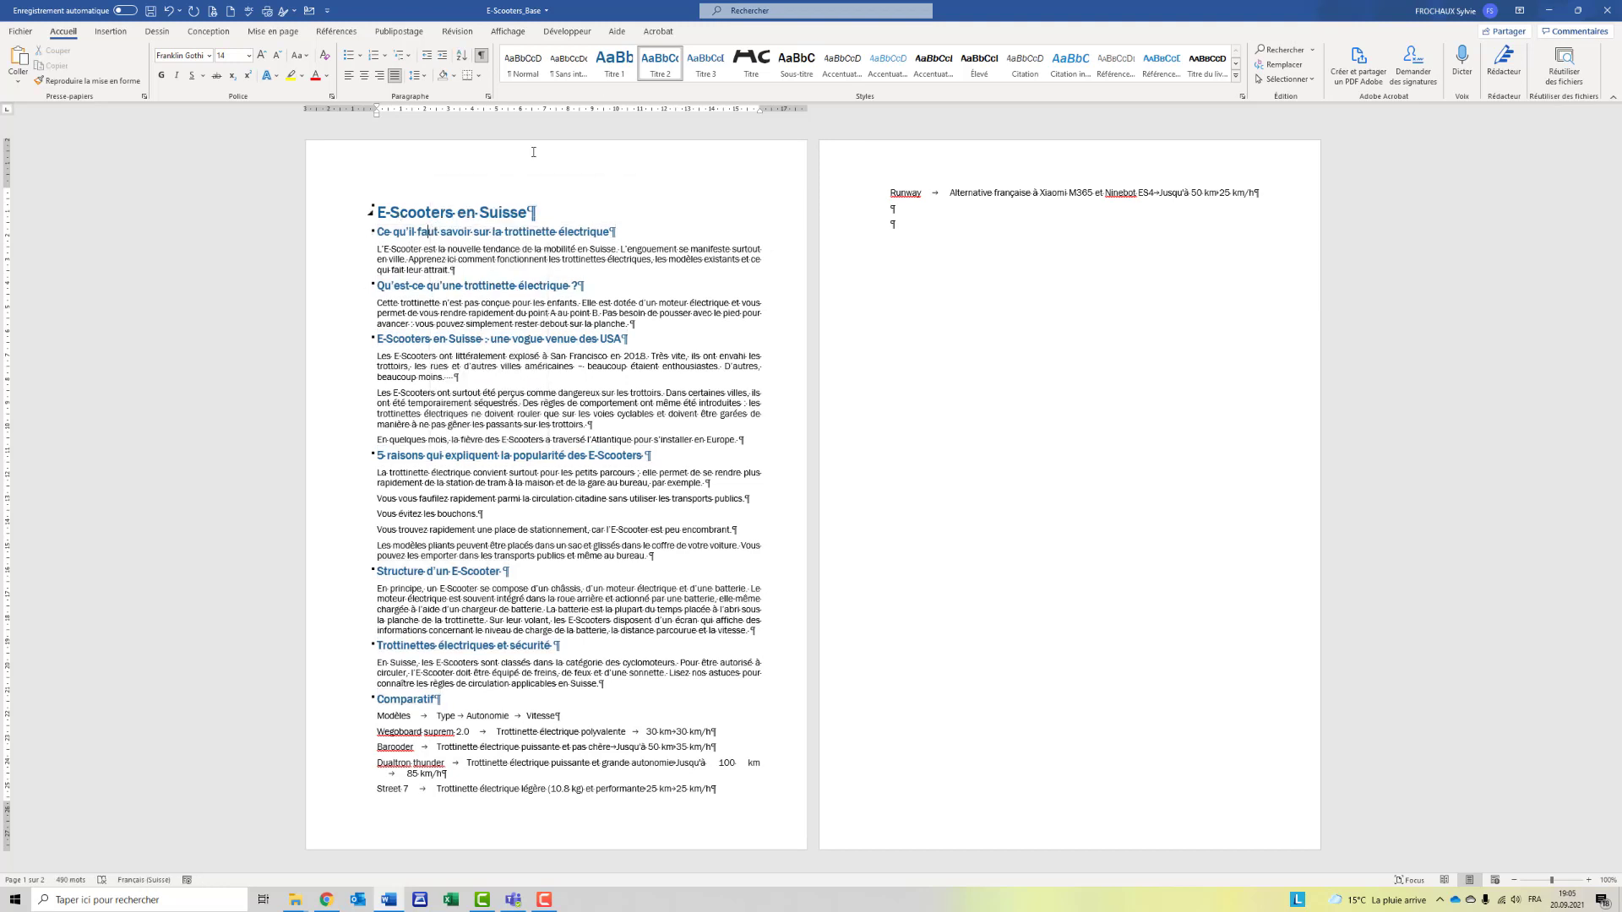
pyautogui.press('Up')
# Step: Modify the Titre 1 style to have 6 pt of space after it
pyautogui.rightClick(632, 67)
pyautogui.click(668, 107)
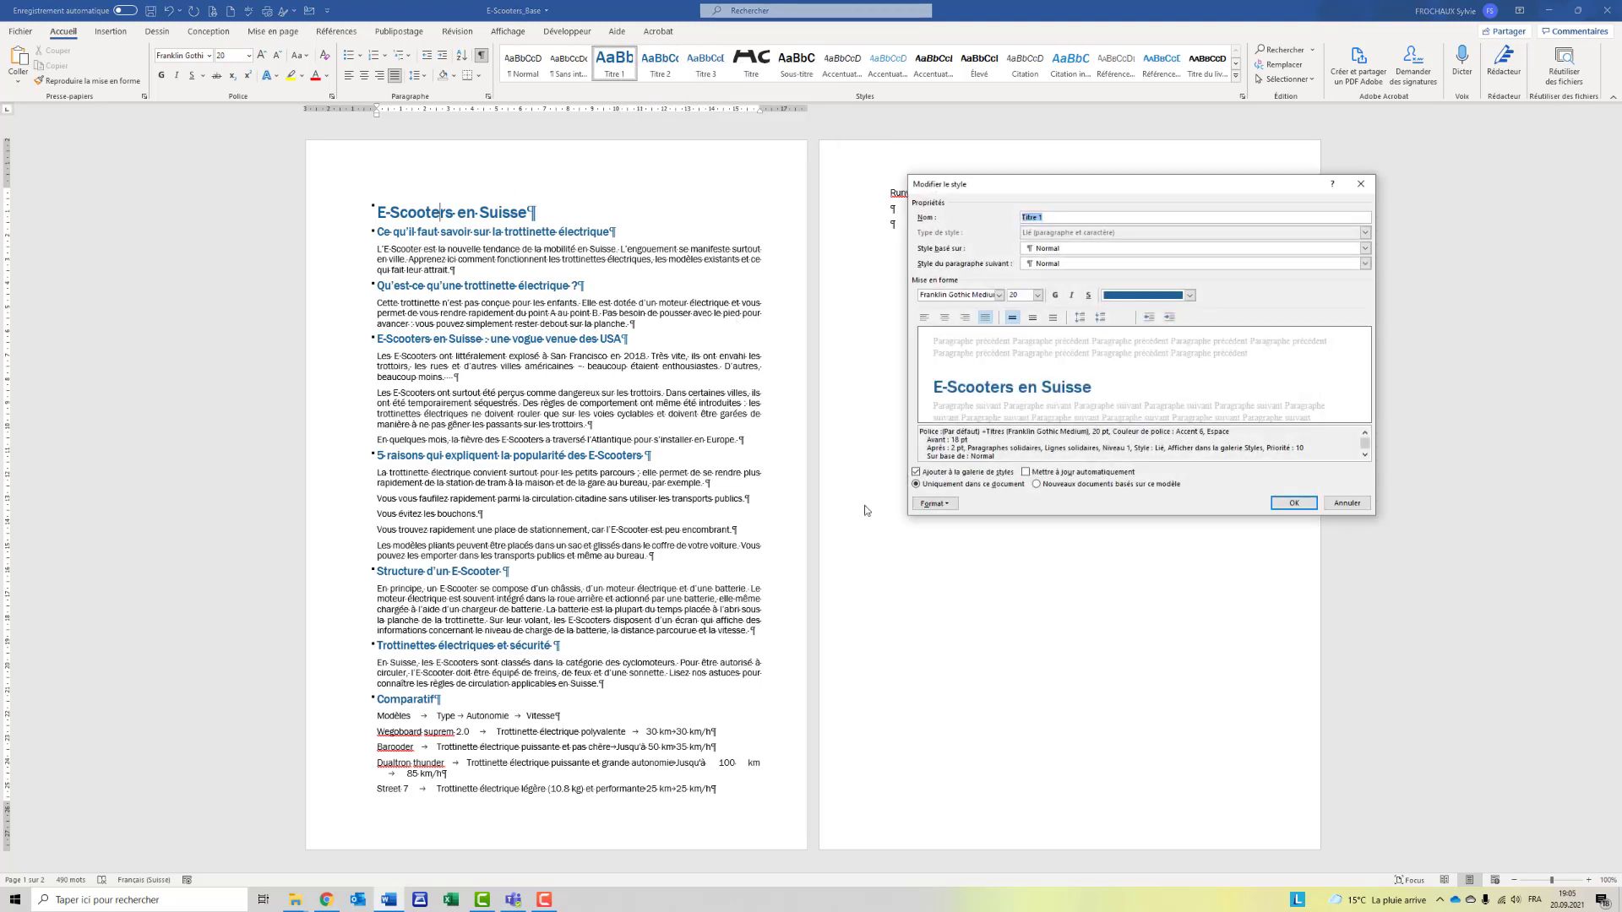
pyautogui.click(933, 504)
pyautogui.click(954, 536)
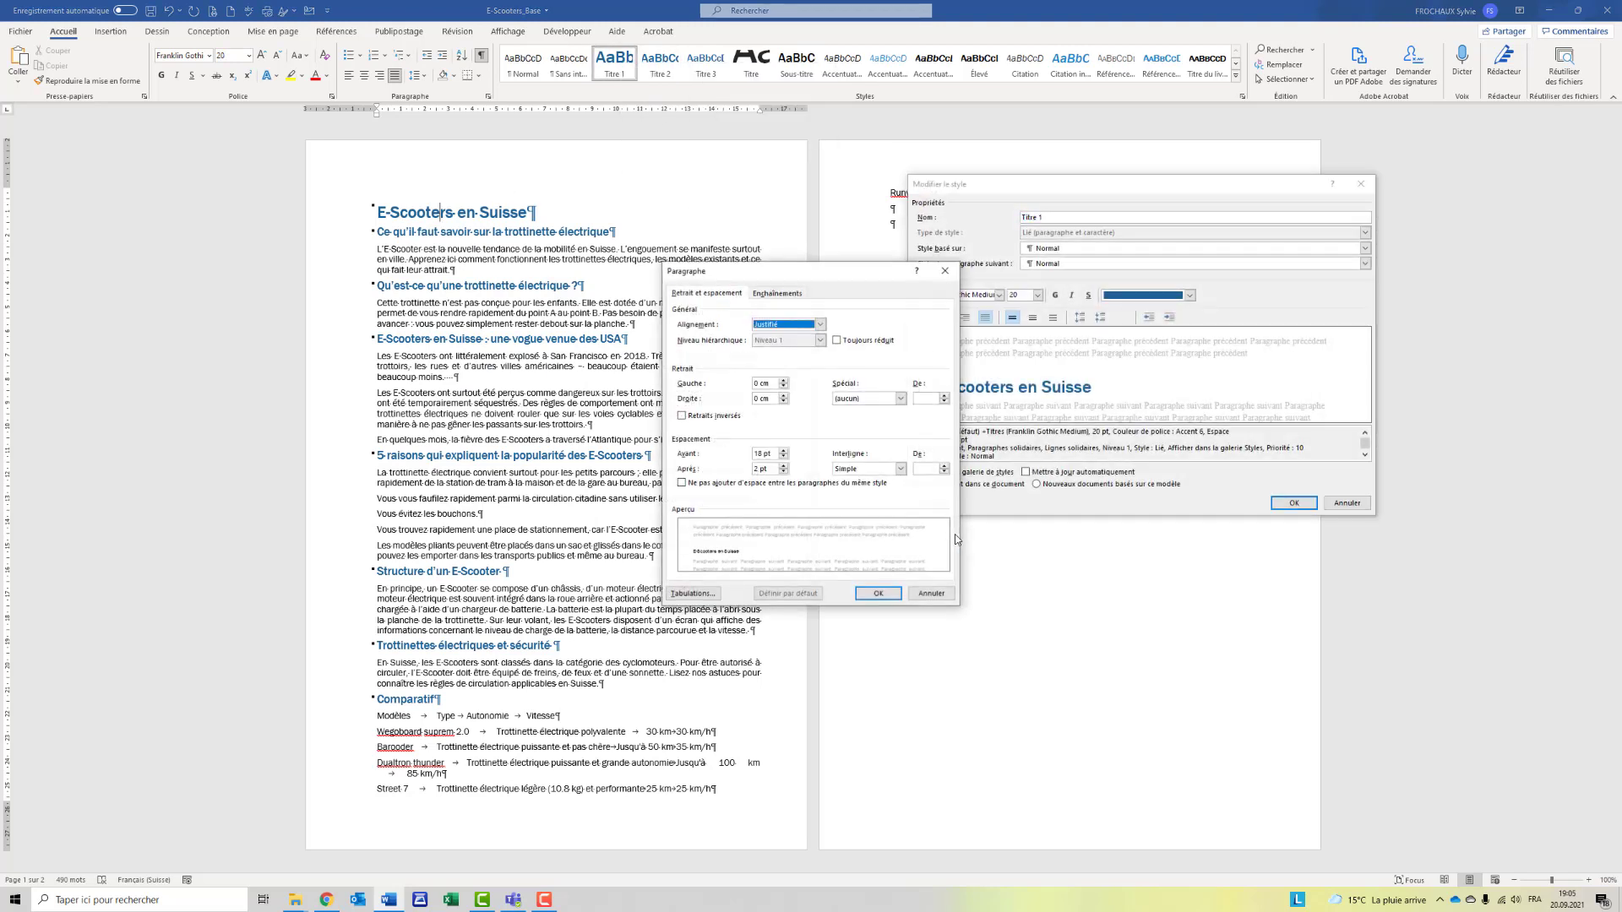
pyautogui.click(784, 466)
pyautogui.click(875, 595)
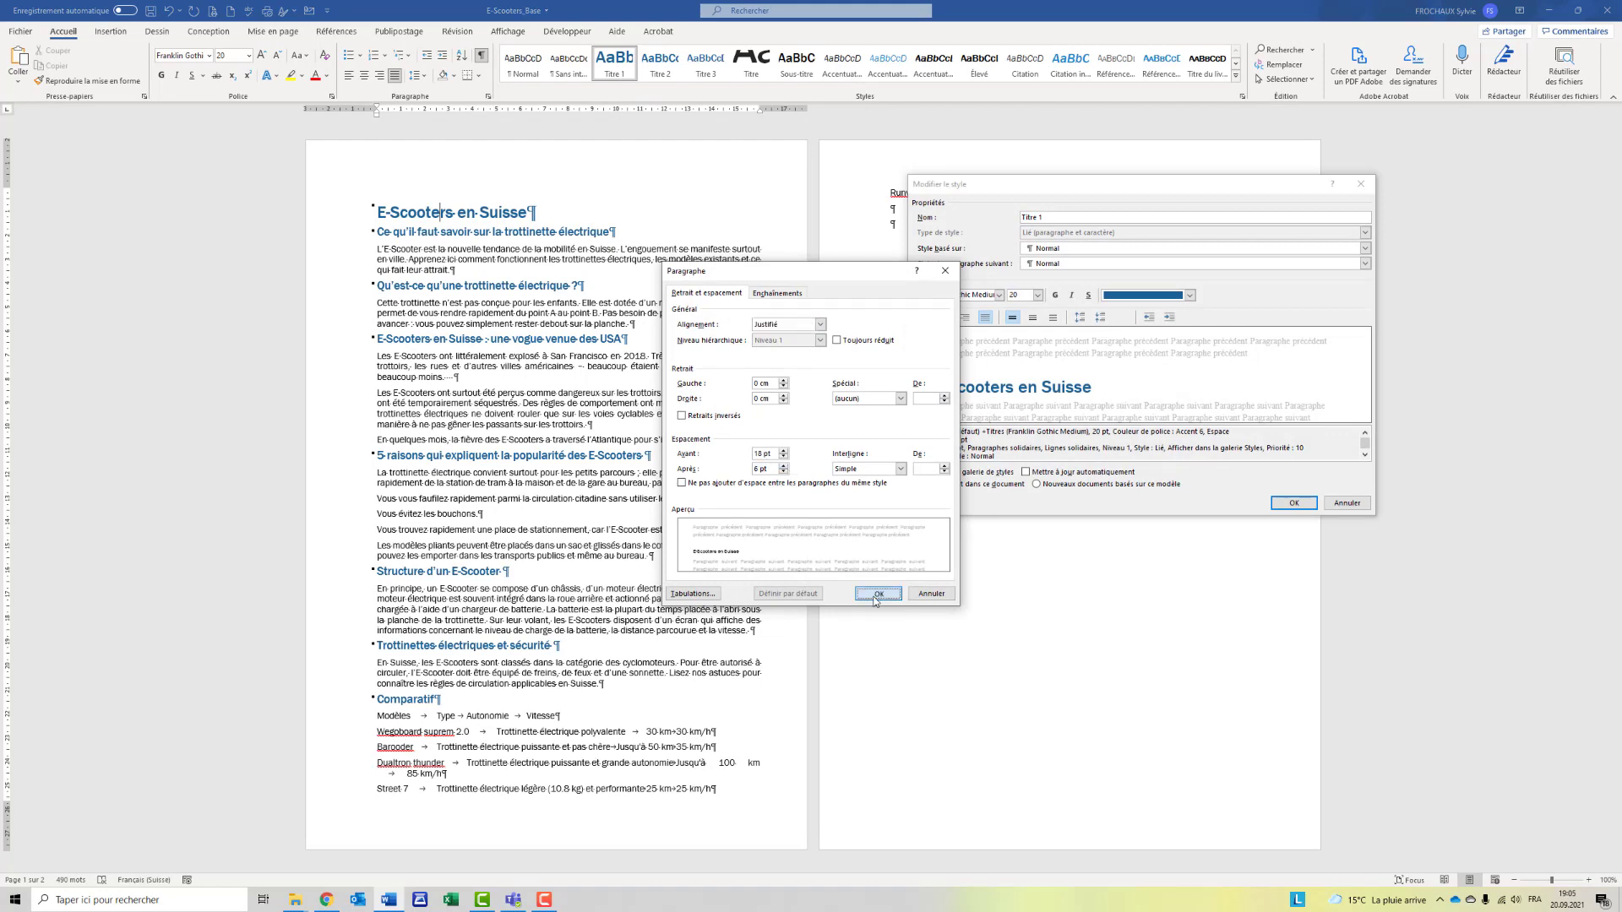
pyautogui.click(1293, 503)
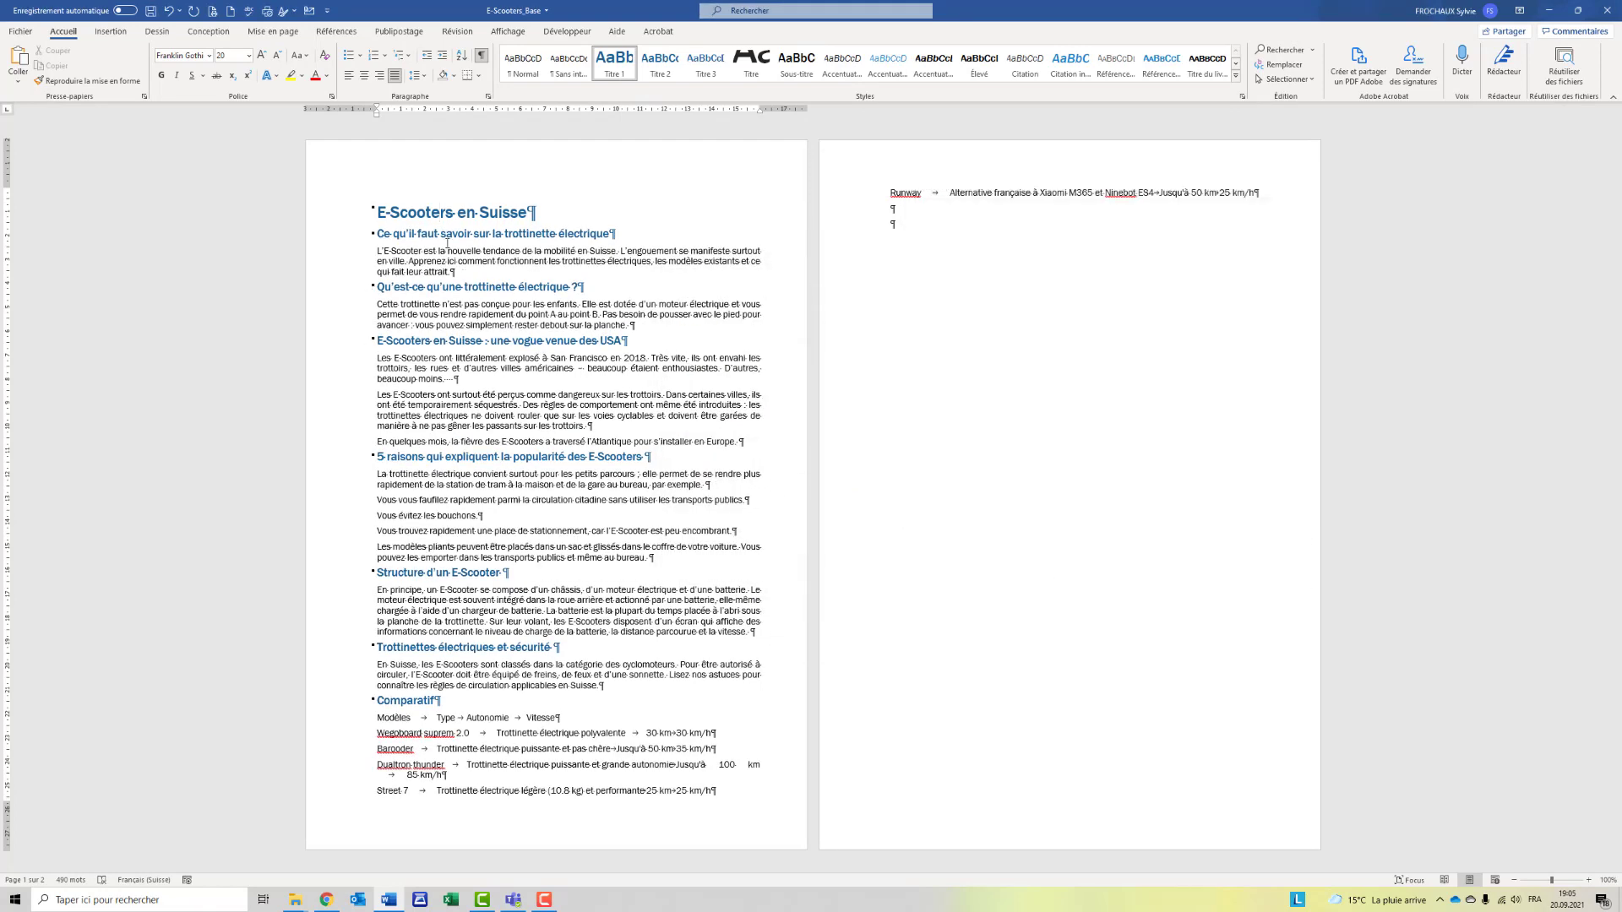
pyautogui.click(447, 241)
# Step: Modify the Titre 2 style's paragraph spacing to 12 pt before and 6 pt after
pyautogui.rightClick(652, 69)
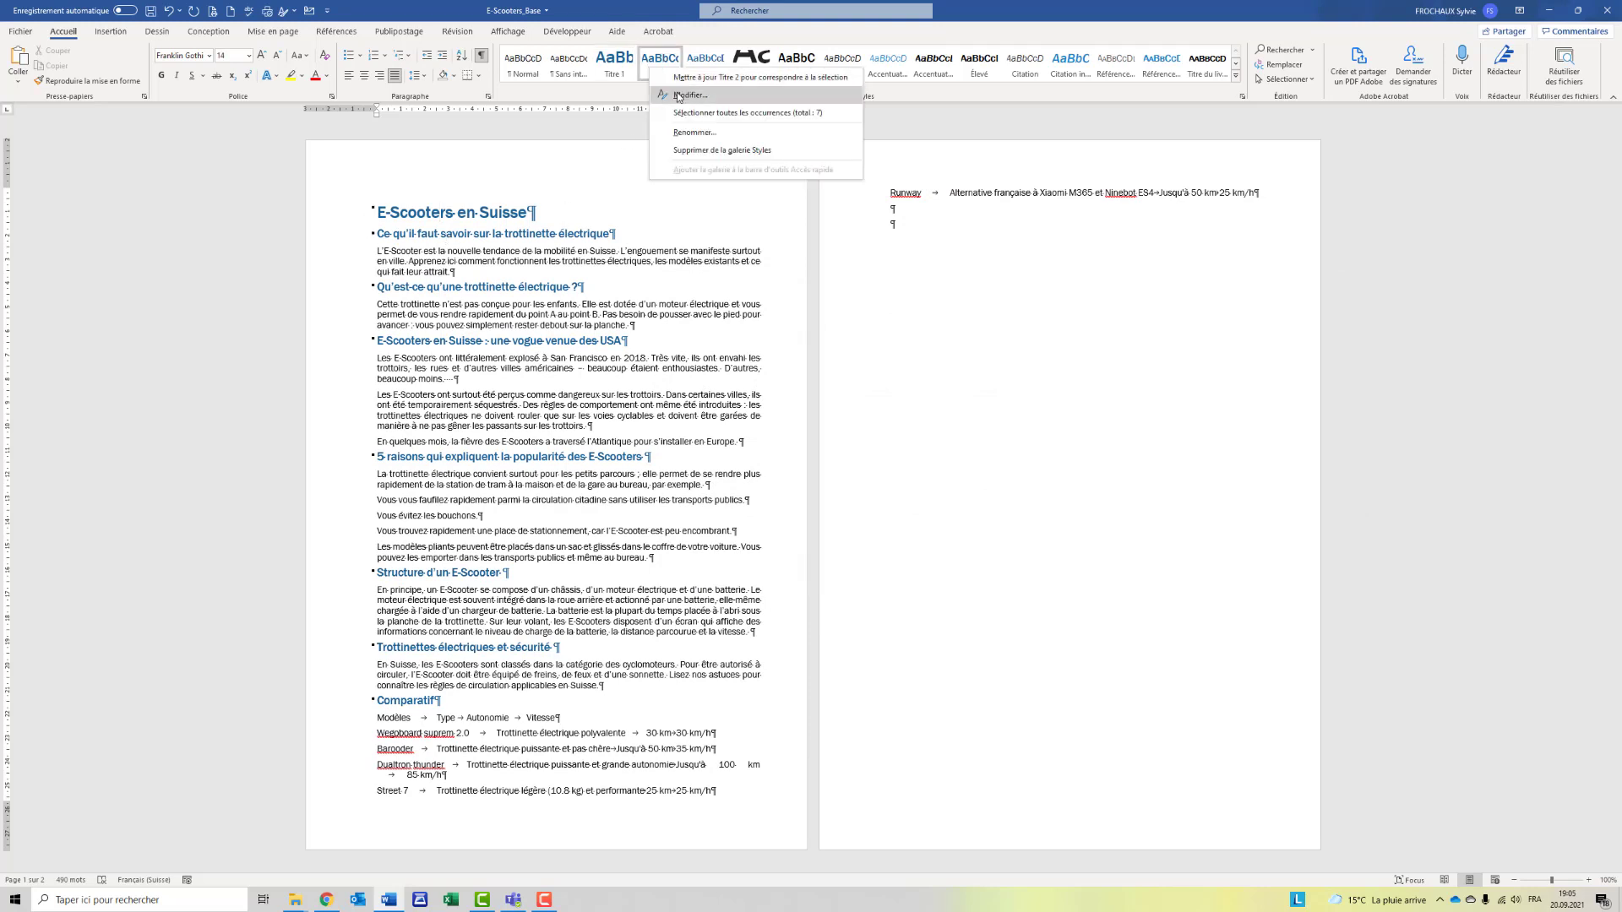
pyautogui.click(678, 95)
pyautogui.click(935, 503)
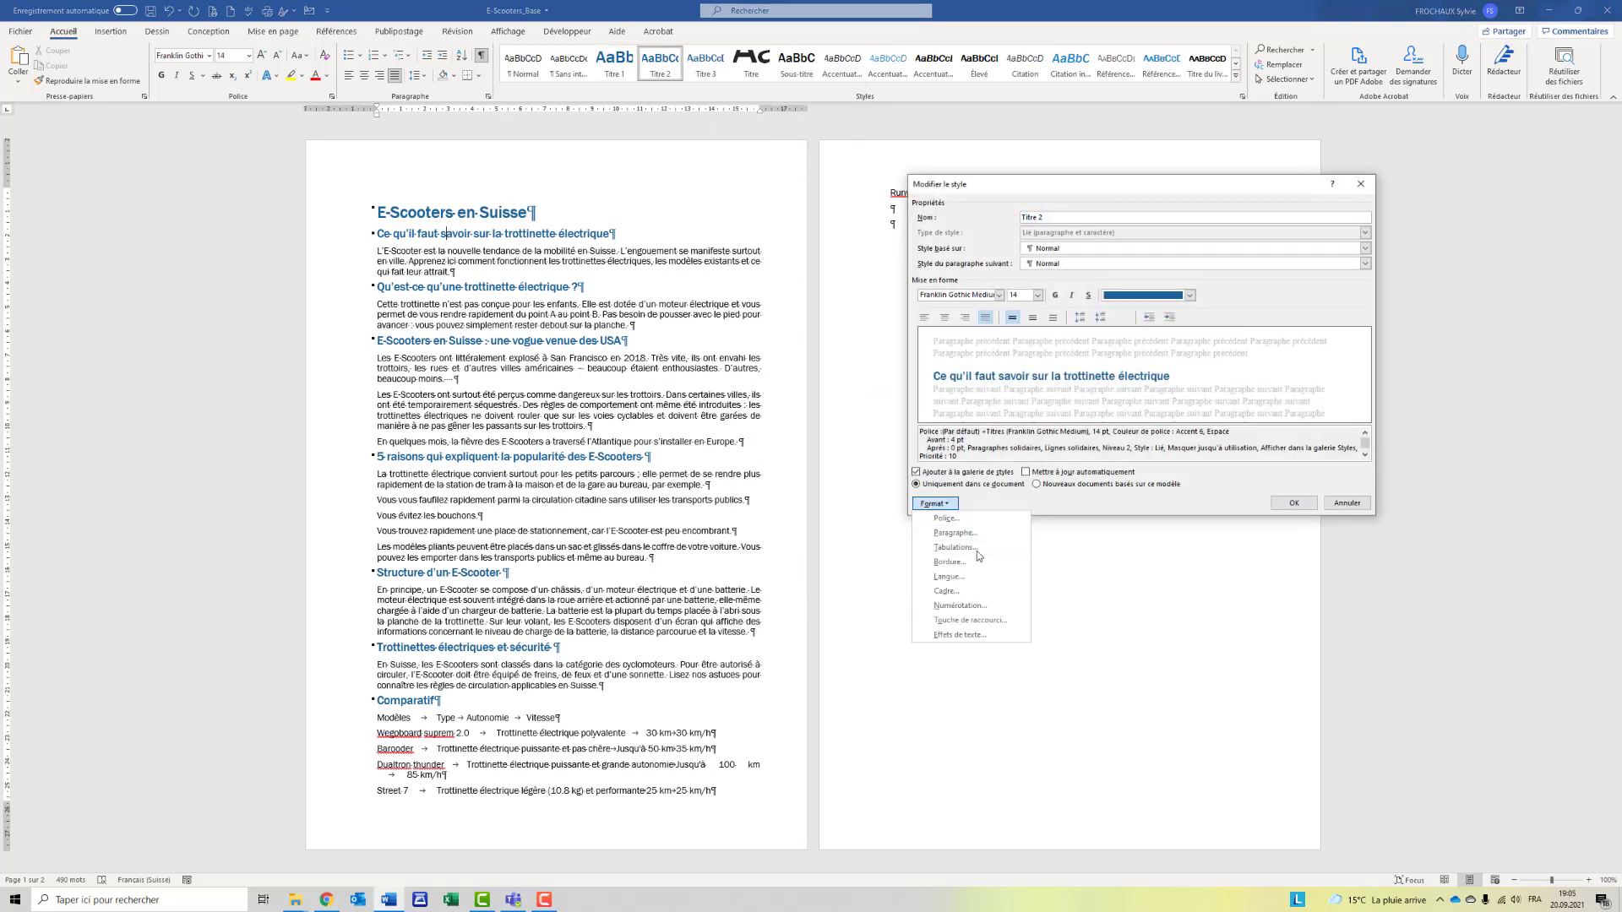
pyautogui.click(970, 533)
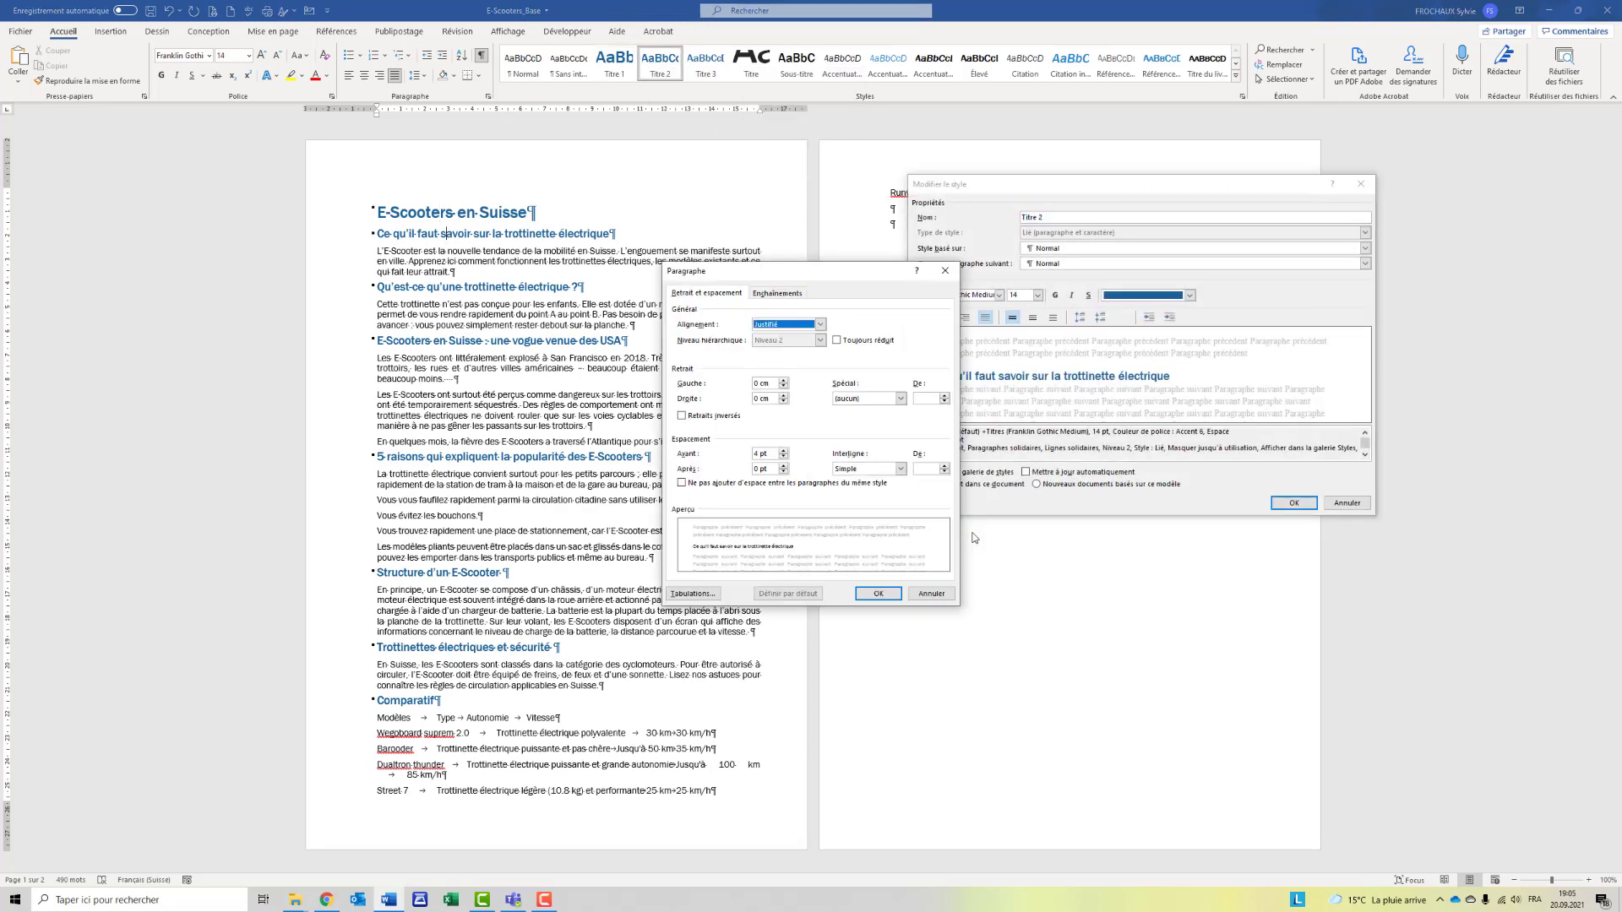
pyautogui.click(783, 451)
pyautogui.click(783, 451)
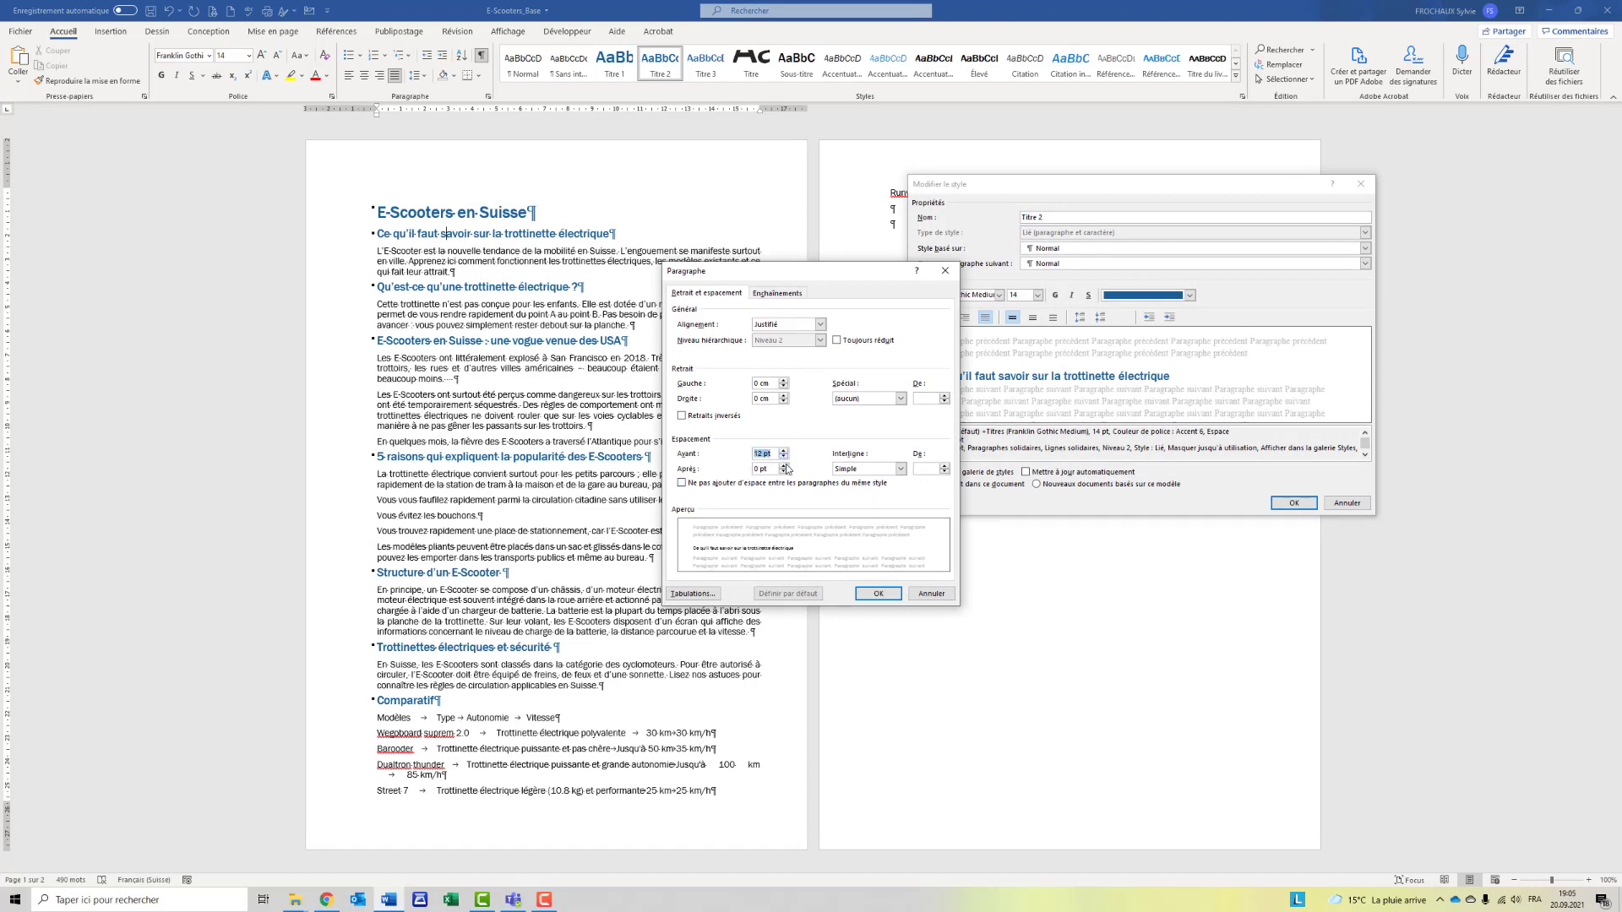
pyautogui.click(783, 465)
pyautogui.click(876, 595)
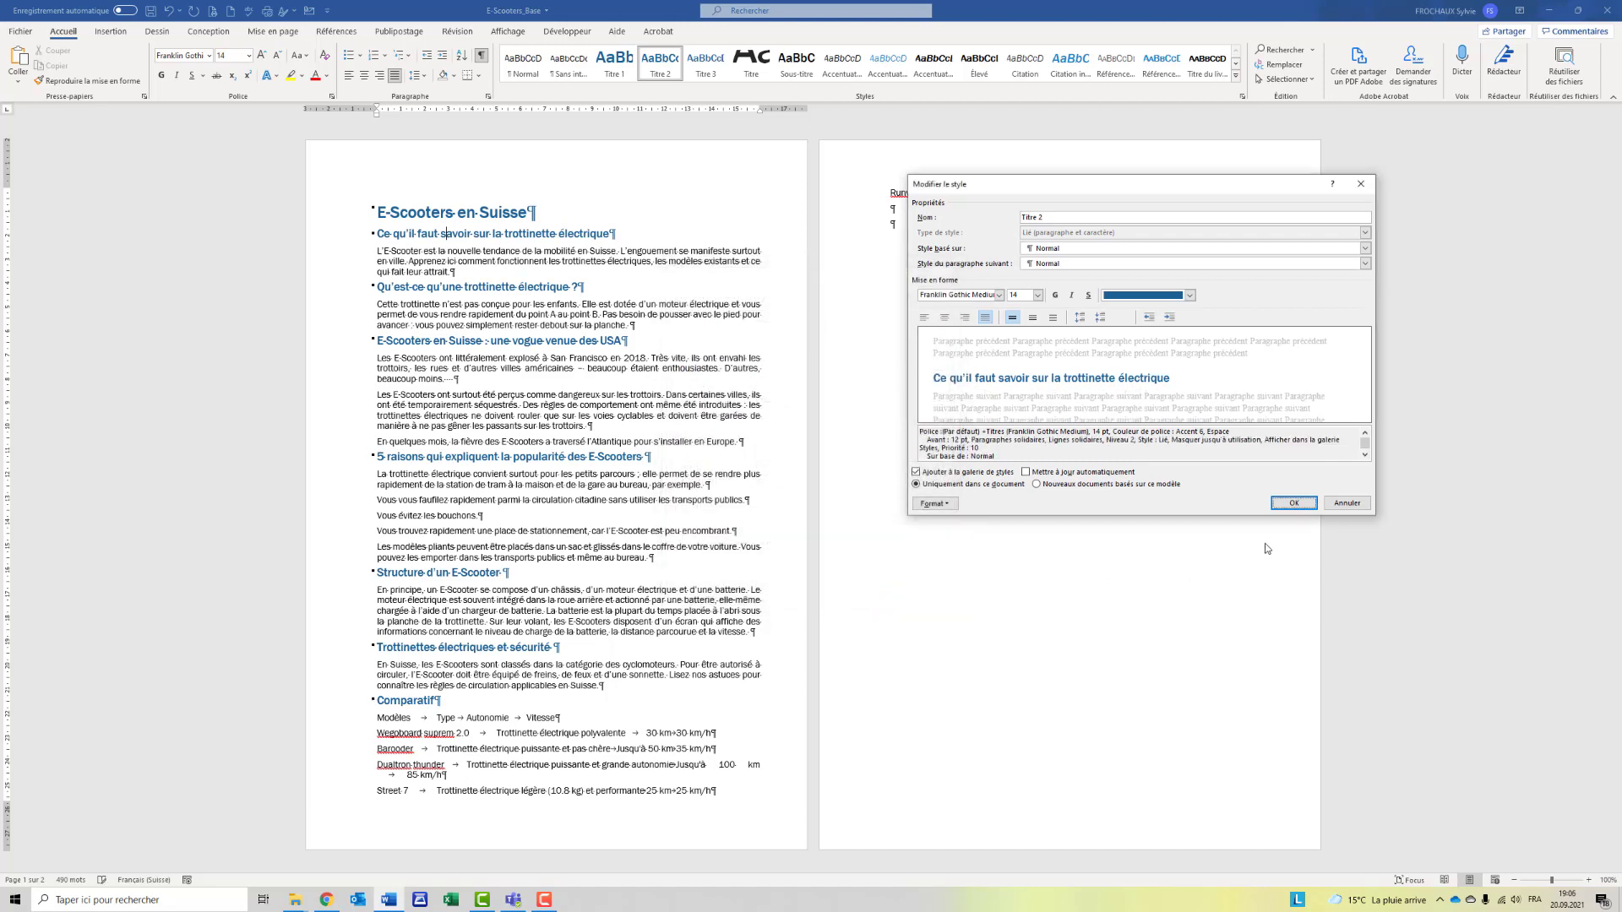
pyautogui.click(1283, 505)
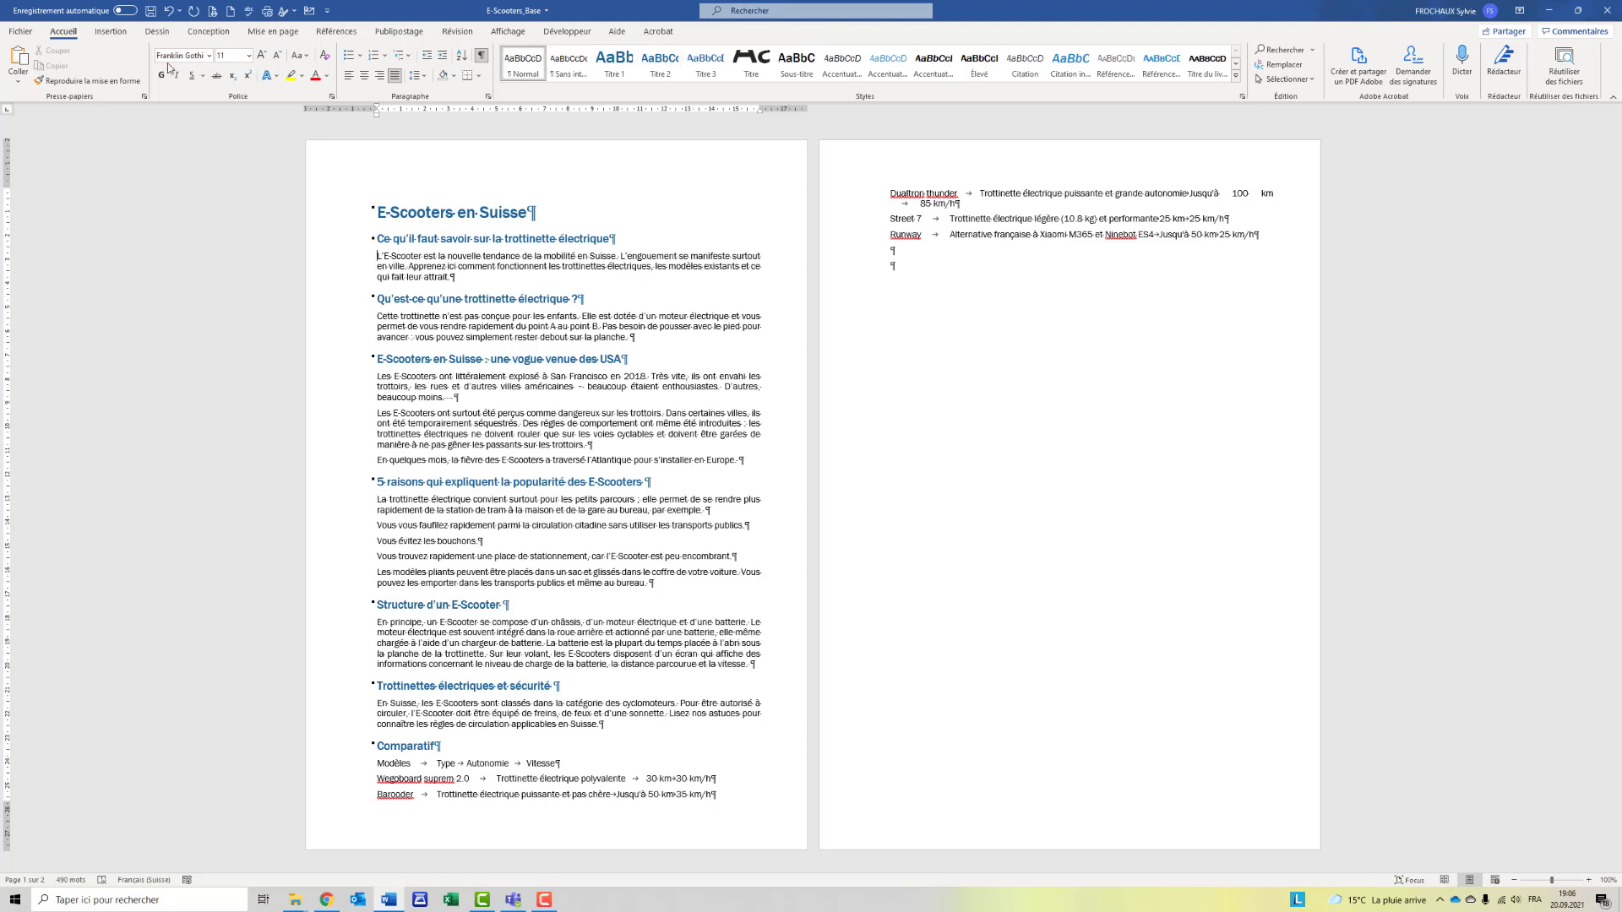
# Step: Set Coupure de mots to Automatique on the Mise en page tab
pyautogui.click(263, 32)
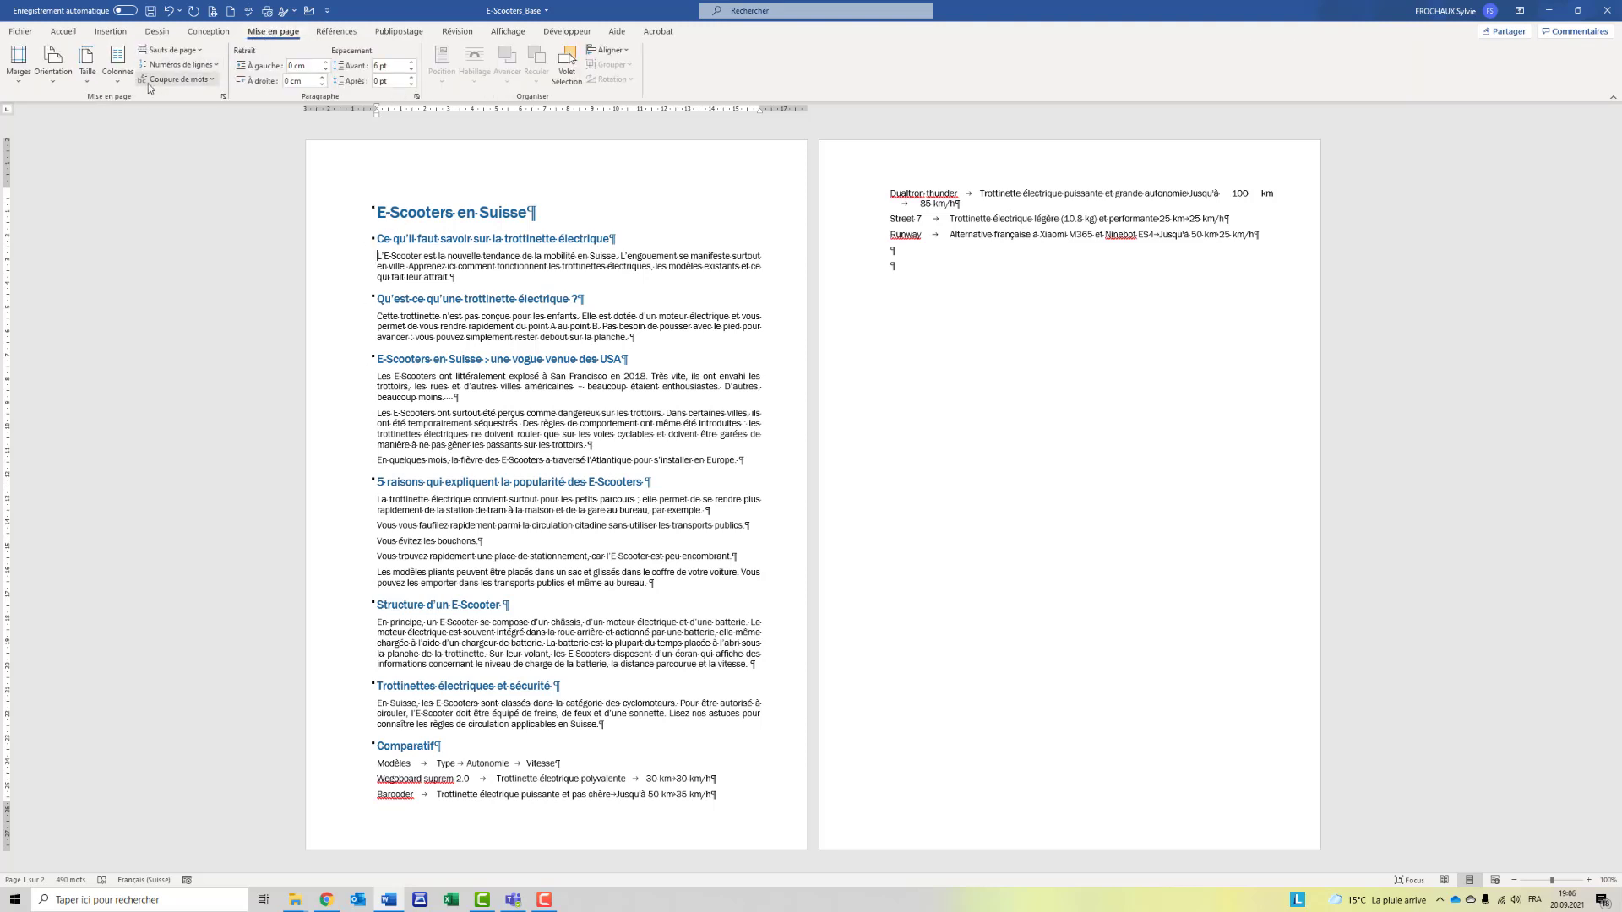
pyautogui.click(173, 79)
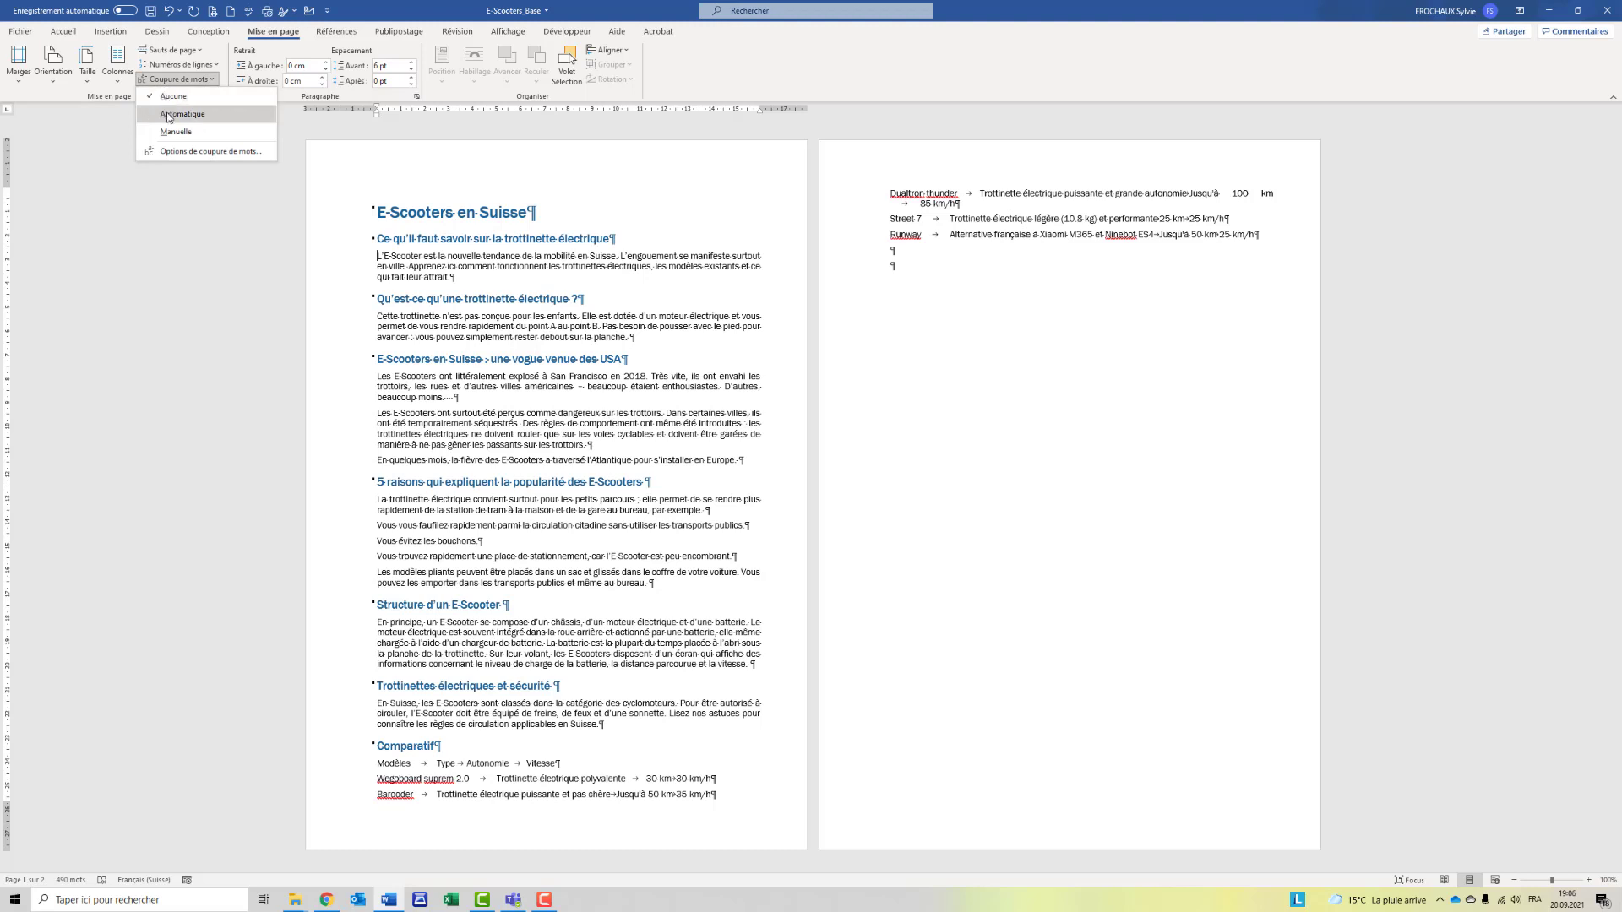
pyautogui.click(168, 115)
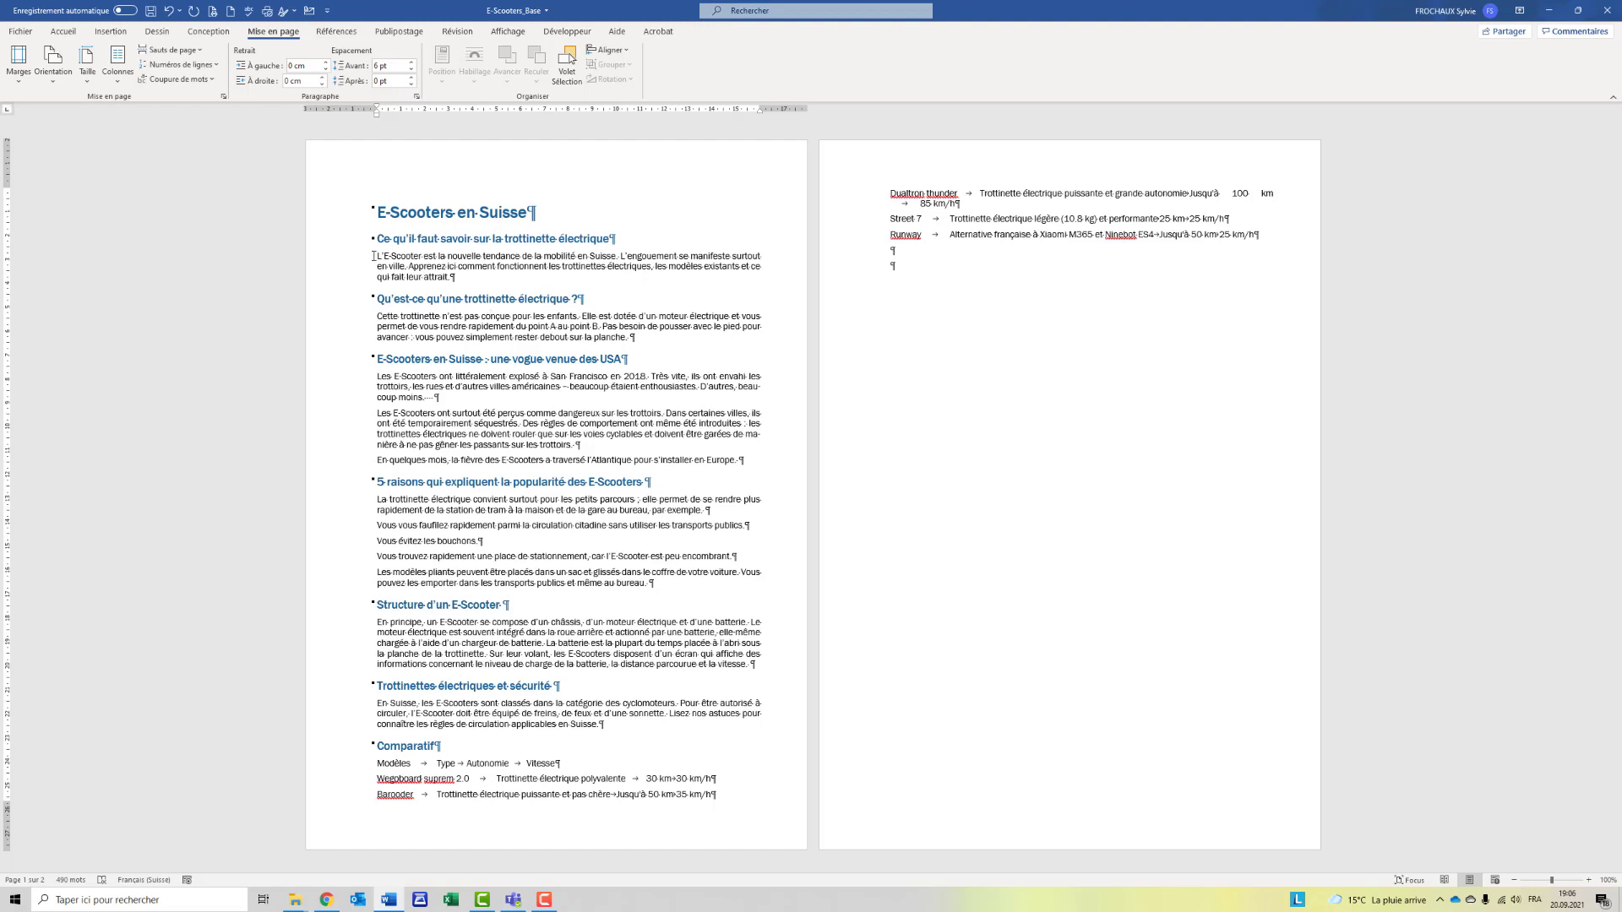
# Step: Select the first paragraph under Ce qu'il faut savoir and make it centred and italic
pyautogui.moveTo(373, 256); pyautogui.dragTo(452, 277)
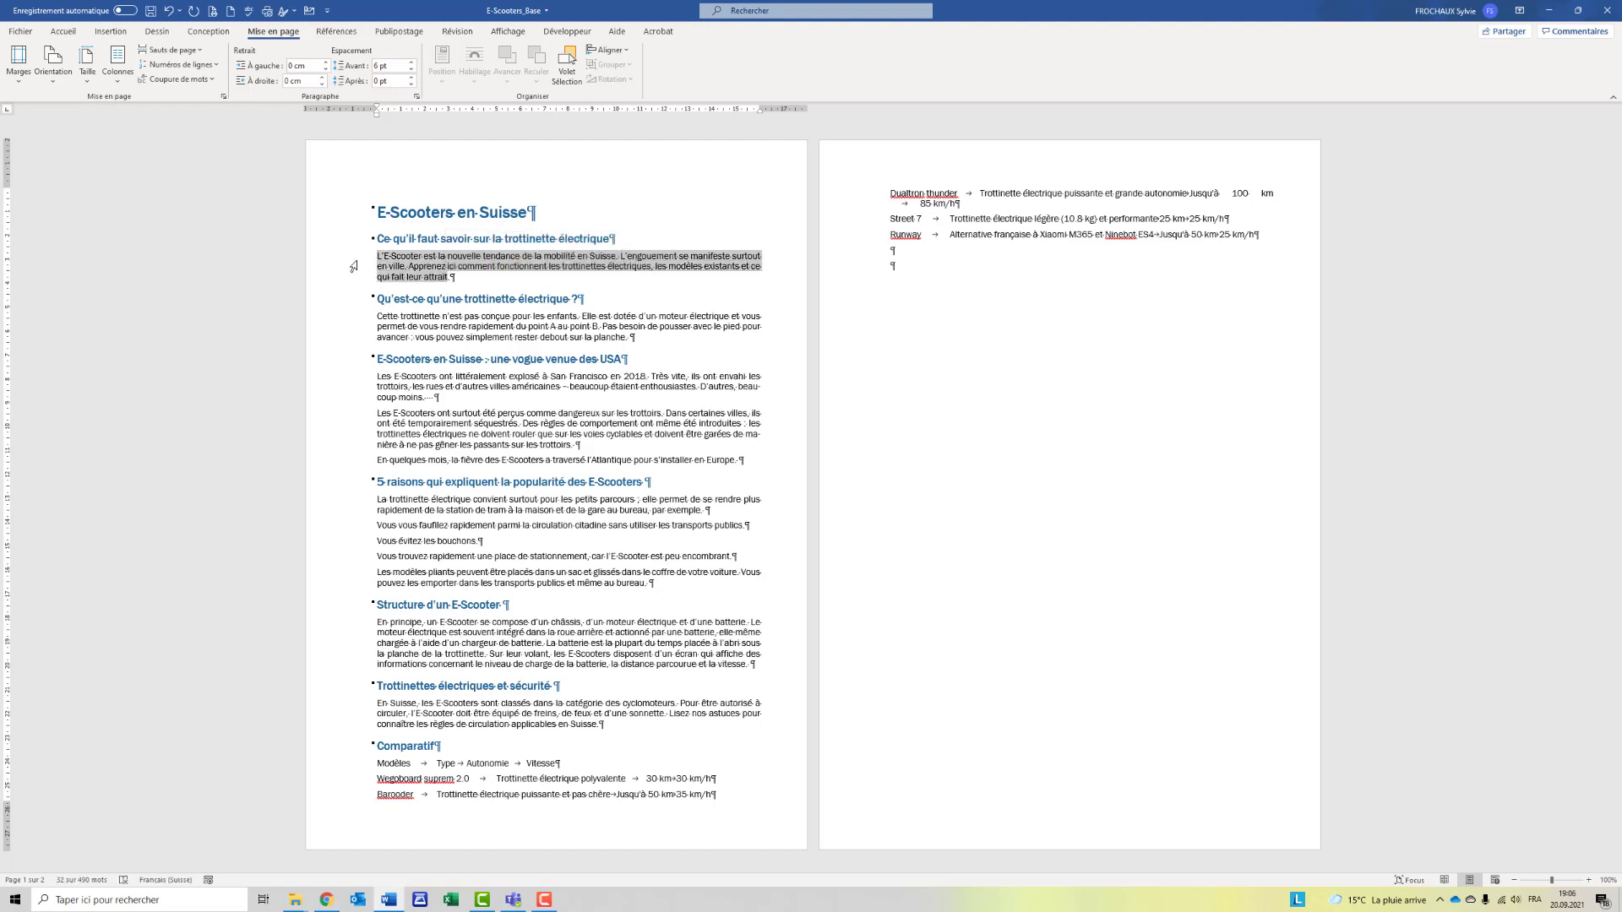
pyautogui.moveTo(353, 267); pyautogui.dragTo(342, 263)
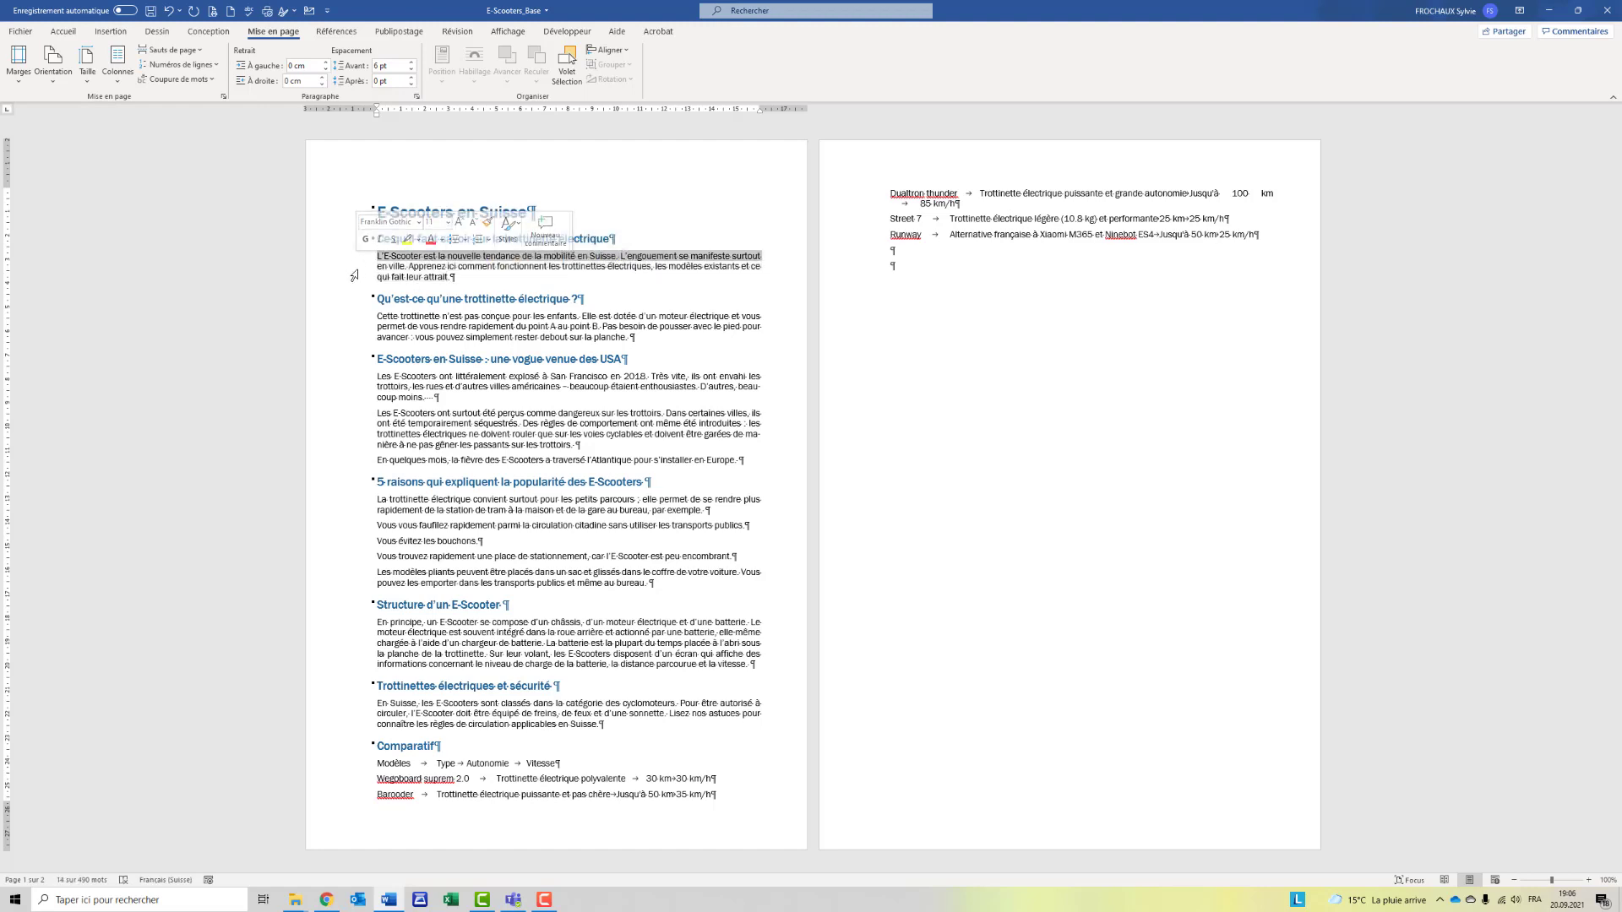
pyautogui.doubleClick(345, 261)
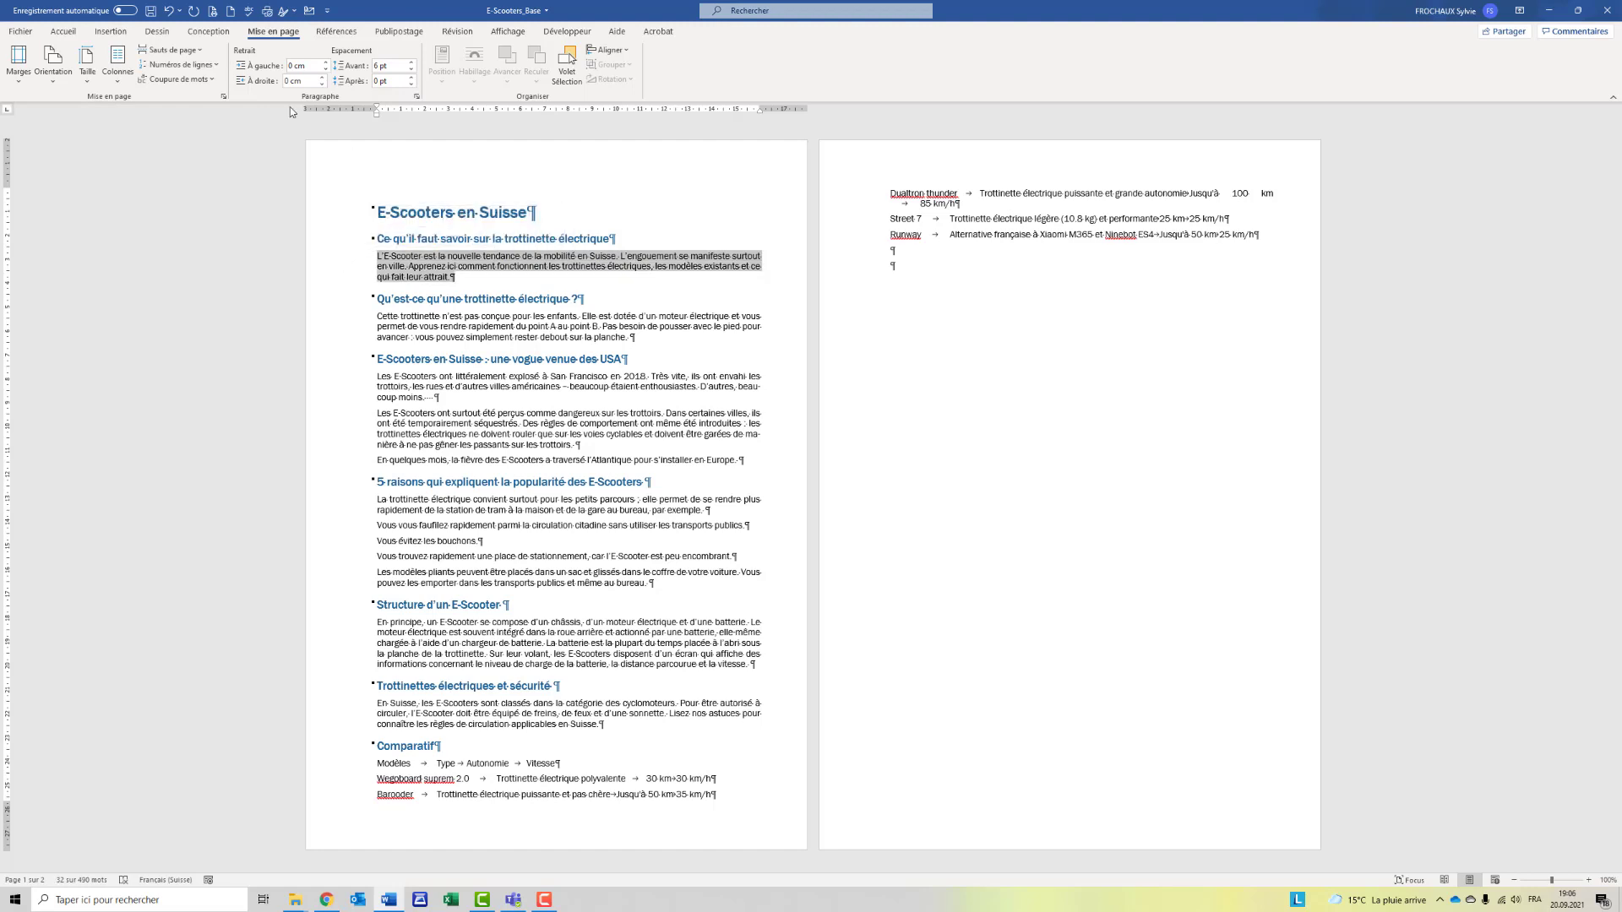
pyautogui.click(74, 37)
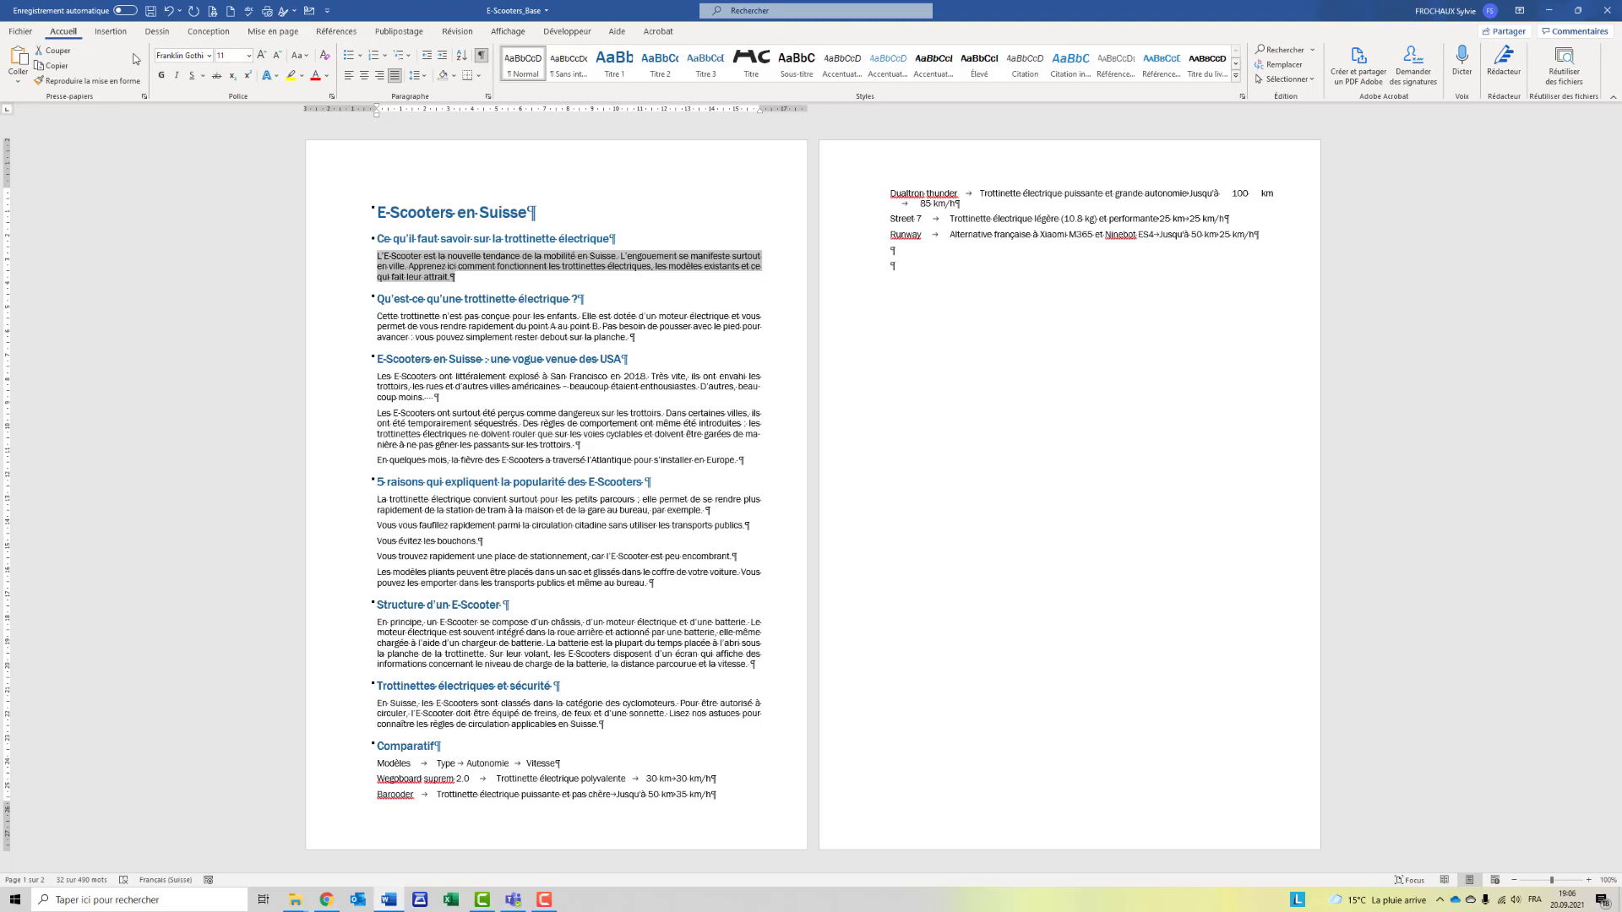
pyautogui.click(364, 75)
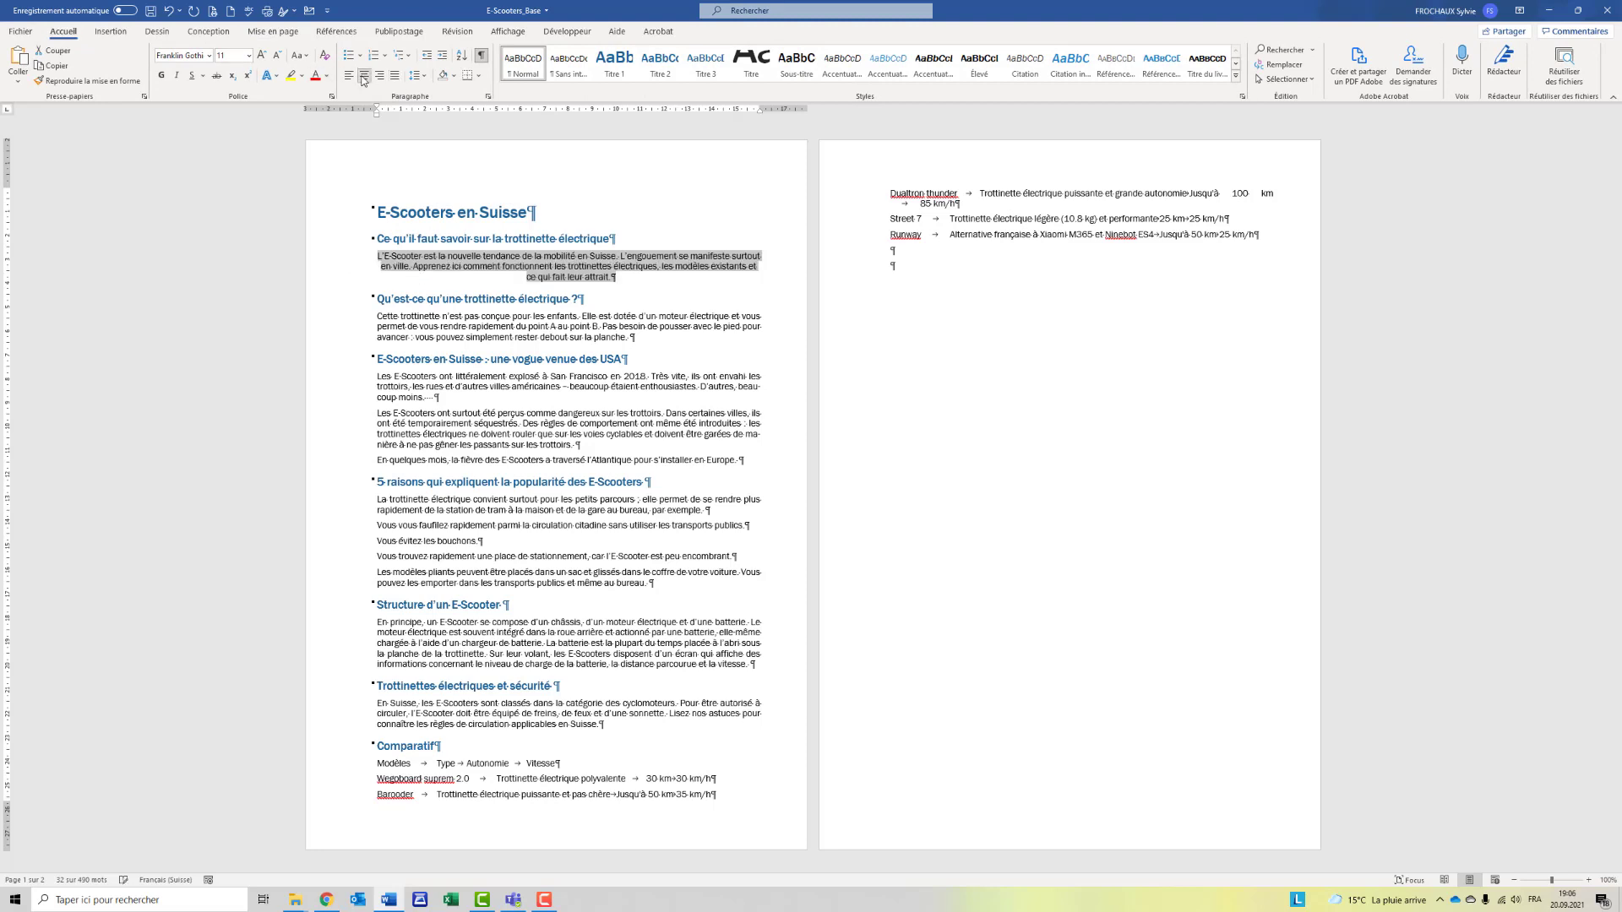
pyautogui.click(176, 76)
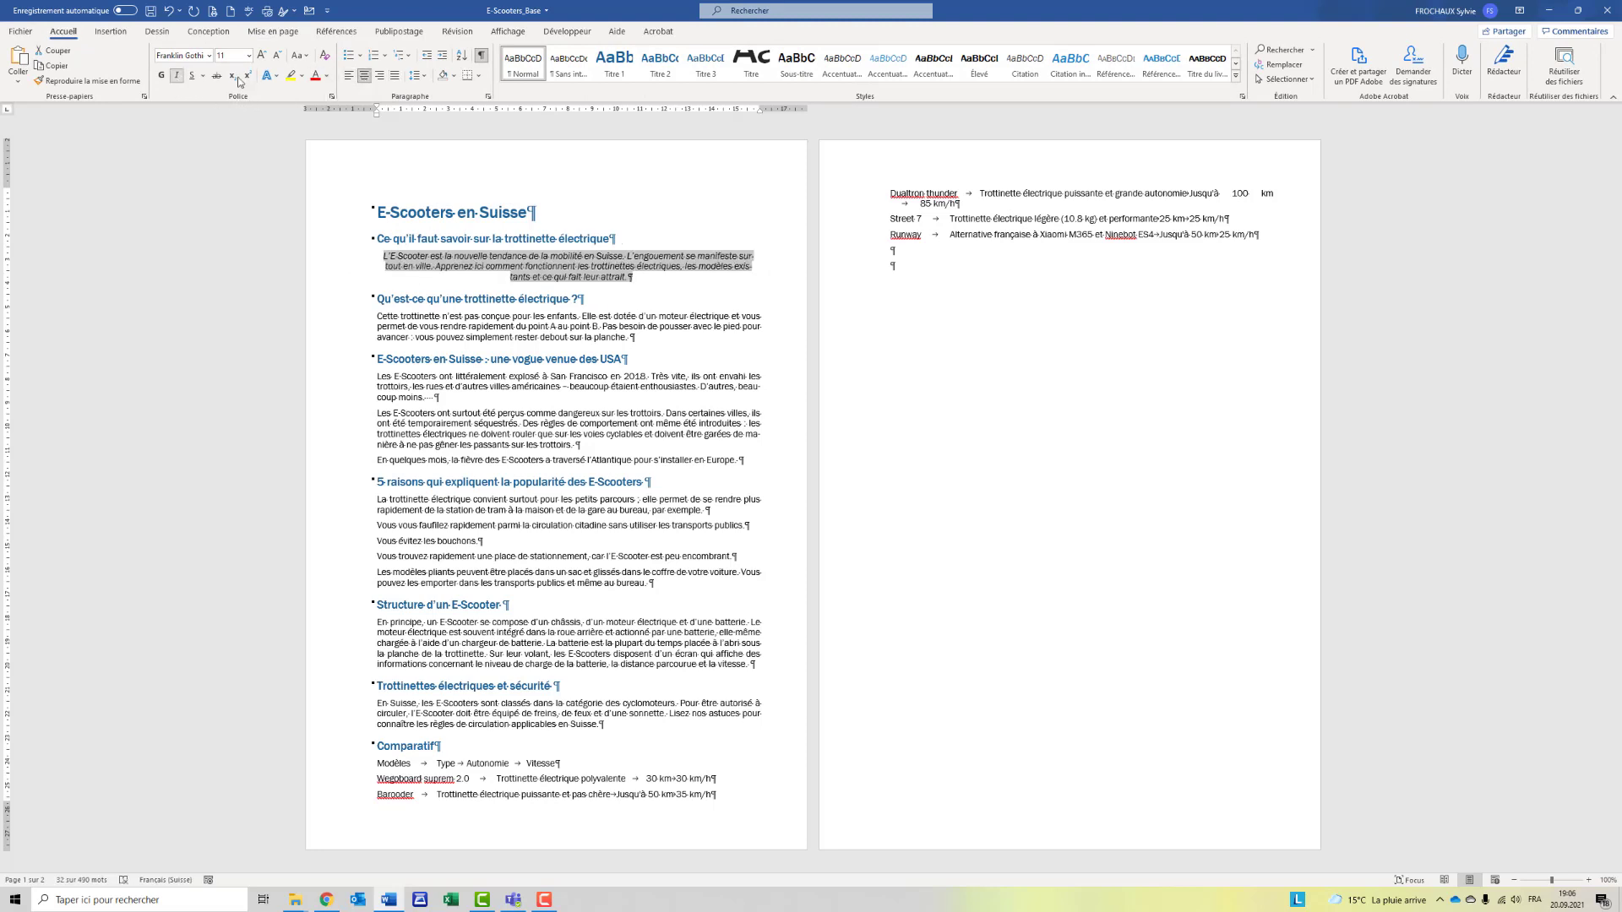
# Step: Indent that paragraph from both the left and right margins using the ruler markers
pyautogui.moveTo(377, 117); pyautogui.dragTo(398, 115)
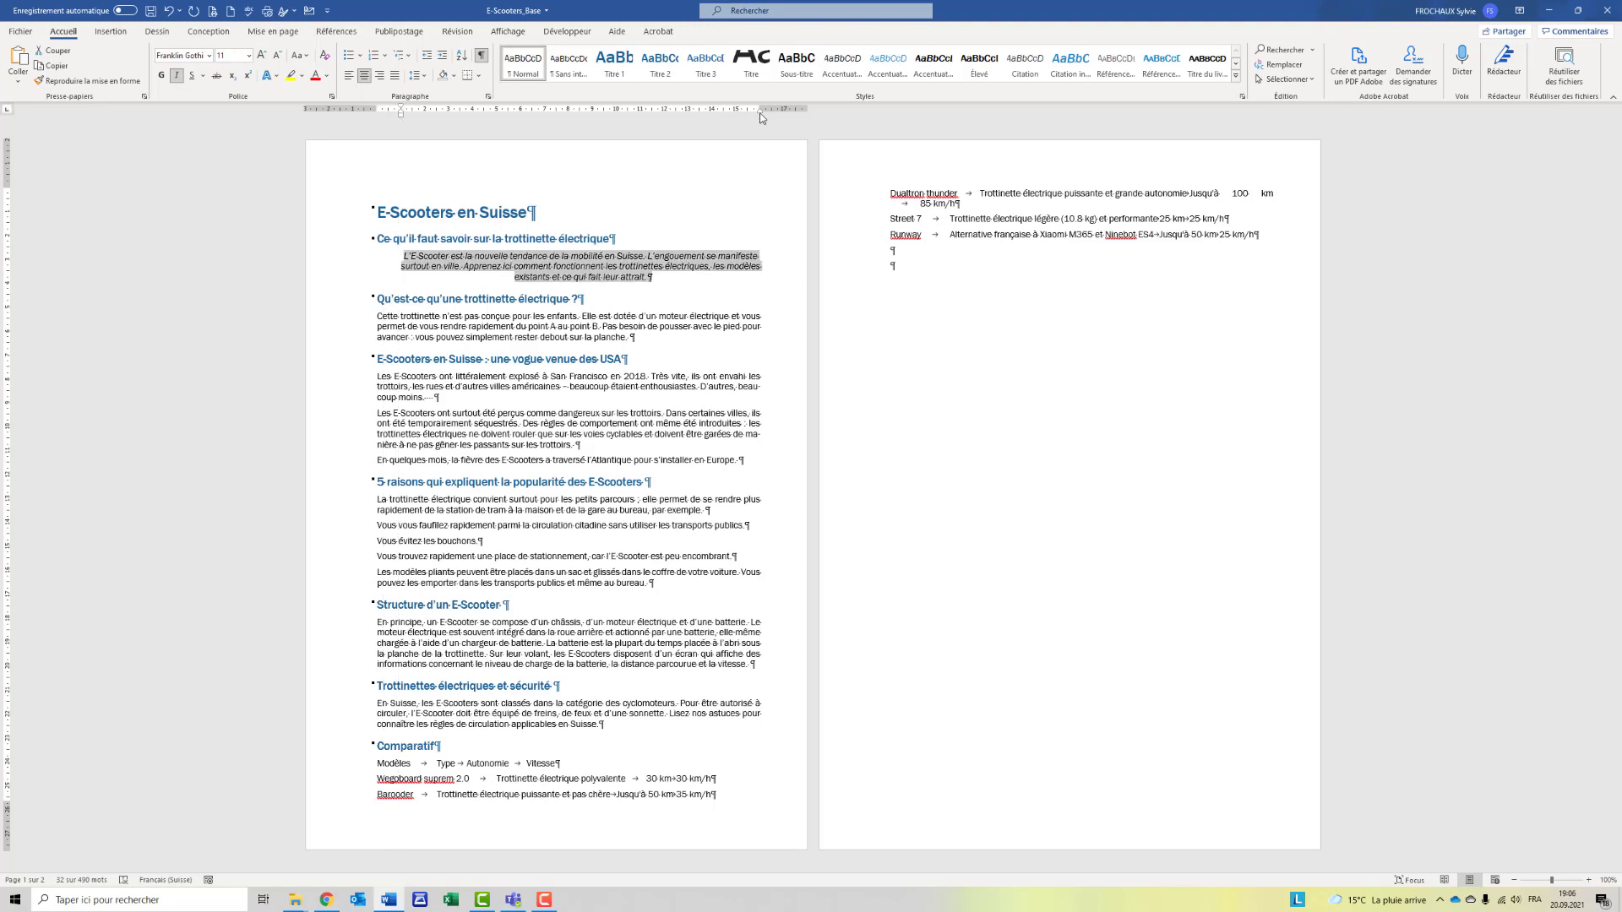
pyautogui.moveTo(759, 113); pyautogui.dragTo(736, 117)
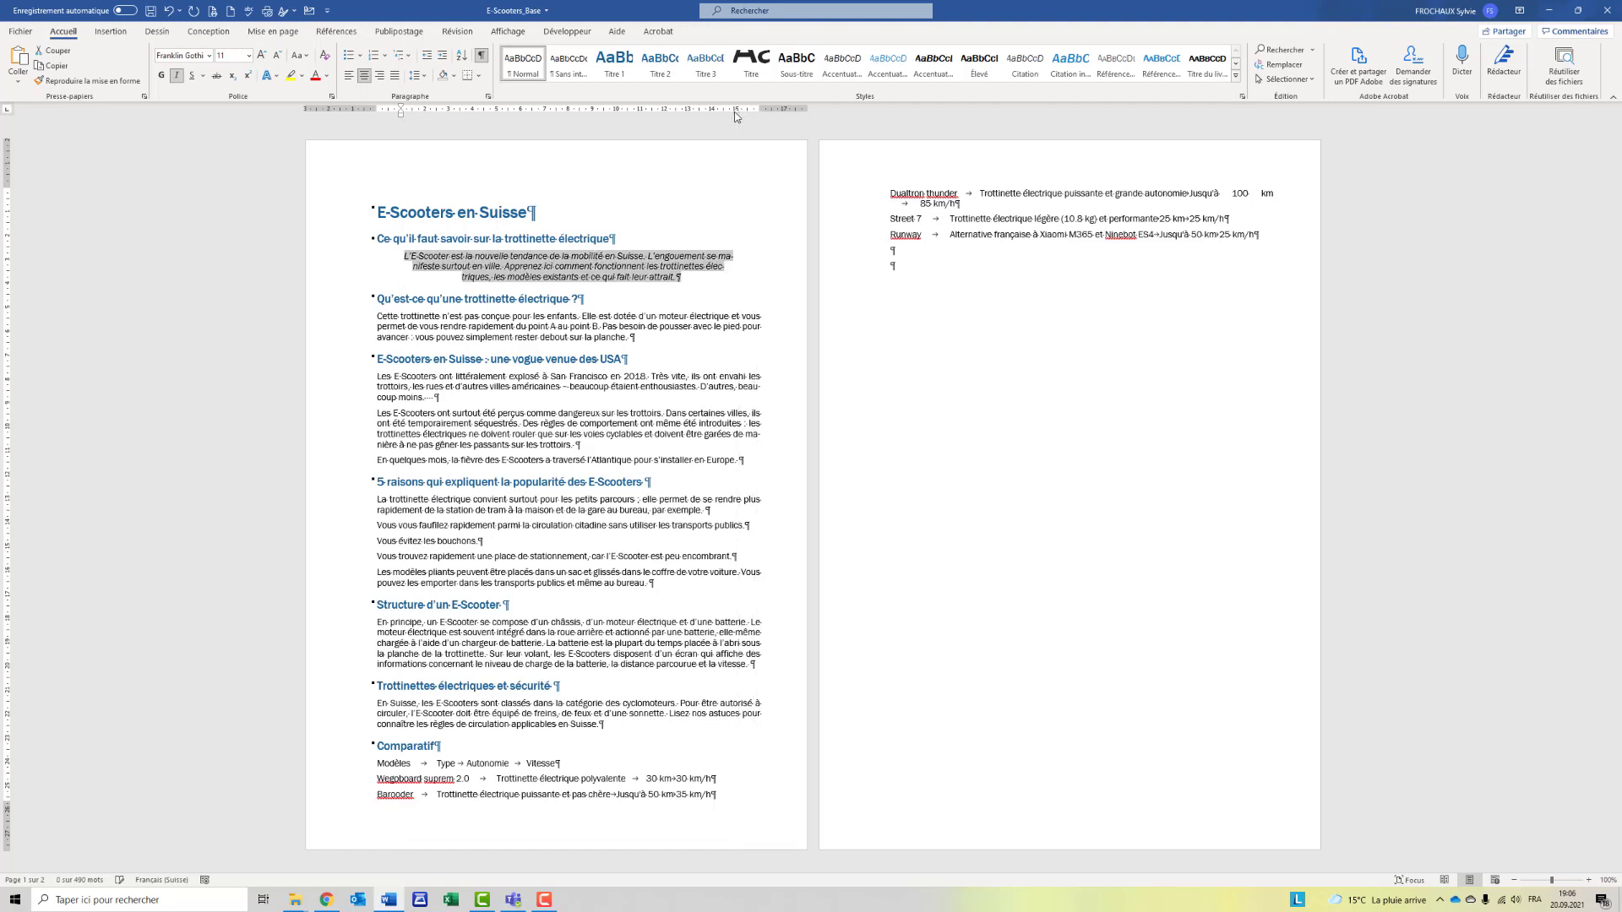
pyautogui.click(455, 78)
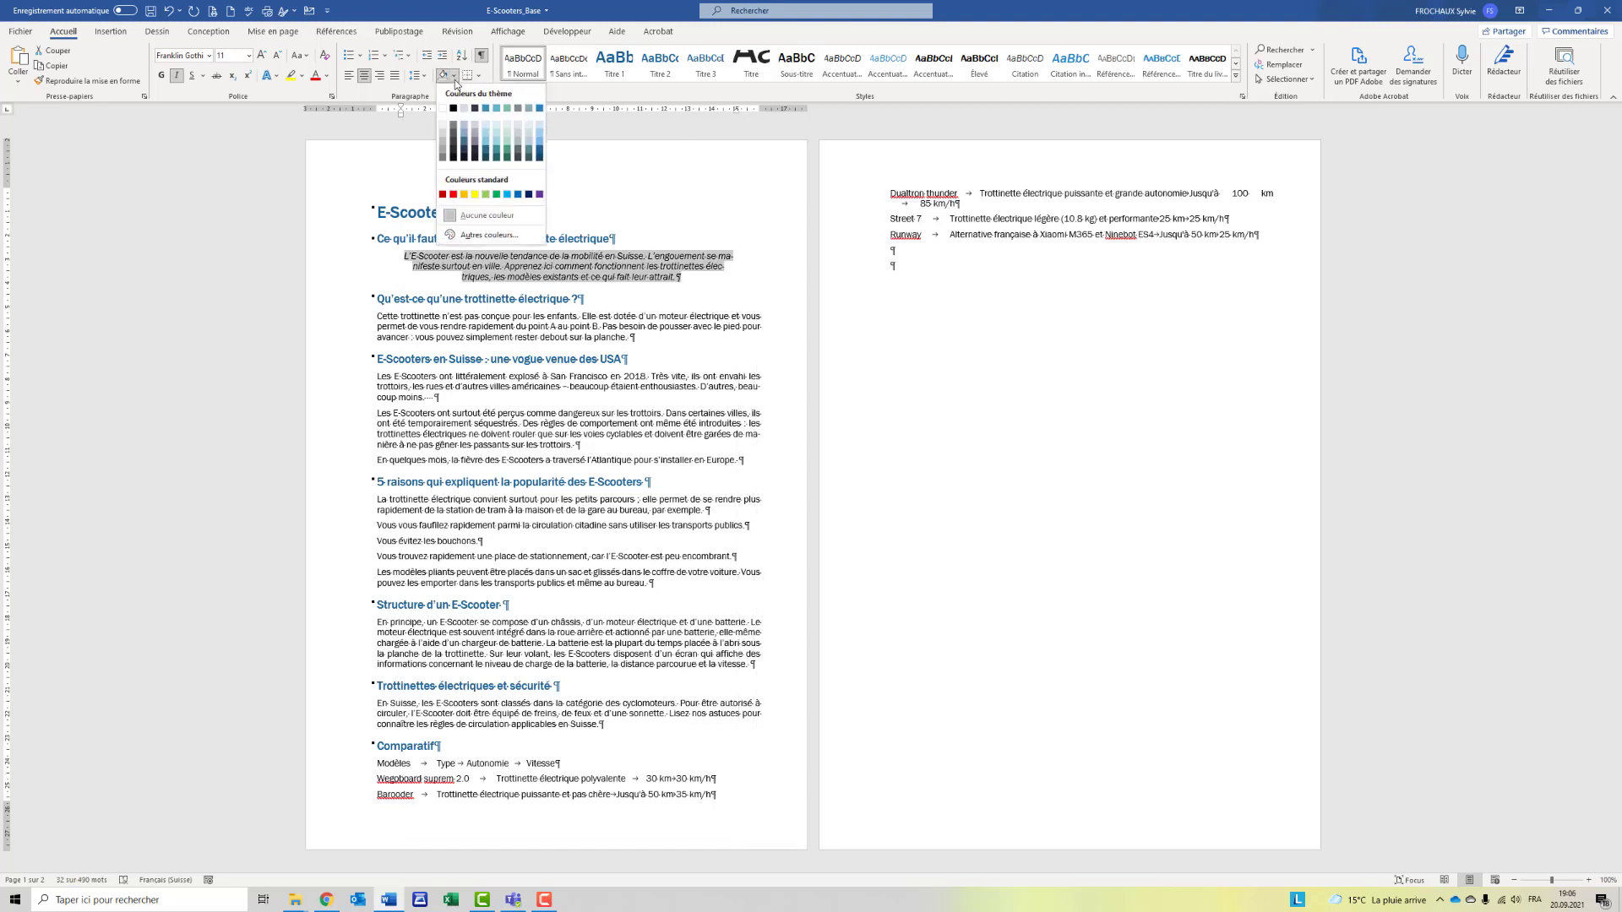
# Step: Shade the italic introduction paragraph light blue and box it with a dark teal double-line border
pyautogui.click(484, 133)
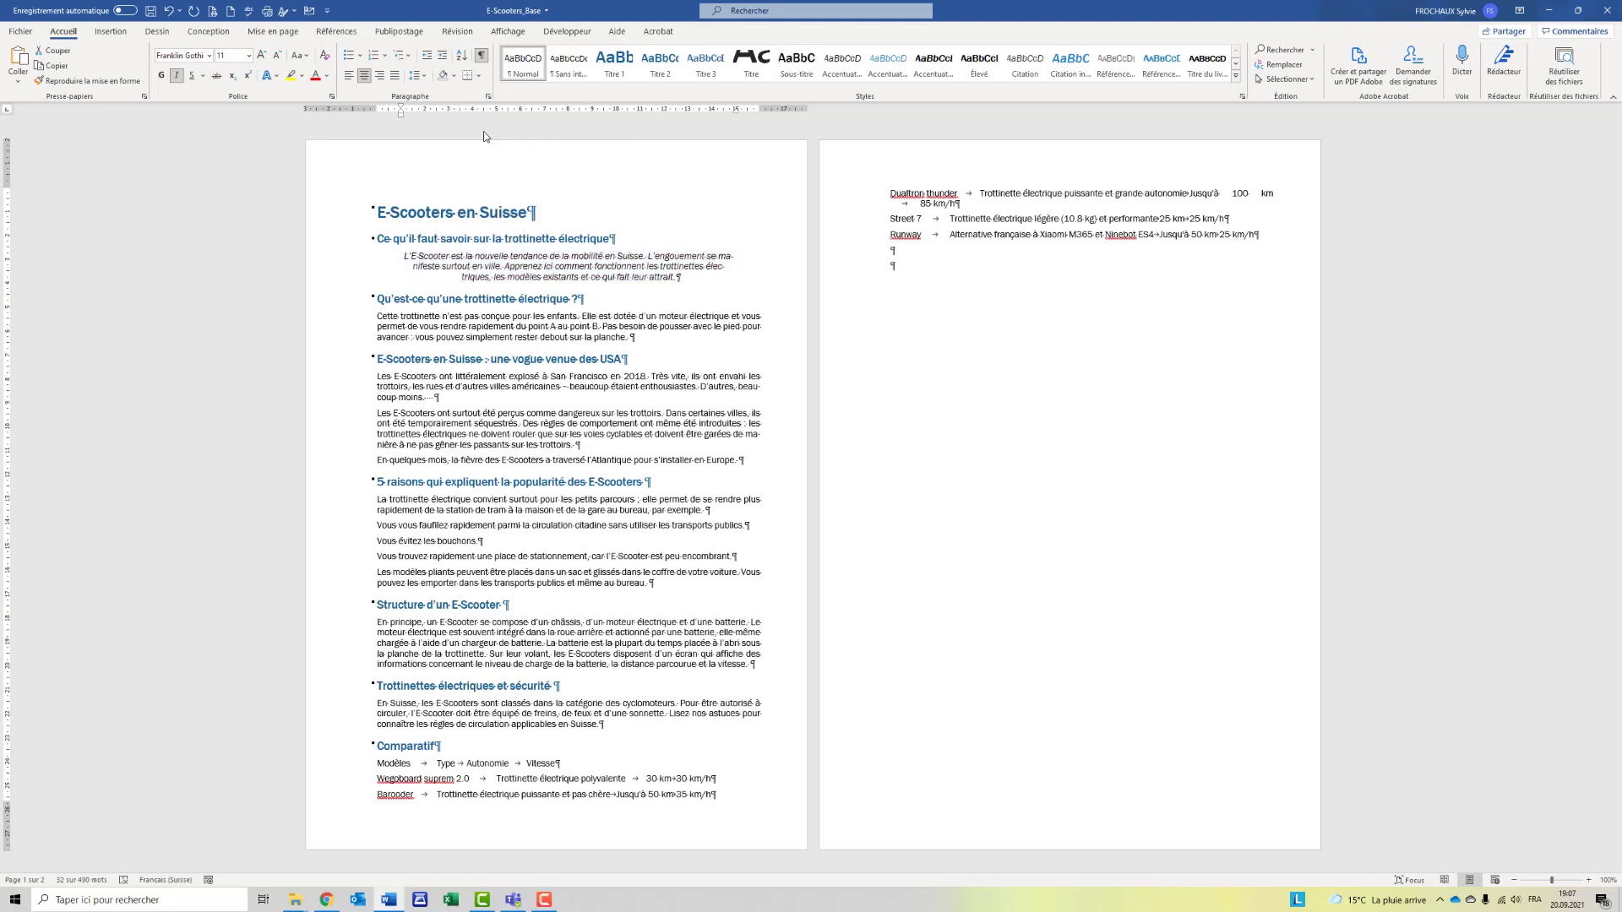
pyautogui.click(478, 76)
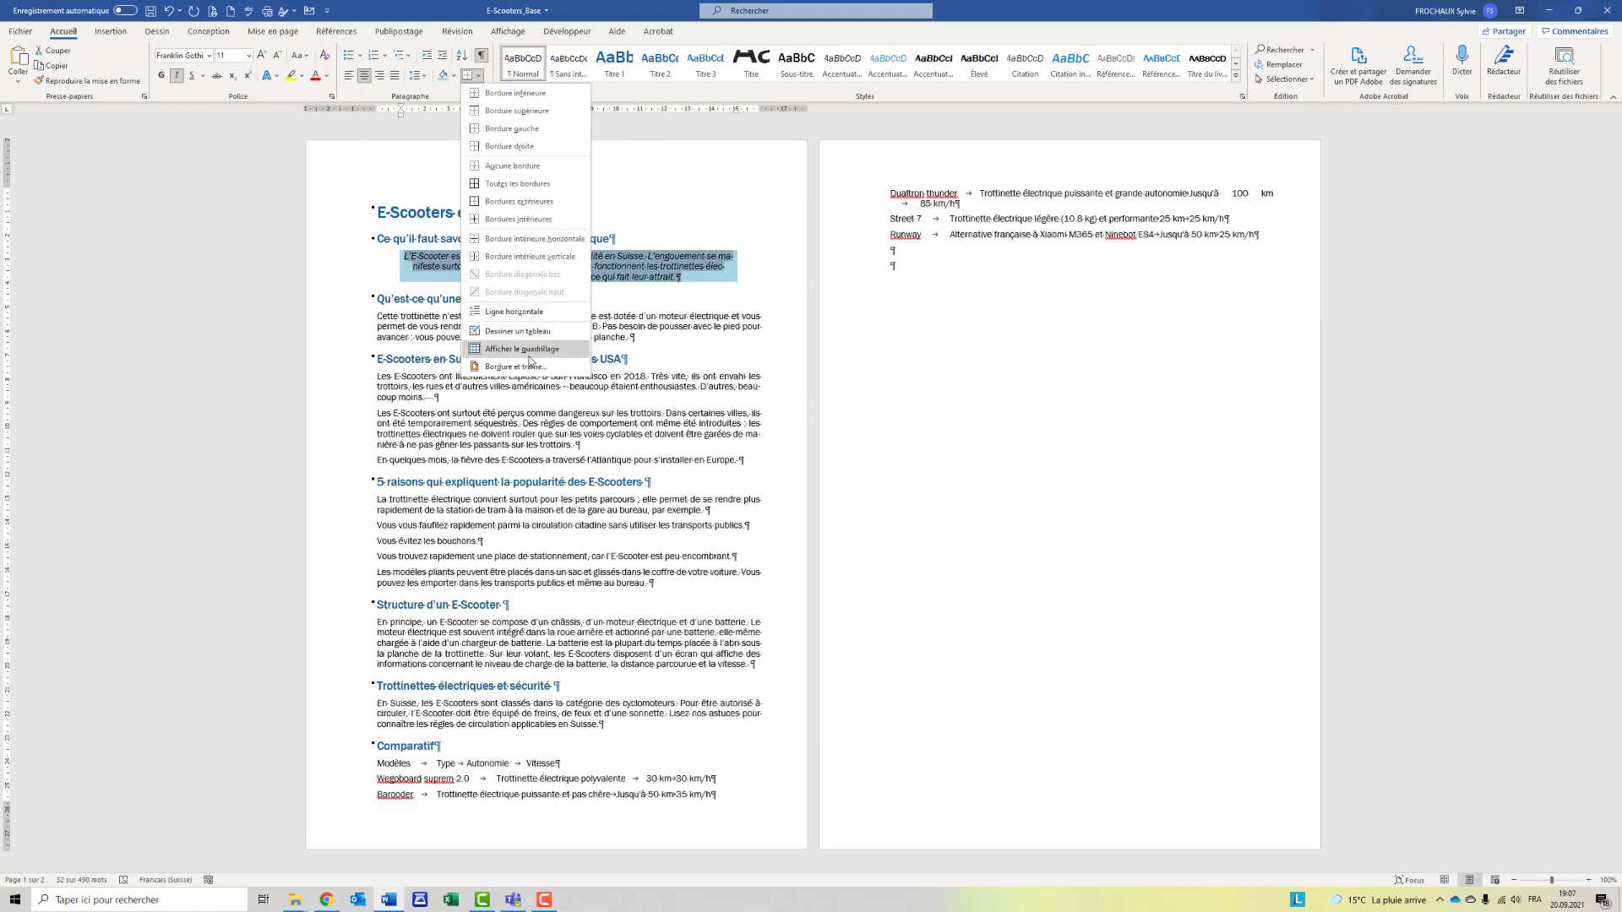
pyautogui.click(515, 368)
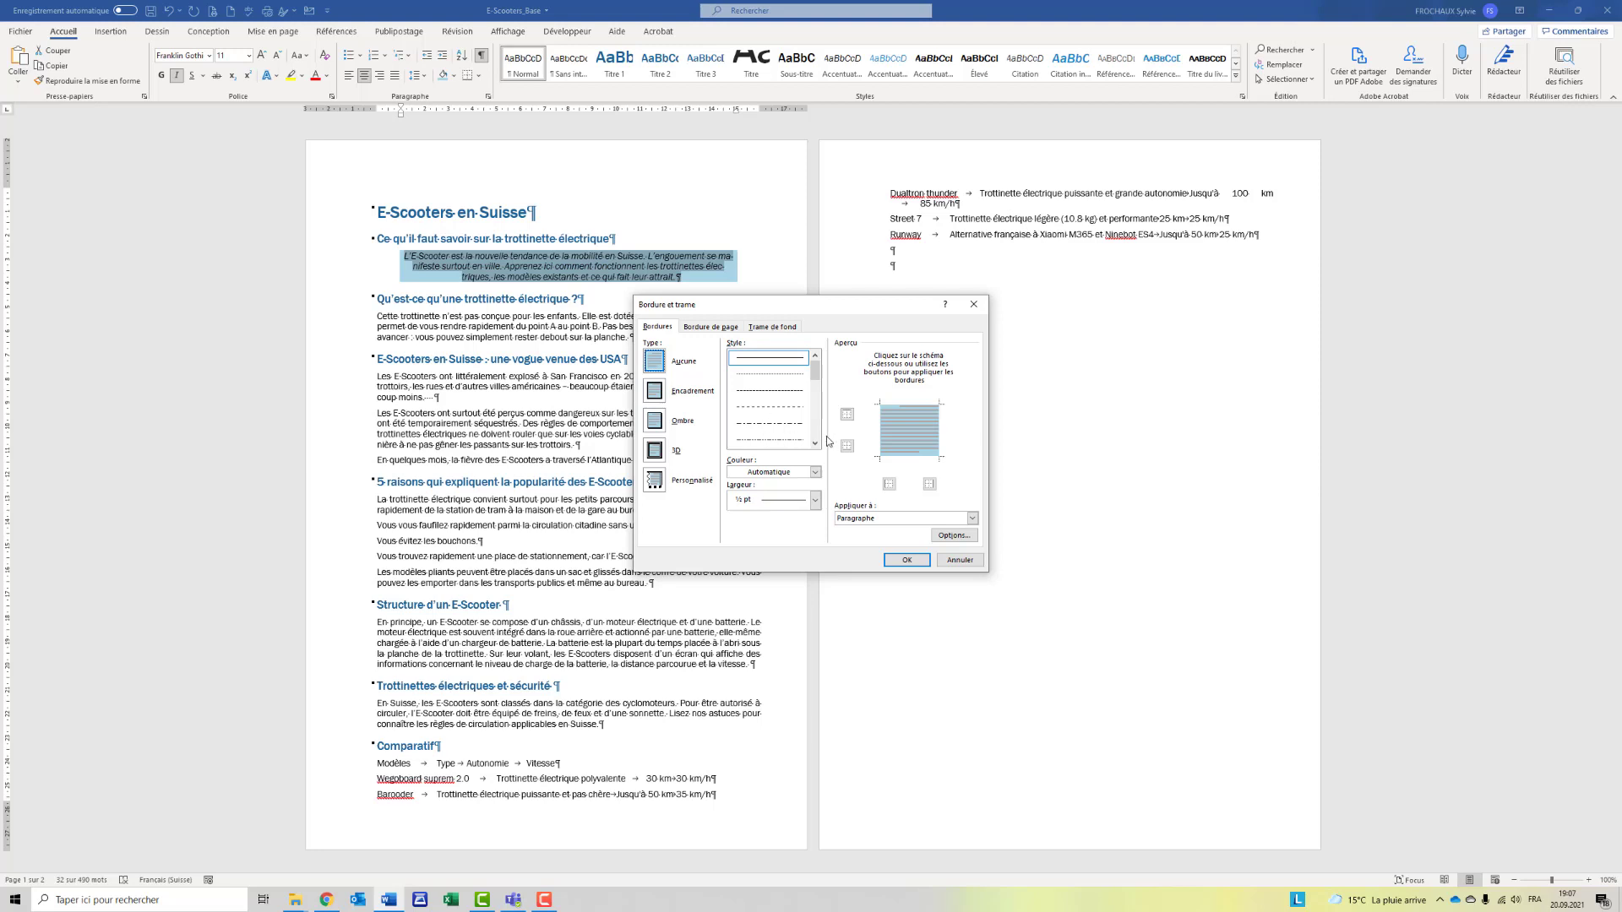
pyautogui.scroll(-2, 818, 448)
pyautogui.click(793, 440)
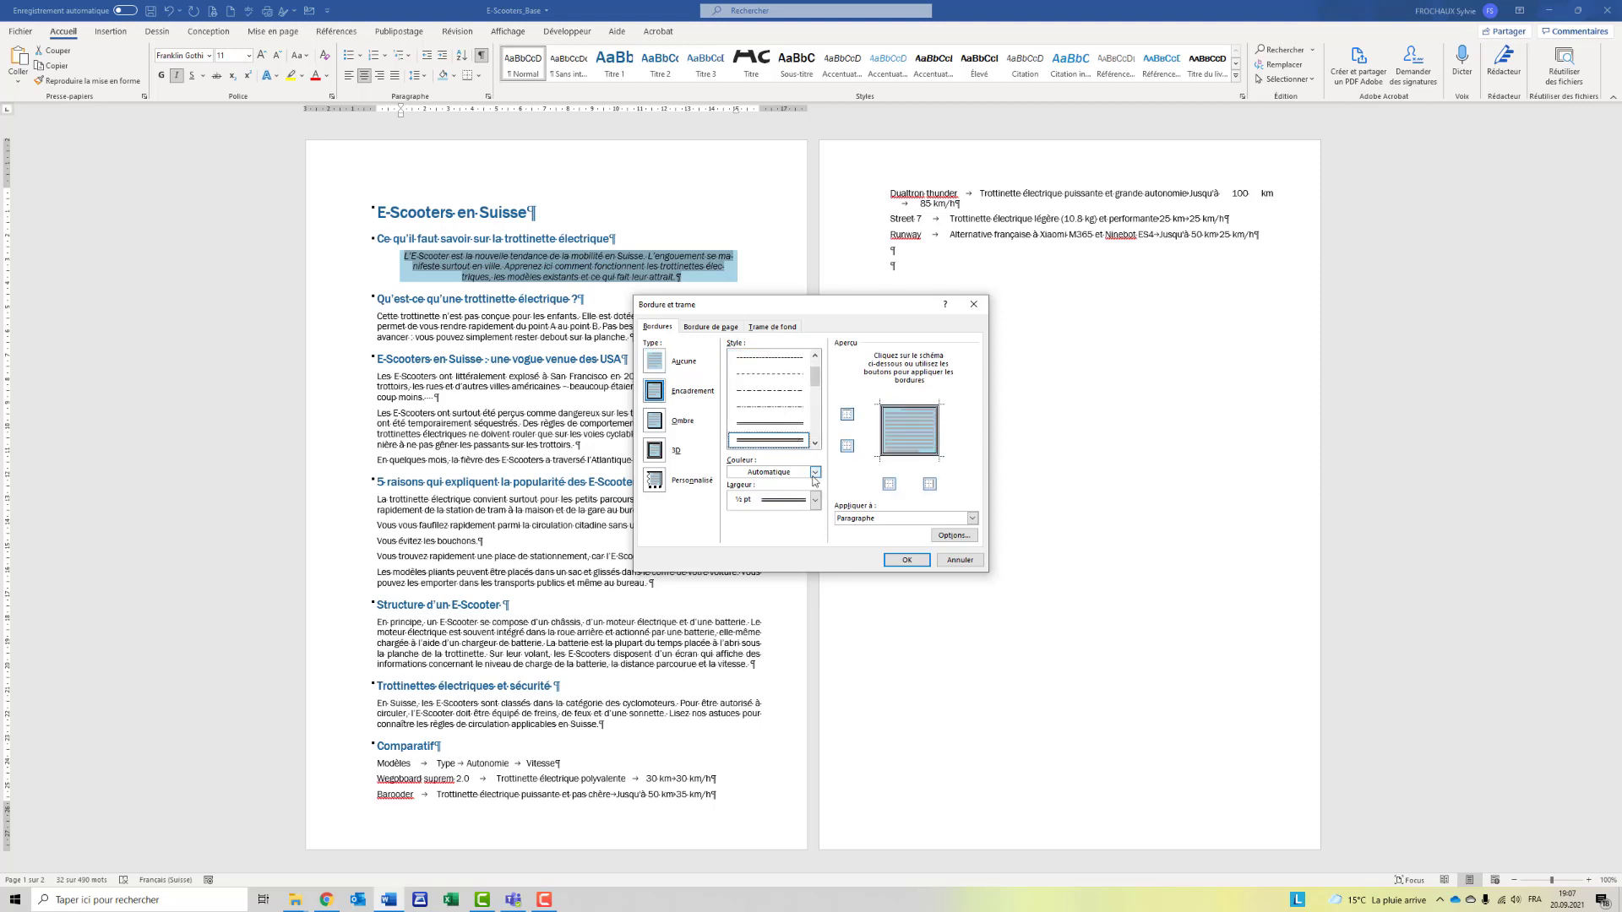
pyautogui.click(816, 473)
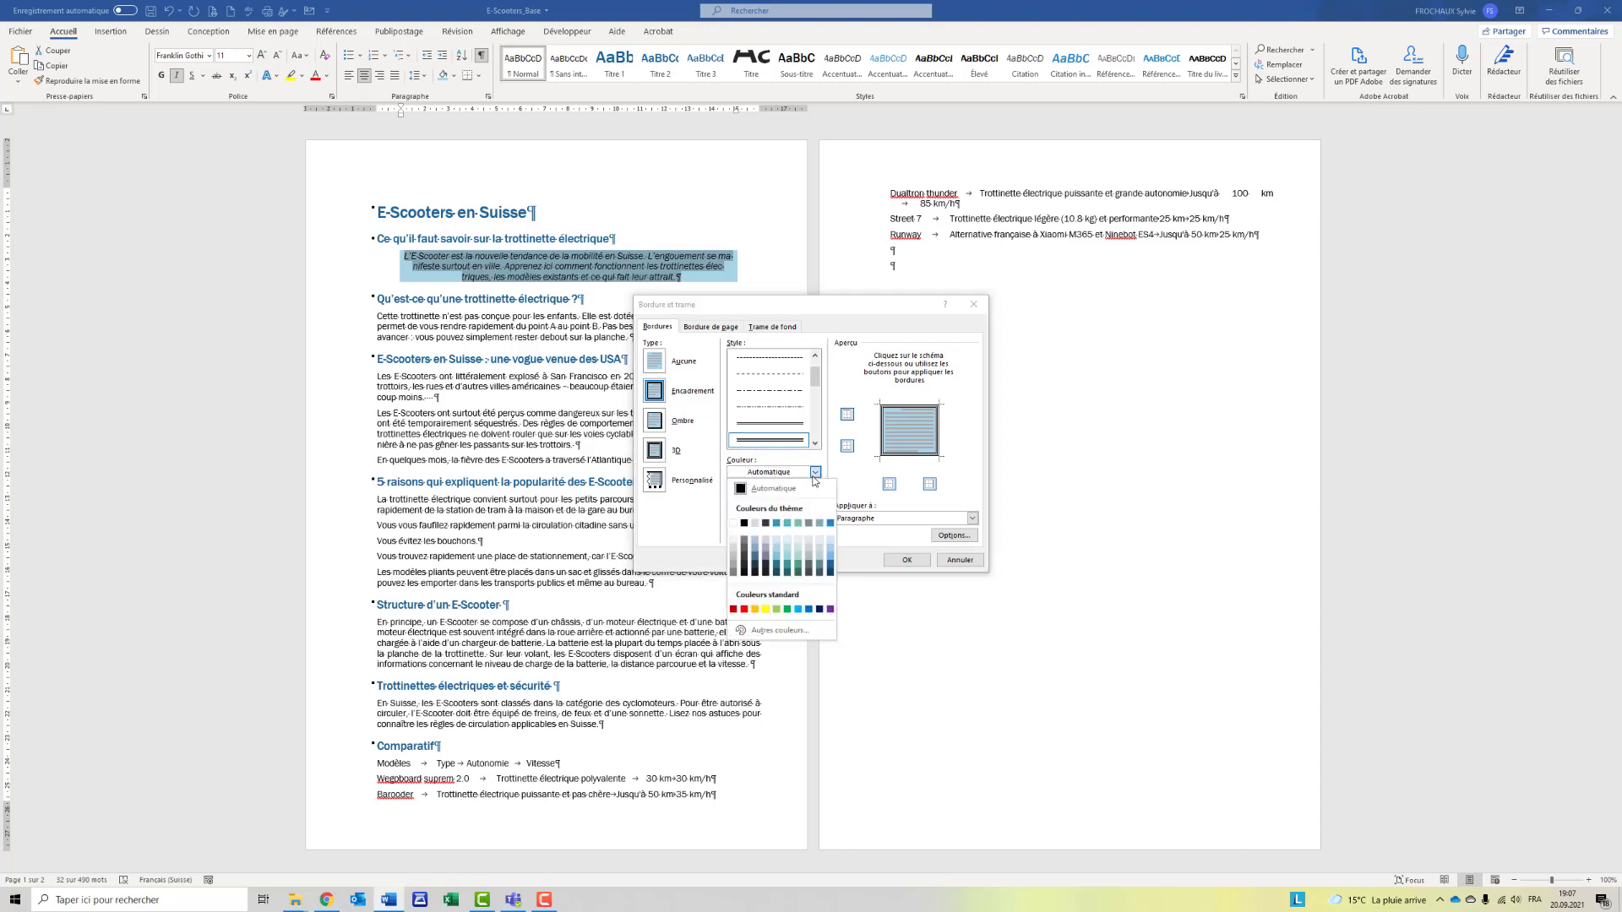
pyautogui.click(777, 566)
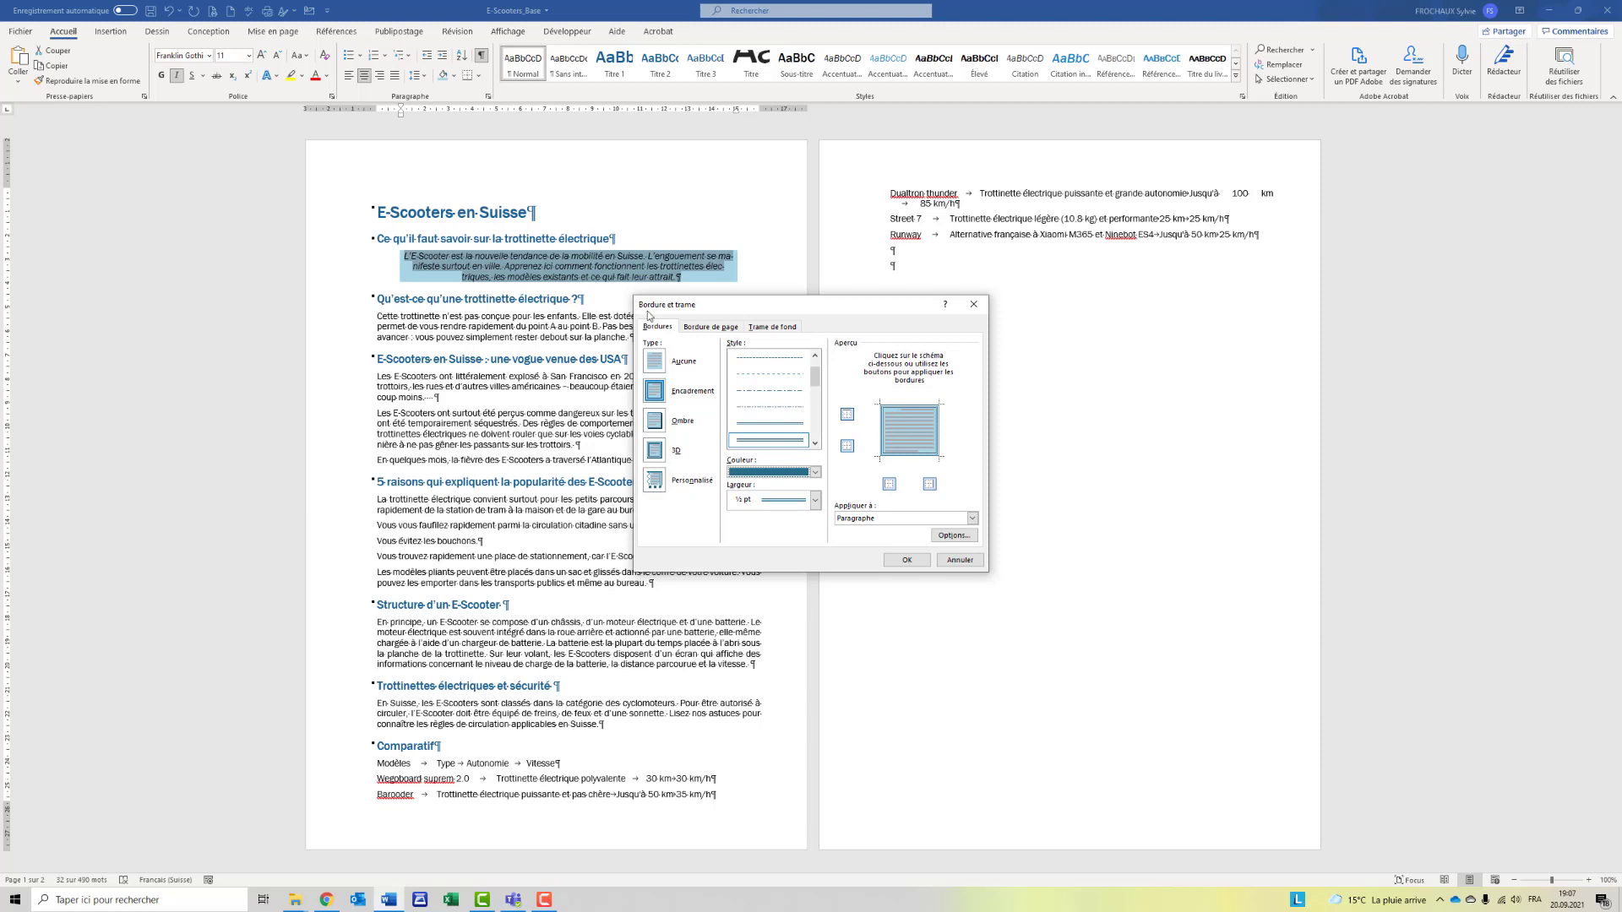
pyautogui.click(905, 560)
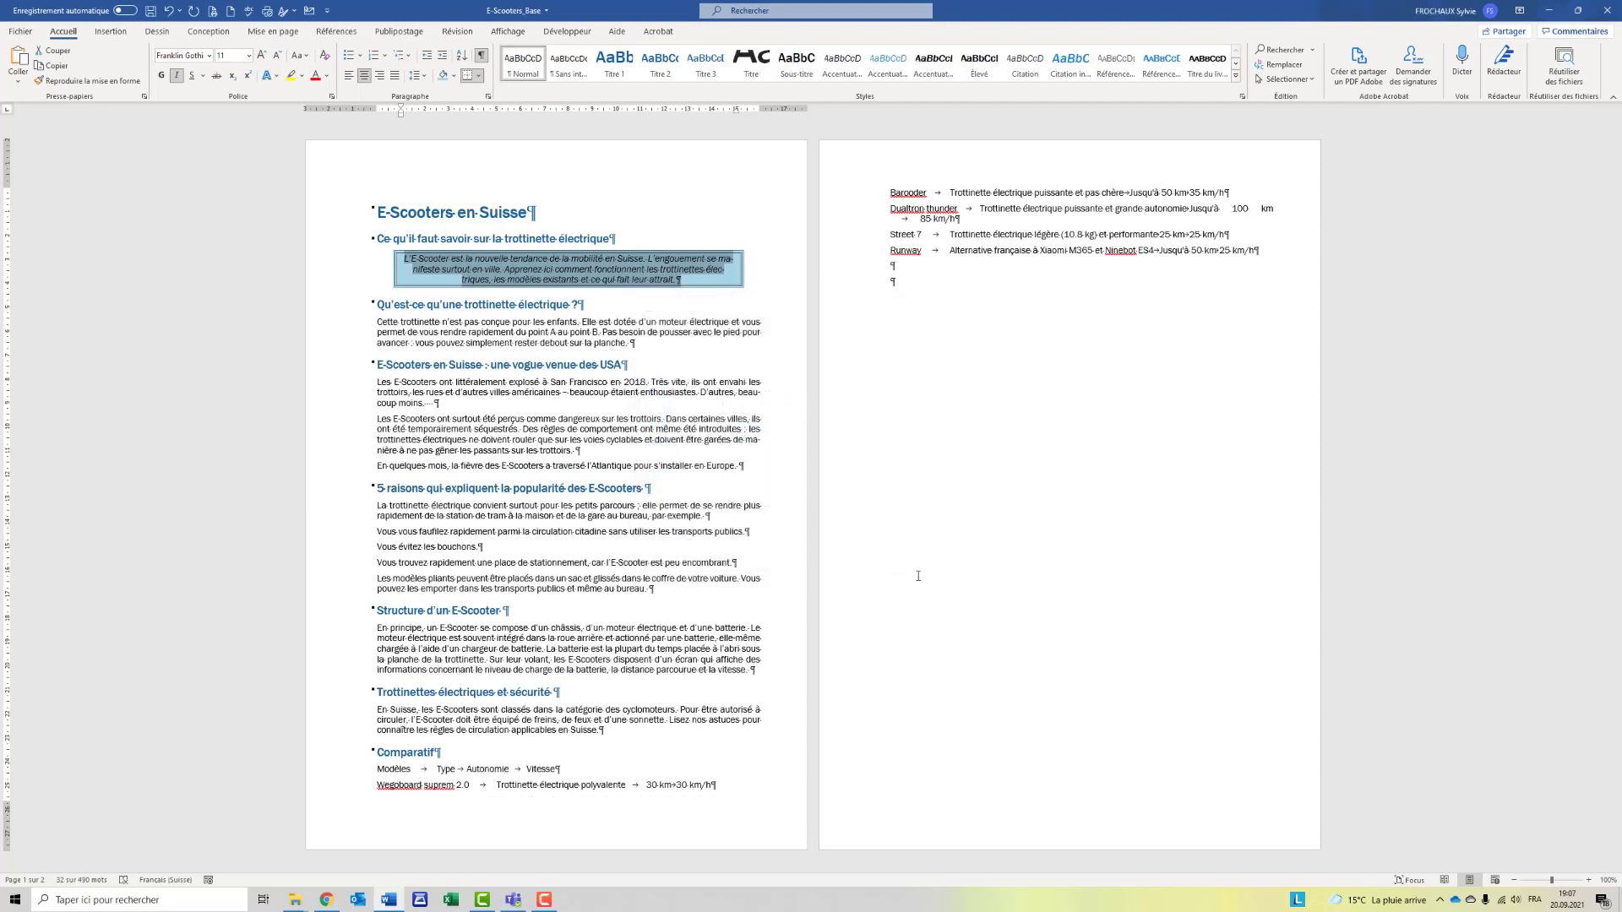
# Step: Select the five reasons paragraphs
pyautogui.click(416, 526)
pyautogui.moveTo(377, 505); pyautogui.dragTo(667, 584)
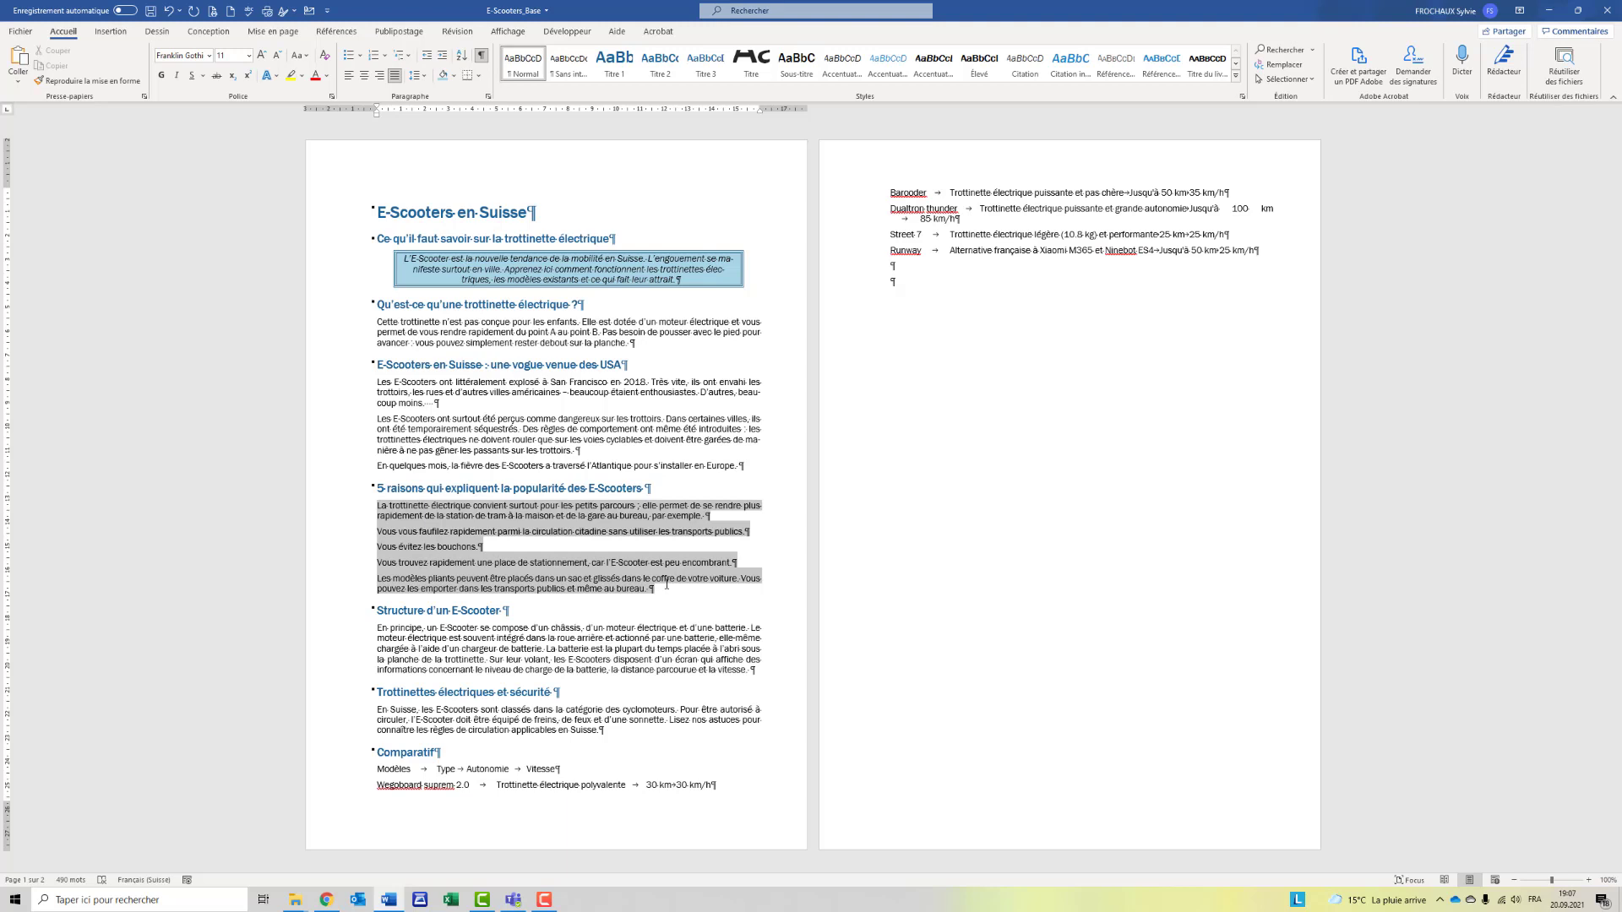
pyautogui.moveTo(666, 584); pyautogui.dragTo(666, 583)
pyautogui.click(310, 56)
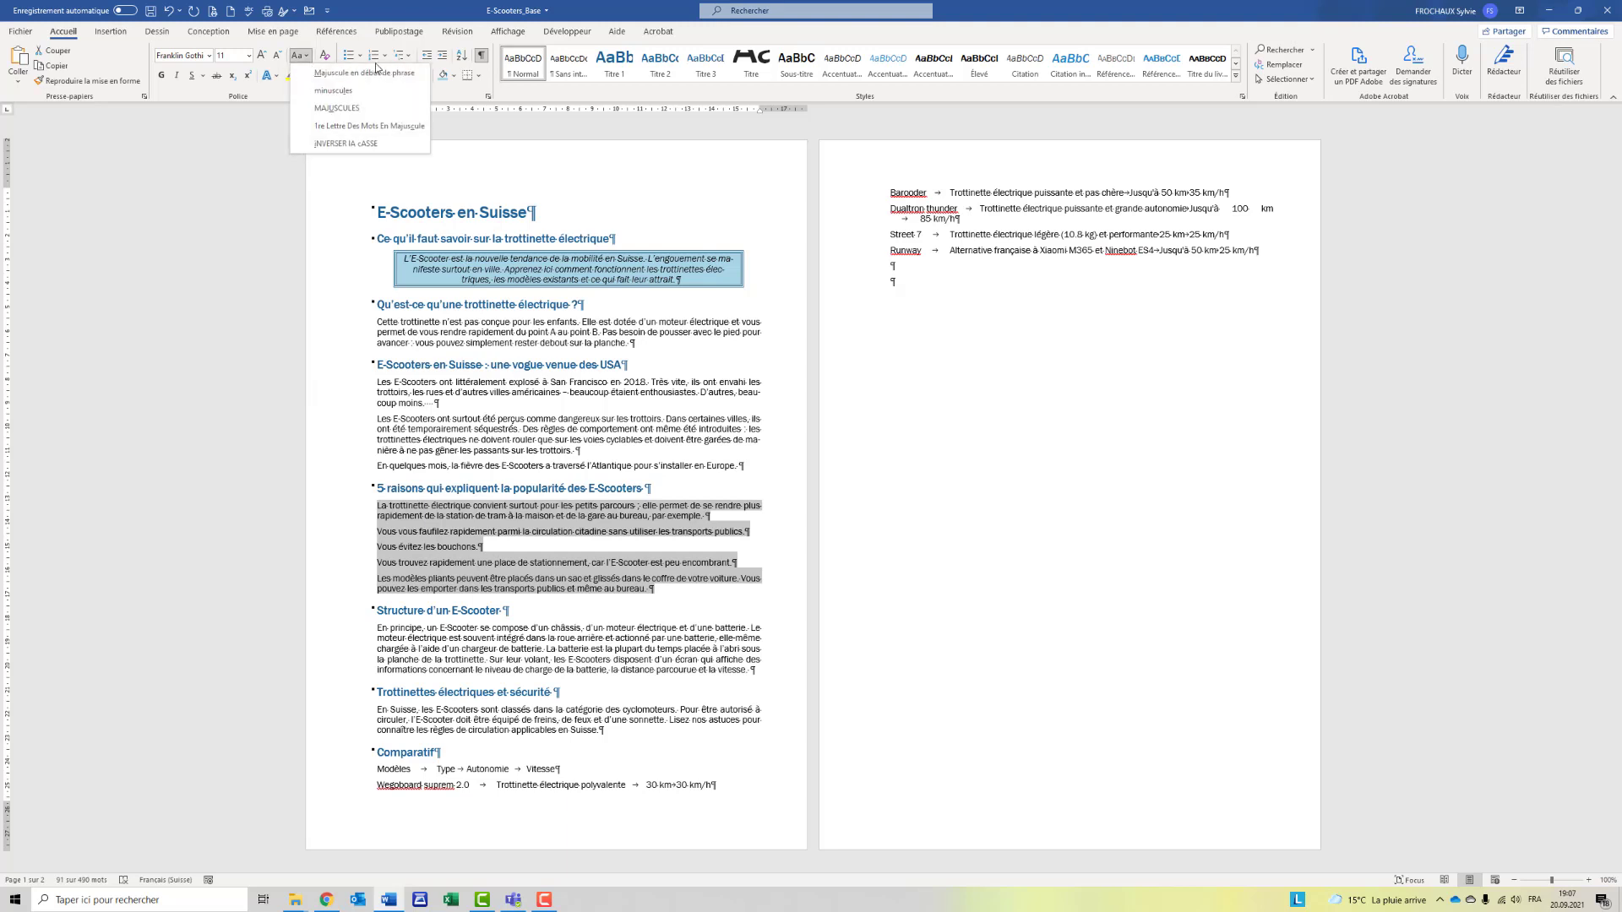
pyautogui.press('Escape')
# Step: Number them Raison 1) to Raison 5) with a new multilevel list and widen the hanging indent
pyautogui.click(409, 56)
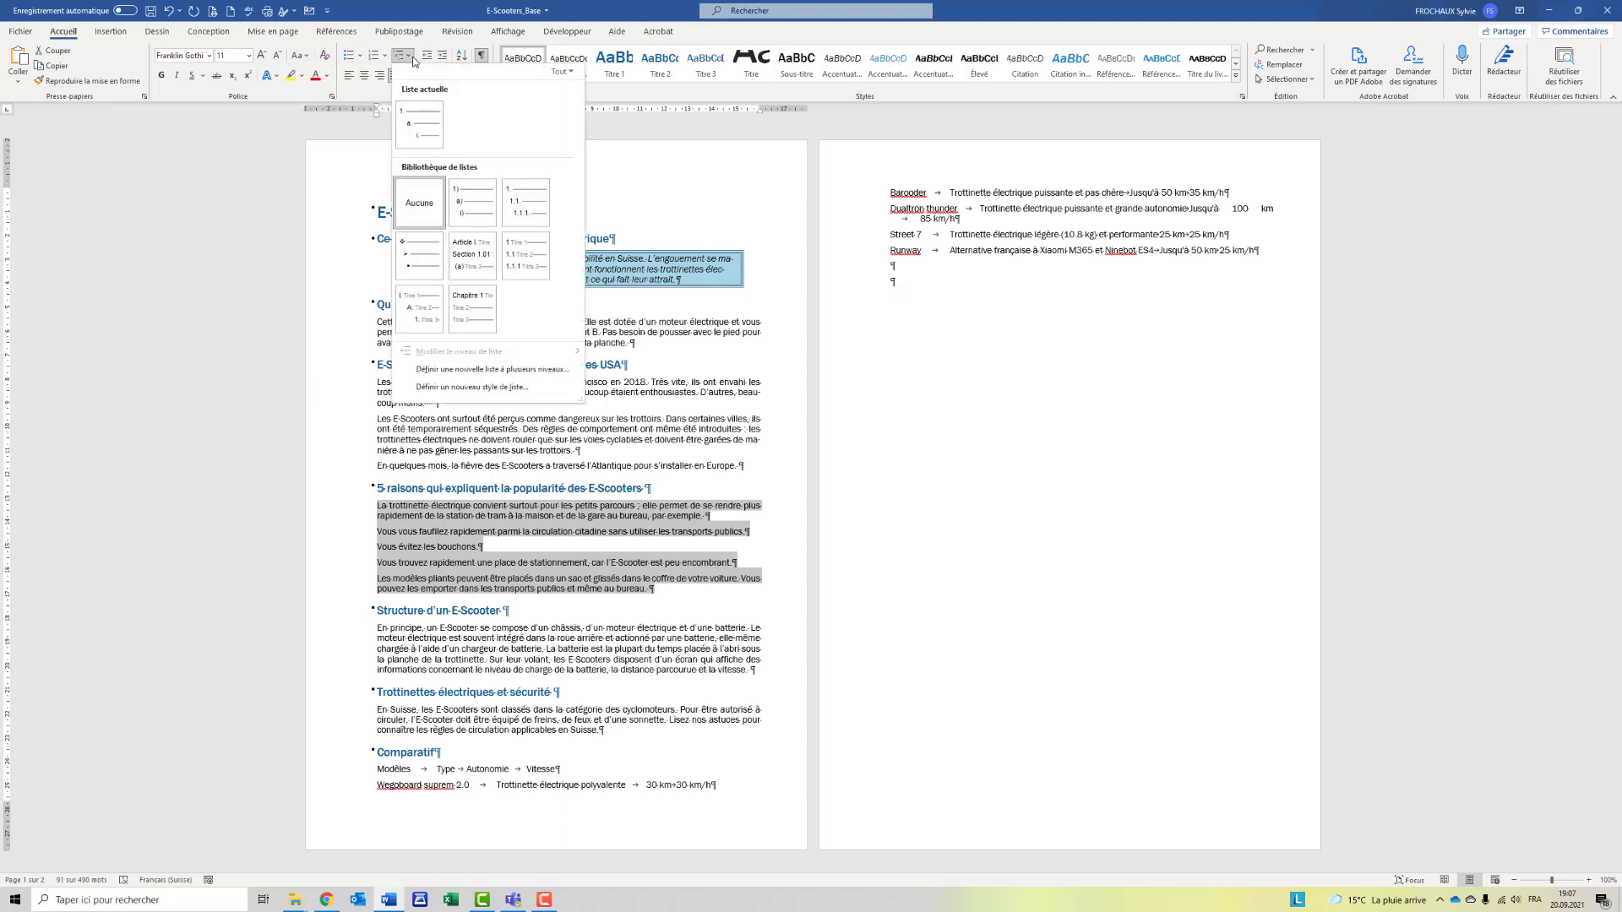
pyautogui.click(438, 373)
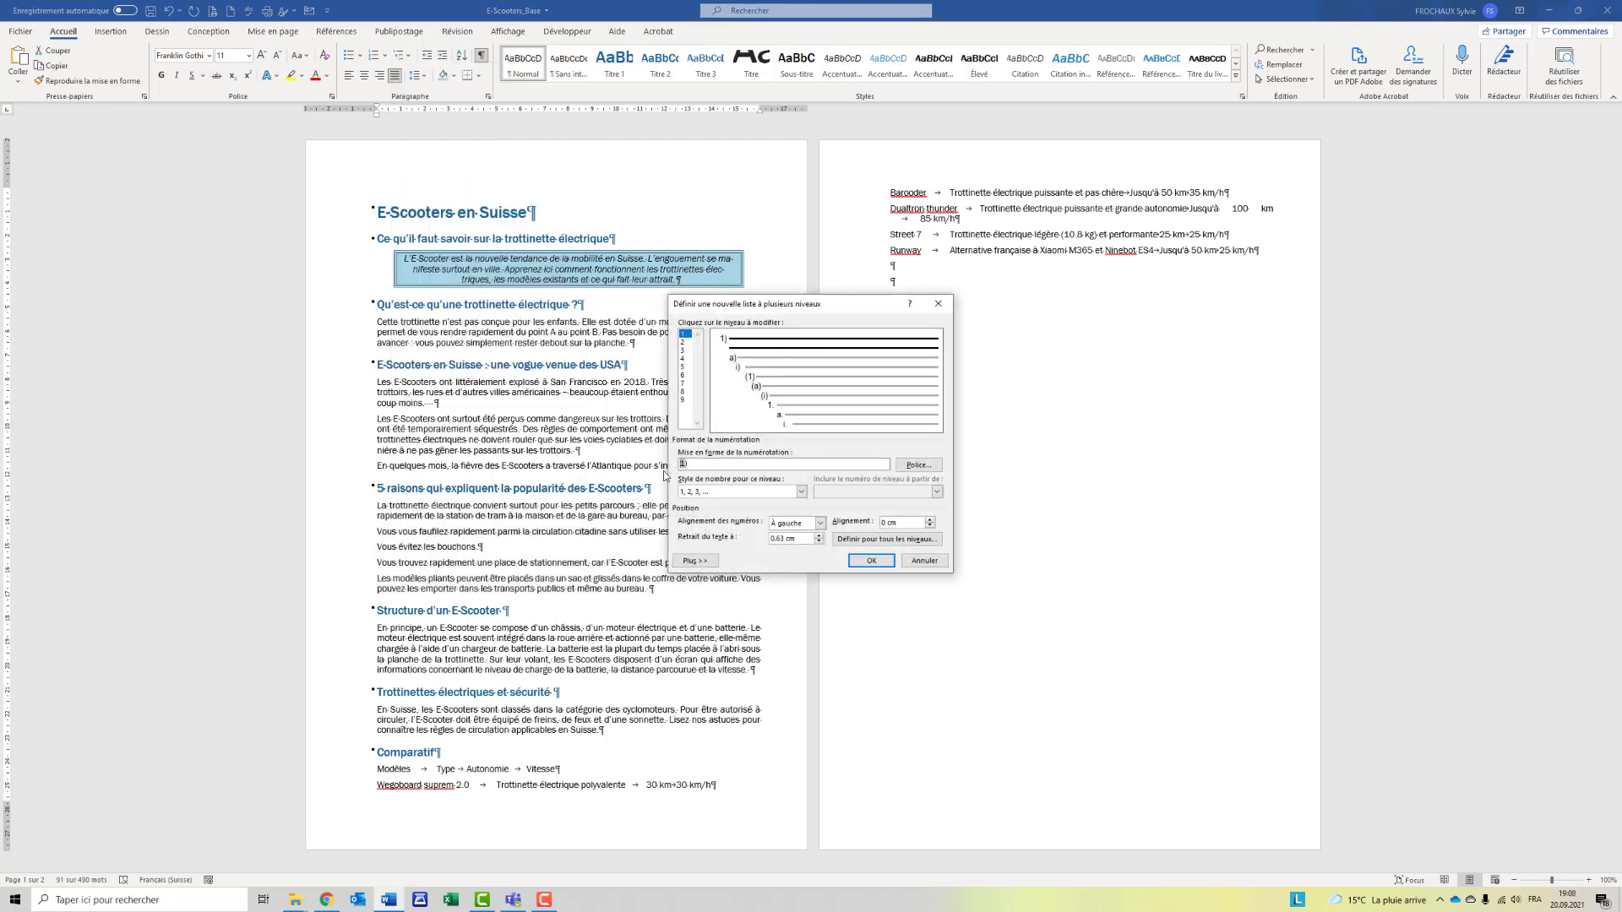
pyautogui.write('Raison')
pyautogui.click(871, 561)
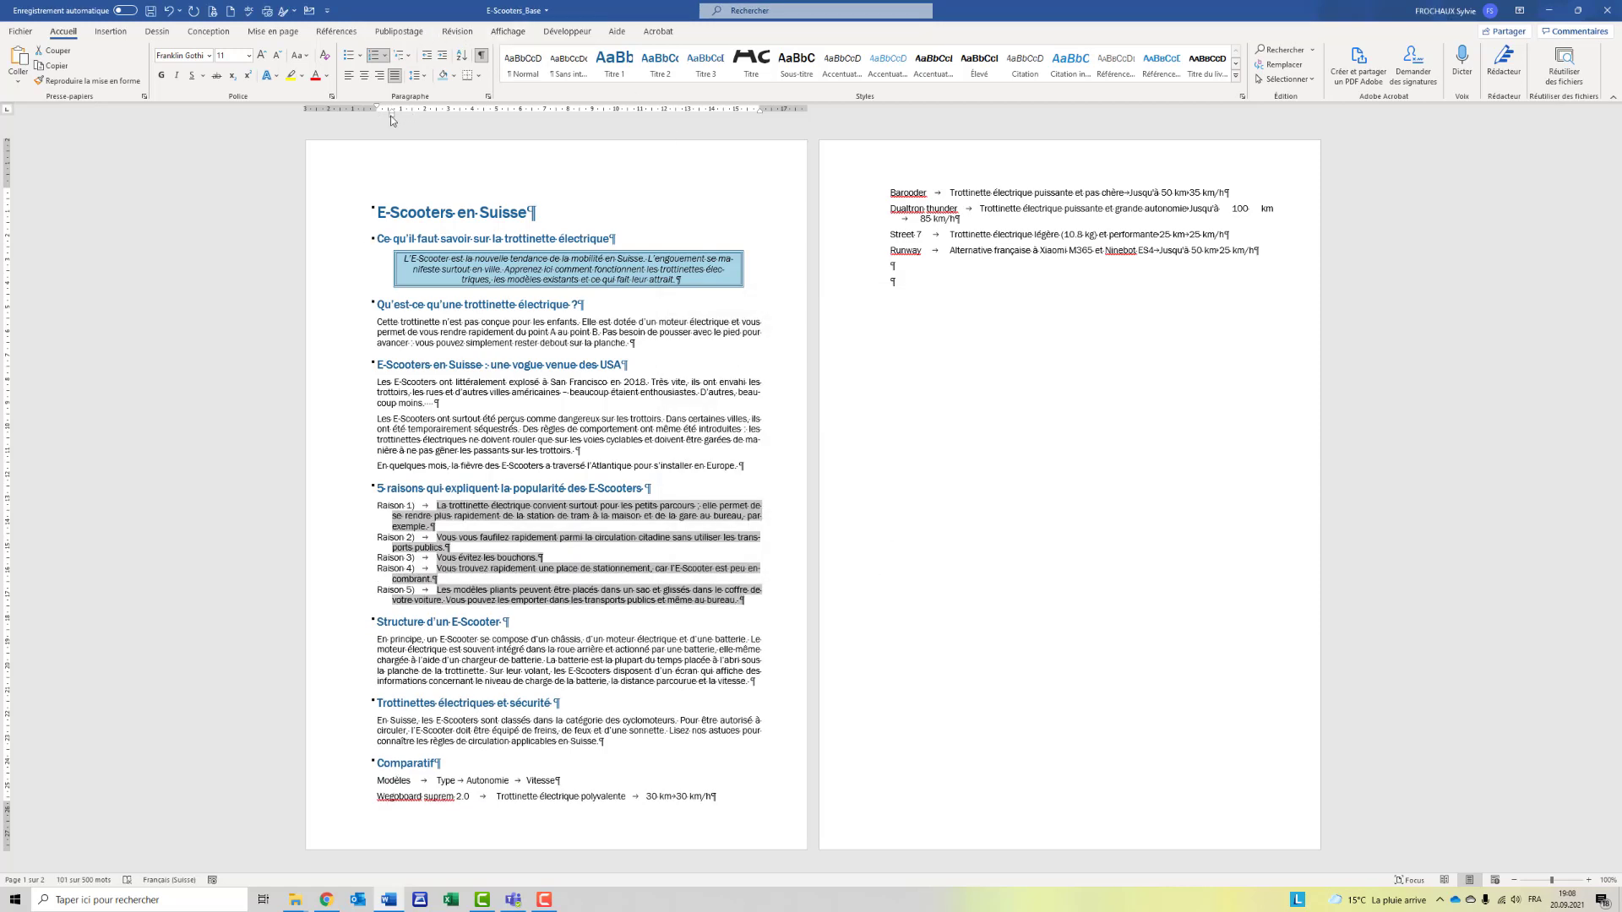
pyautogui.moveTo(390, 111); pyautogui.dragTo(432, 114)
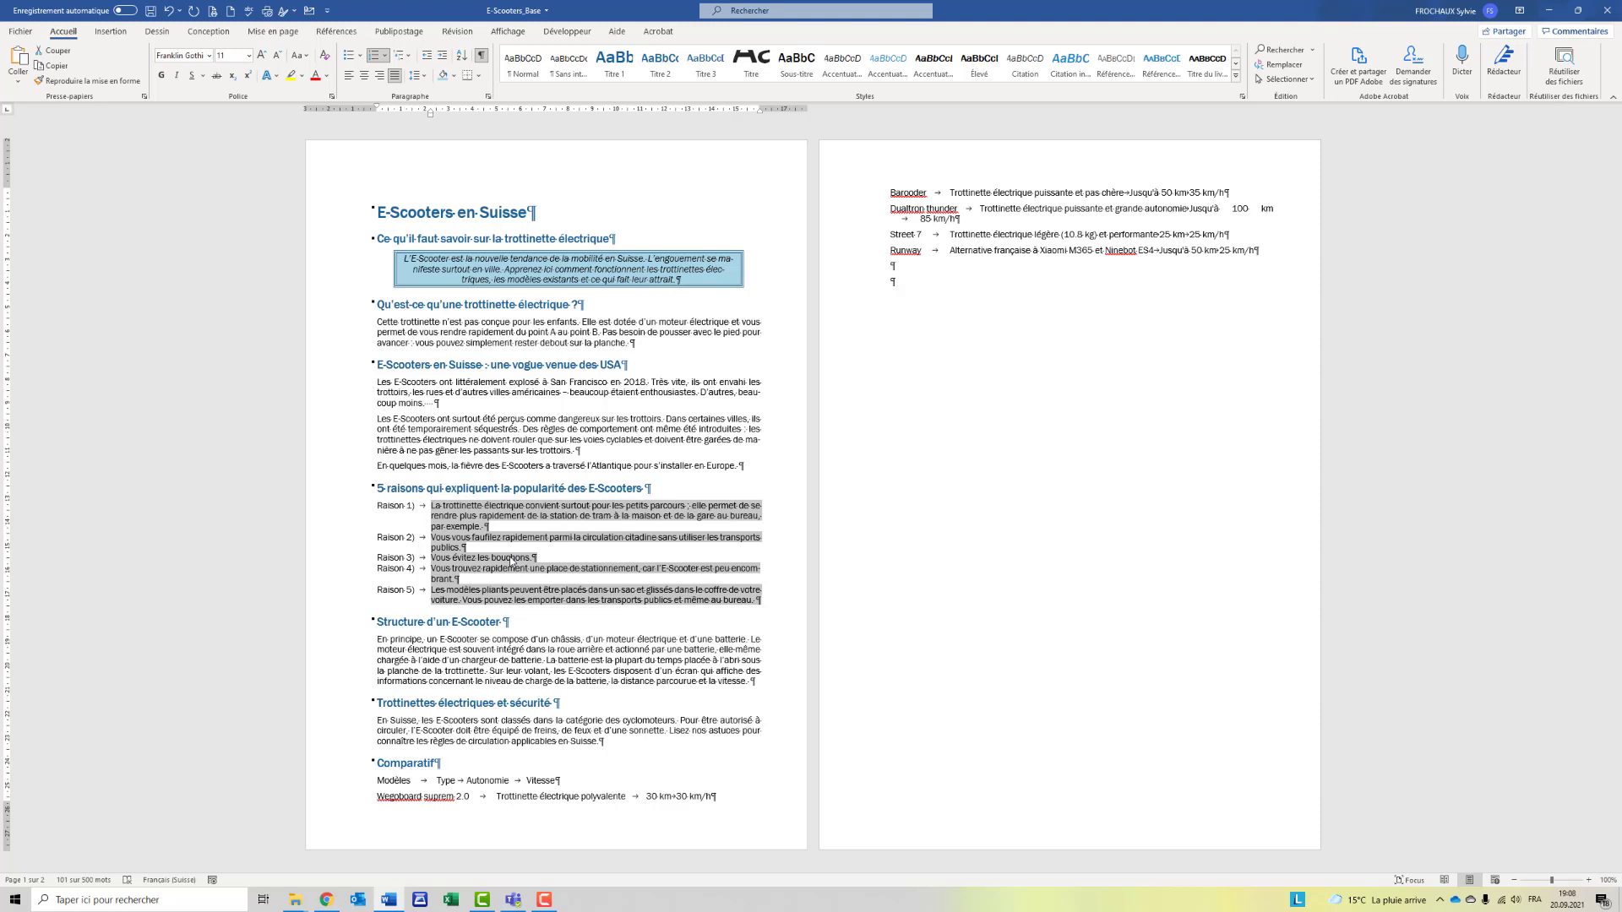
pyautogui.click(505, 685)
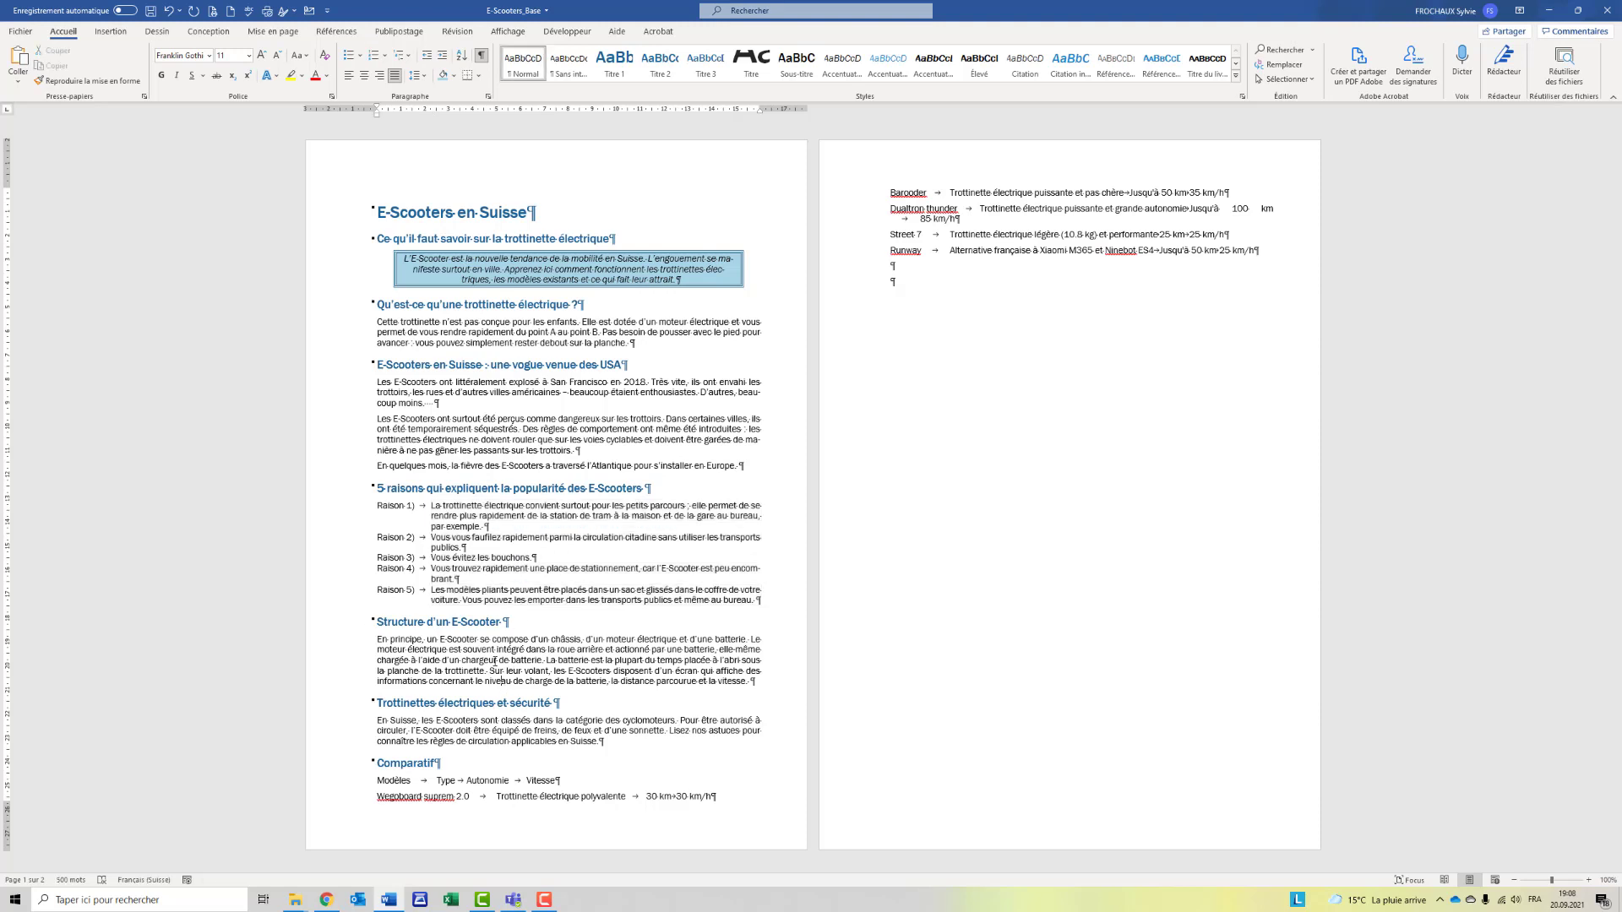
# Step: Insert a page break after the safety paragraph, remove the empty line, and select the Comparatif text
pyautogui.click(416, 763)
pyautogui.click(608, 742)
pyautogui.hotkey('ctrl', 'Return')
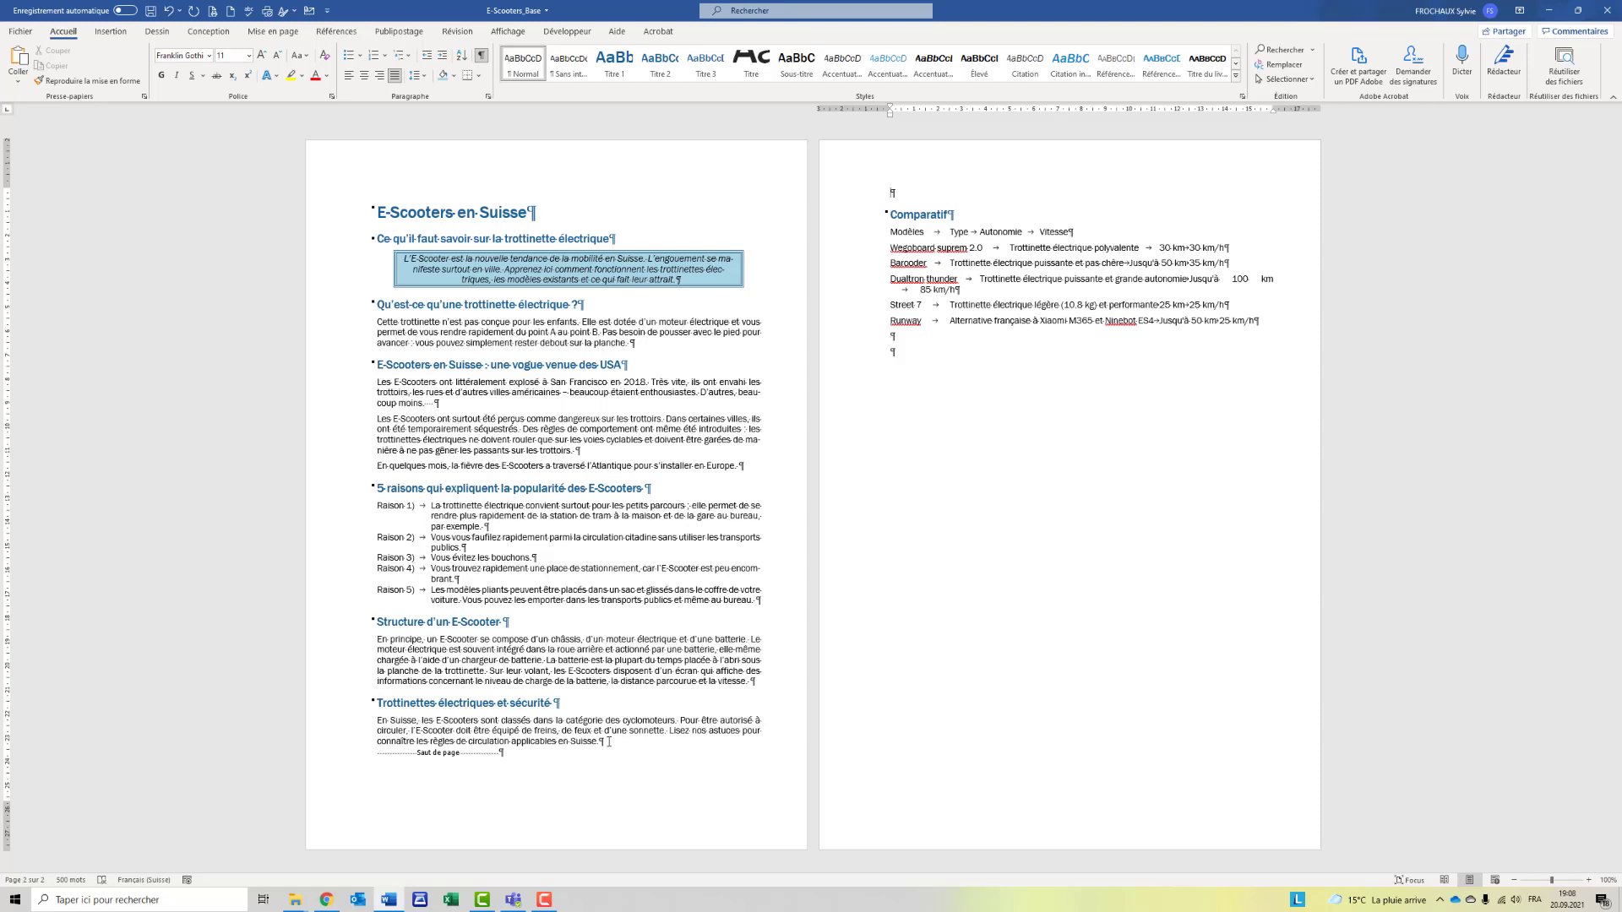
pyautogui.press('Delete')
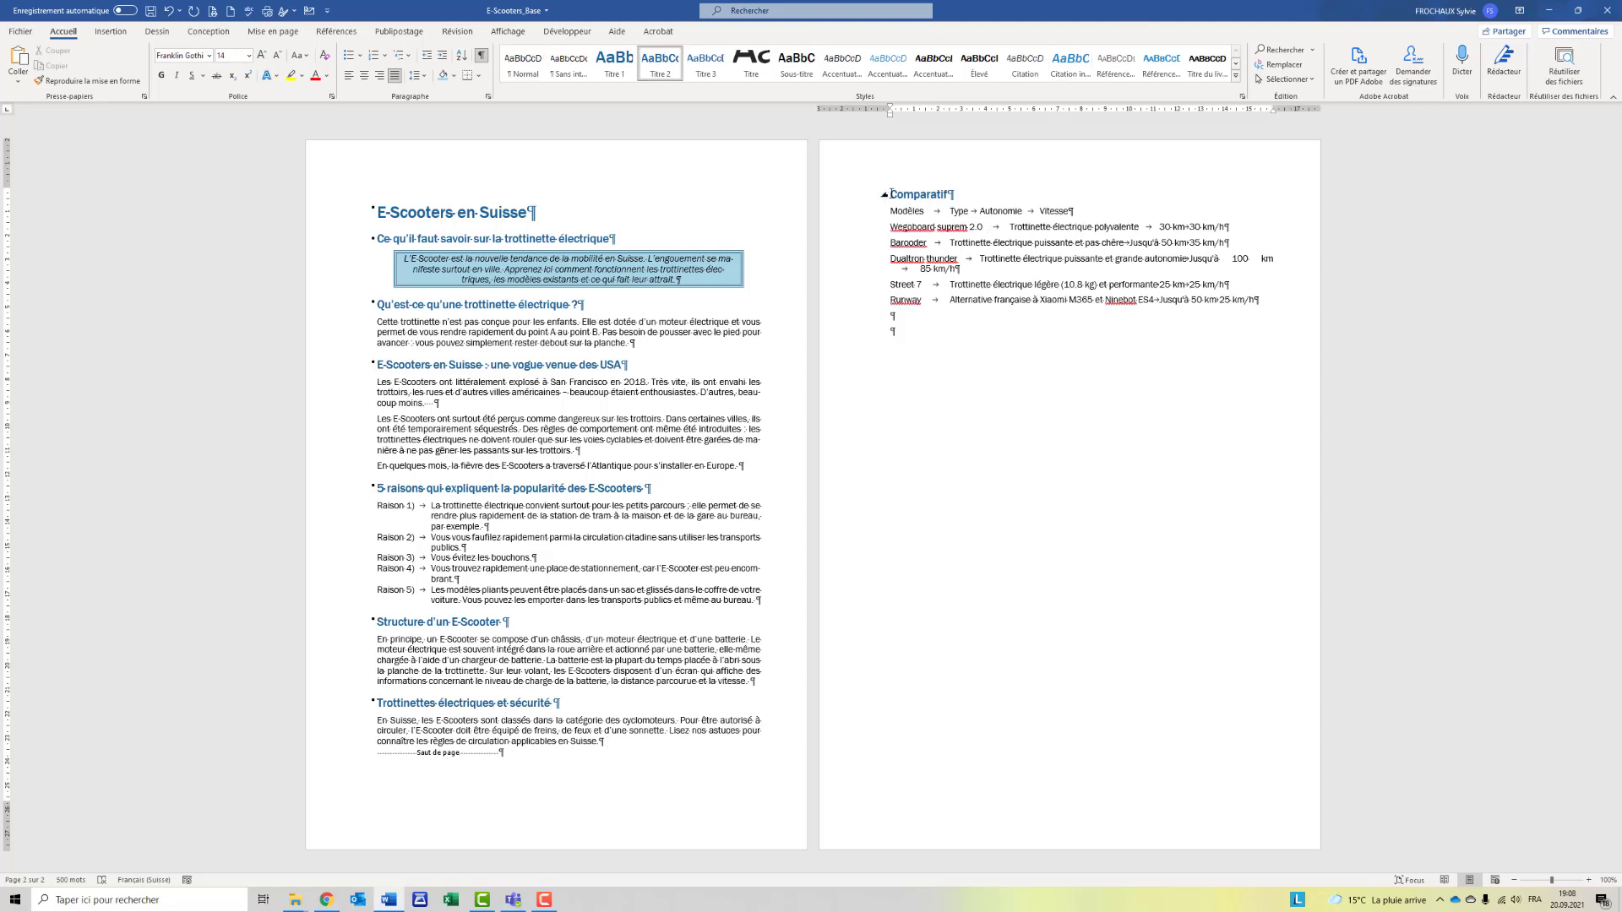
pyautogui.moveTo(891, 194); pyautogui.dragTo(1263, 303)
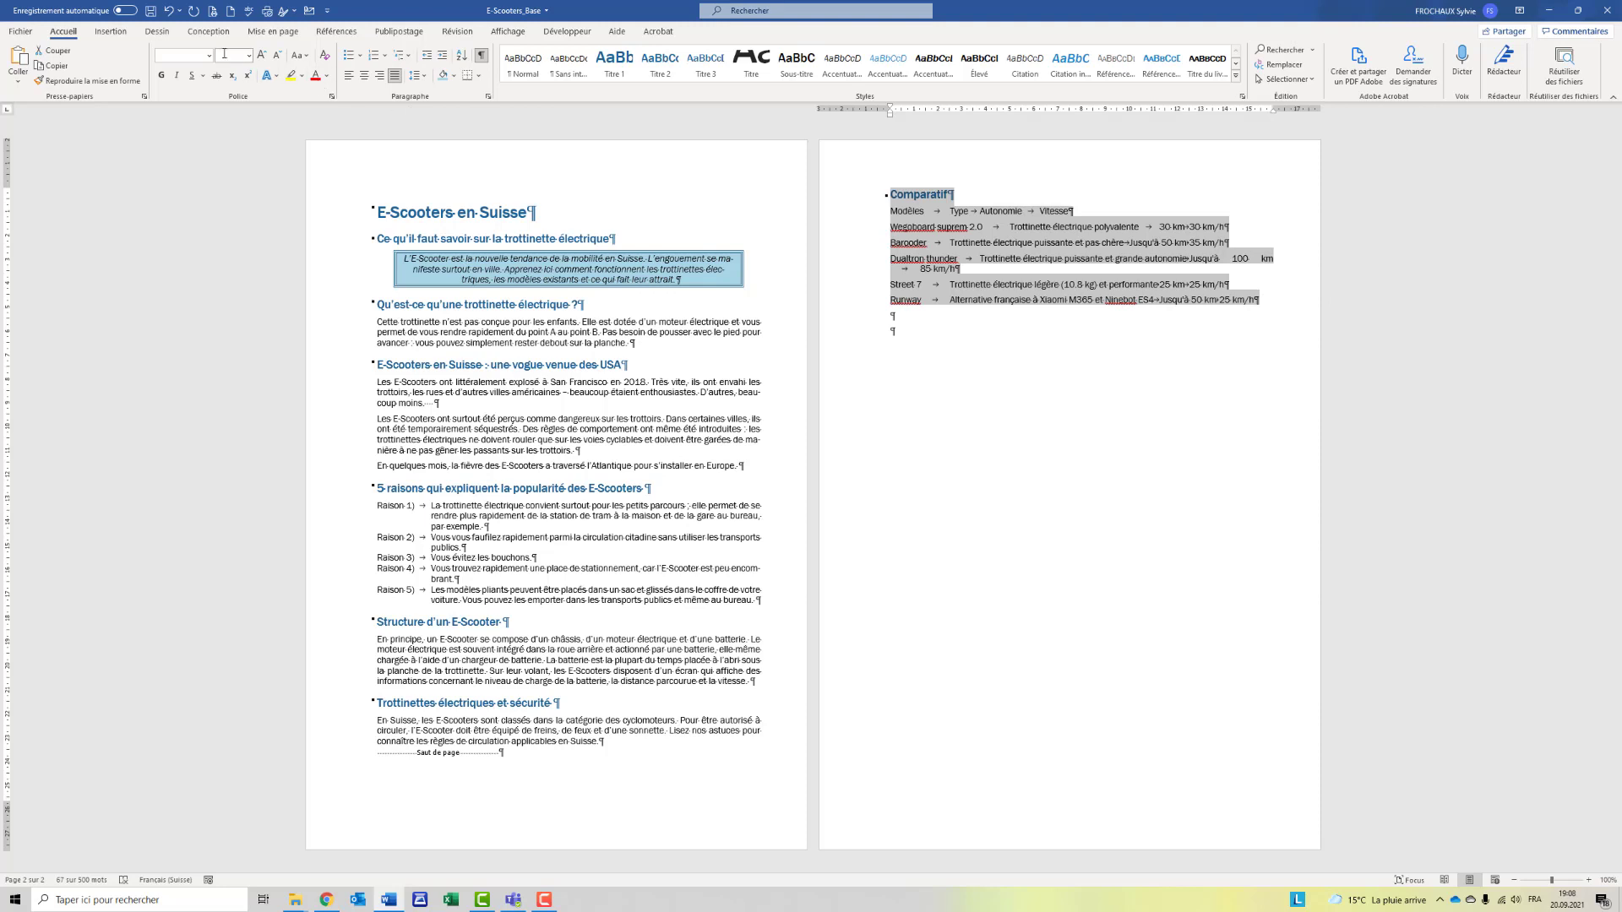
# Step: Convert the selected Comparatif text into a four-column table, separating columns at tabs
pyautogui.click(111, 31)
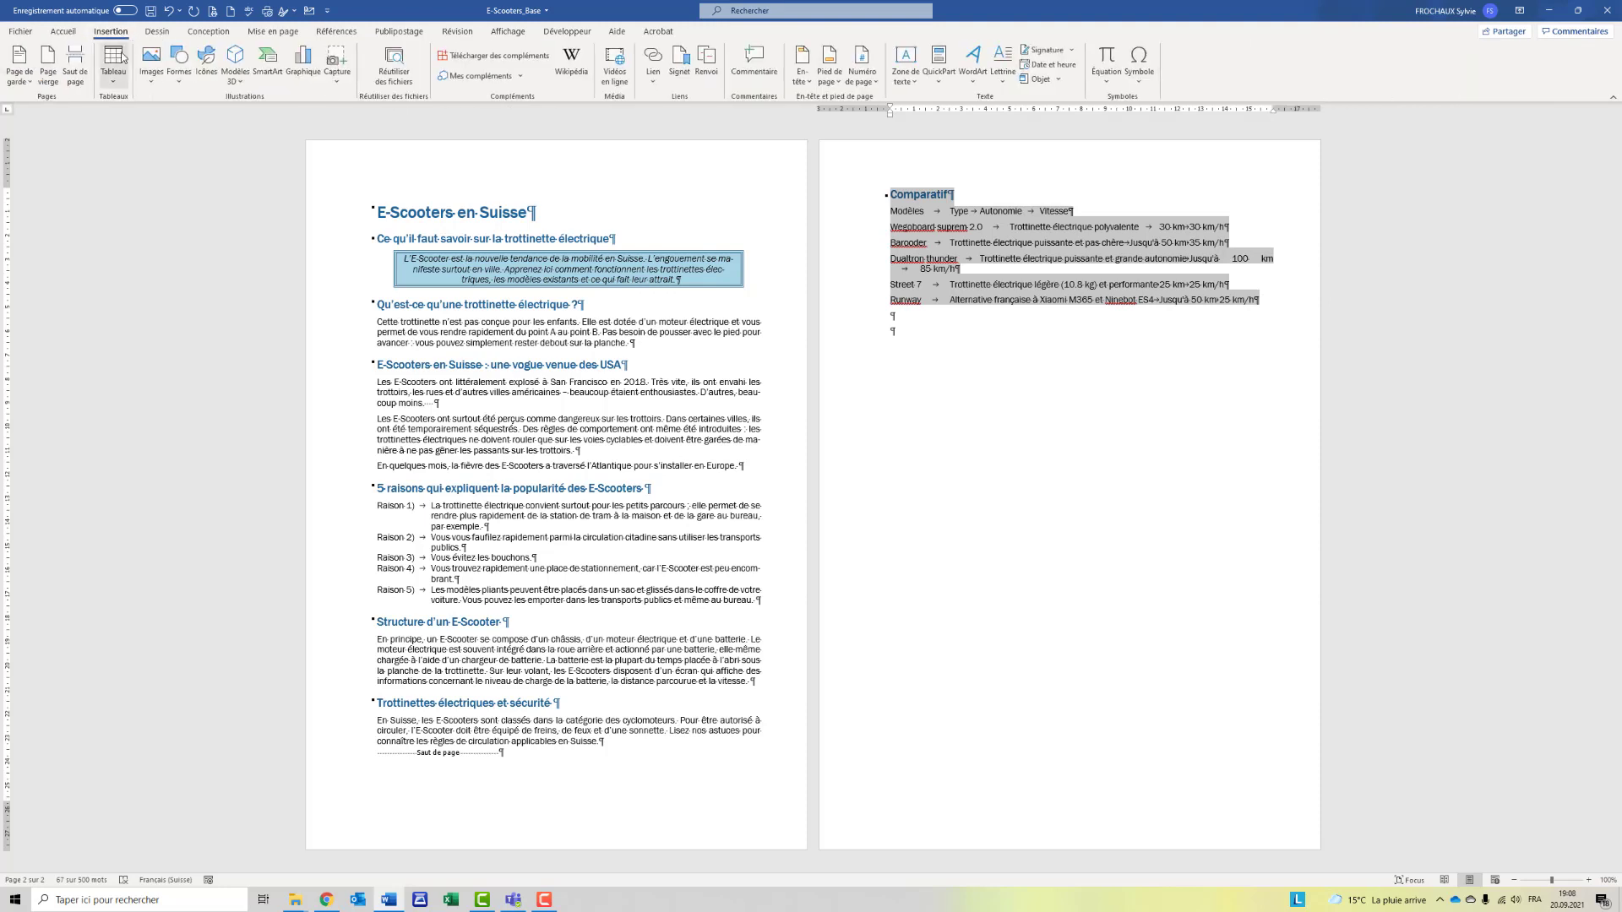
pyautogui.click(112, 84)
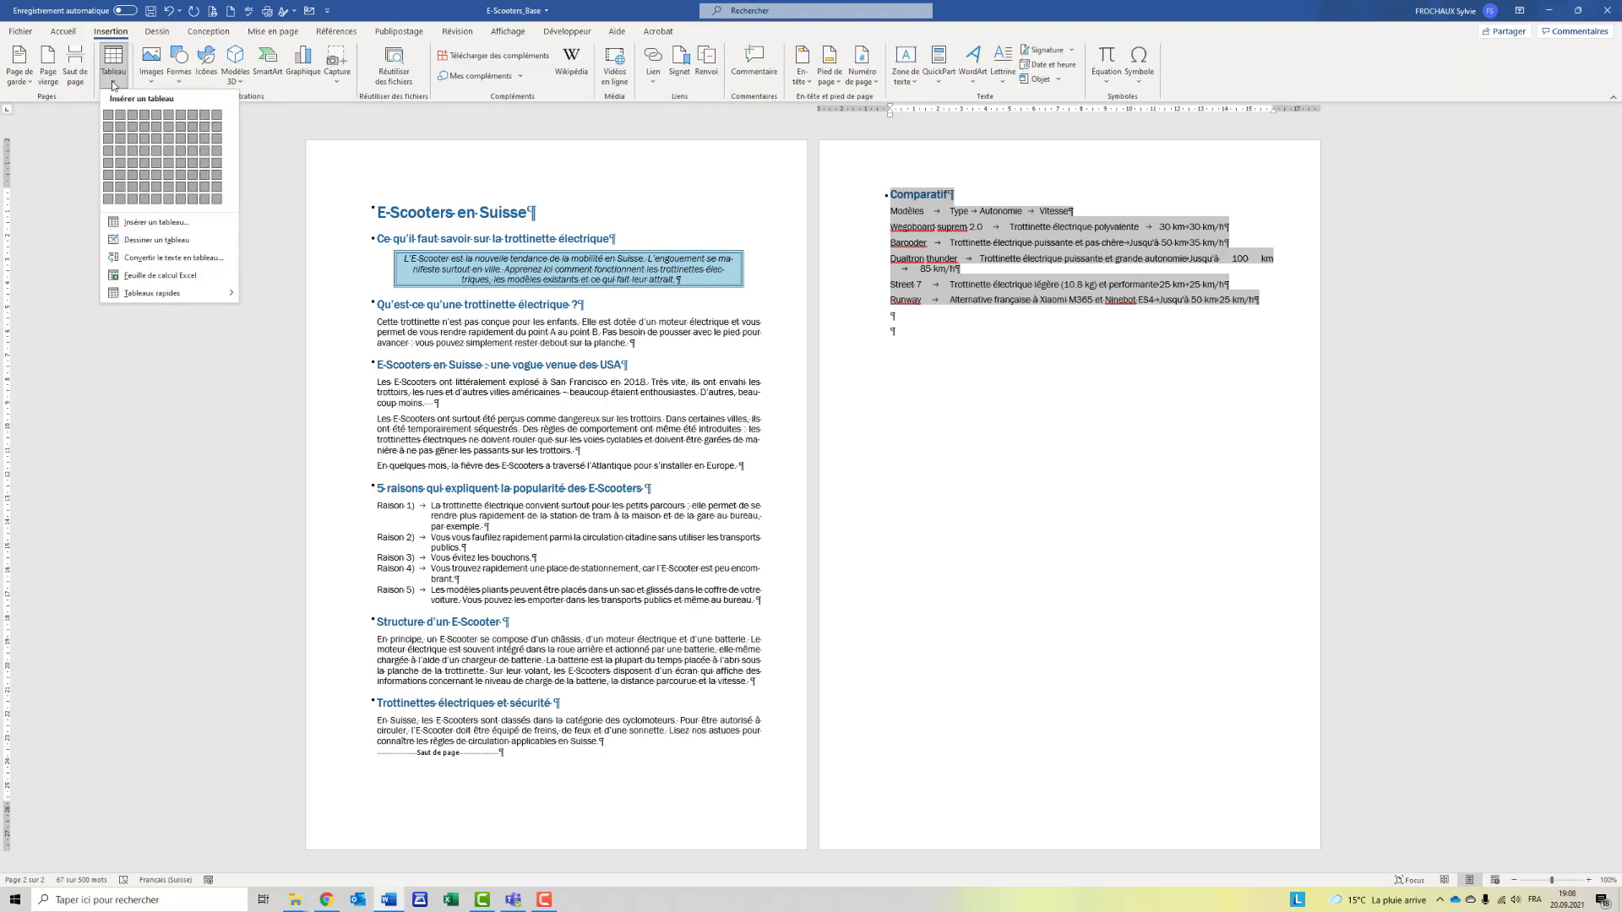
pyautogui.click(147, 263)
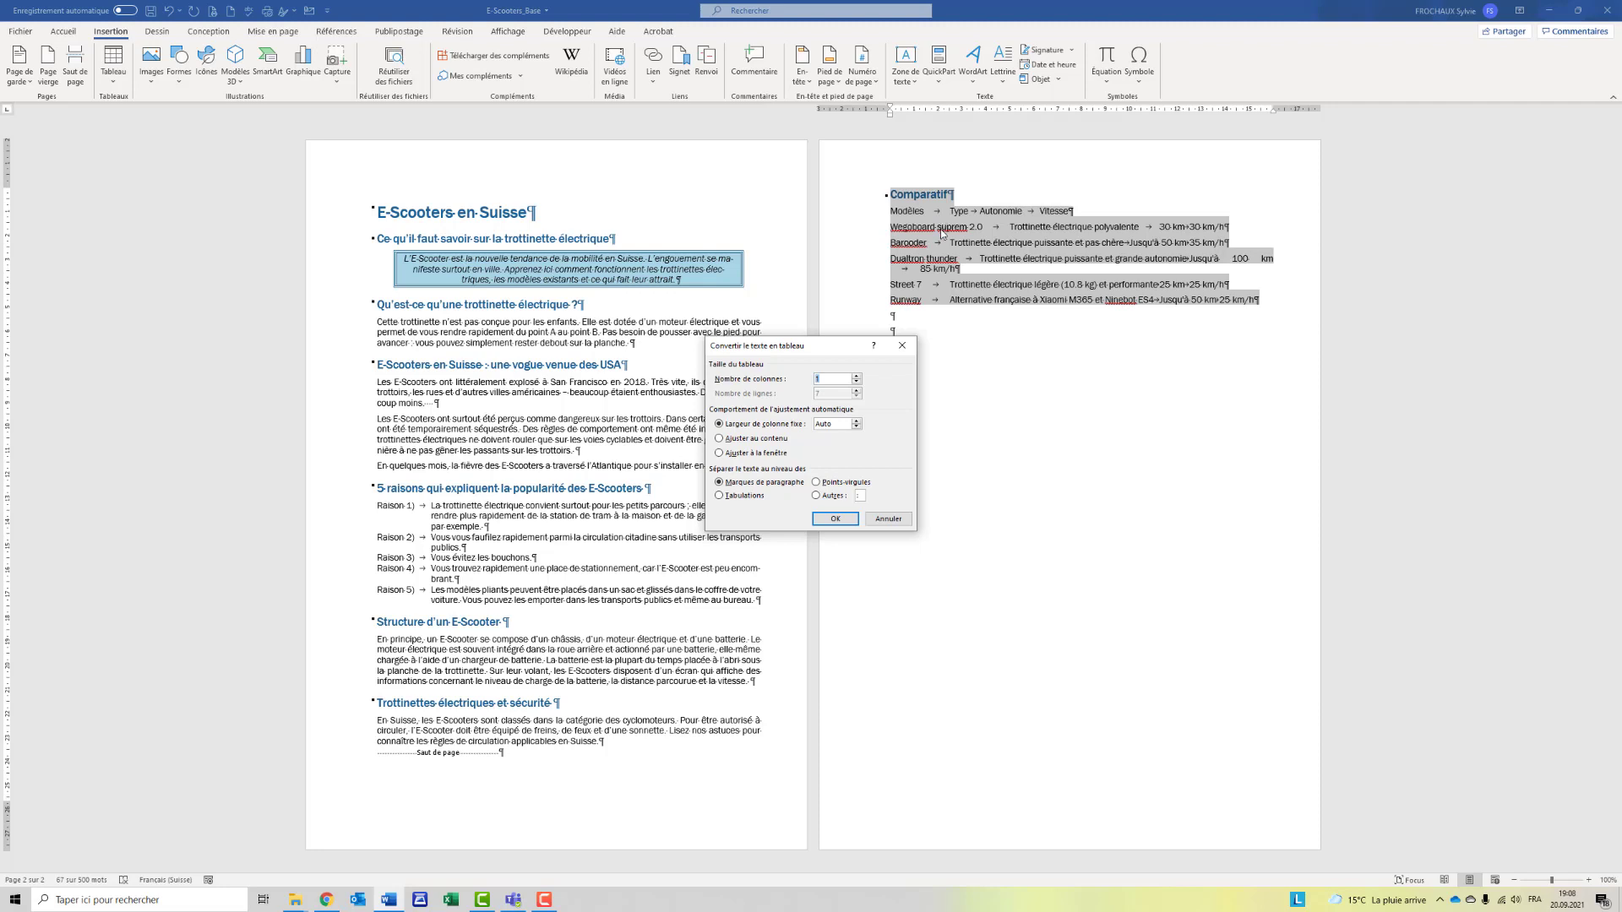
pyautogui.click(719, 496)
pyautogui.click(834, 520)
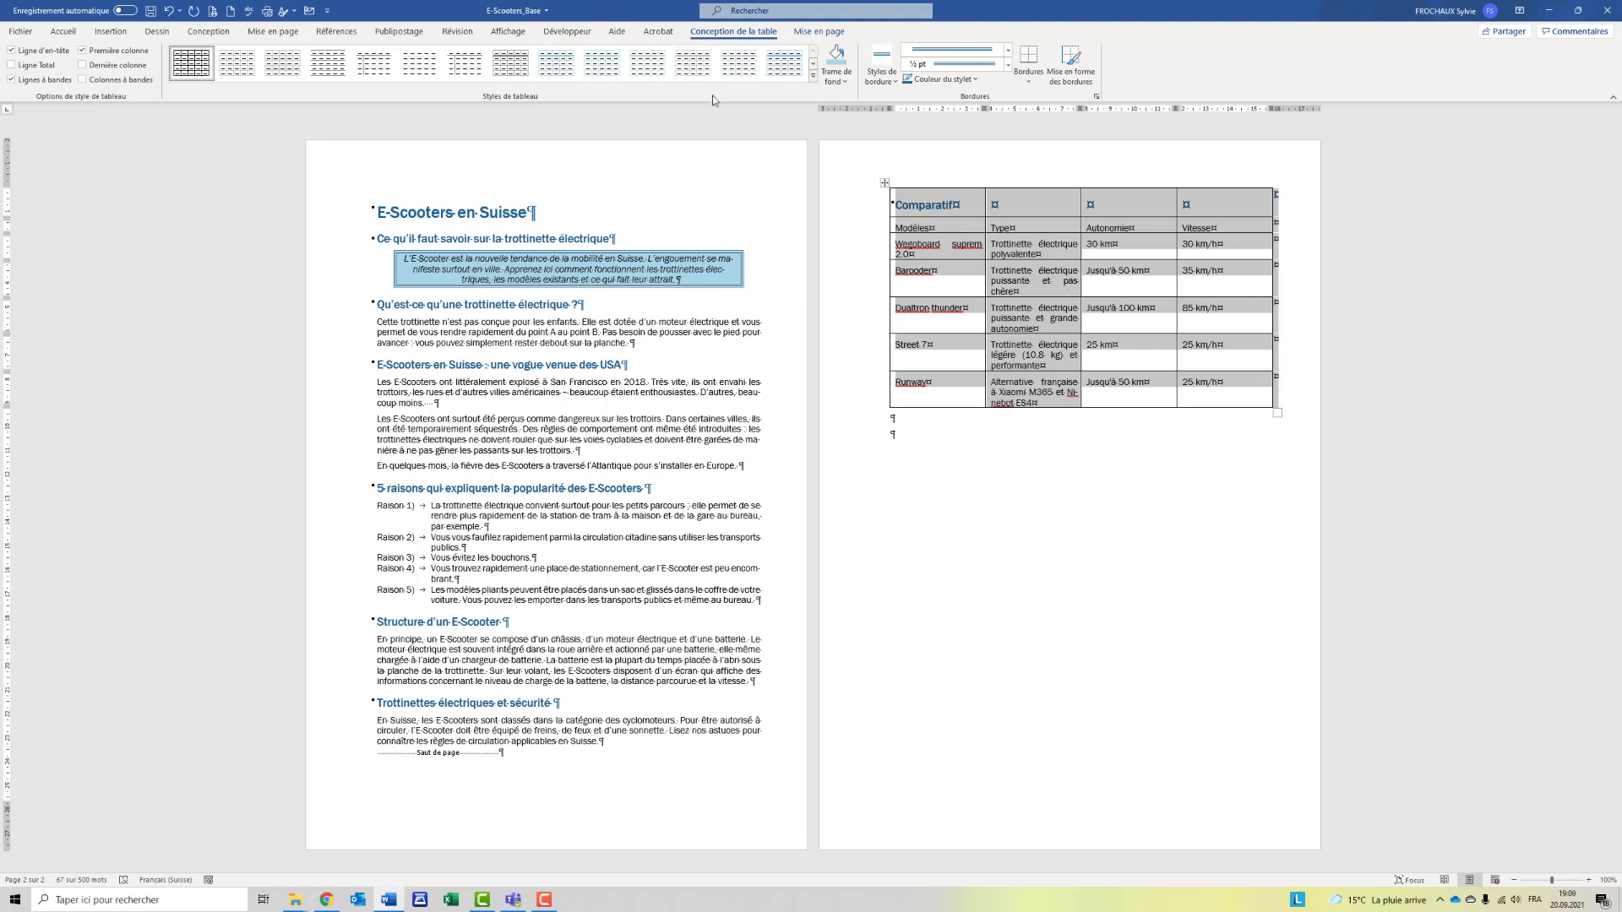
# Step: Apply the Grille 4 - Accentuation 1 style to the Comparatif table and select its header row
pyautogui.click(813, 76)
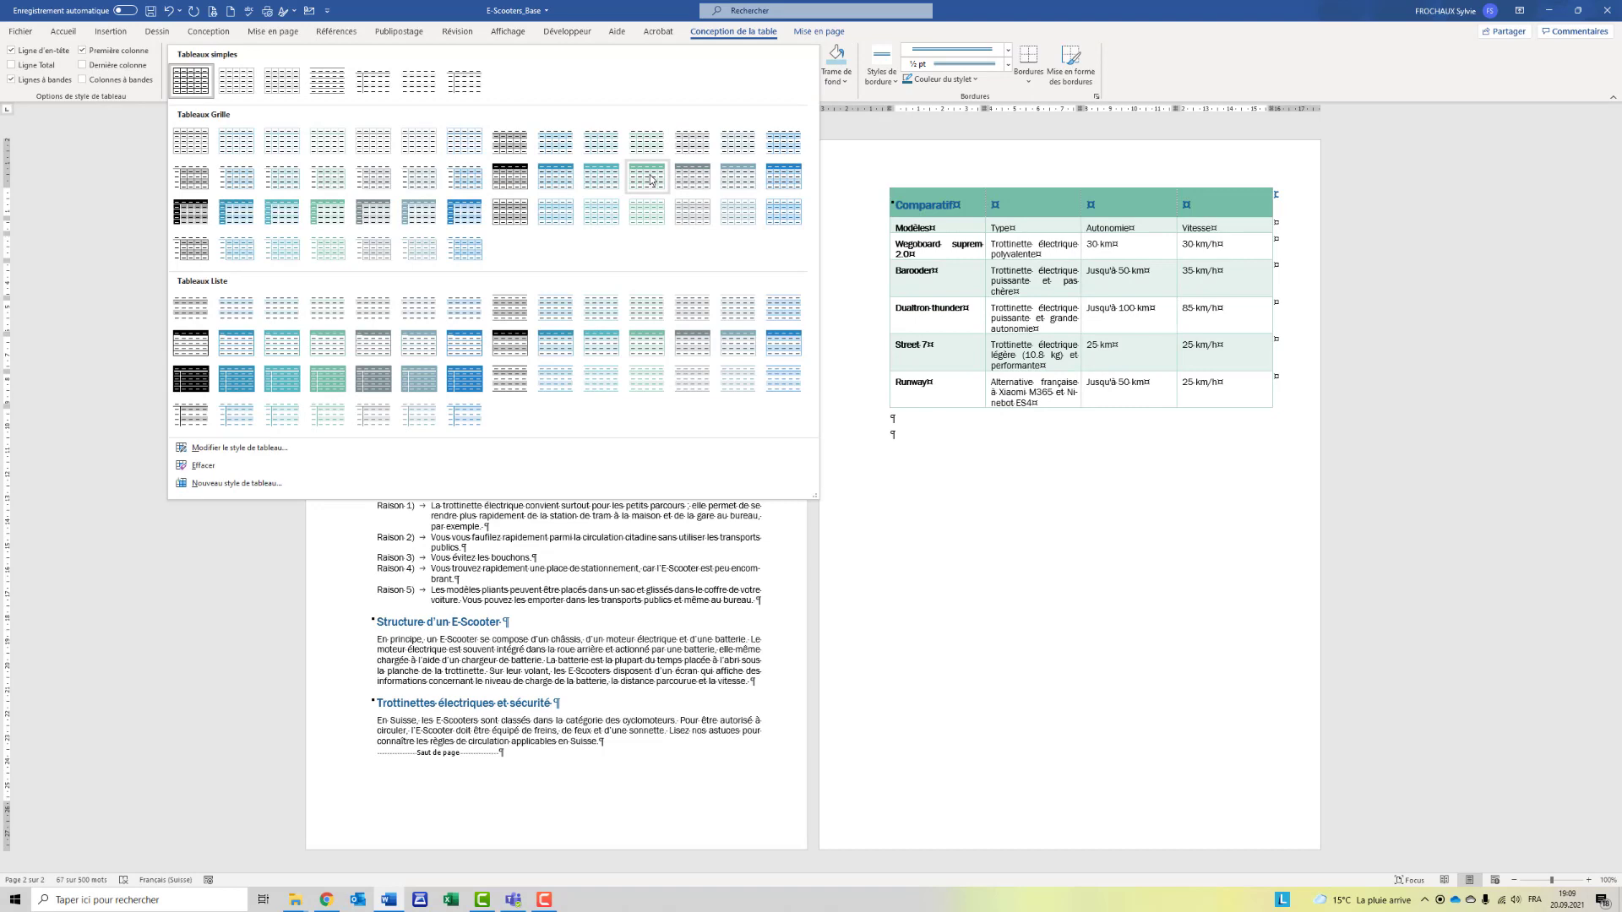
pyautogui.click(563, 186)
pyautogui.rightClick(960, 308)
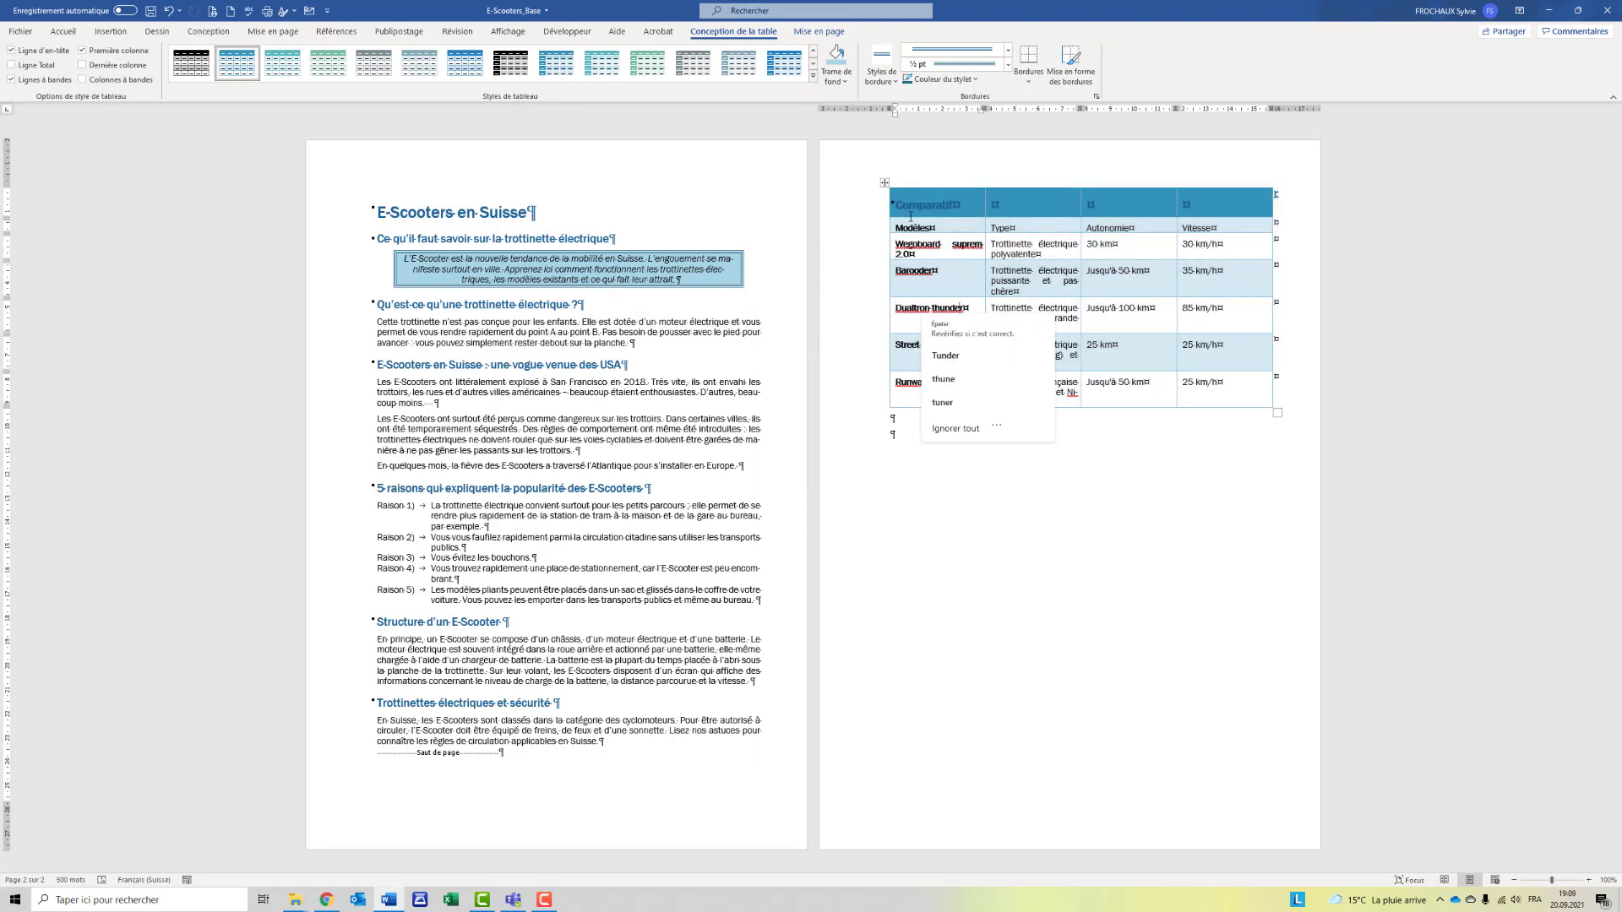
pyautogui.click(910, 216)
pyautogui.moveTo(902, 205); pyautogui.dragTo(1198, 205)
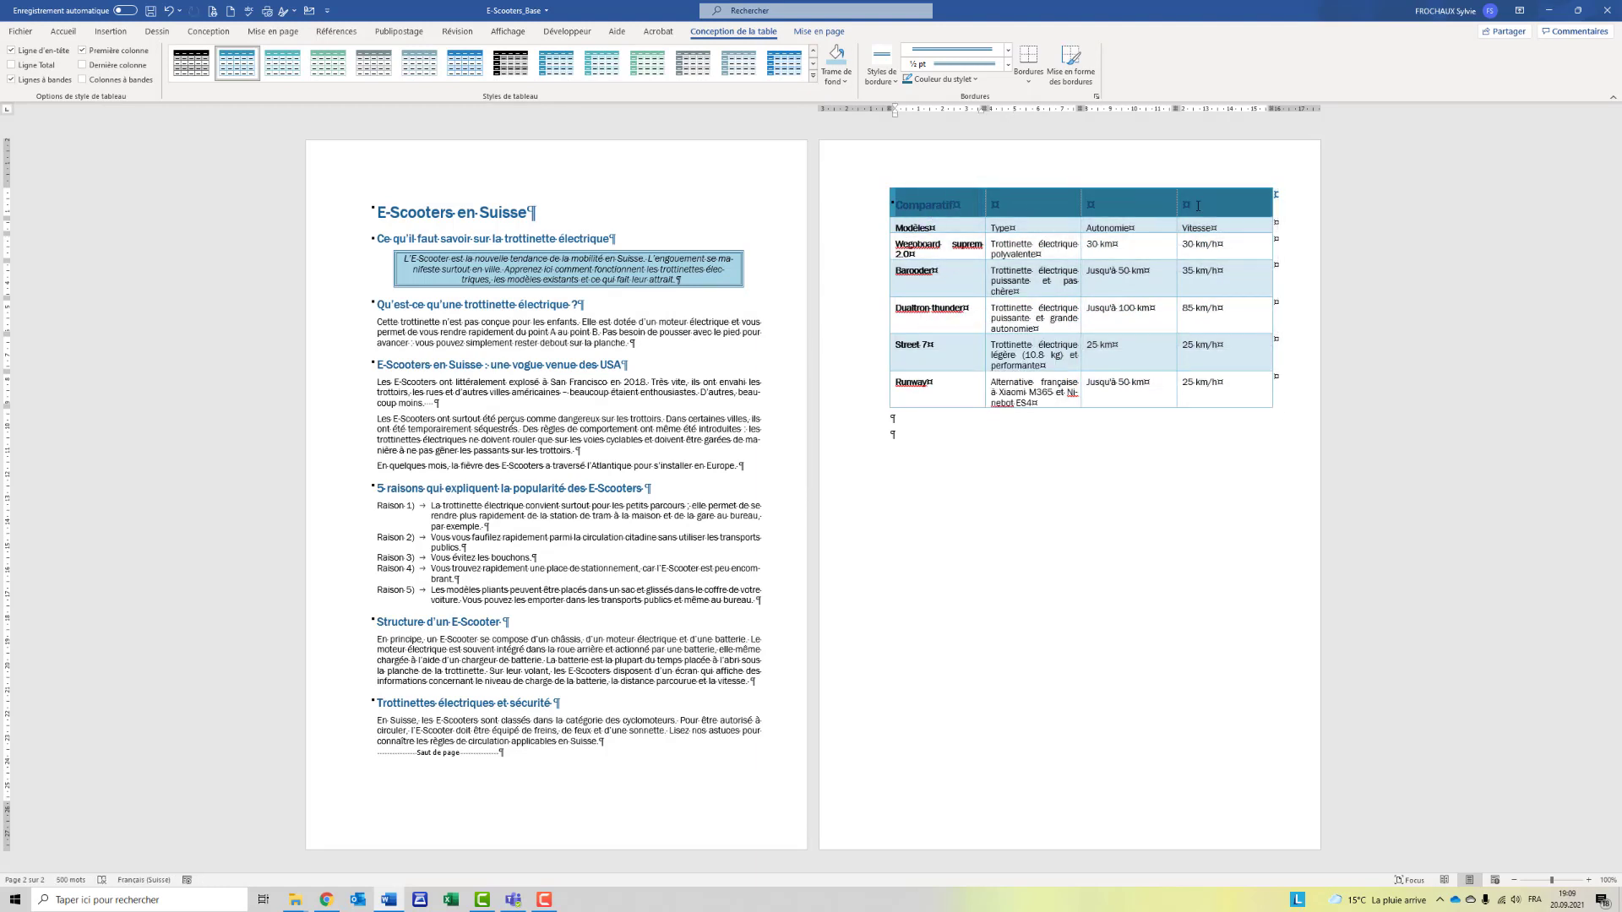
pyautogui.click(819, 31)
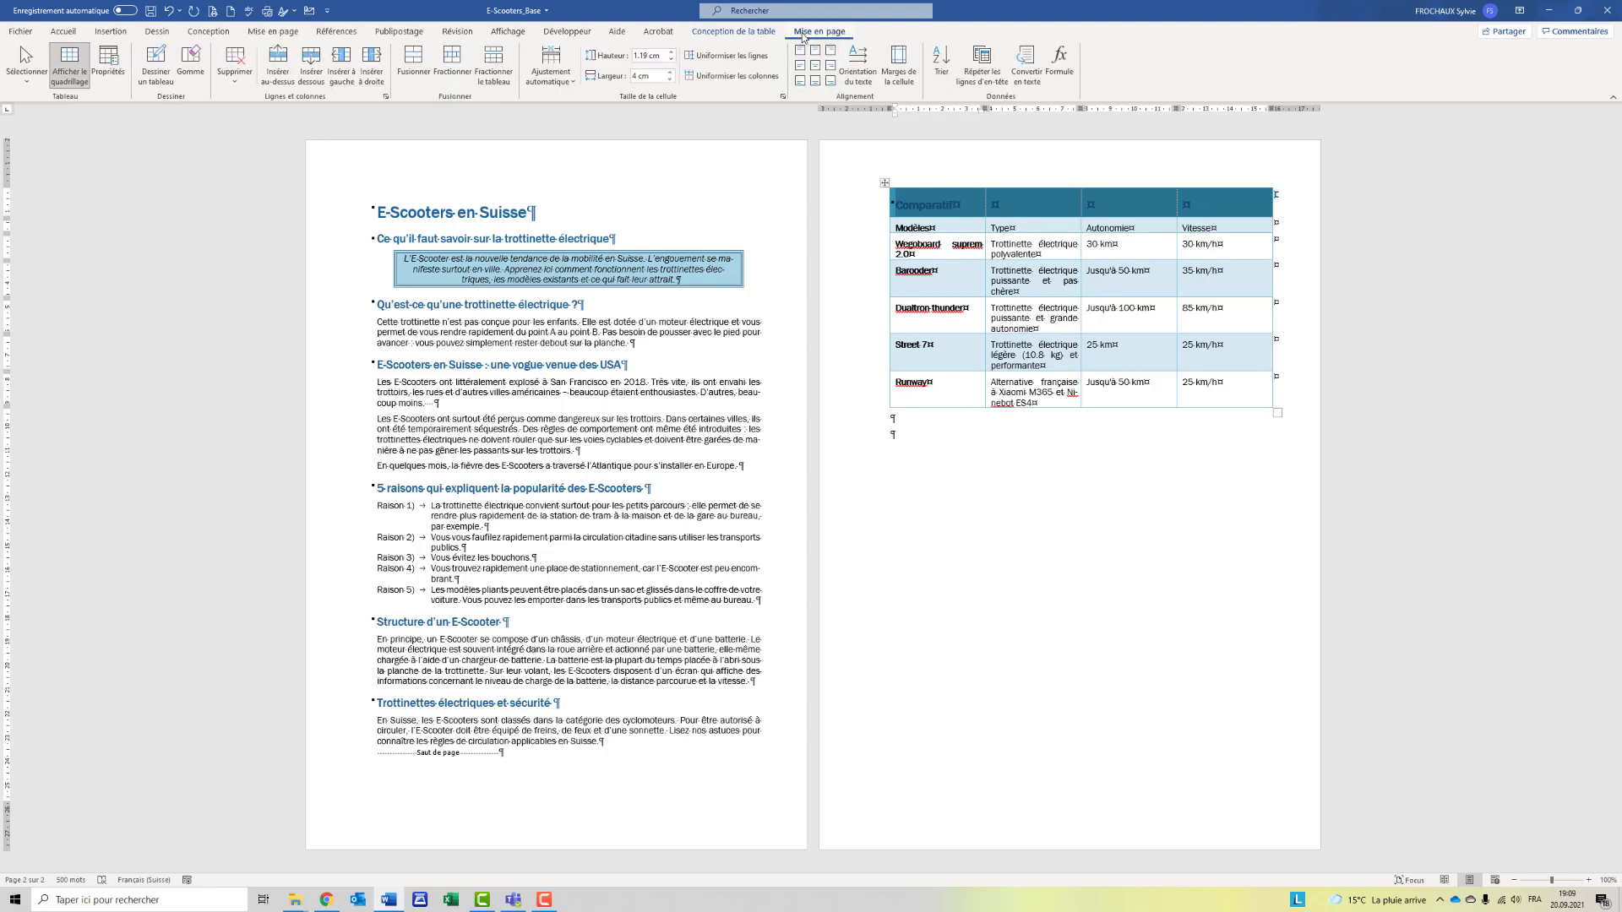
pyautogui.click(413, 64)
pyautogui.click(818, 66)
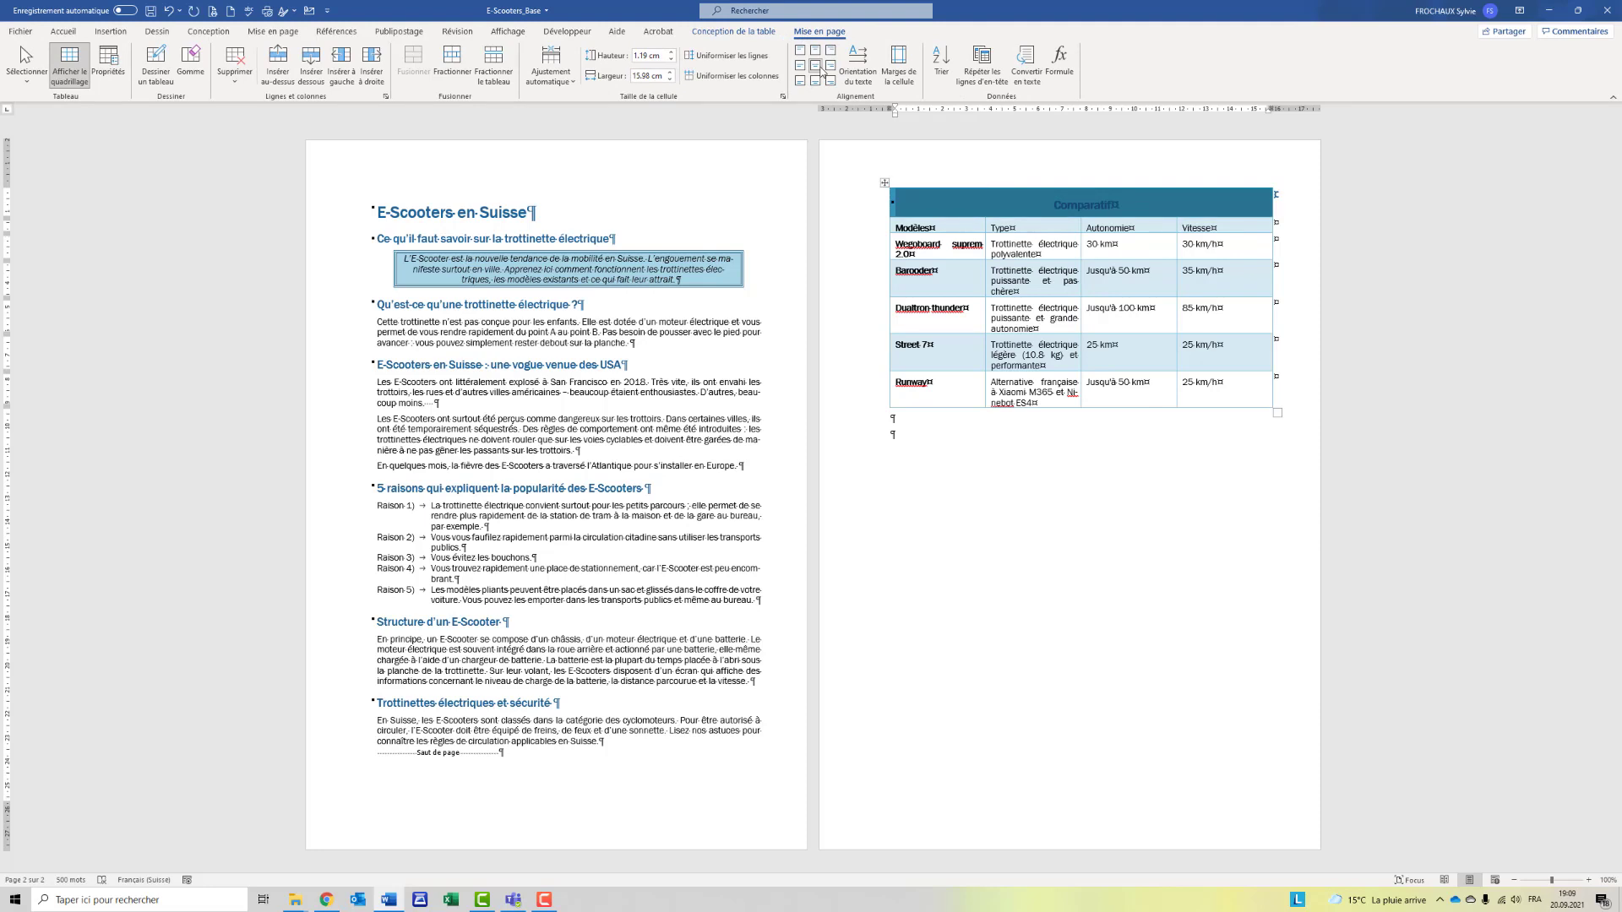
pyautogui.click(1123, 289)
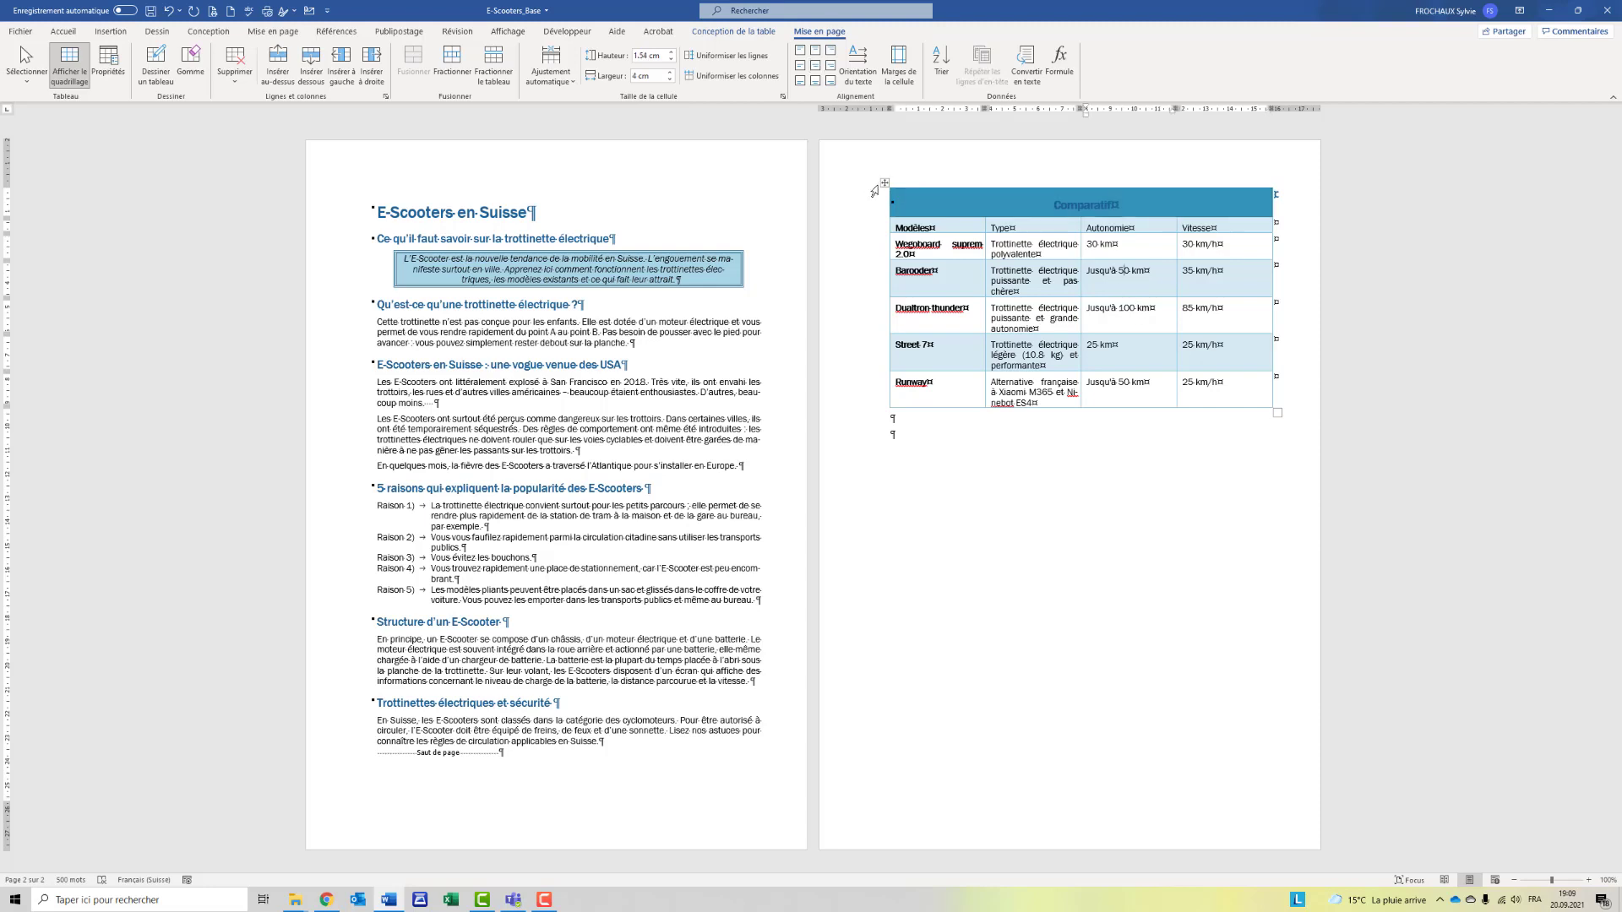
pyautogui.click(884, 183)
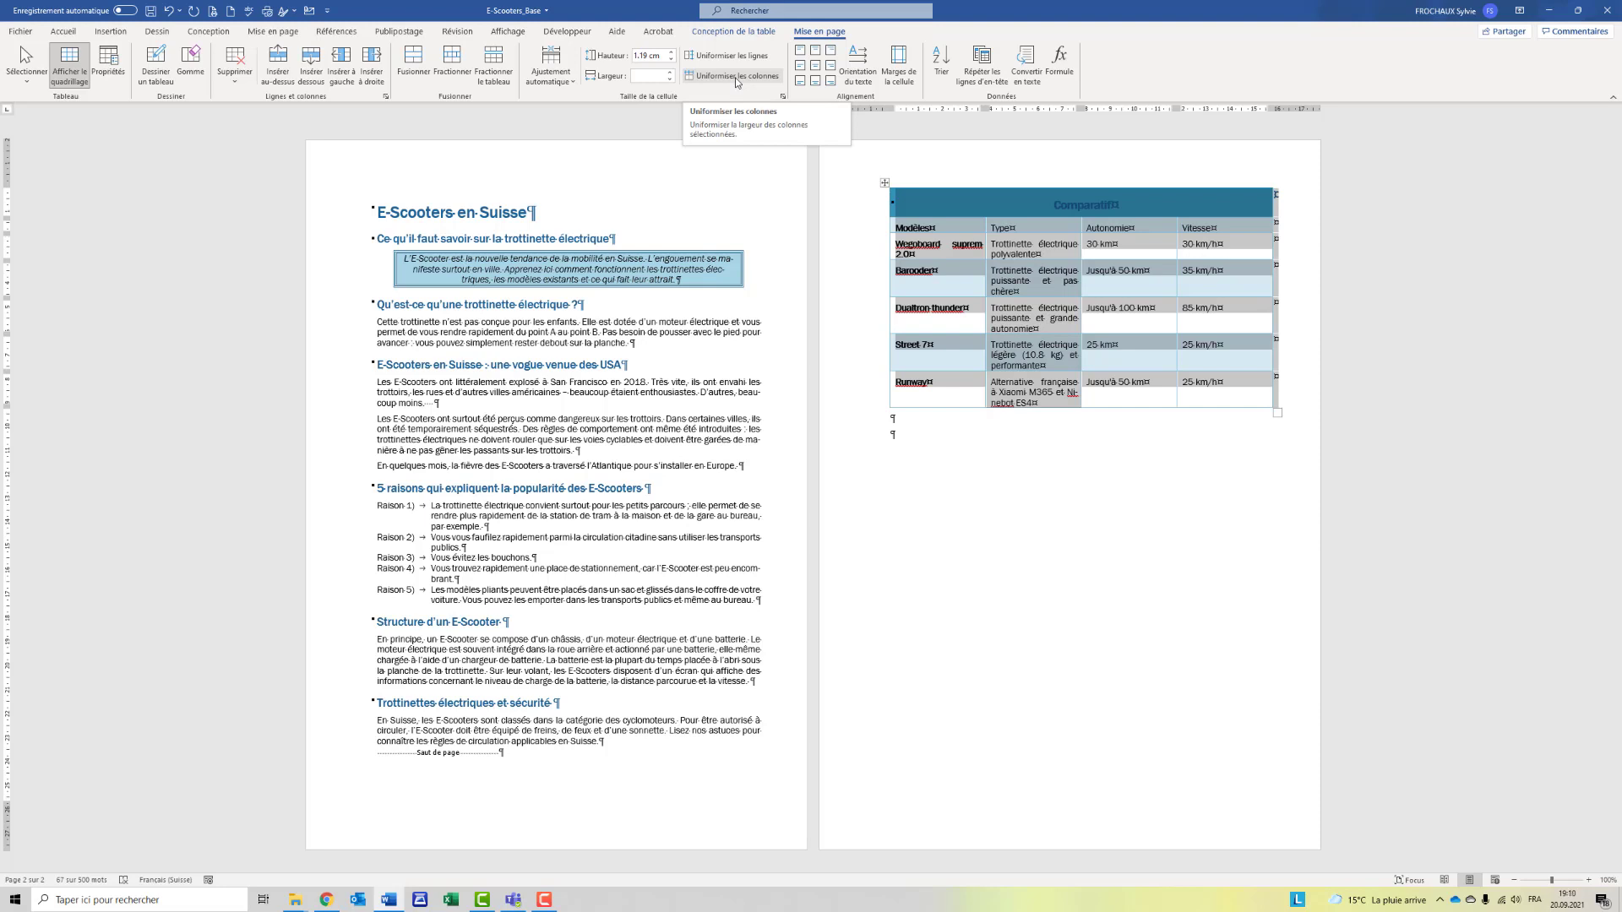
pyautogui.click(569, 84)
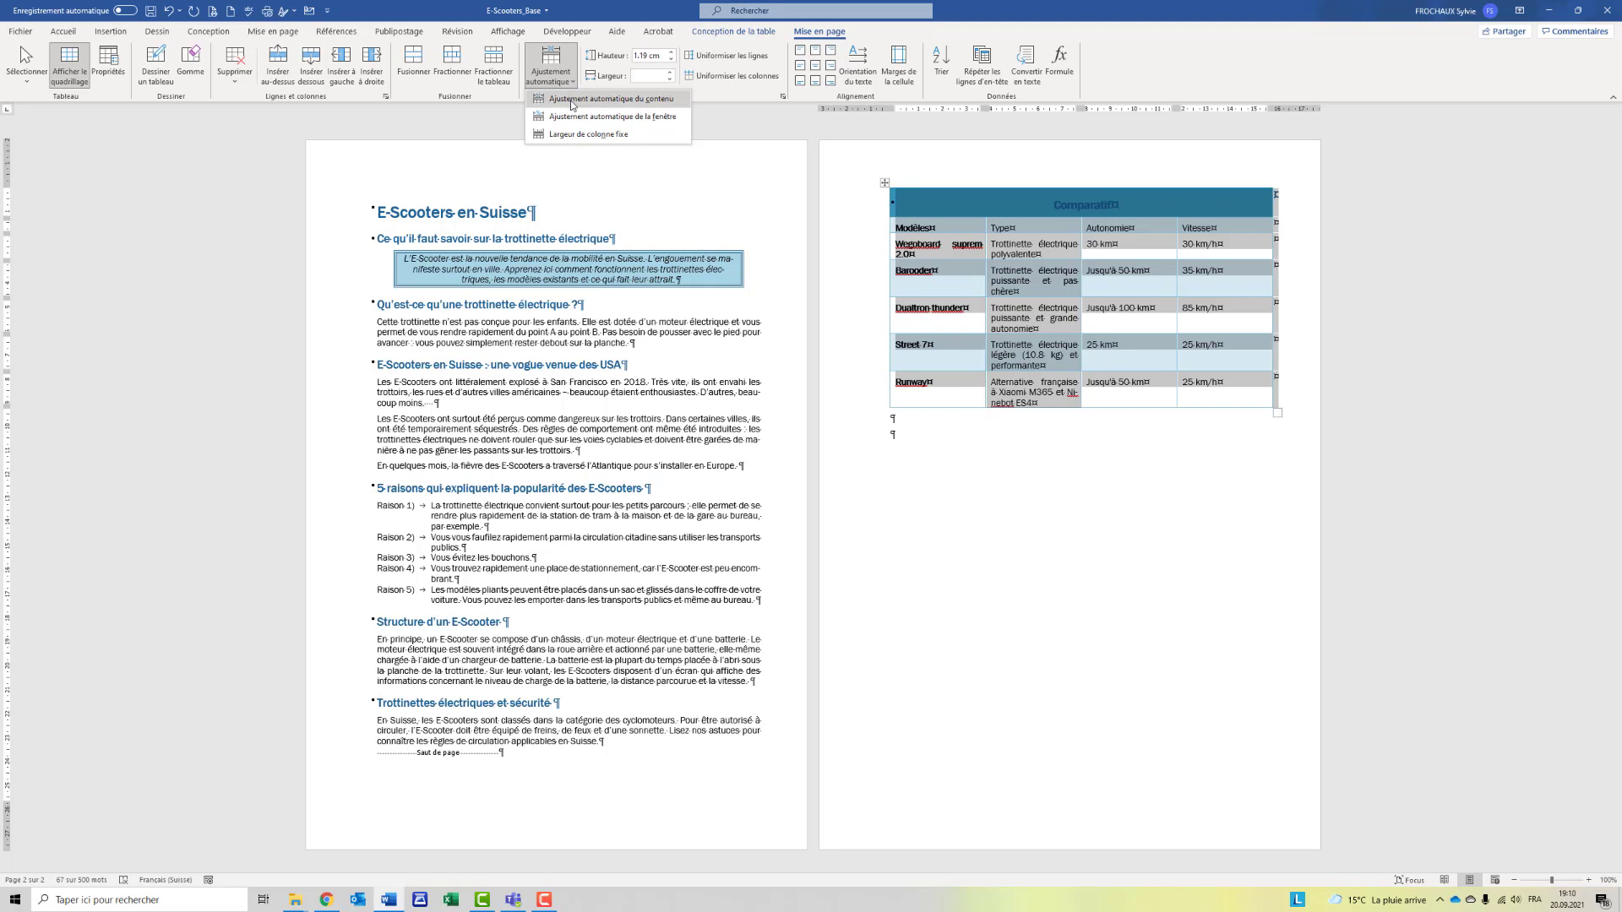
pyautogui.click(572, 102)
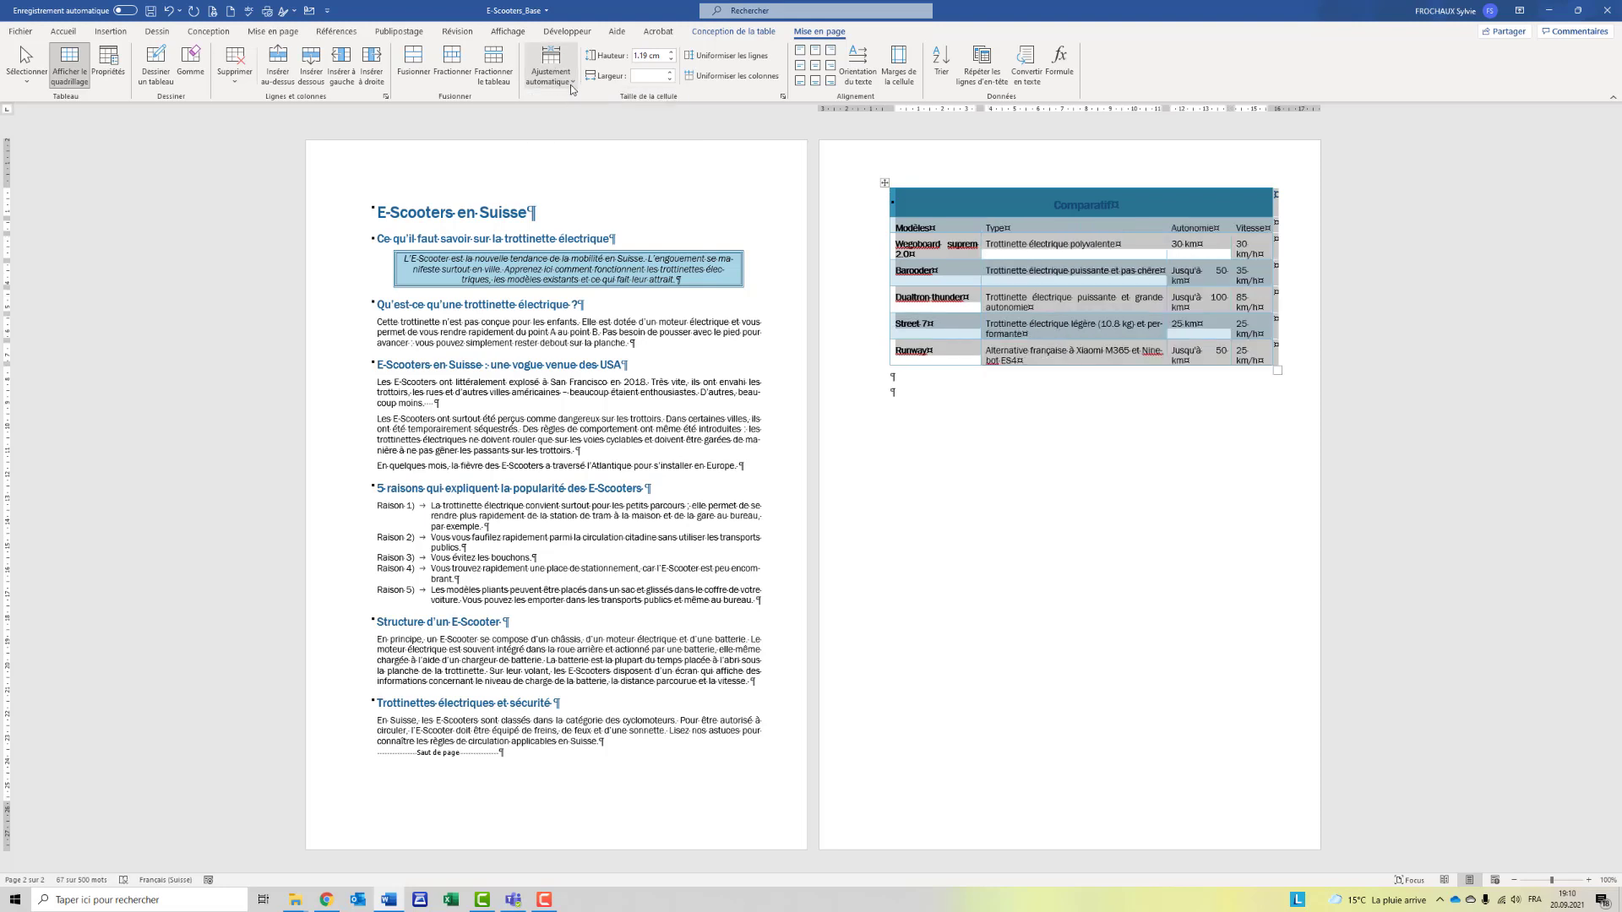
pyautogui.click(571, 85)
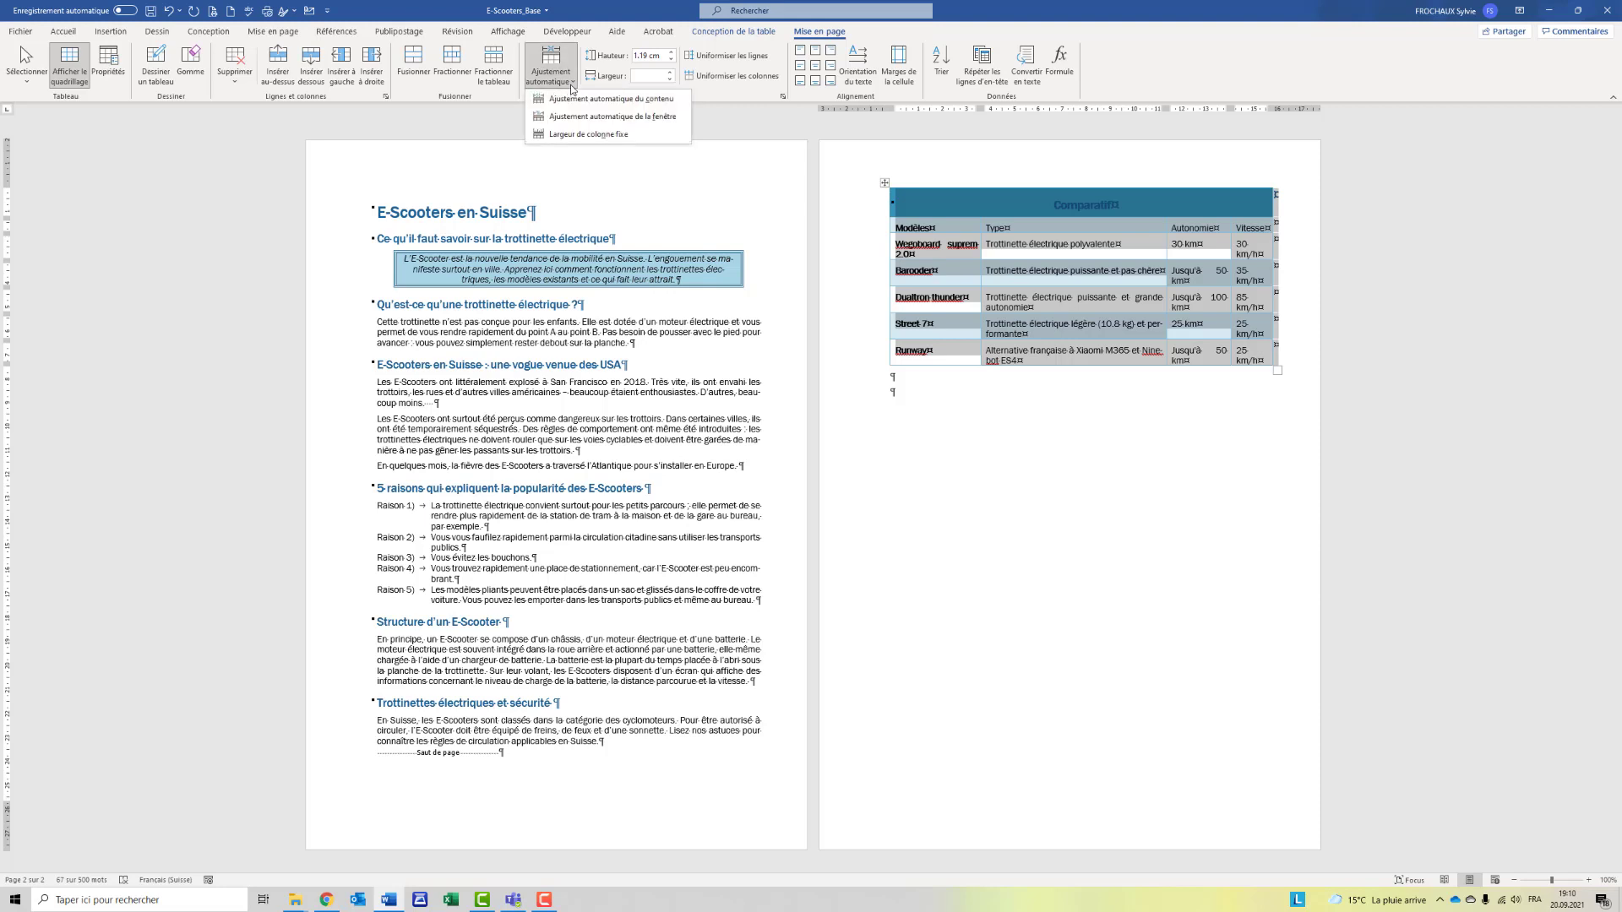
pyautogui.click(570, 84)
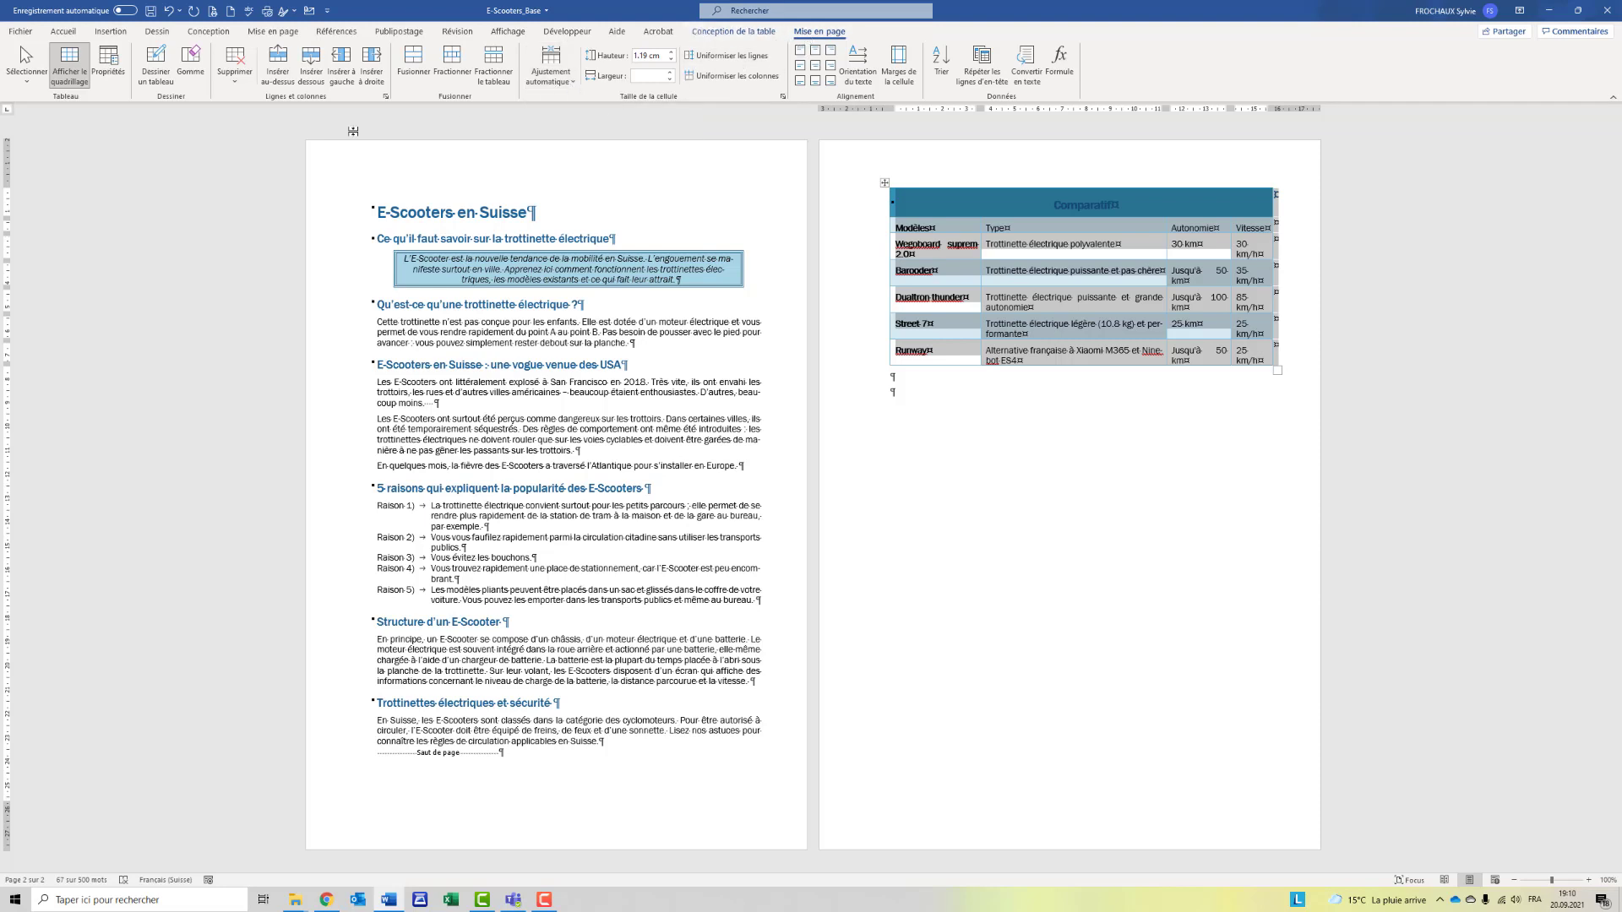
# Step: Centre the comparison table on the page and set its row height to 1.5 cm
pyautogui.click(112, 84)
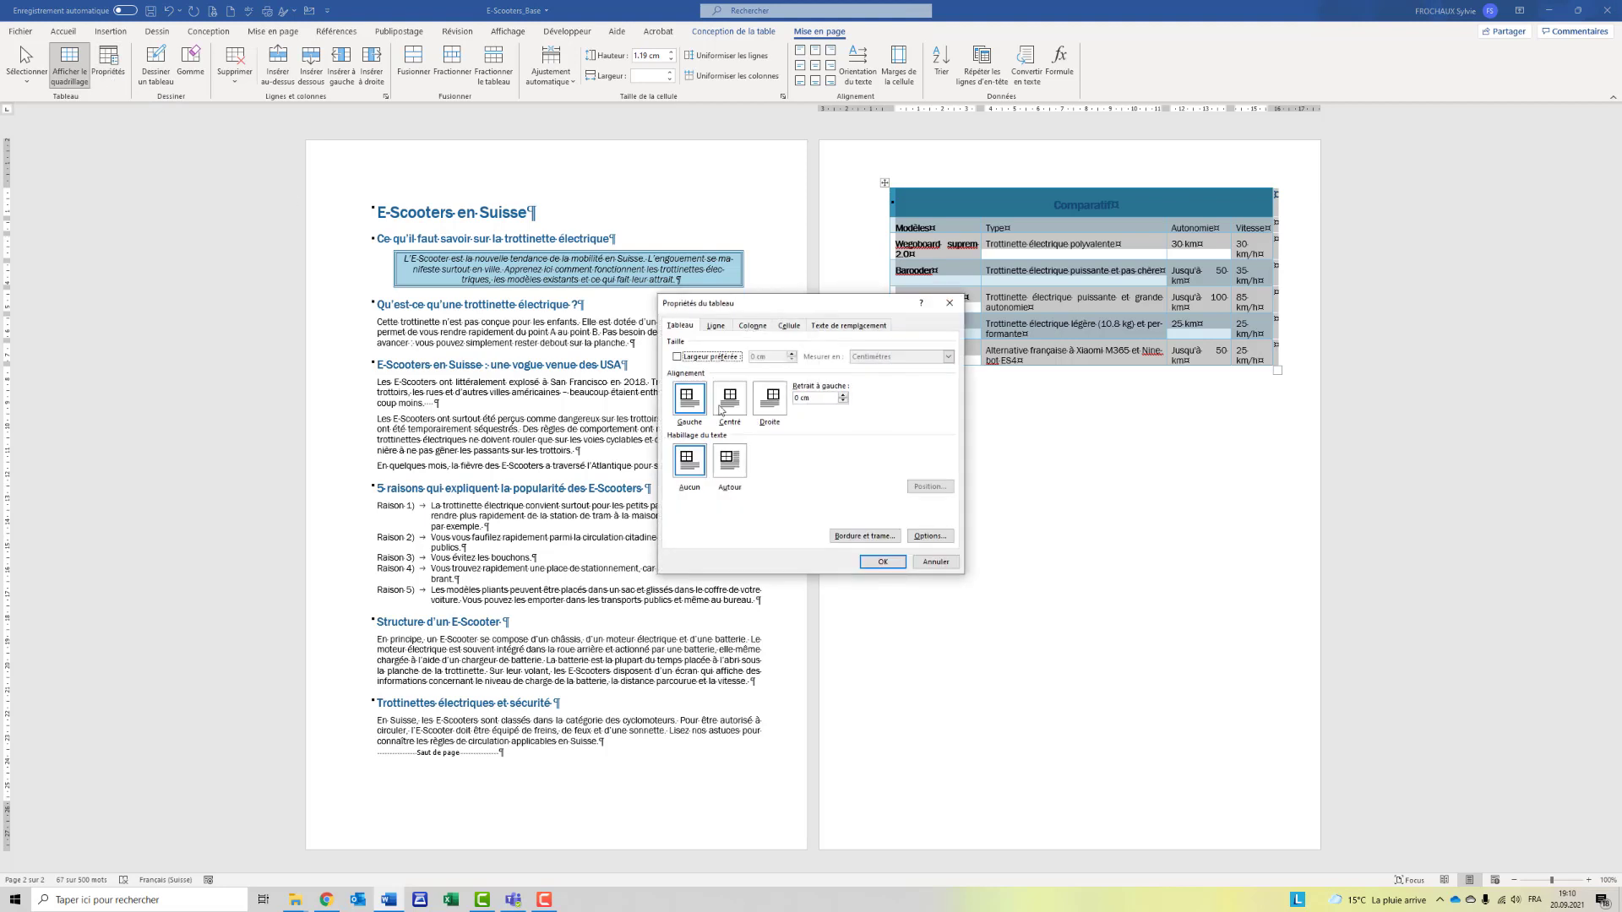
pyautogui.click(730, 397)
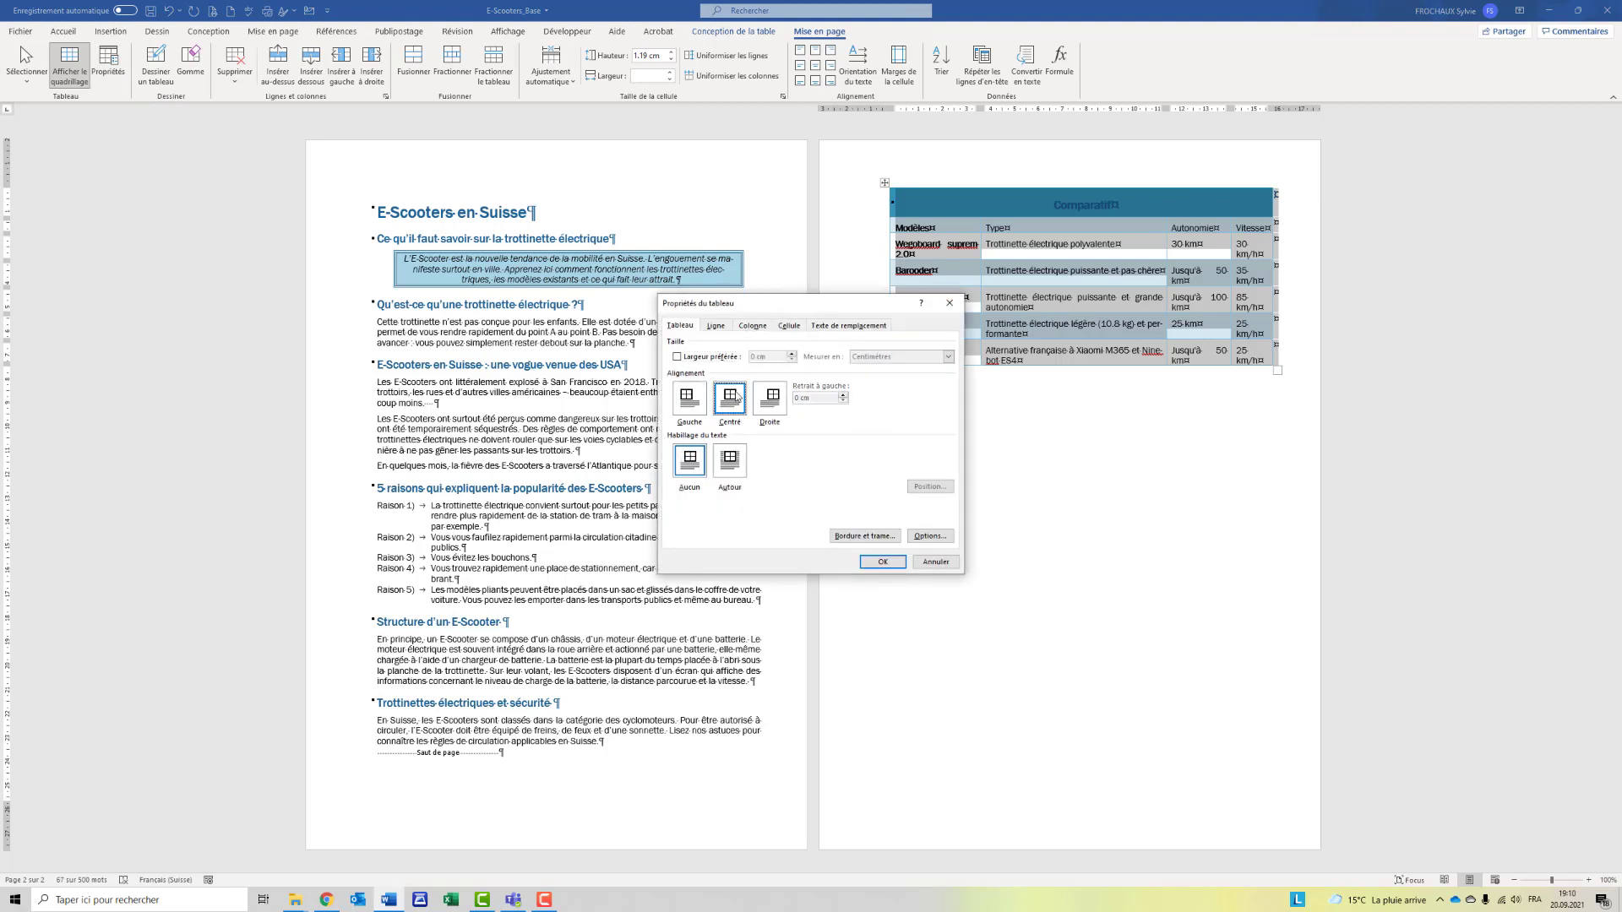
pyautogui.click(878, 562)
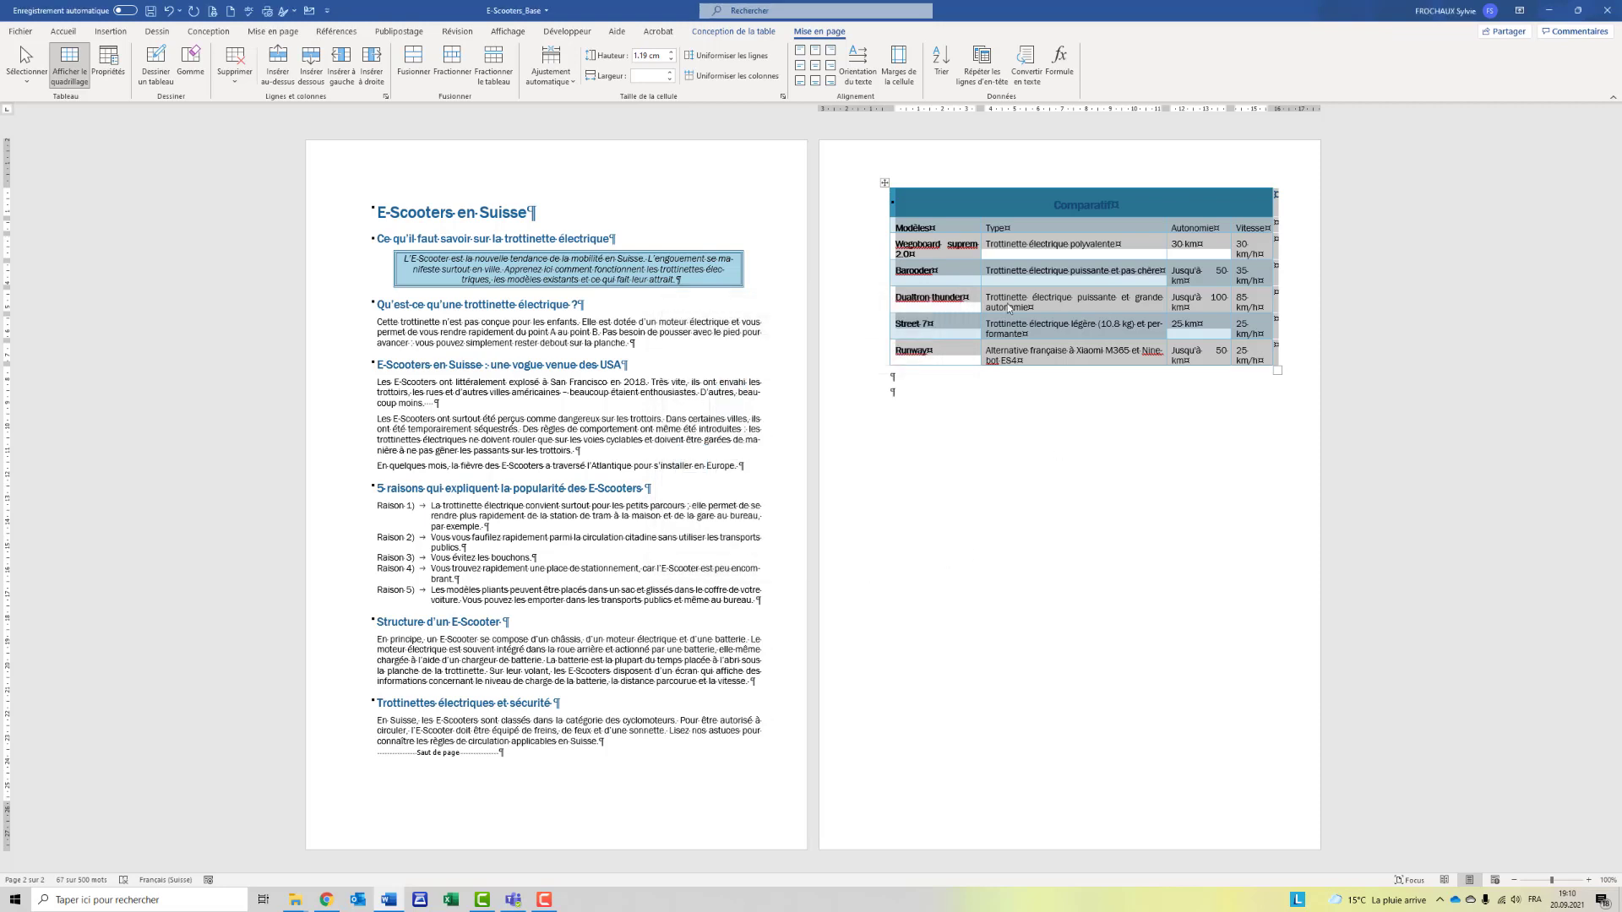
pyautogui.click(673, 53)
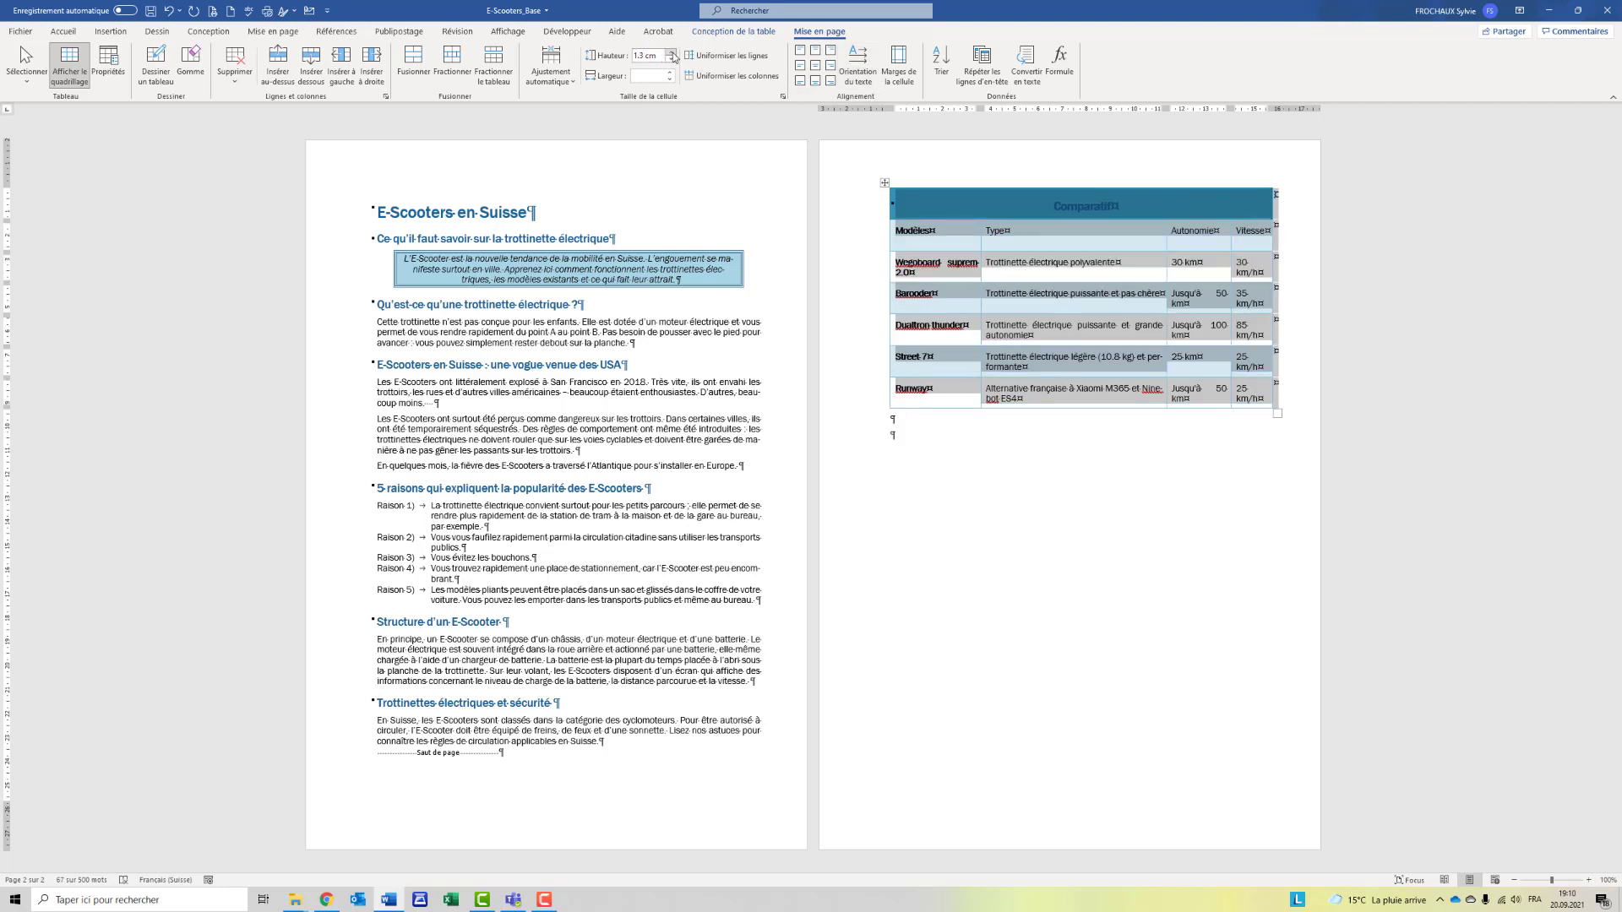
pyautogui.click(674, 52)
pyautogui.click(673, 52)
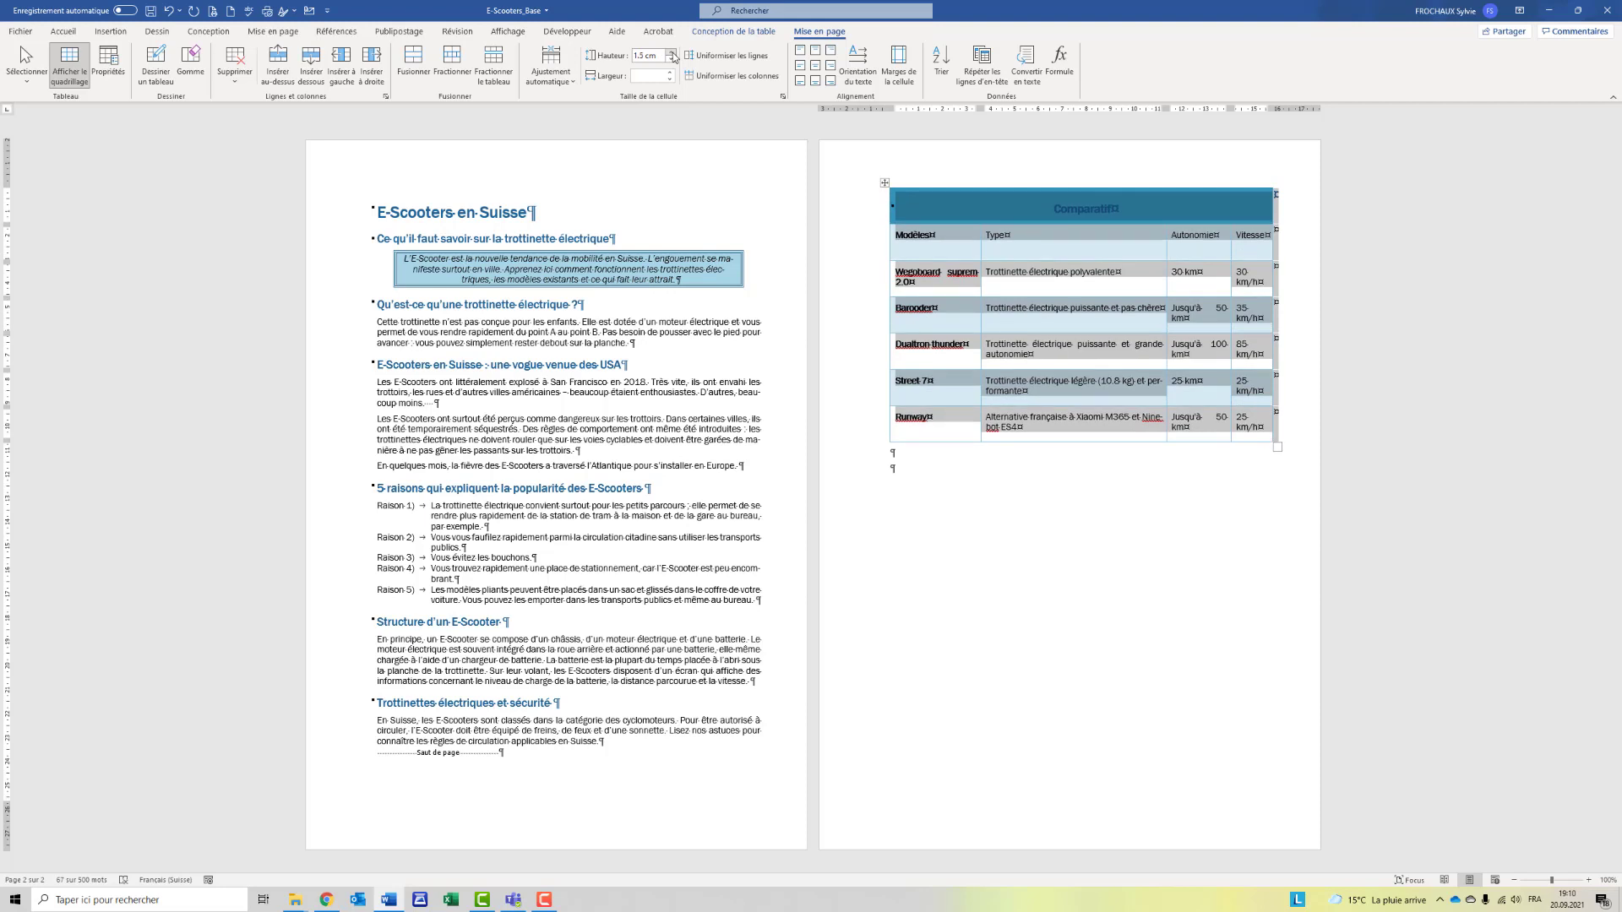
# Step: Centre cell text vertically, centre the Comparatif title, and select the Type, Autonomie and Vitesse headings
pyautogui.click(800, 66)
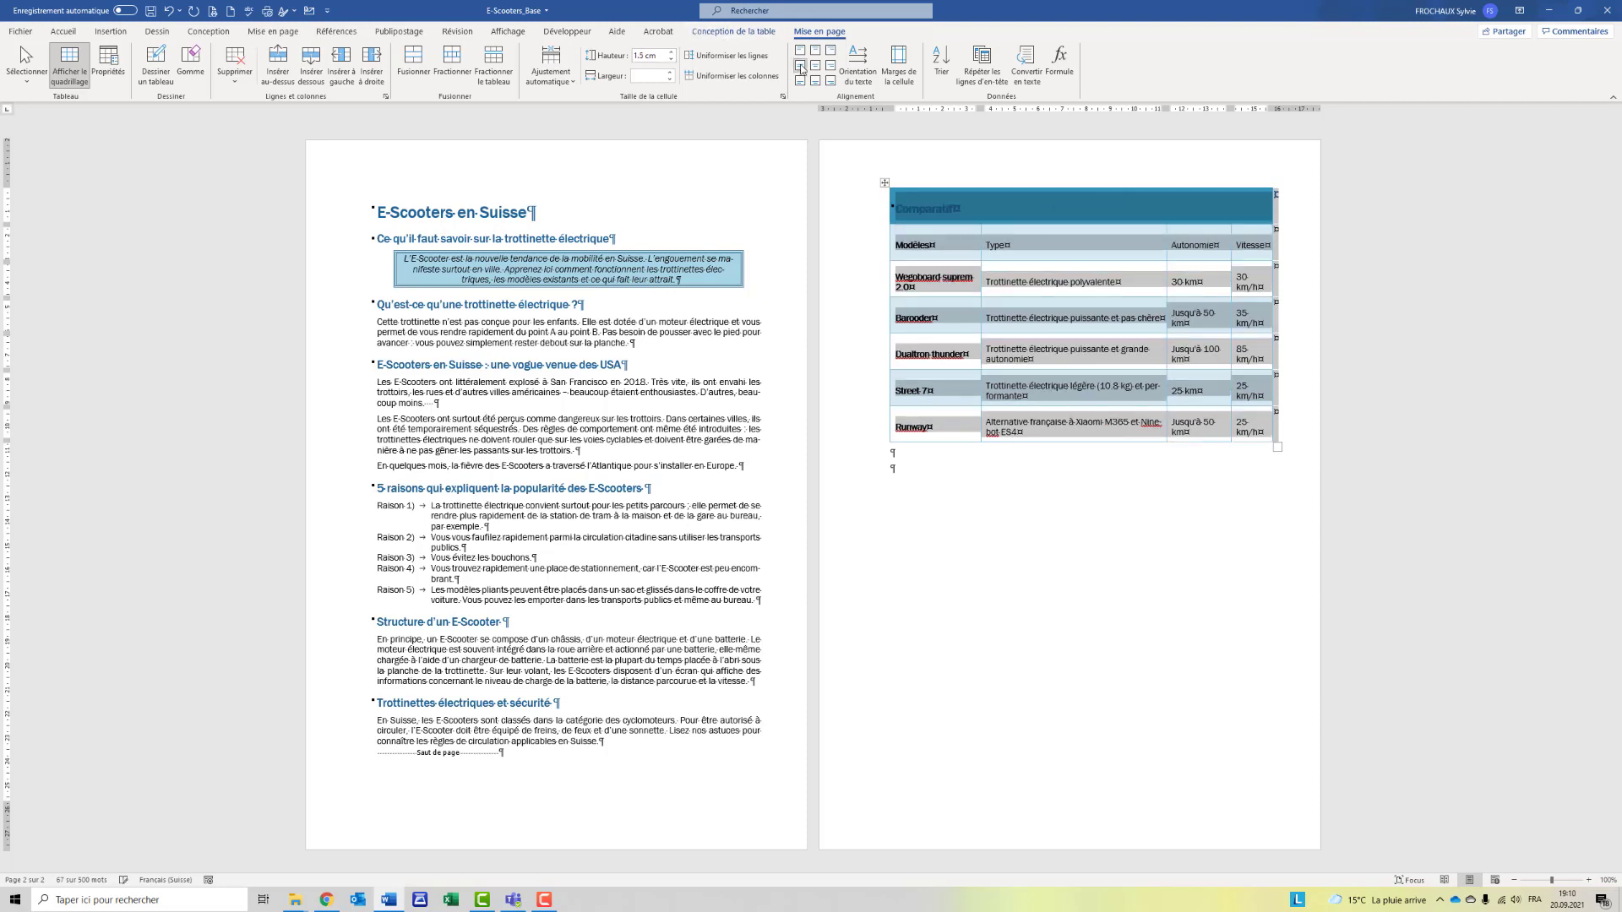
pyautogui.click(902, 209)
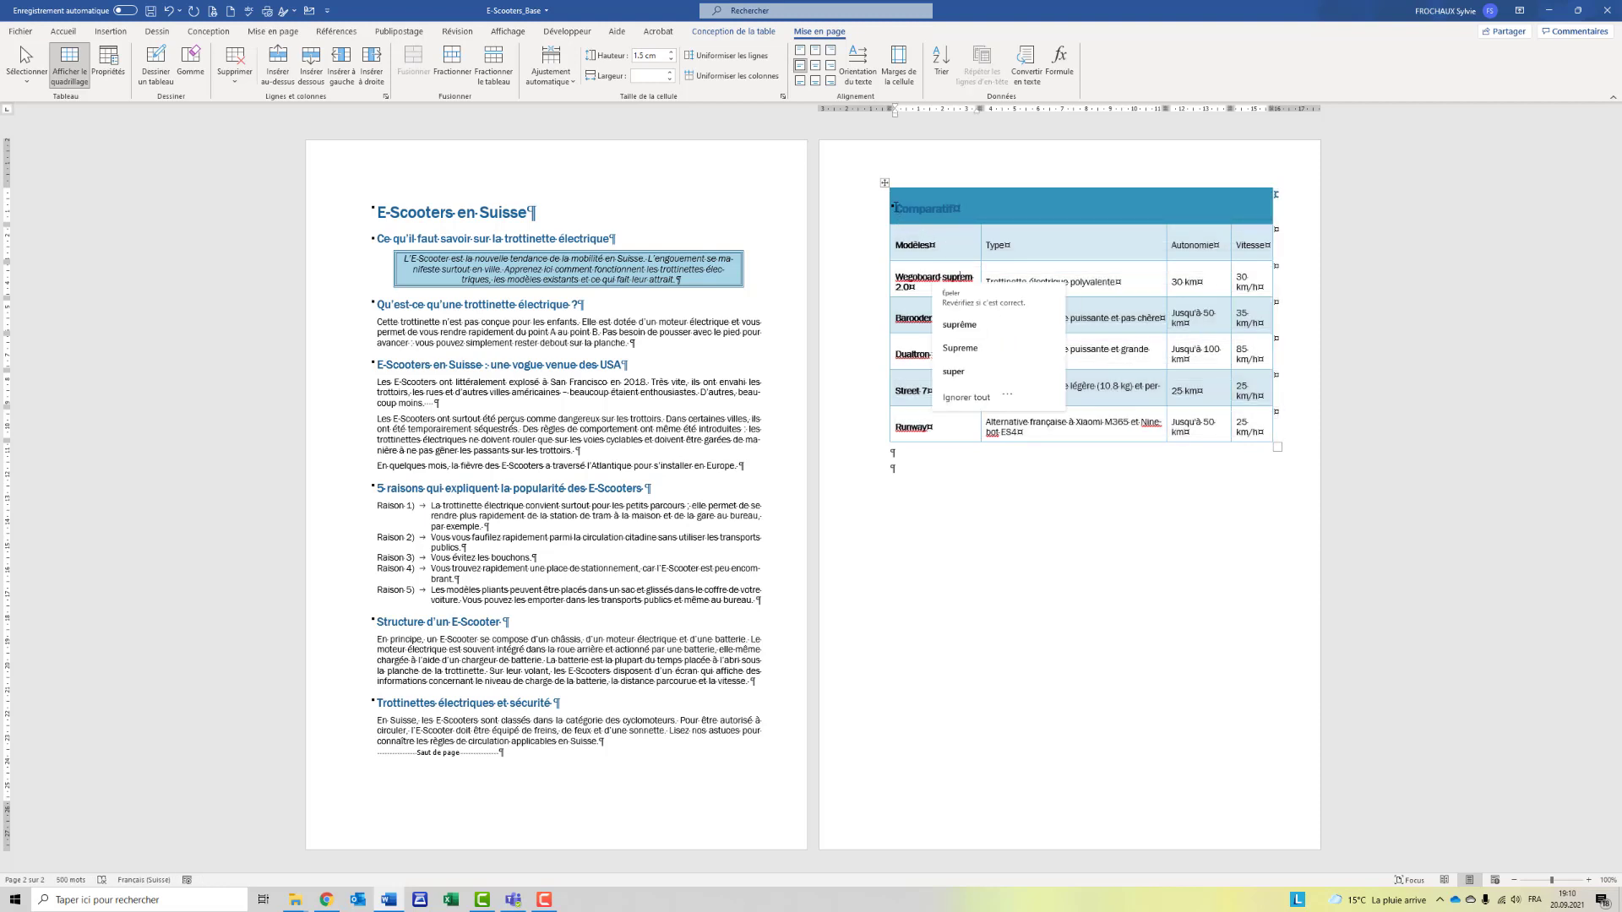
pyautogui.moveTo(896, 208); pyautogui.dragTo(953, 209)
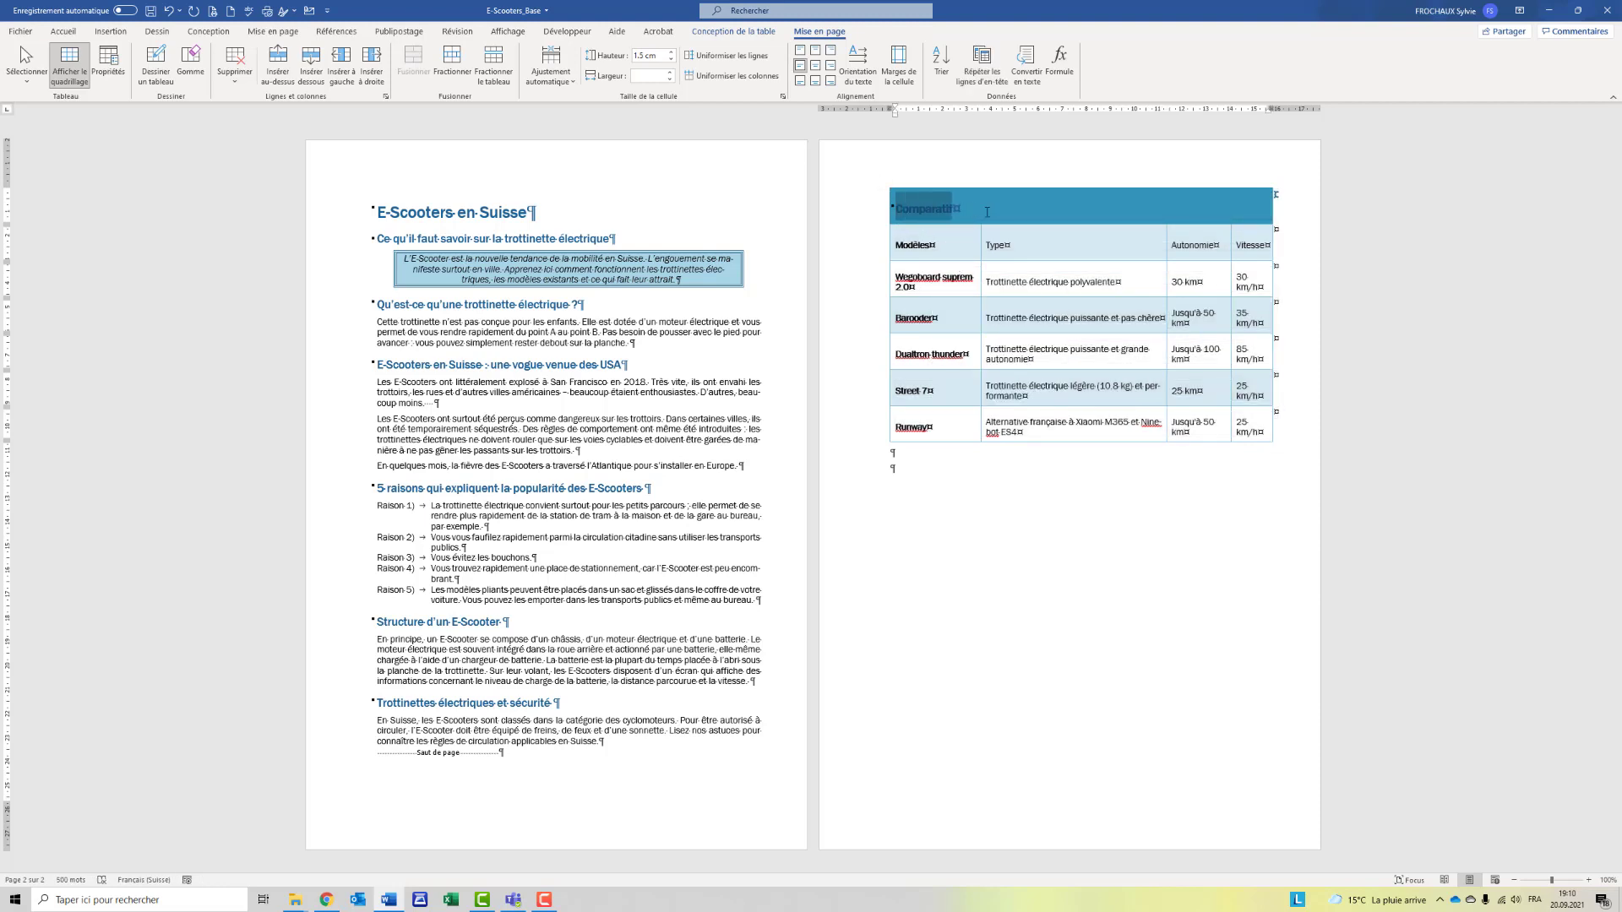
pyautogui.click(815, 65)
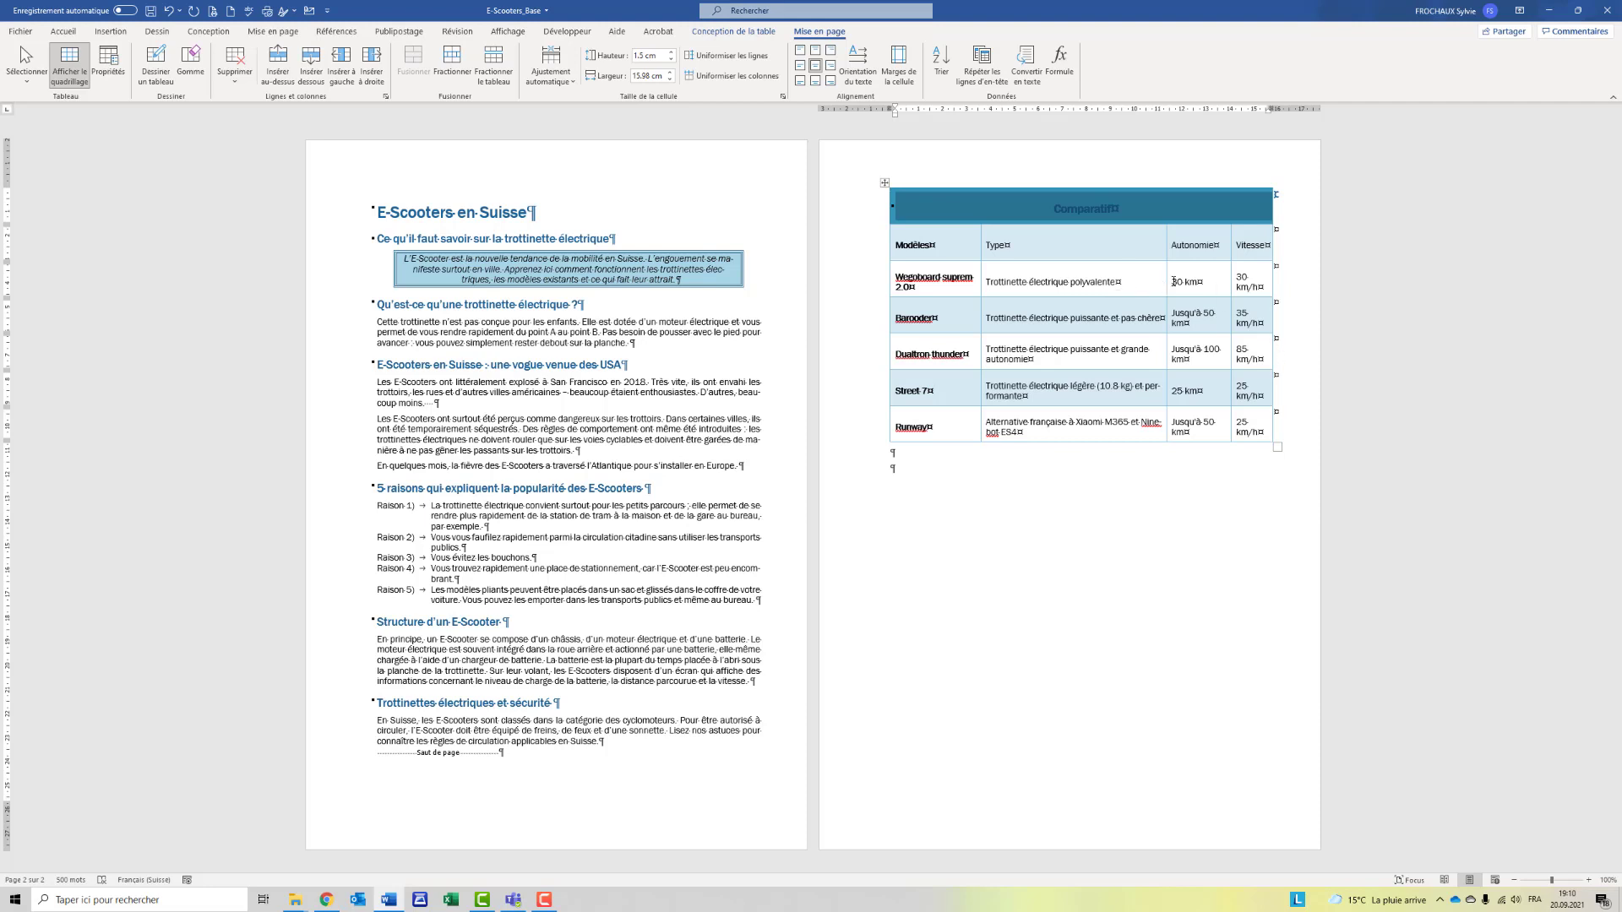
pyautogui.moveTo(986, 245); pyautogui.dragTo(1259, 245)
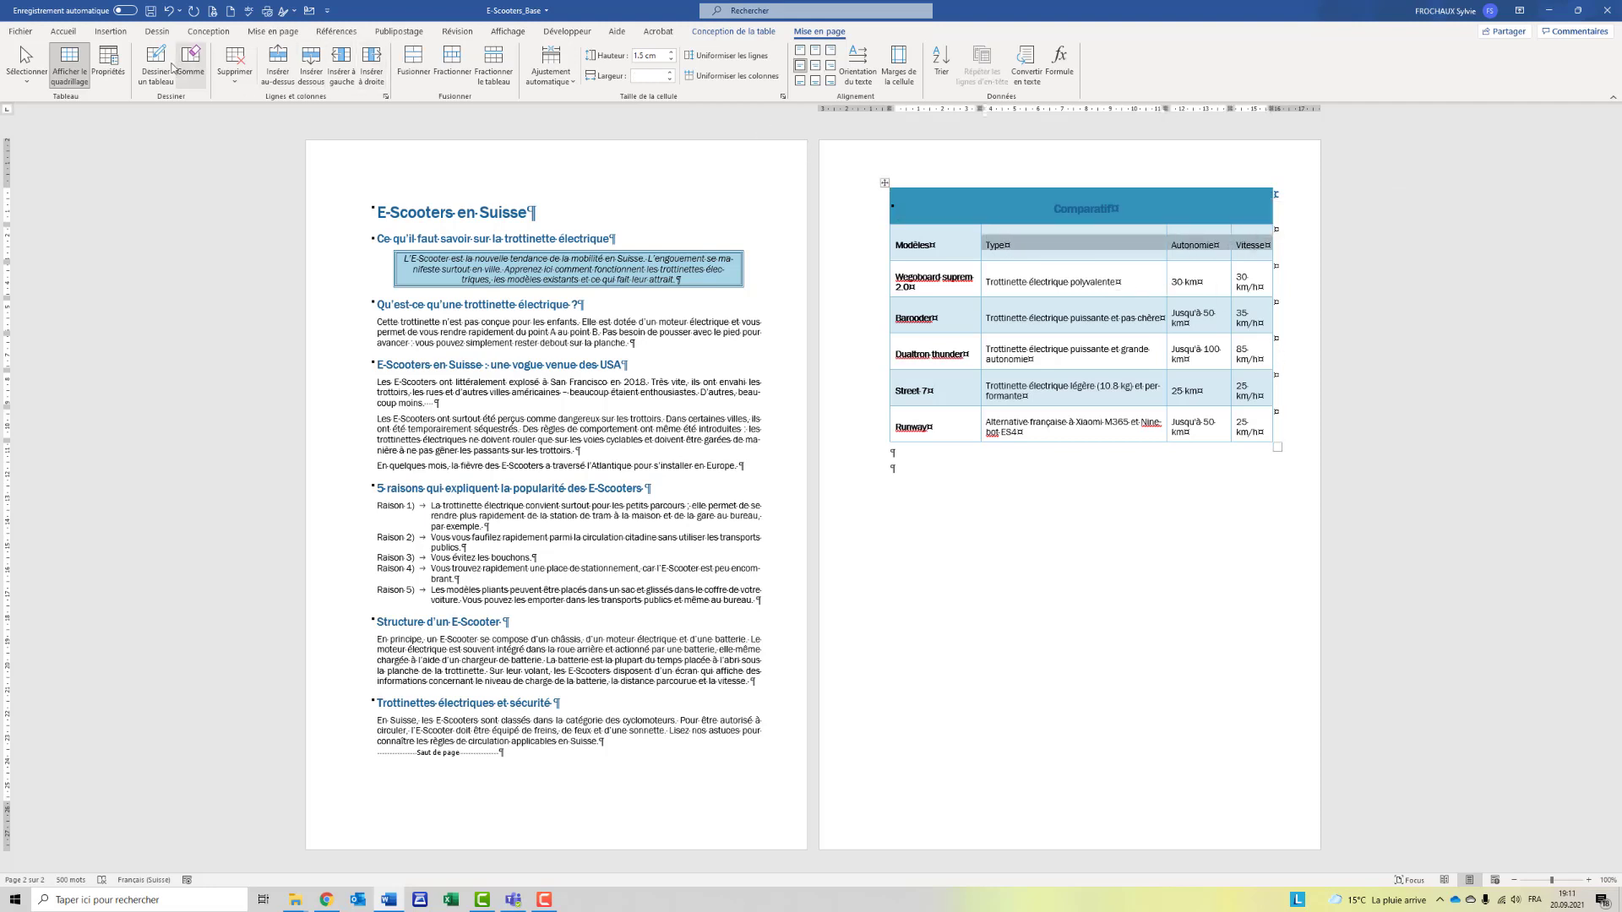
pyautogui.click(64, 31)
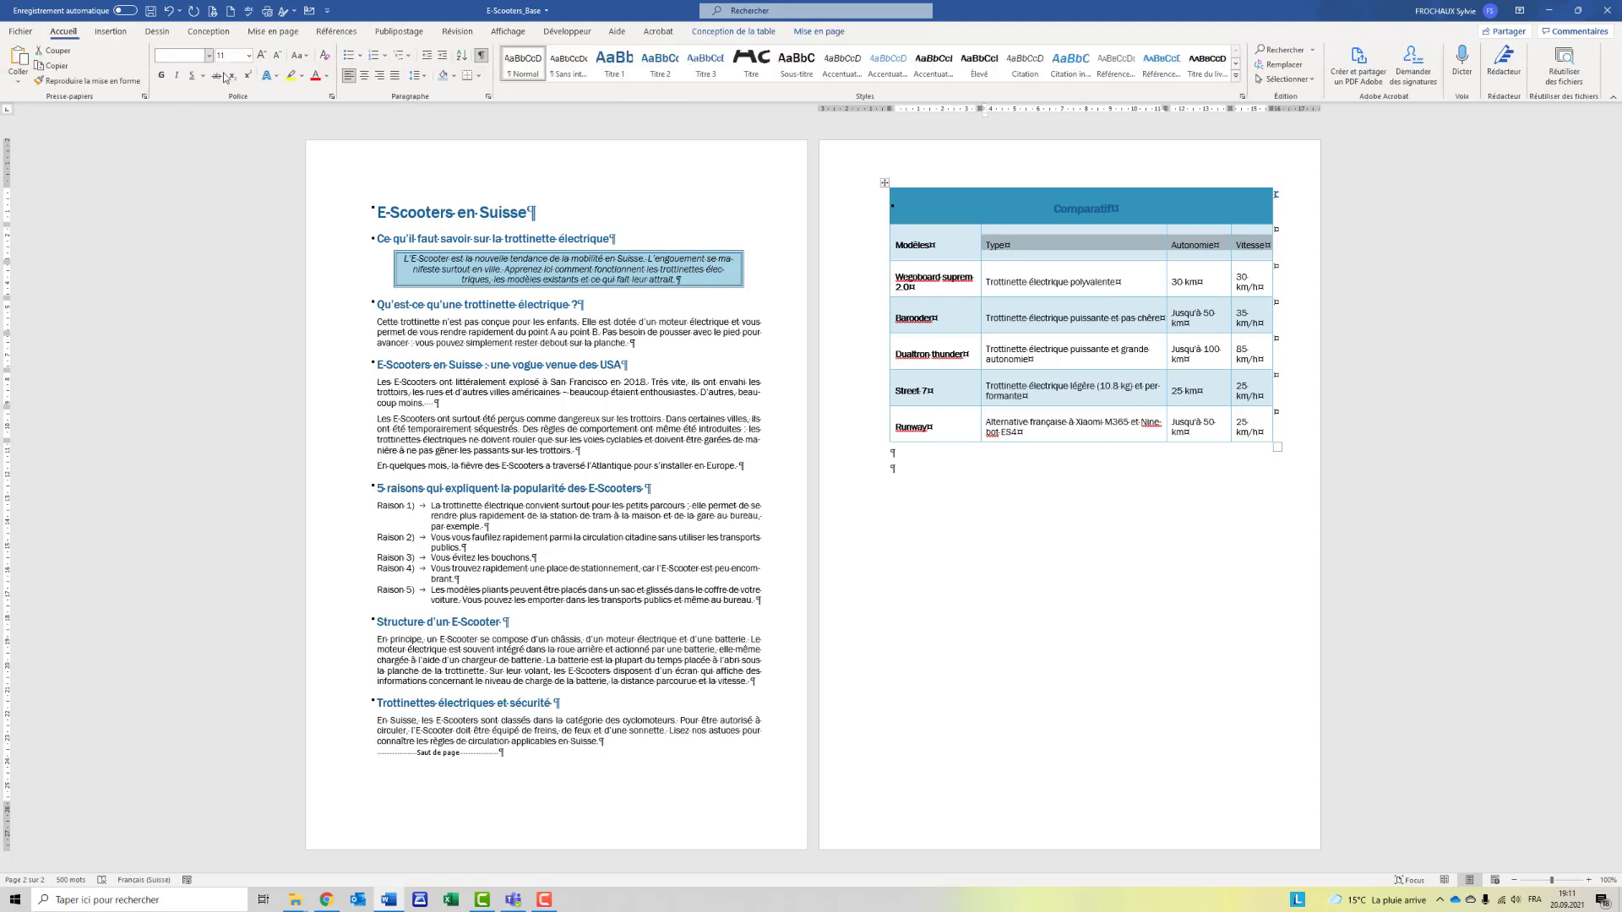
# Step: Bold the Type, Autonomie and Vitesse headings, then place the cursor before 'Les E-Scooters ont surtout'
pyautogui.click(161, 75)
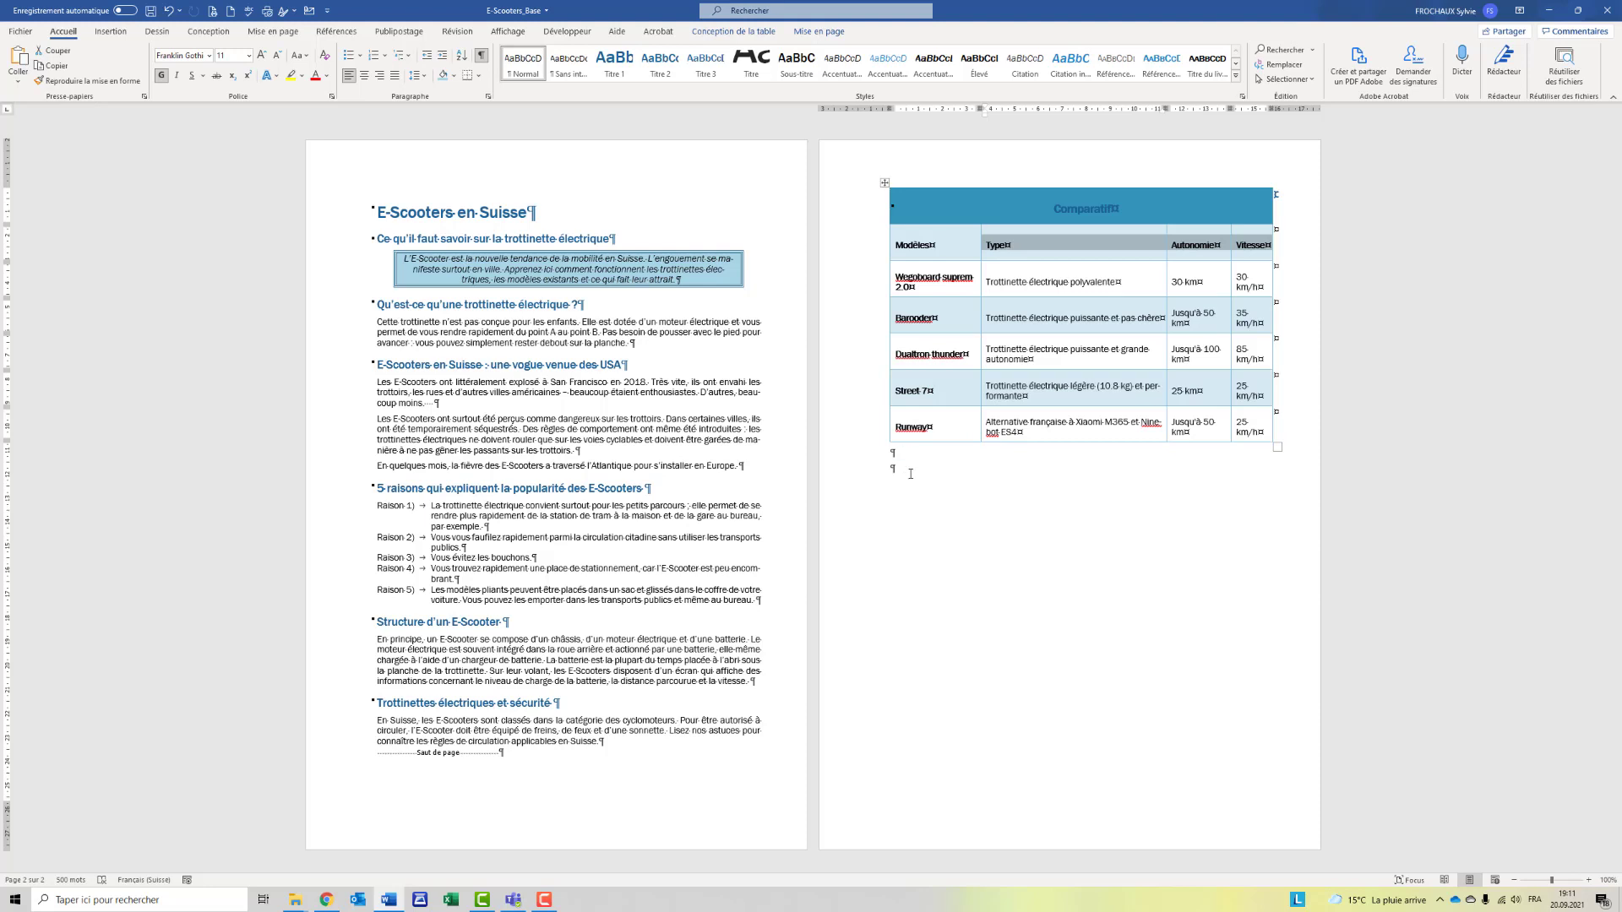
pyautogui.click(889, 461)
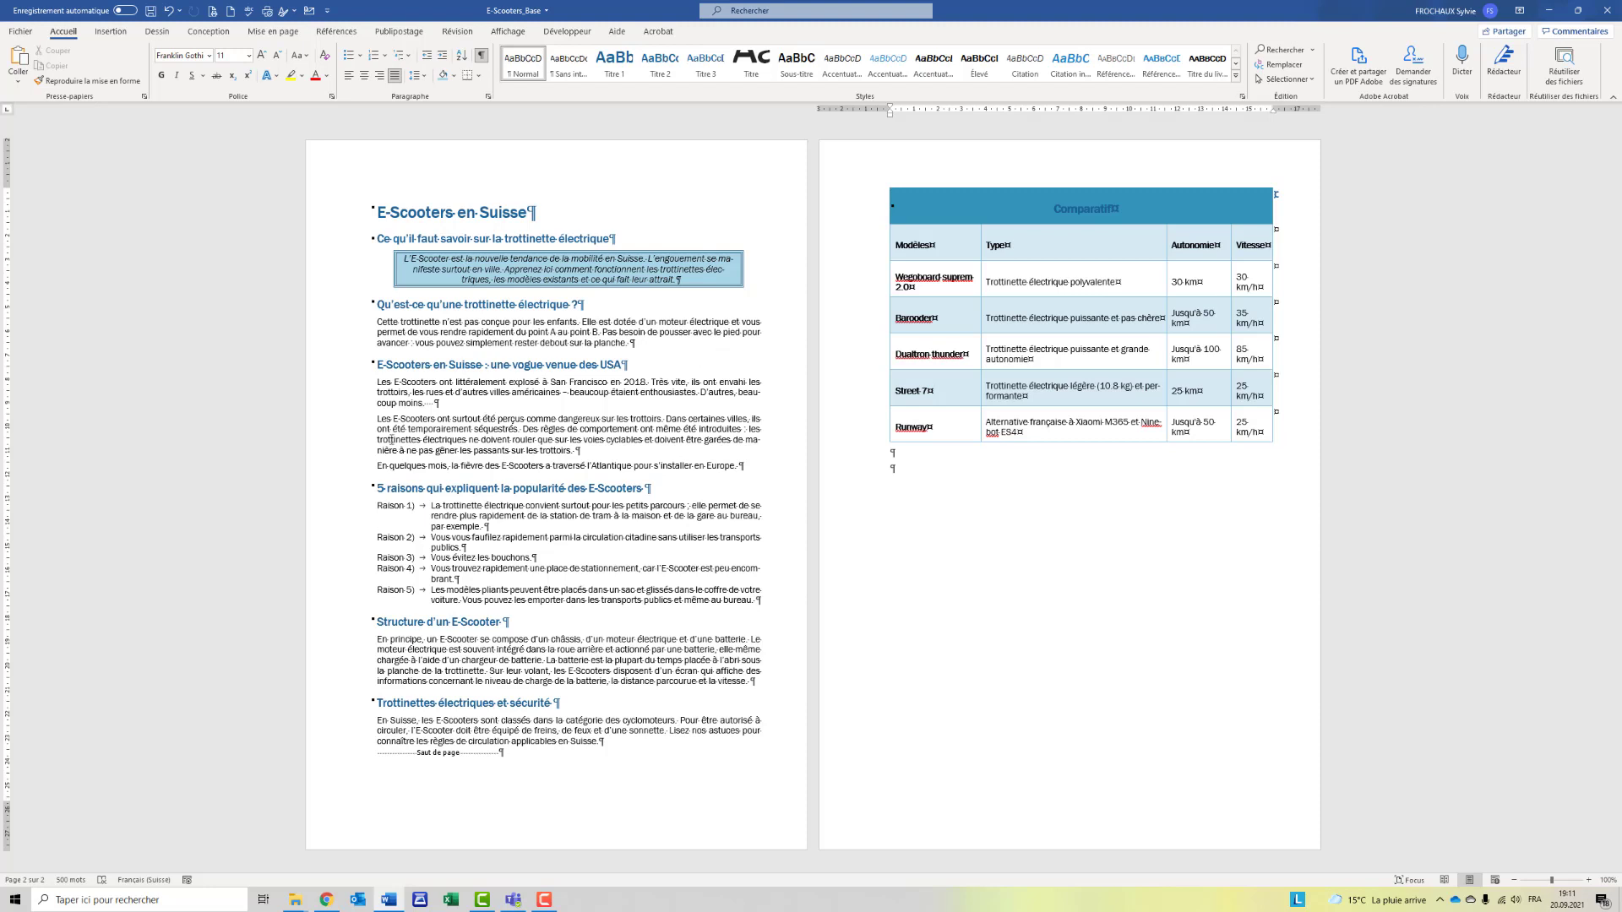
pyautogui.moveTo(377, 419); pyautogui.dragTo(383, 420)
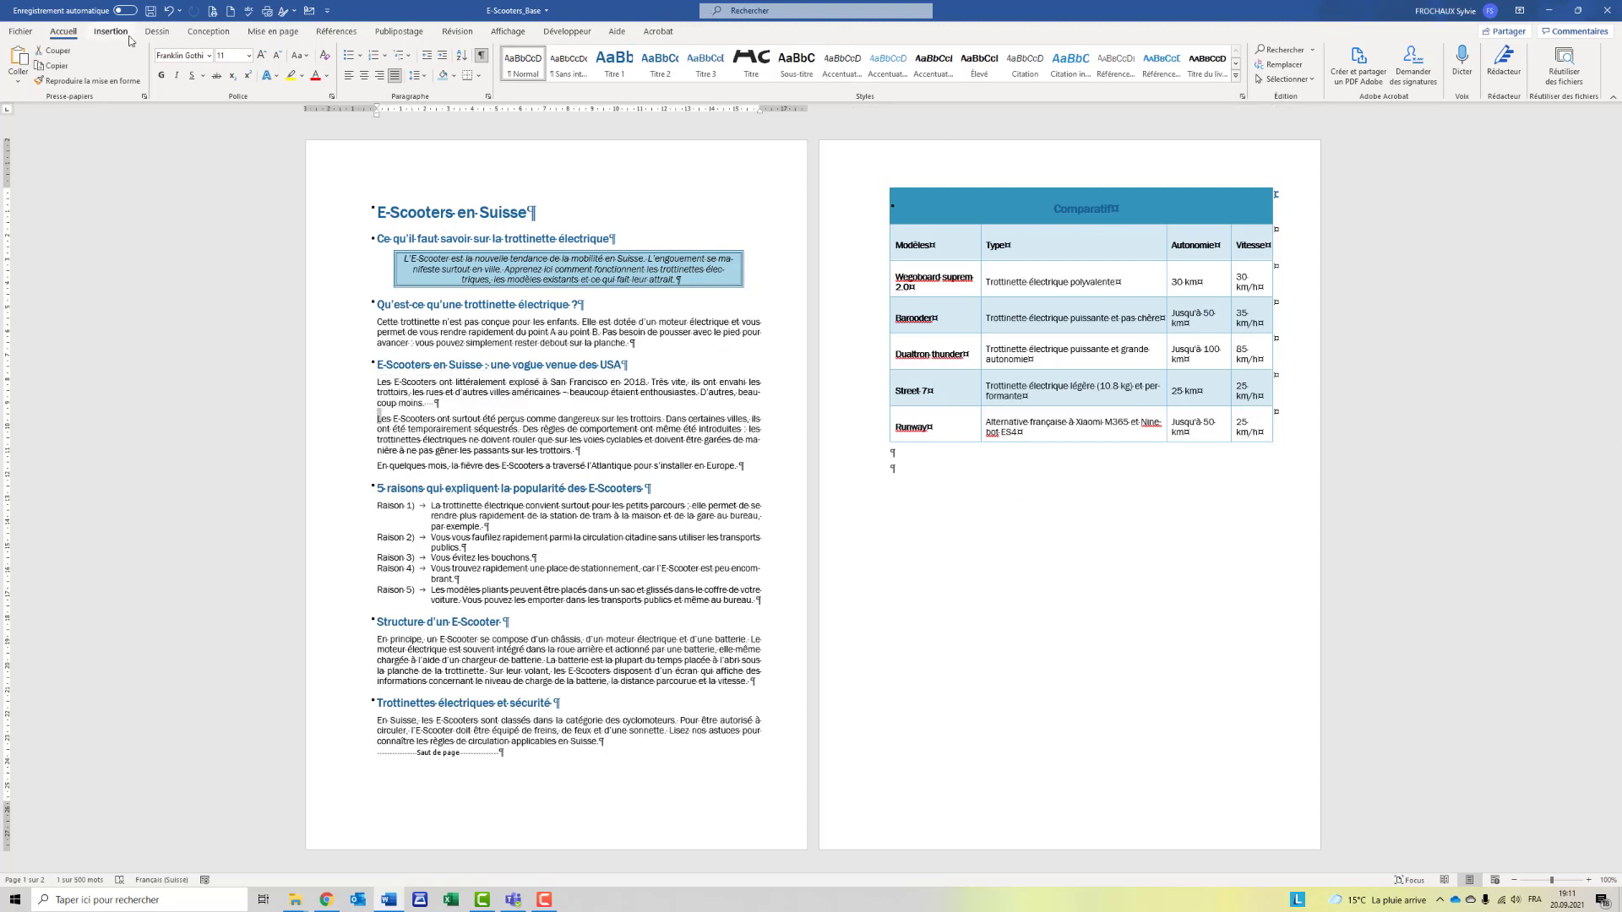
# Step: Find the drop cap options via Rechercher and set an in-text (Dans le texte) drop cap 2 lines tall
pyautogui.click(761, 10)
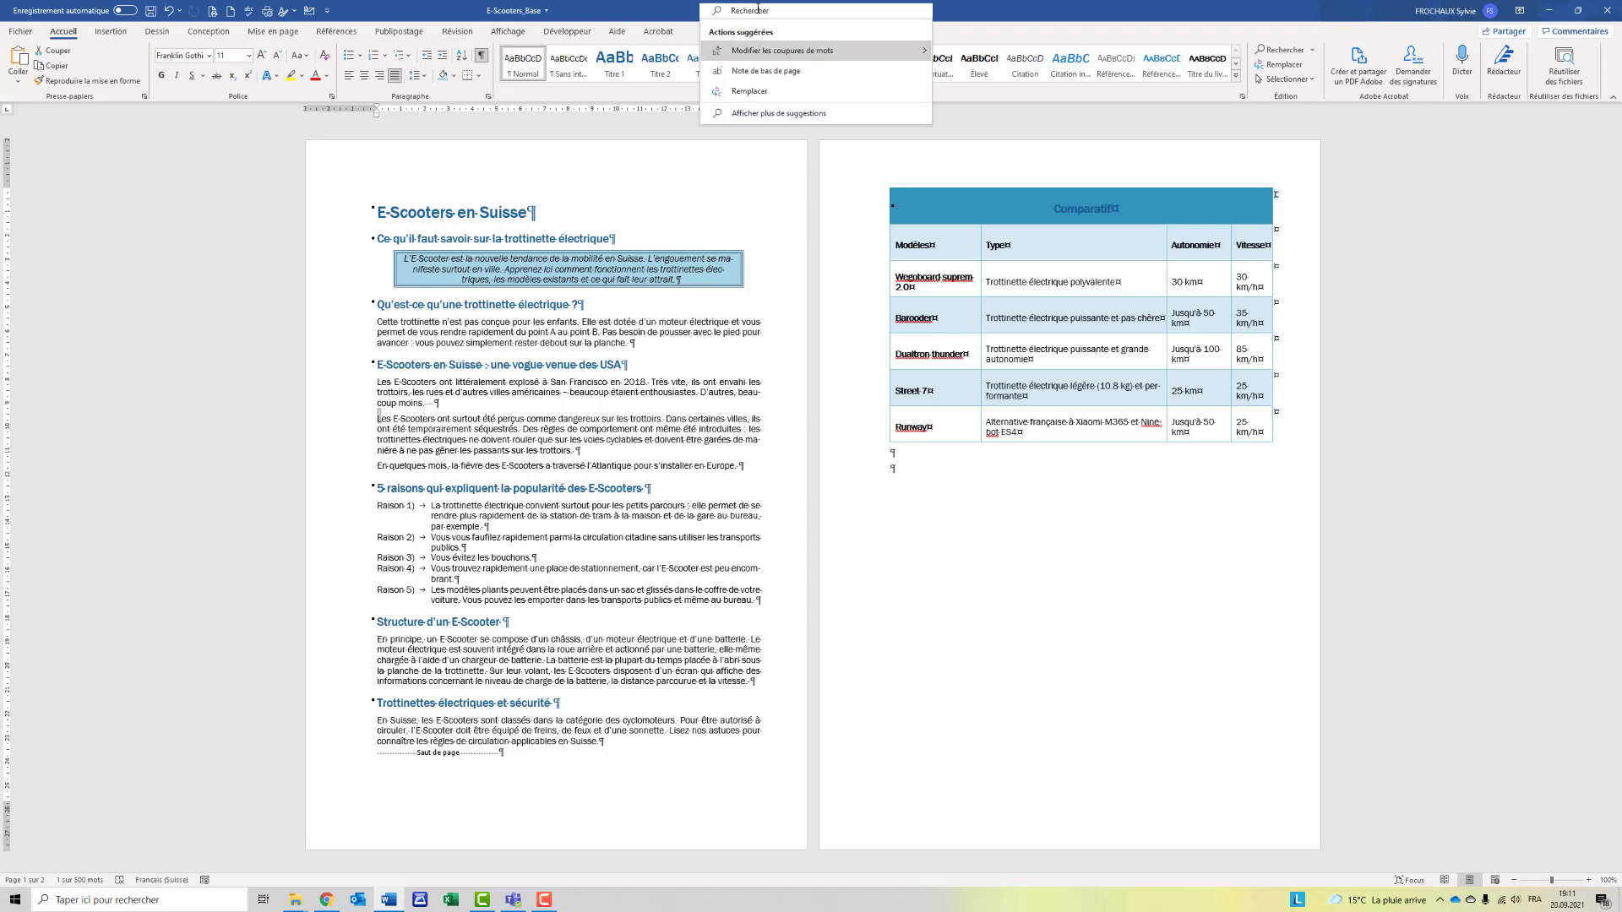
pyautogui.write('let')
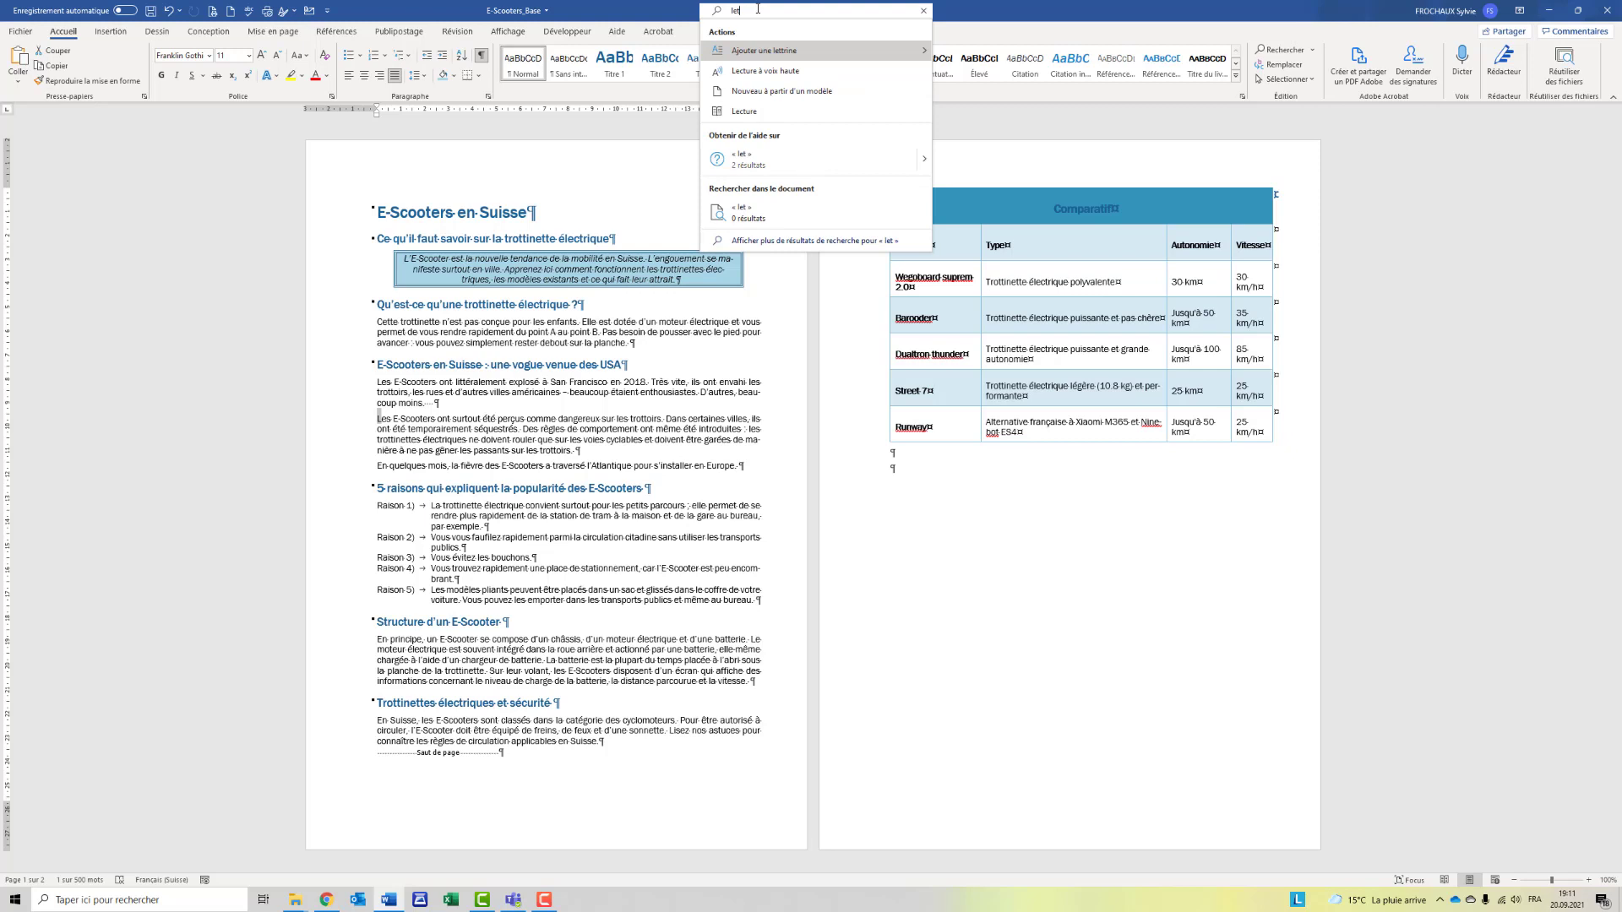
pyautogui.moveTo(754, 58)
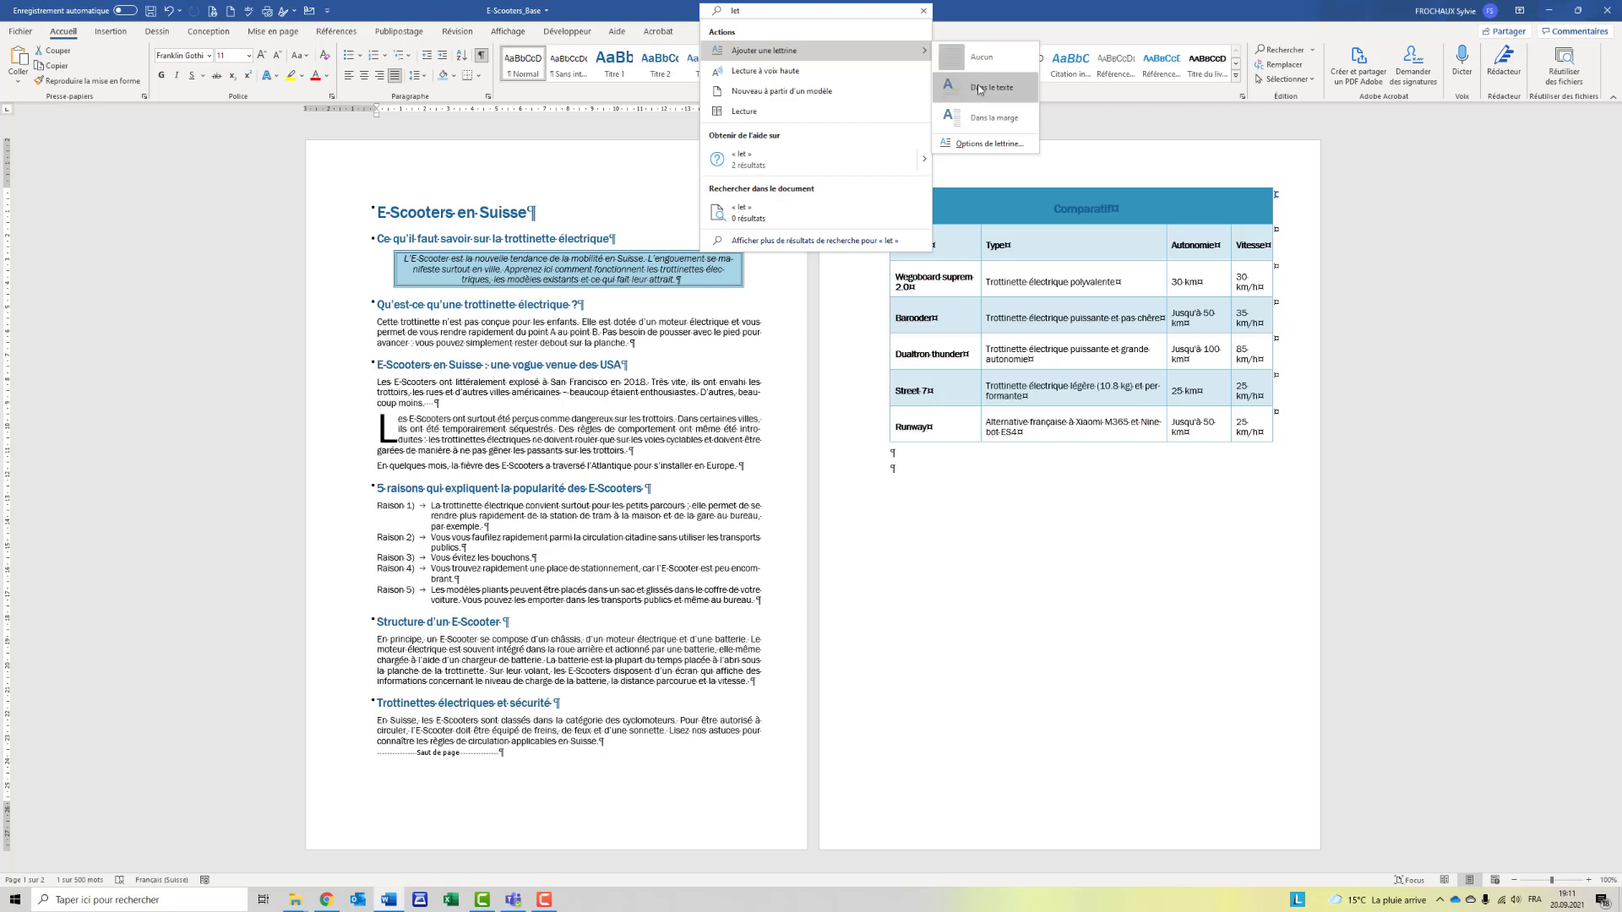
pyautogui.click(979, 143)
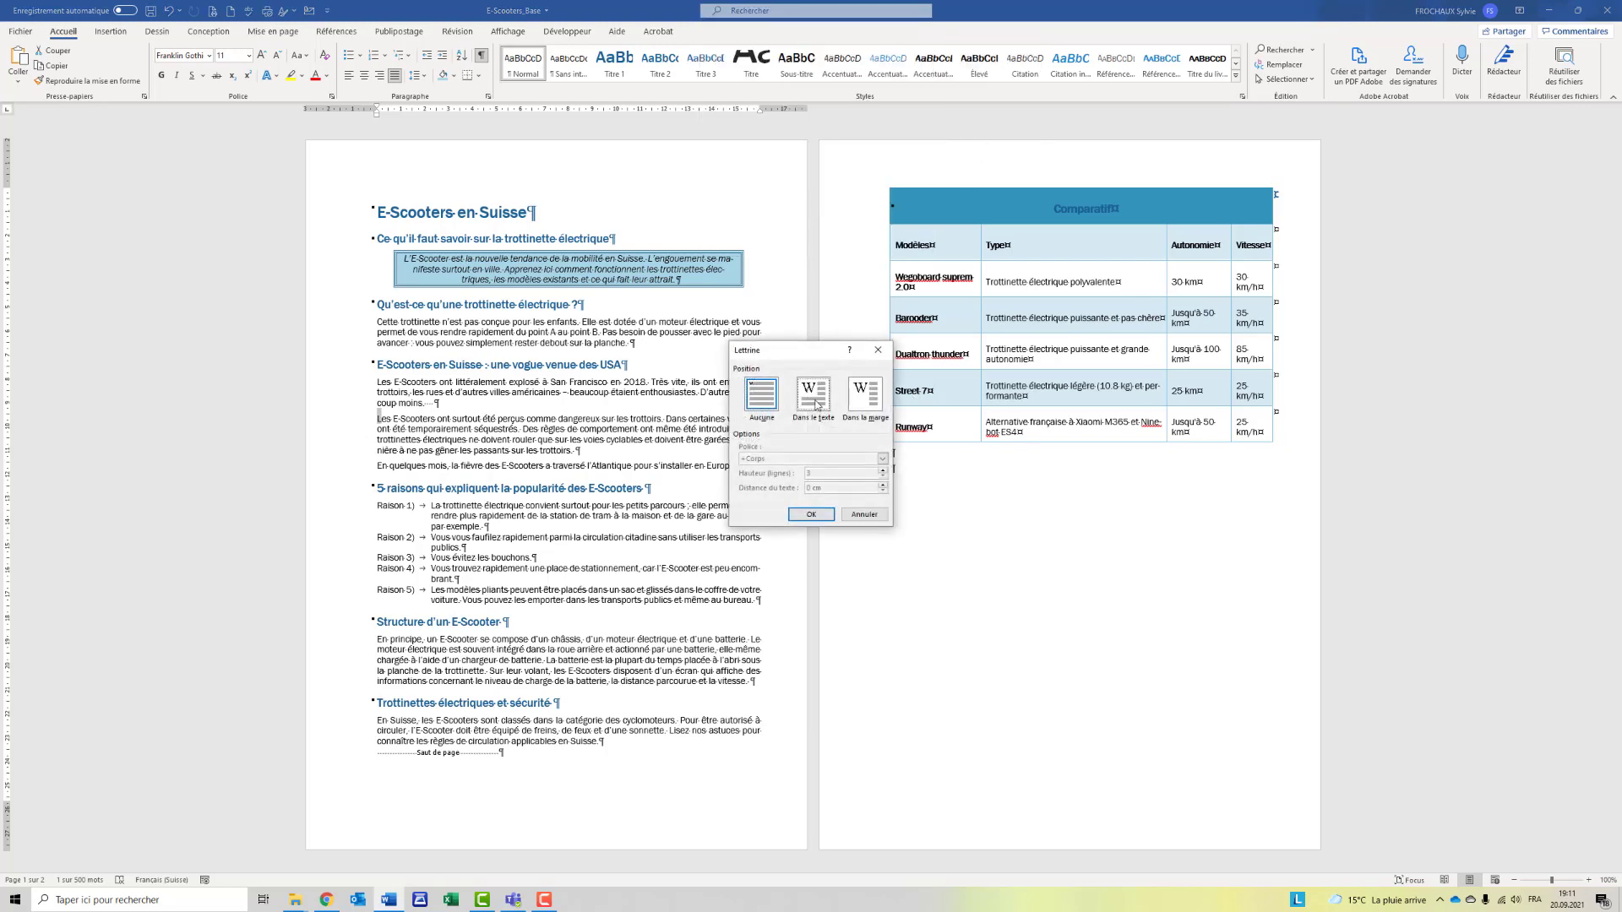
pyautogui.click(814, 397)
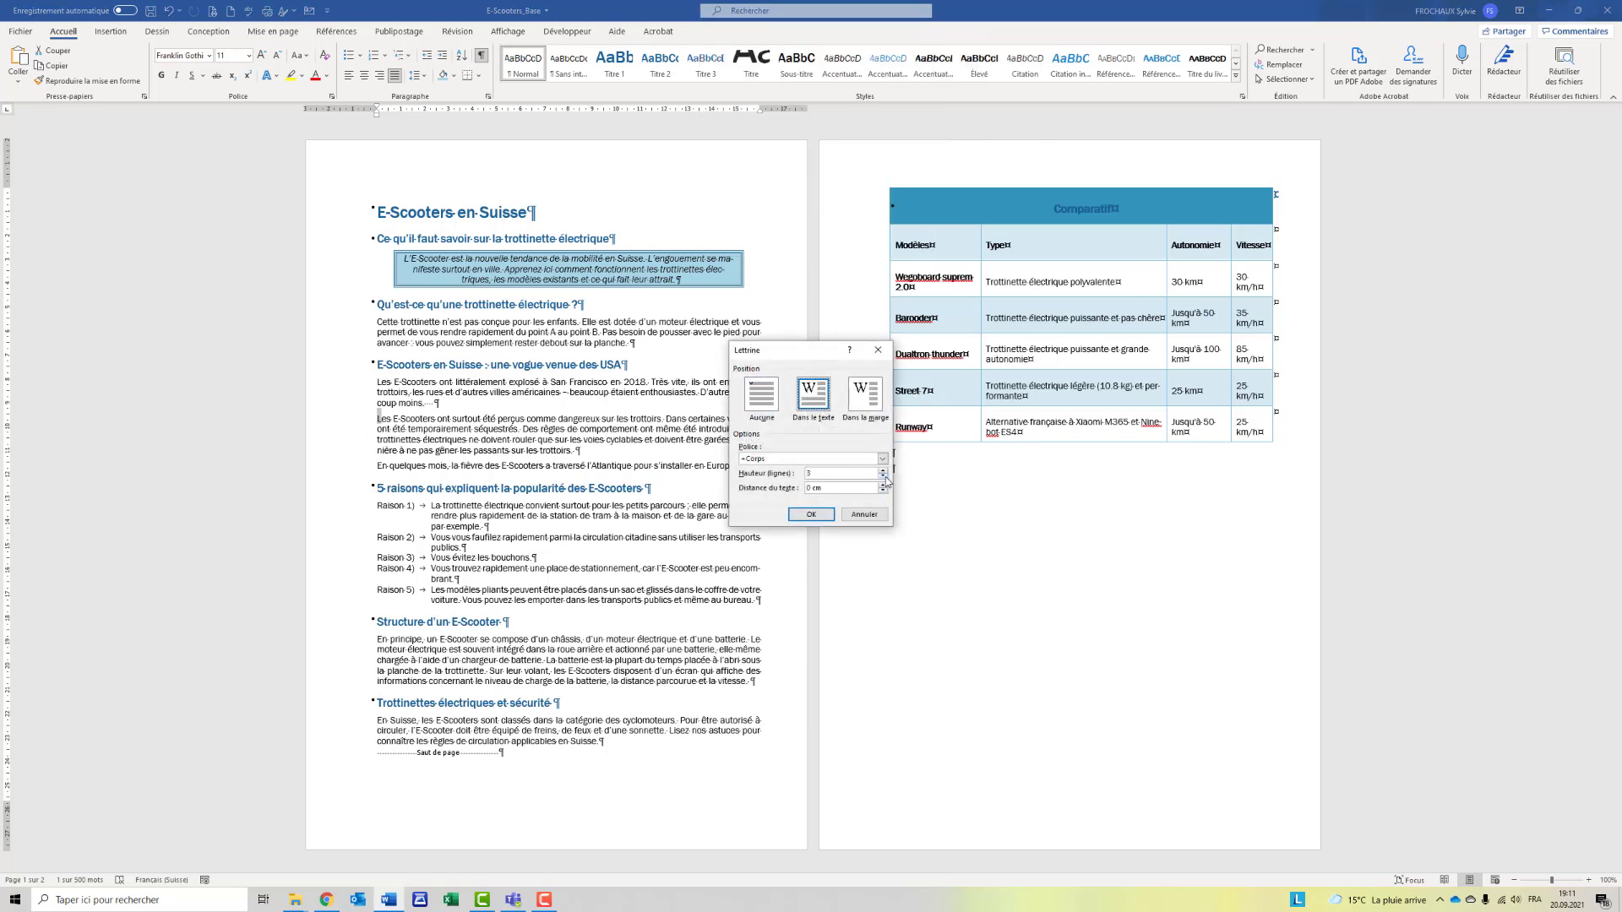
pyautogui.click(882, 477)
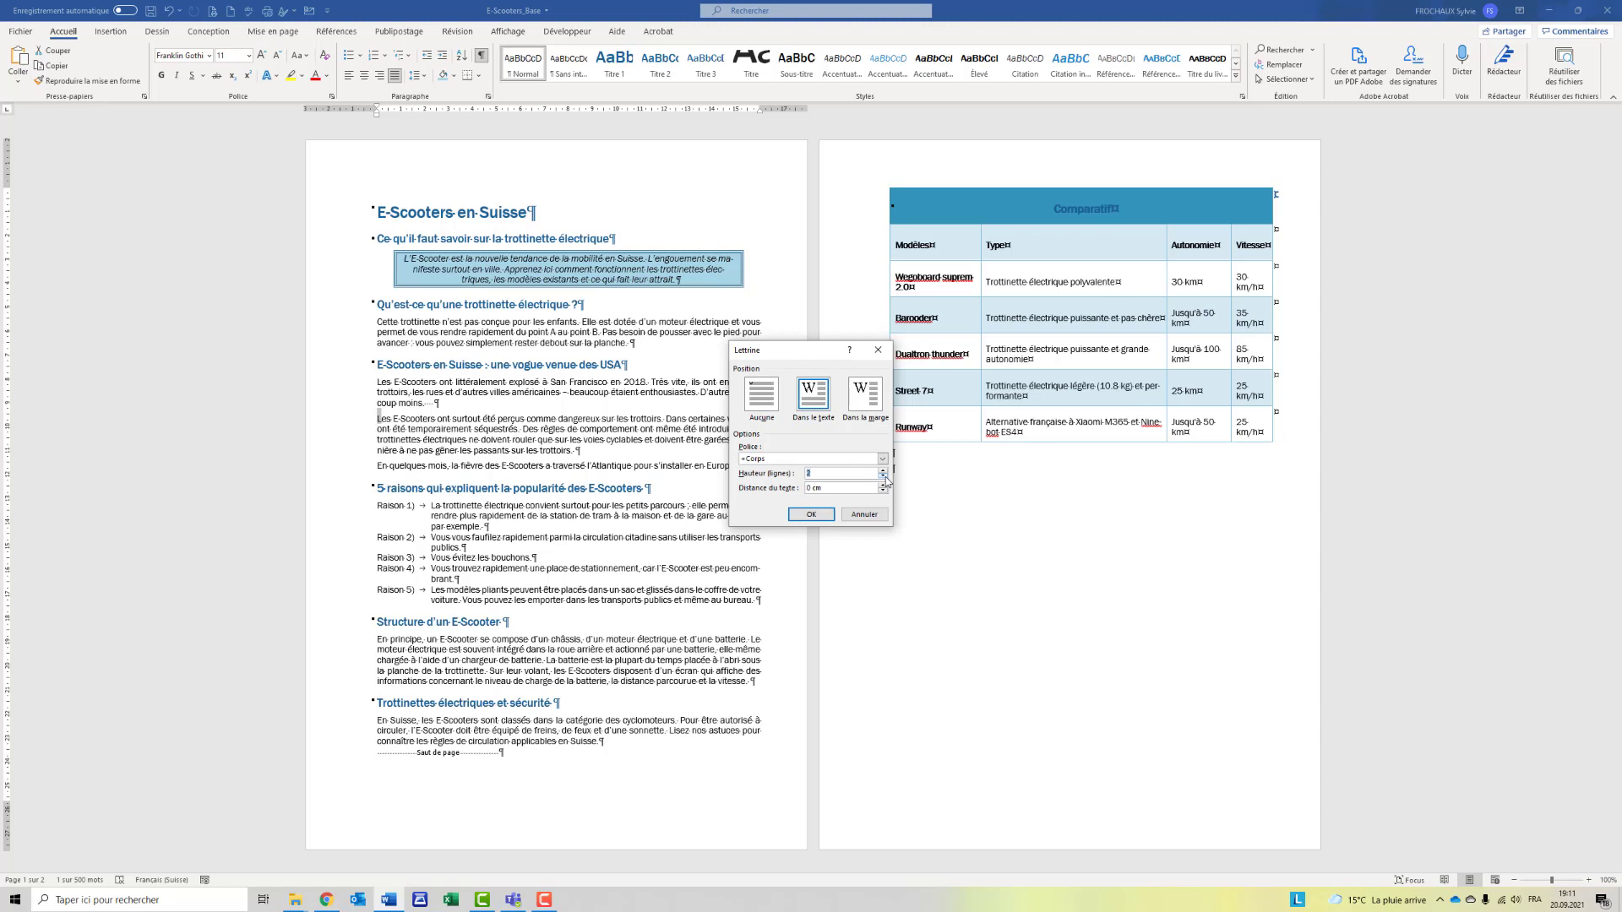
# Step: Apply the two-line drop cap L to the paragraph
pyautogui.click(811, 514)
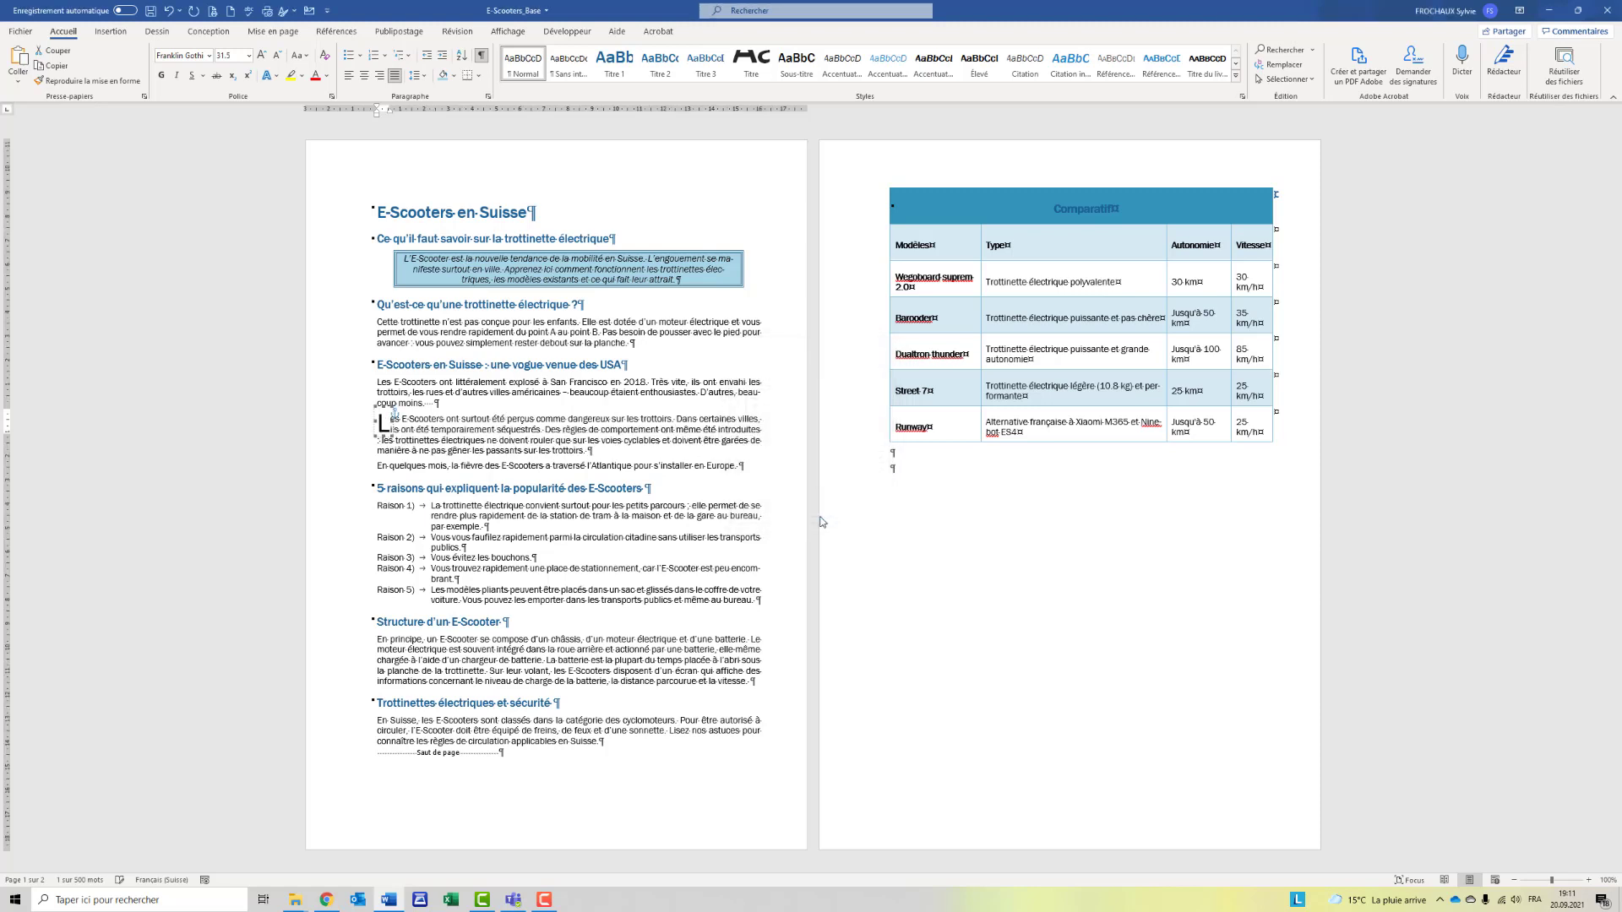
pyautogui.click(112, 32)
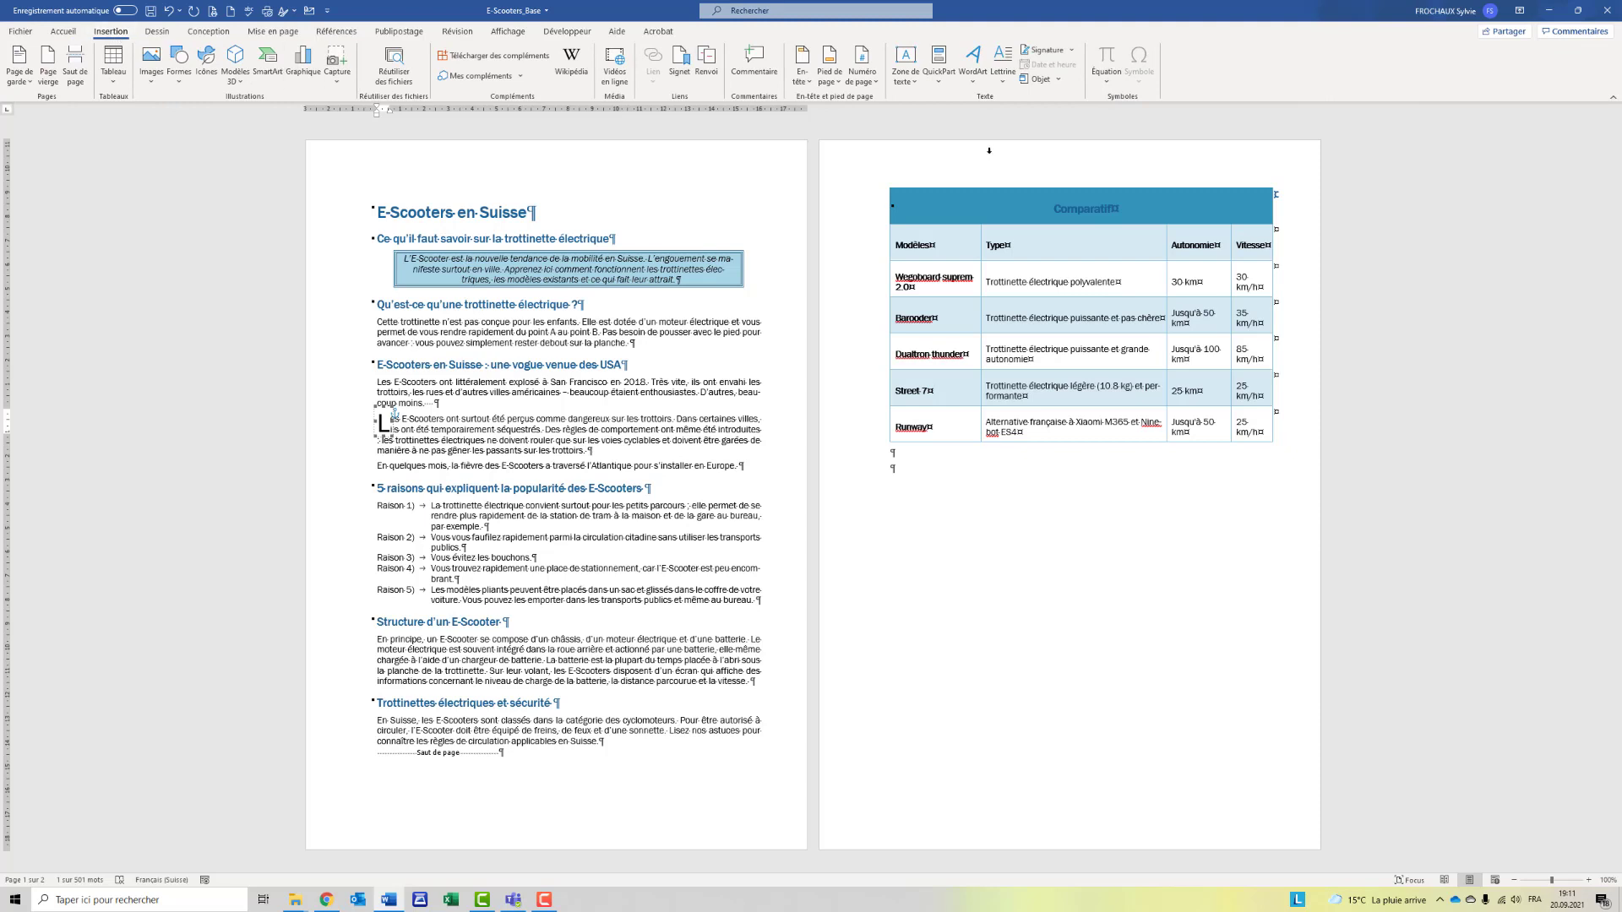
pyautogui.click(586, 445)
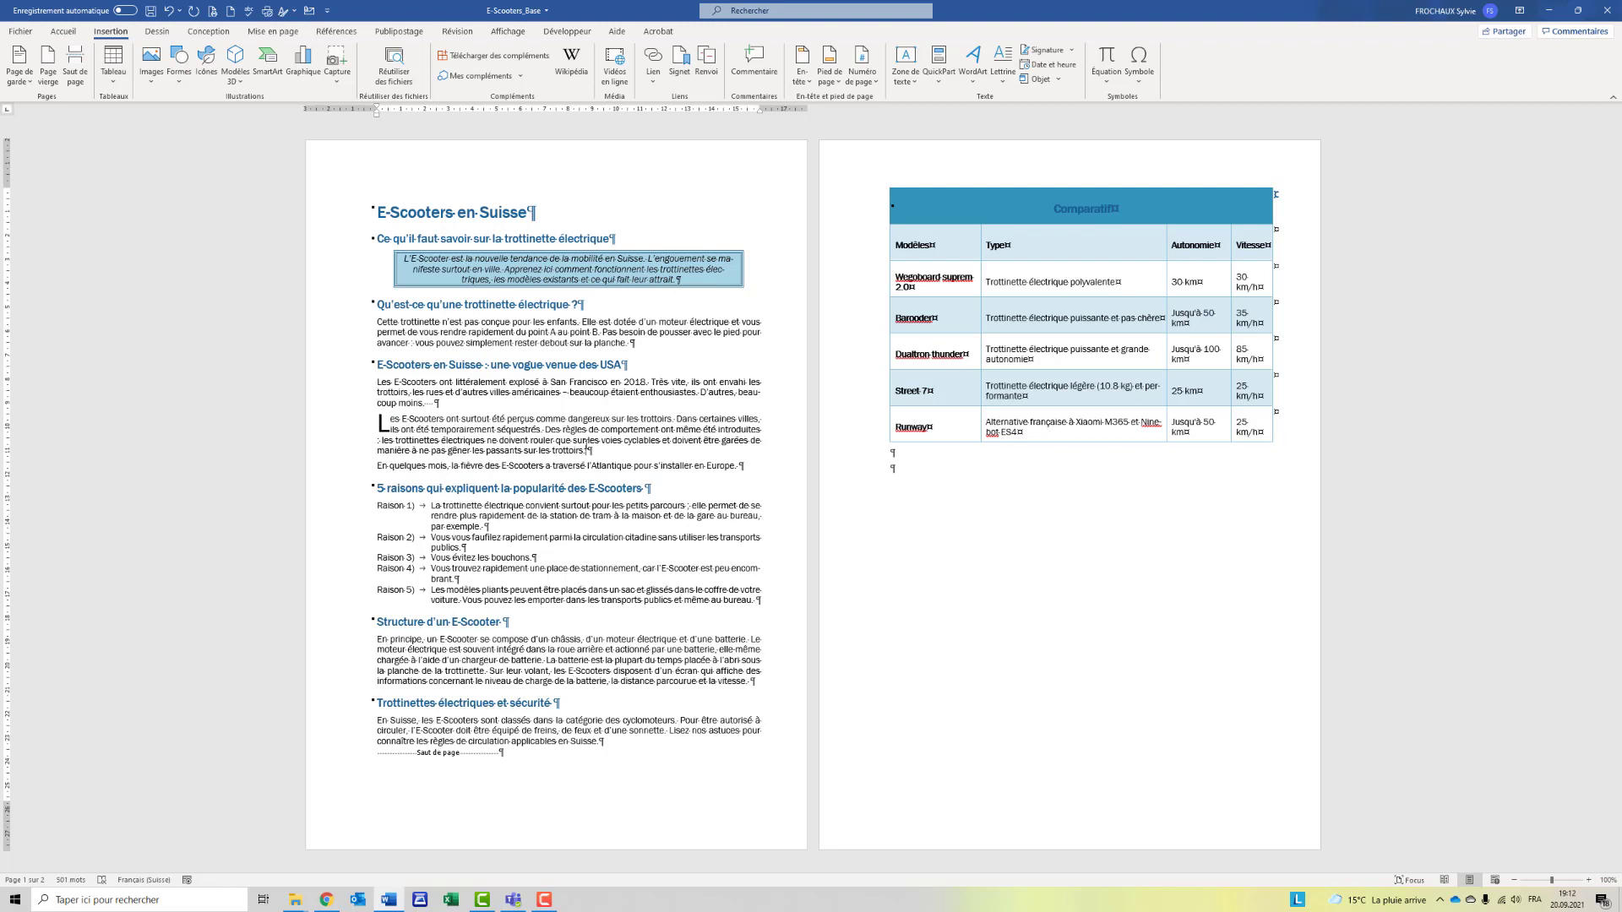
# Step: Insert the file name E-Scooters_Base into the footer, followed by a tab
pyautogui.doubleClick(419, 816)
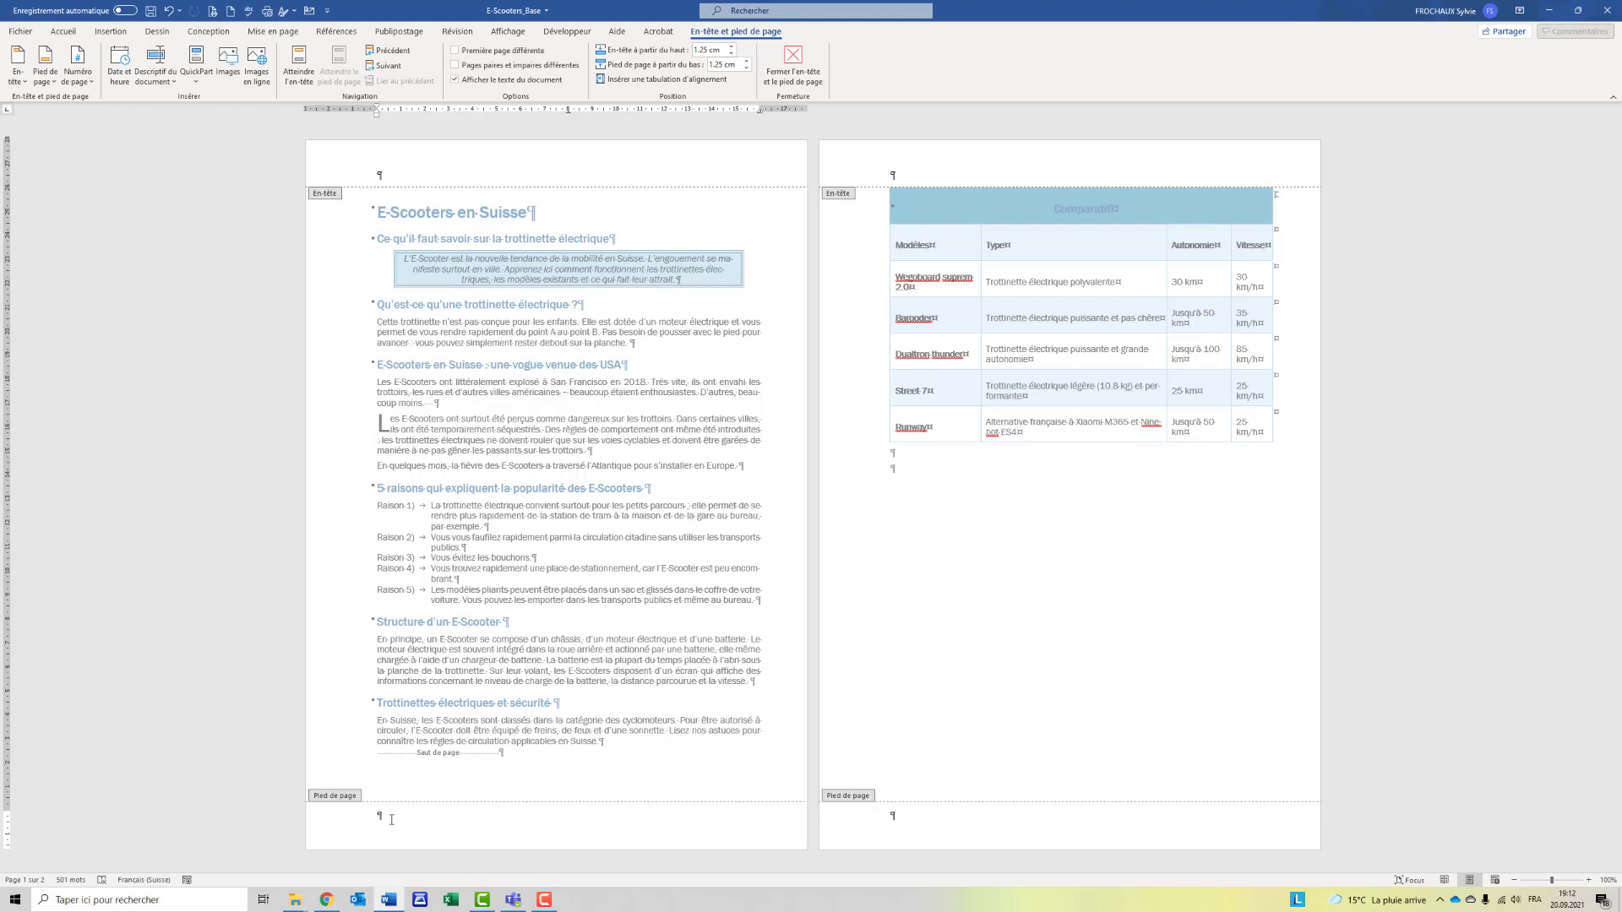
pyautogui.click(152, 81)
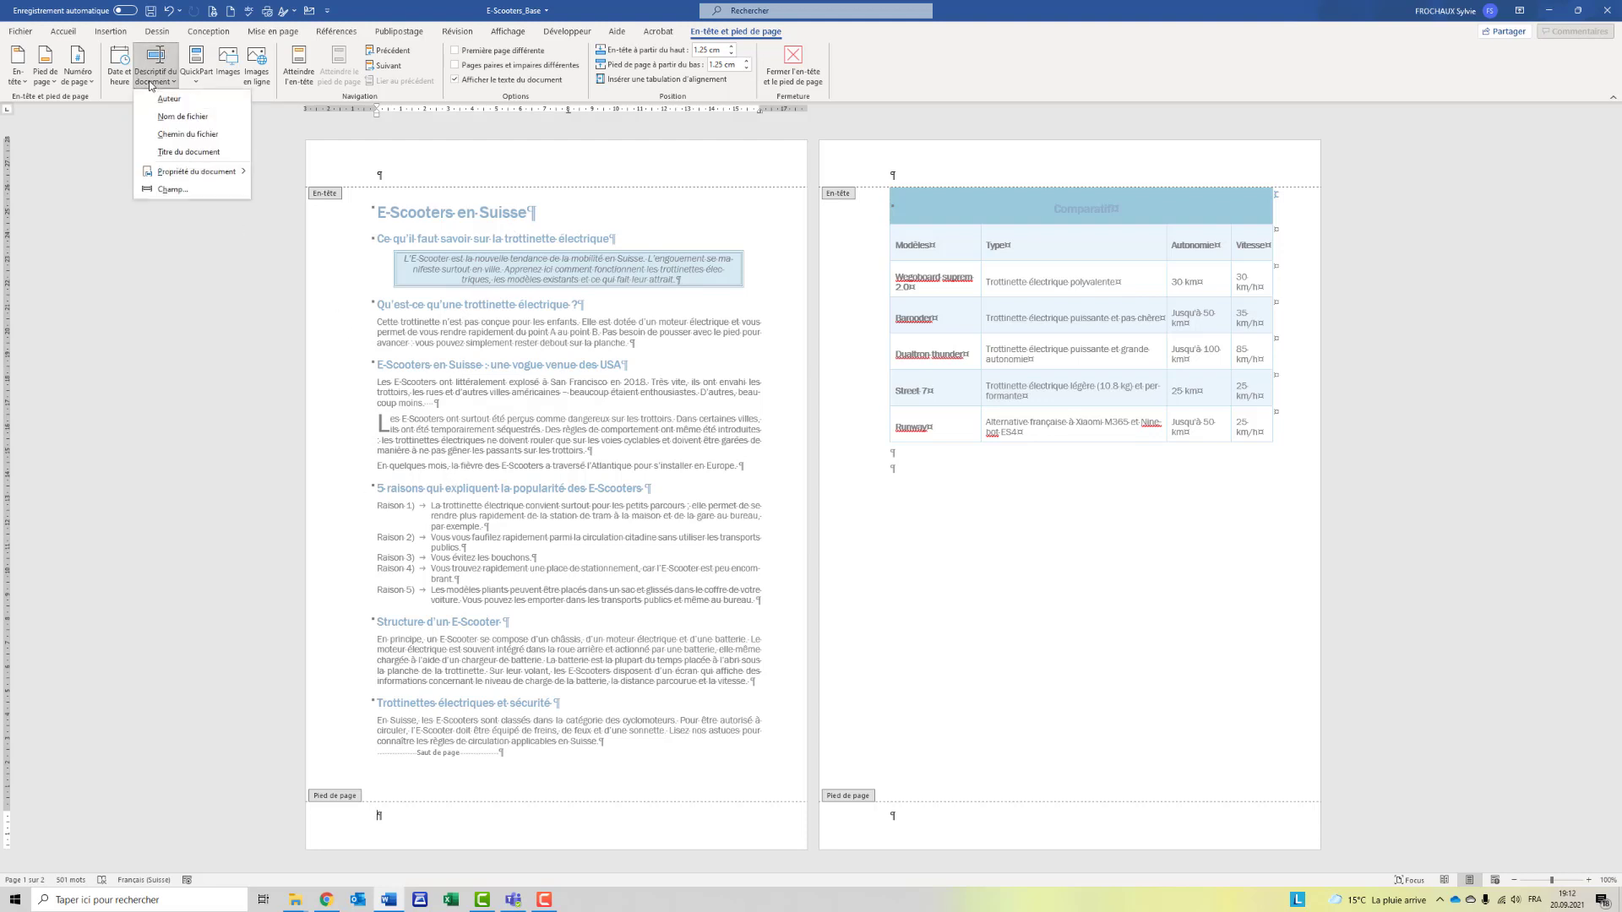
pyautogui.click(158, 112)
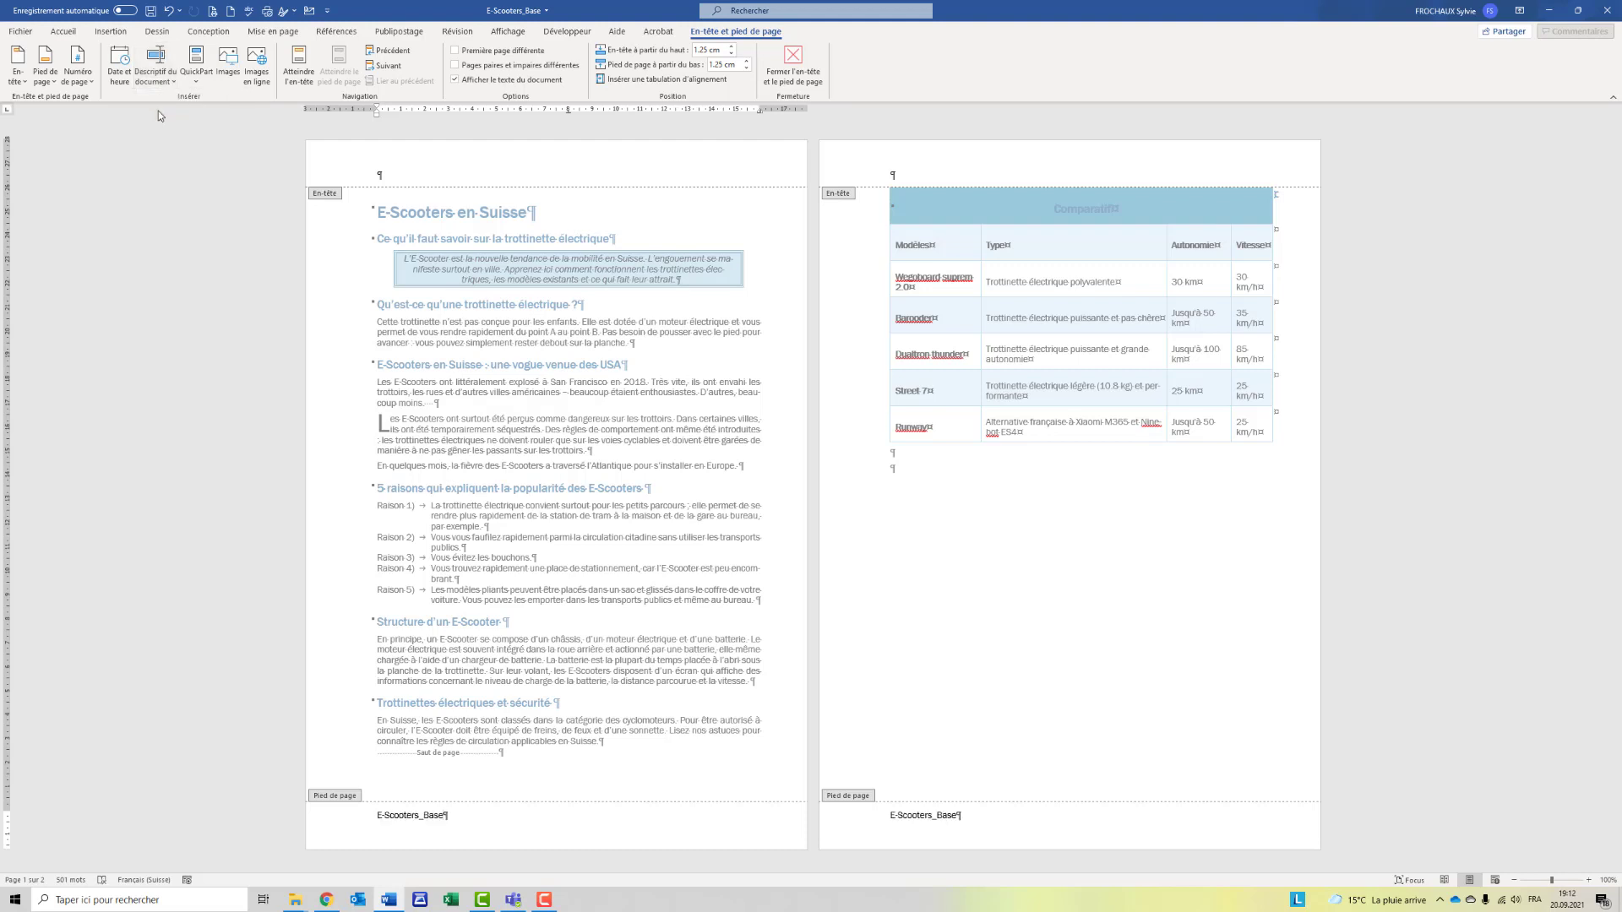
pyautogui.press('Tab')
pyautogui.click(84, 82)
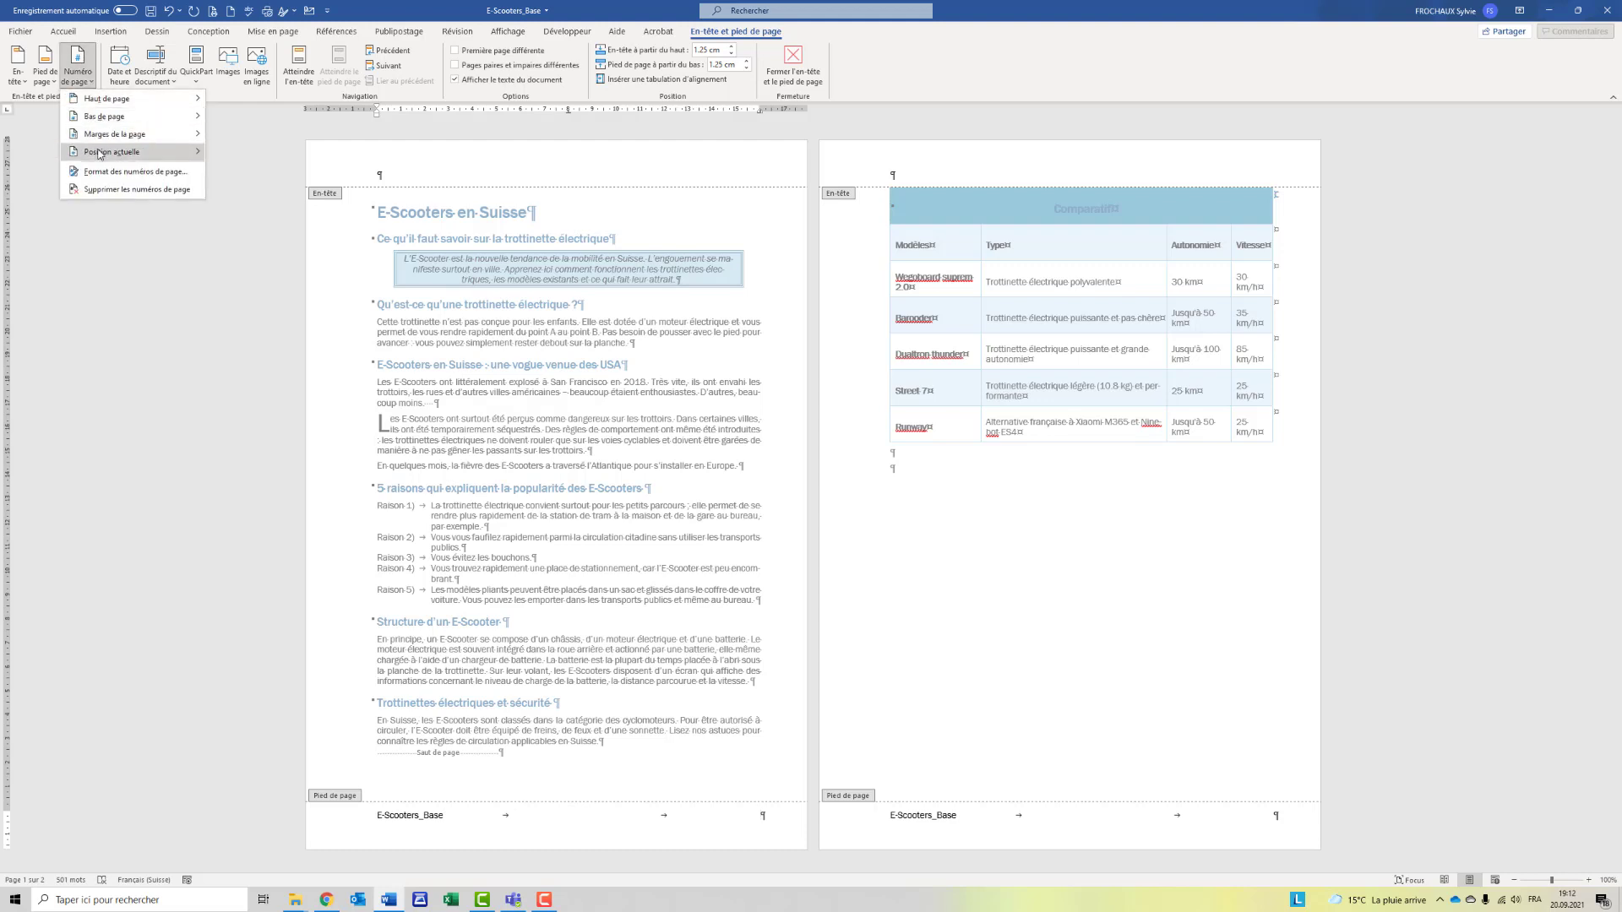
# Step: Add a bold Page X sur Y number after the file name in the footer
pyautogui.moveTo(98, 153)
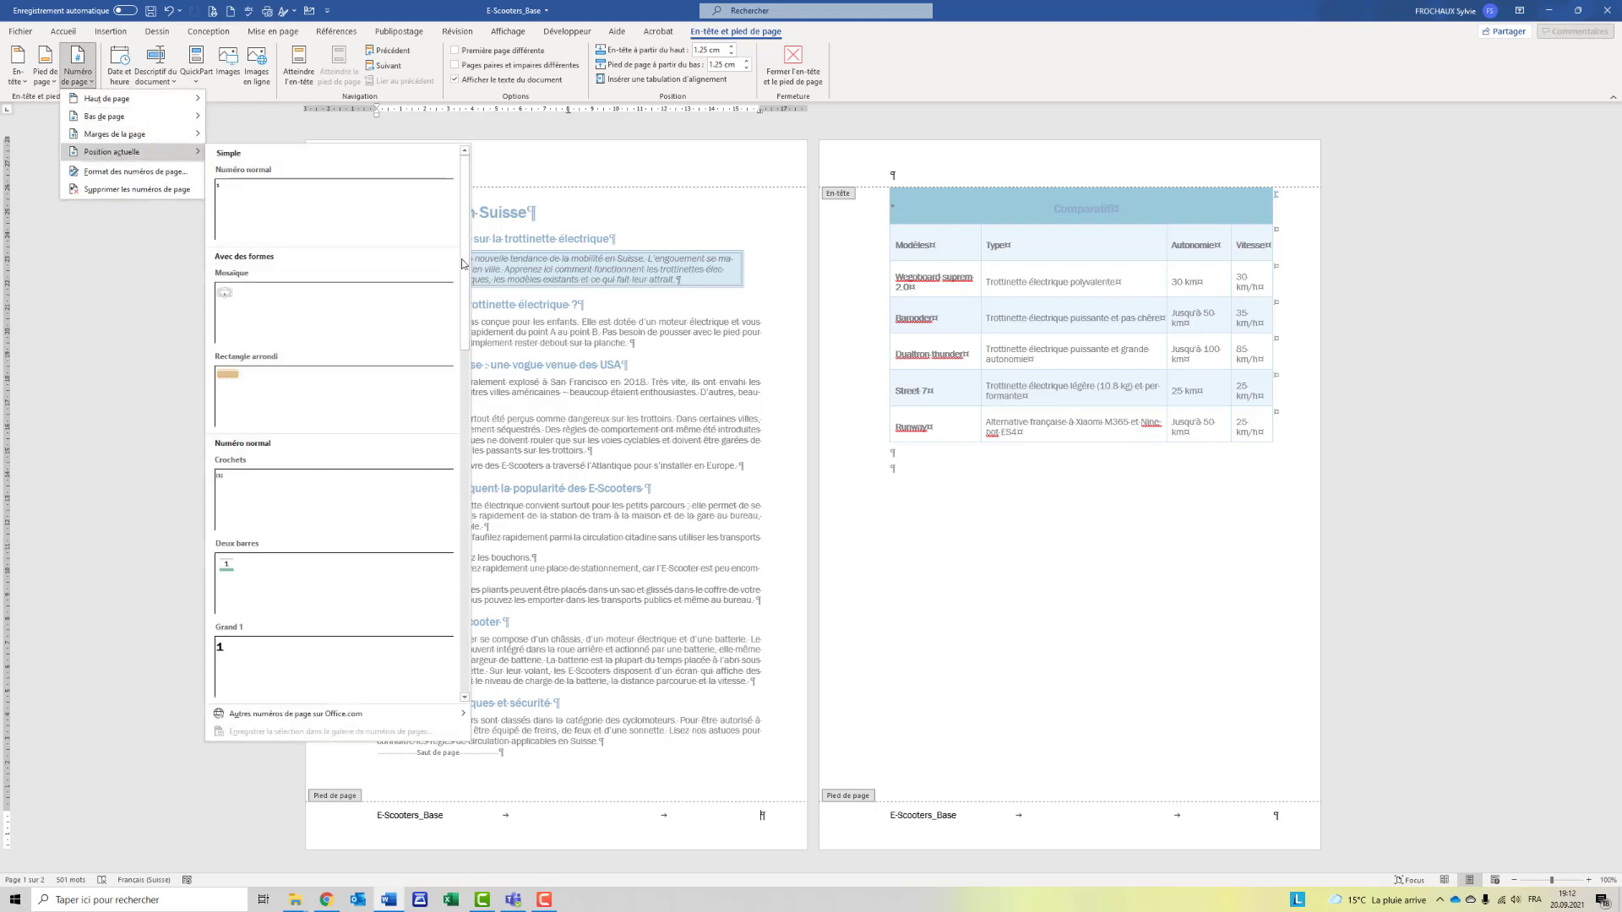
pyautogui.scroll(-10, 448, 422)
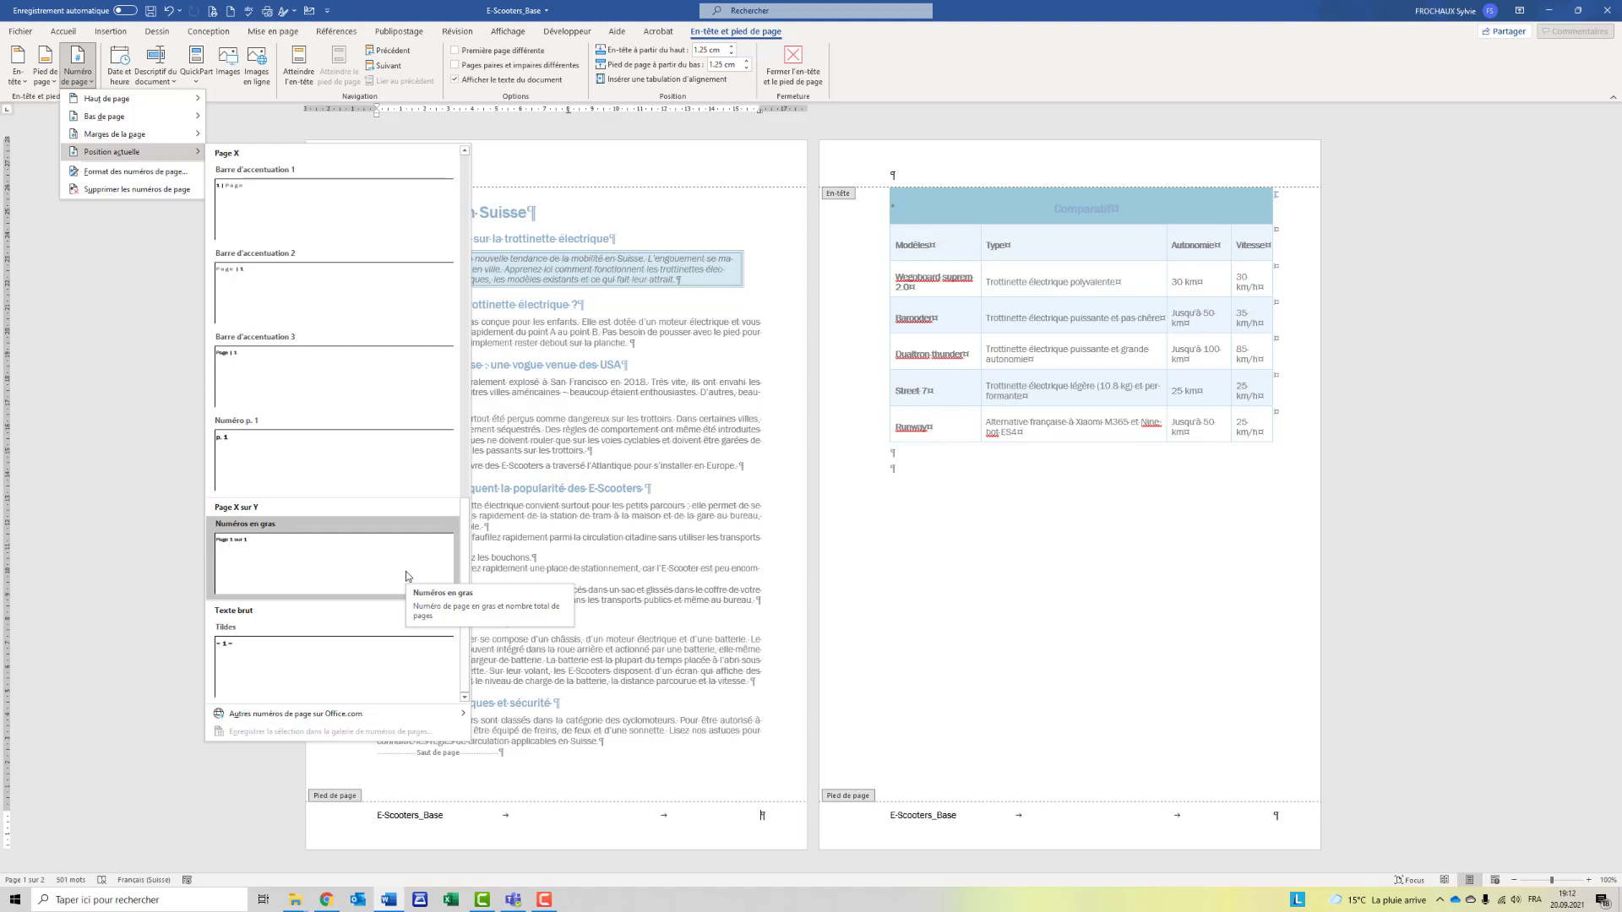
pyautogui.click(406, 571)
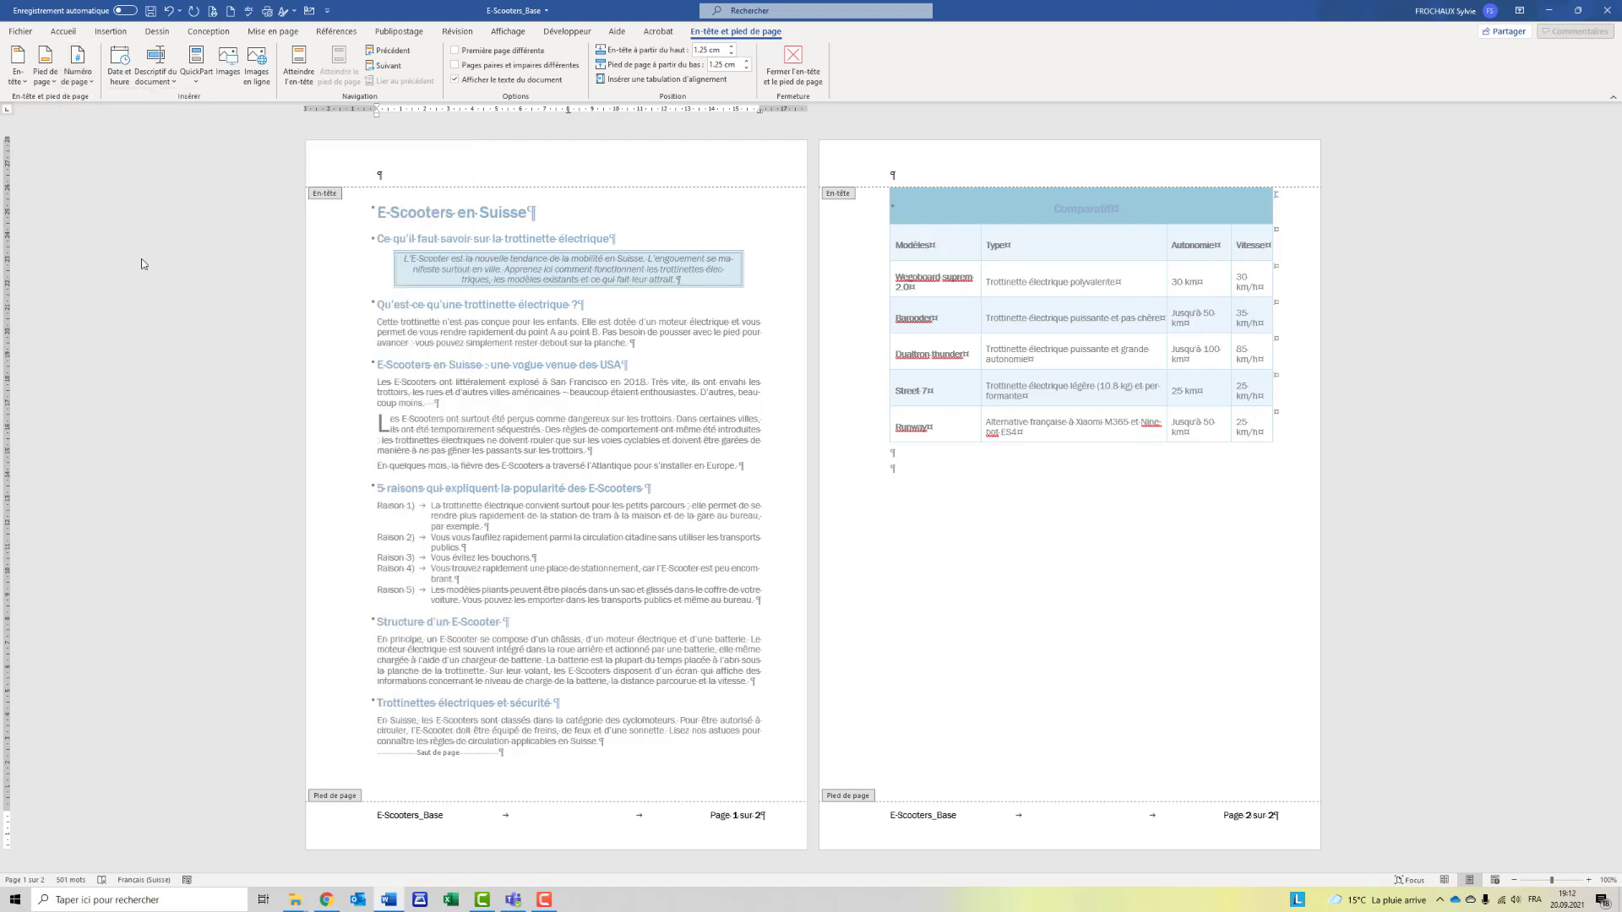
pyautogui.click(64, 31)
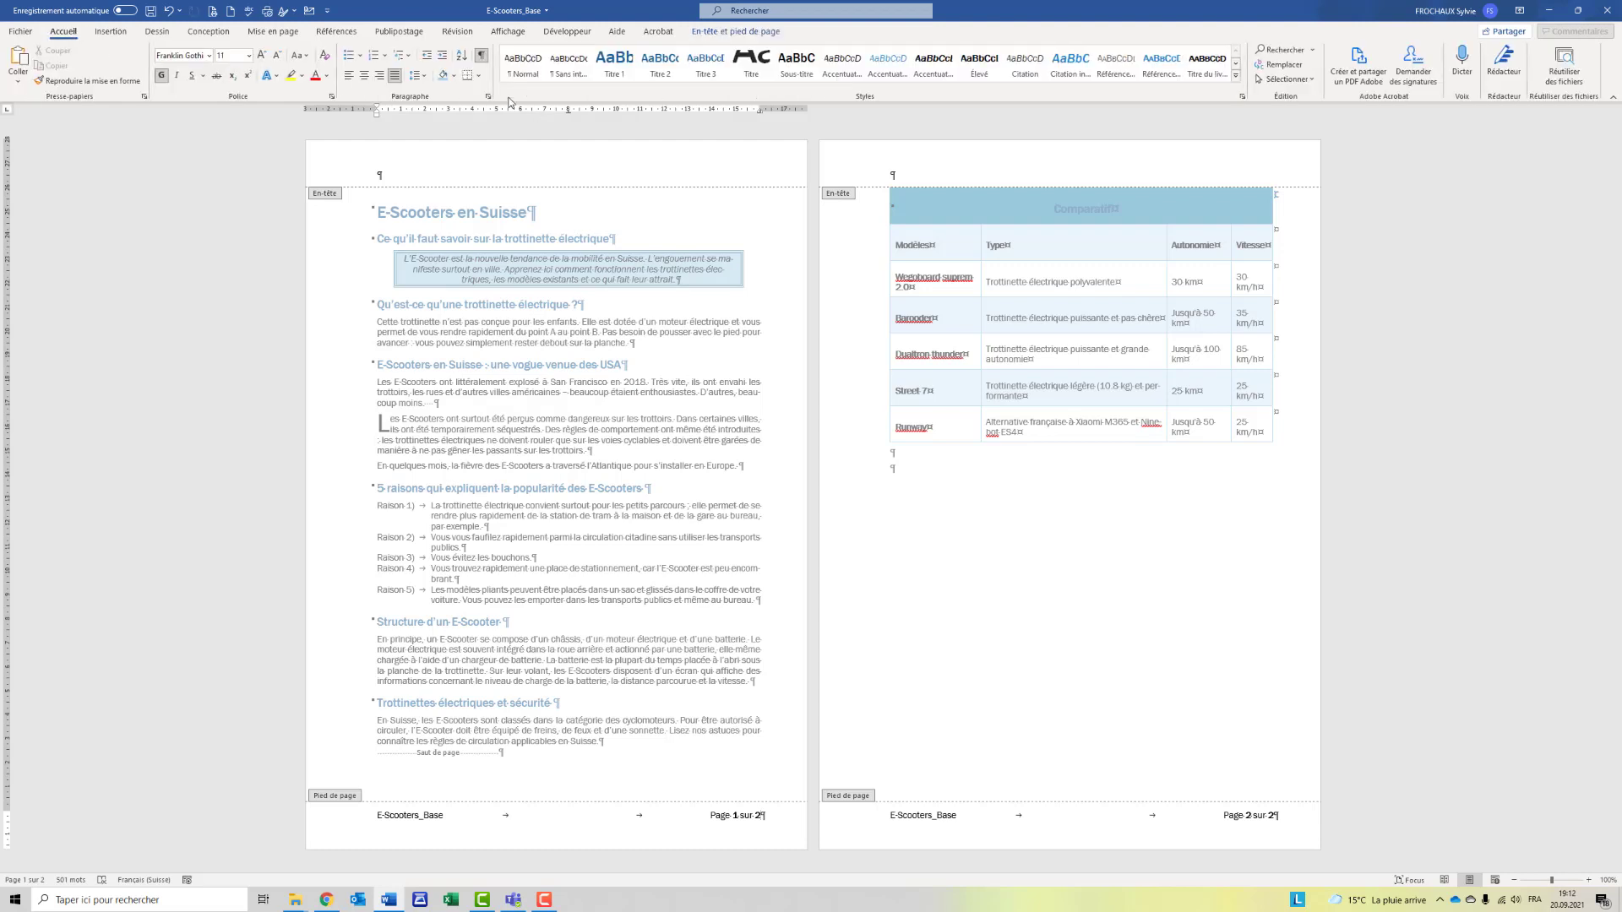
# Step: In Bordure et trame, give the footer a light teal 1½ pt top border spaced 4 pt above the text
pyautogui.click(478, 75)
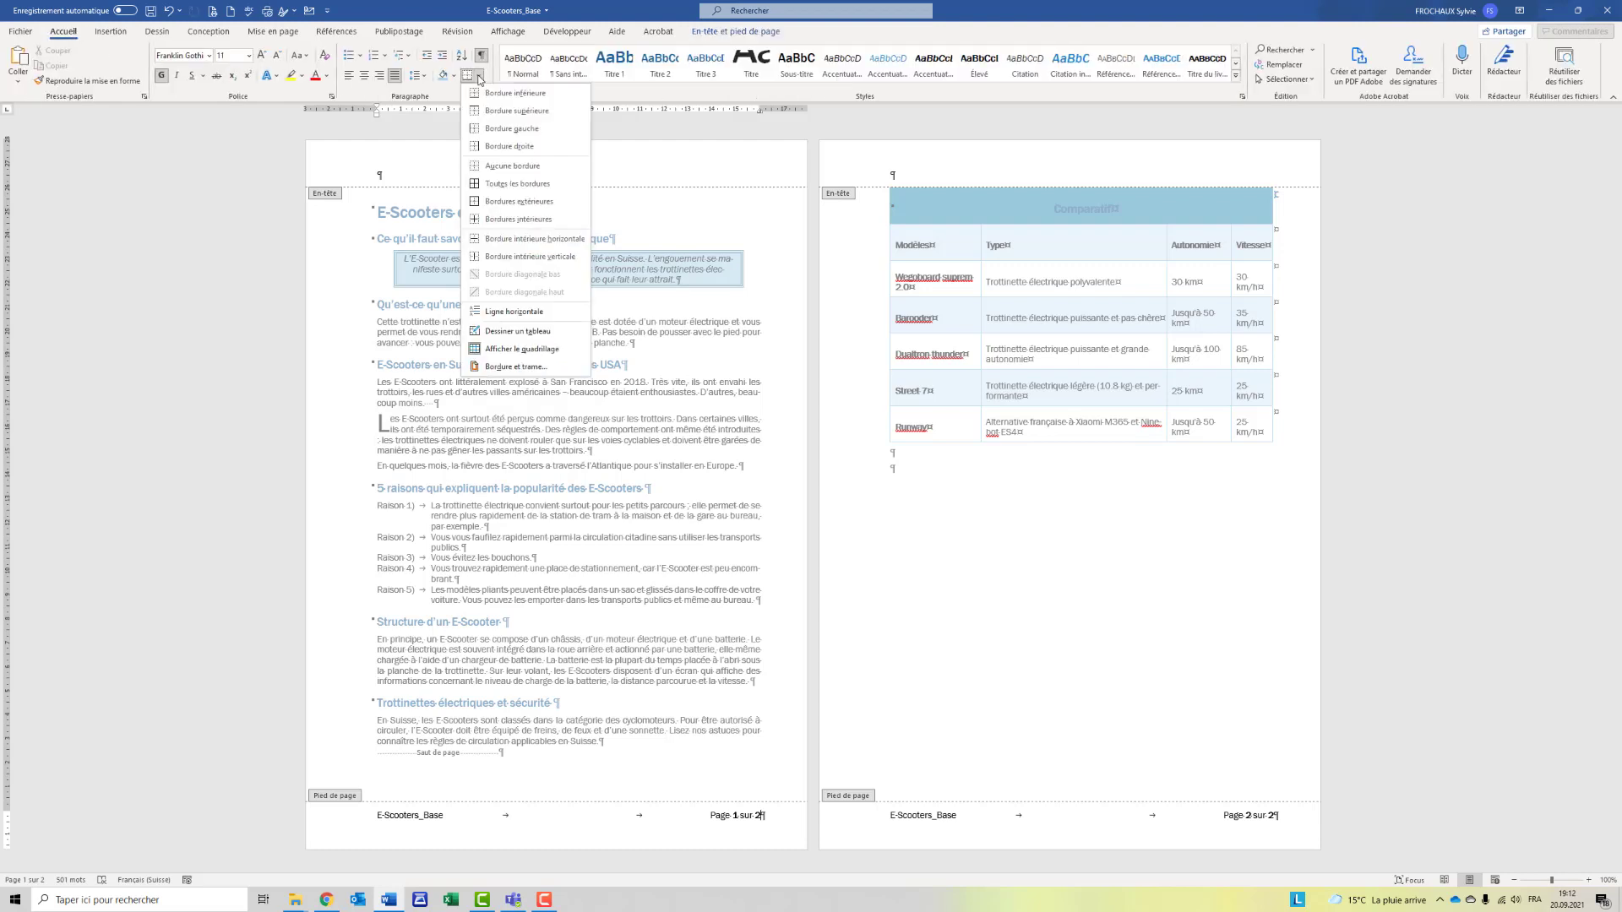
pyautogui.click(524, 368)
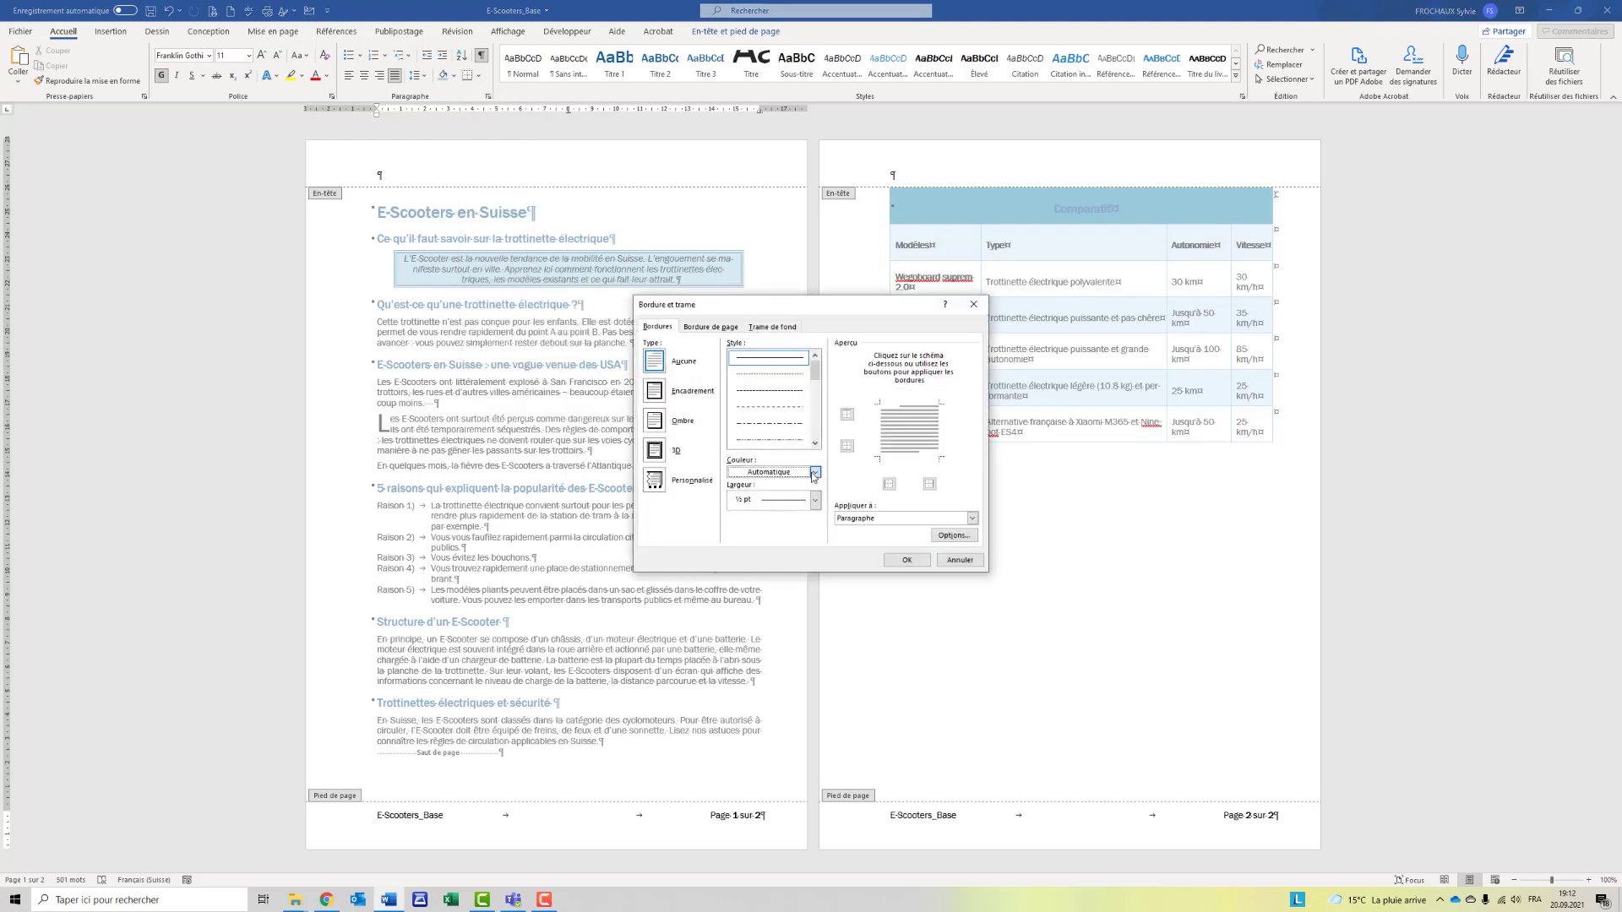
pyautogui.click(814, 473)
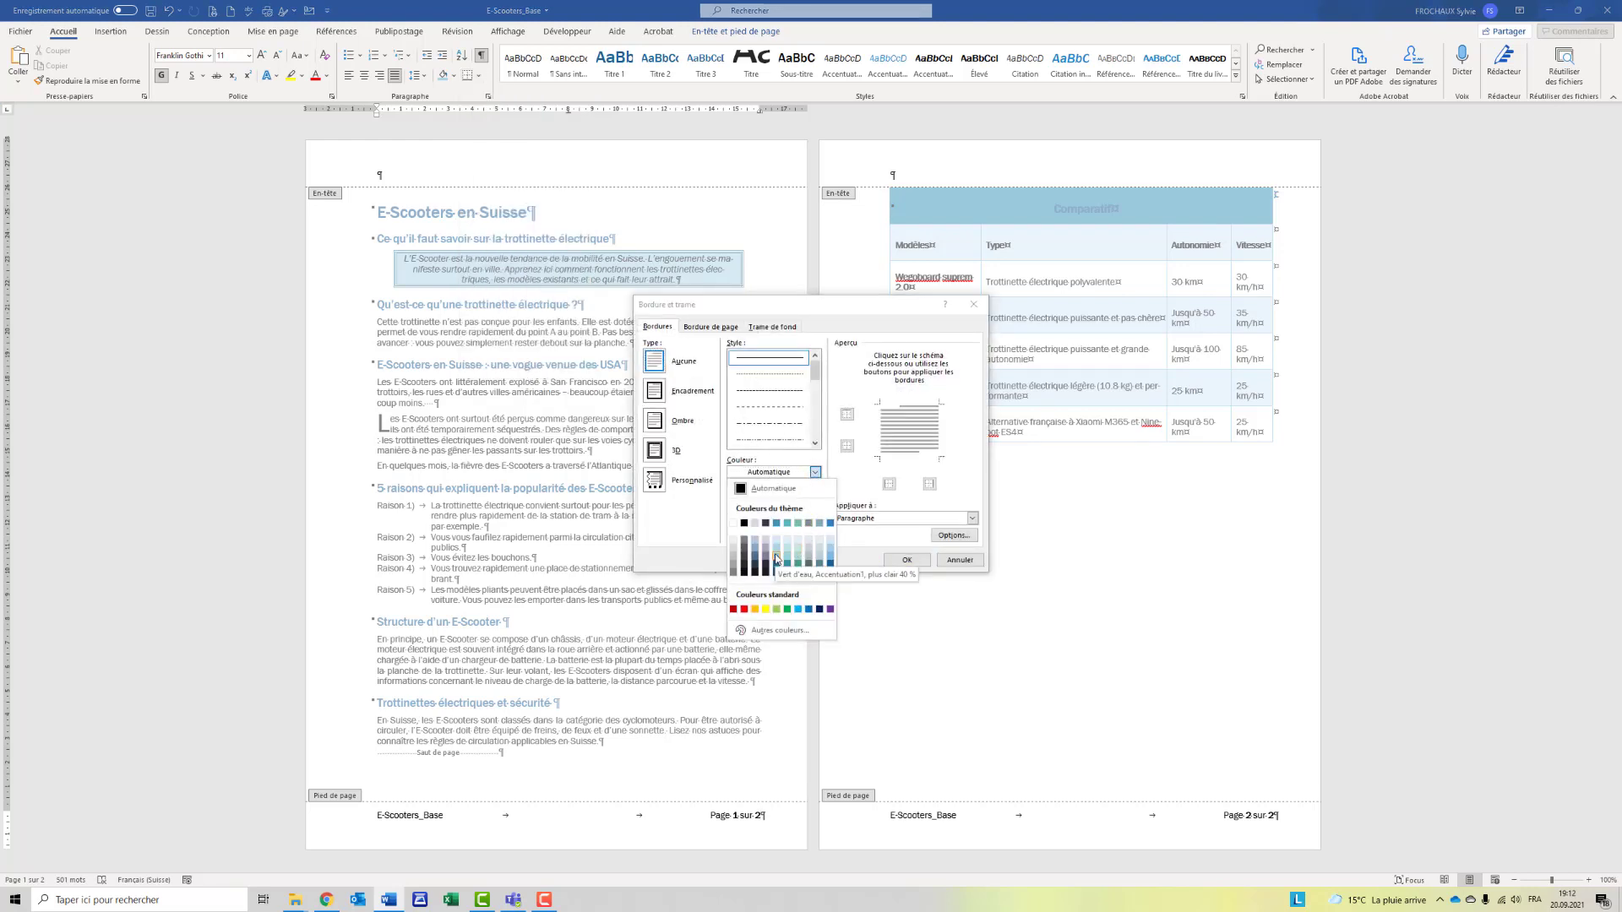
pyautogui.click(776, 559)
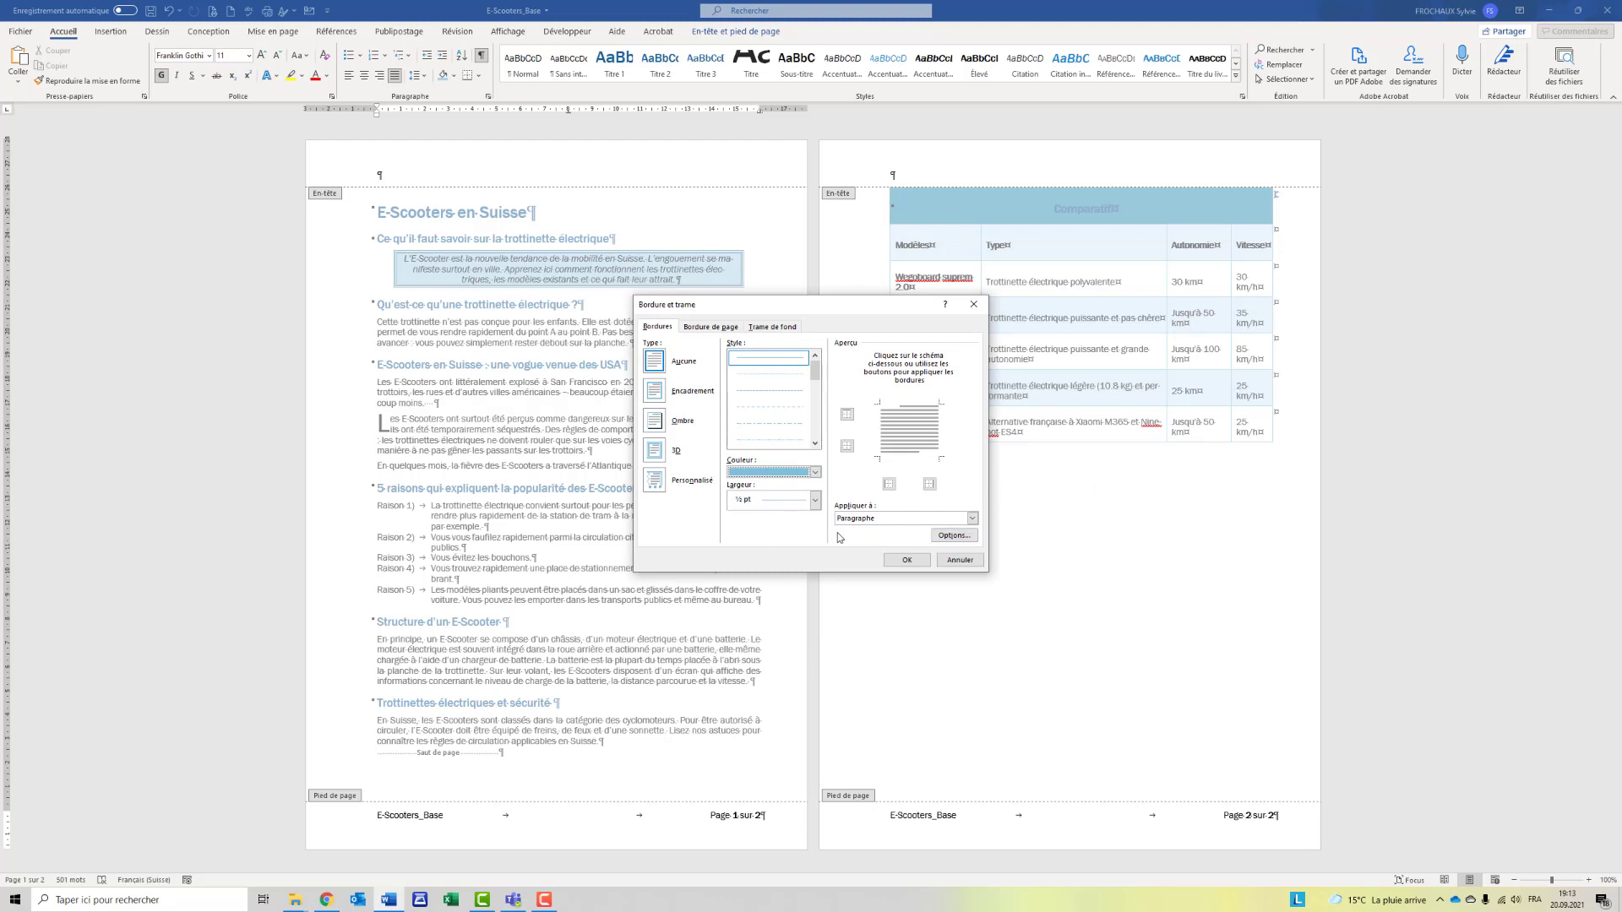
pyautogui.click(815, 500)
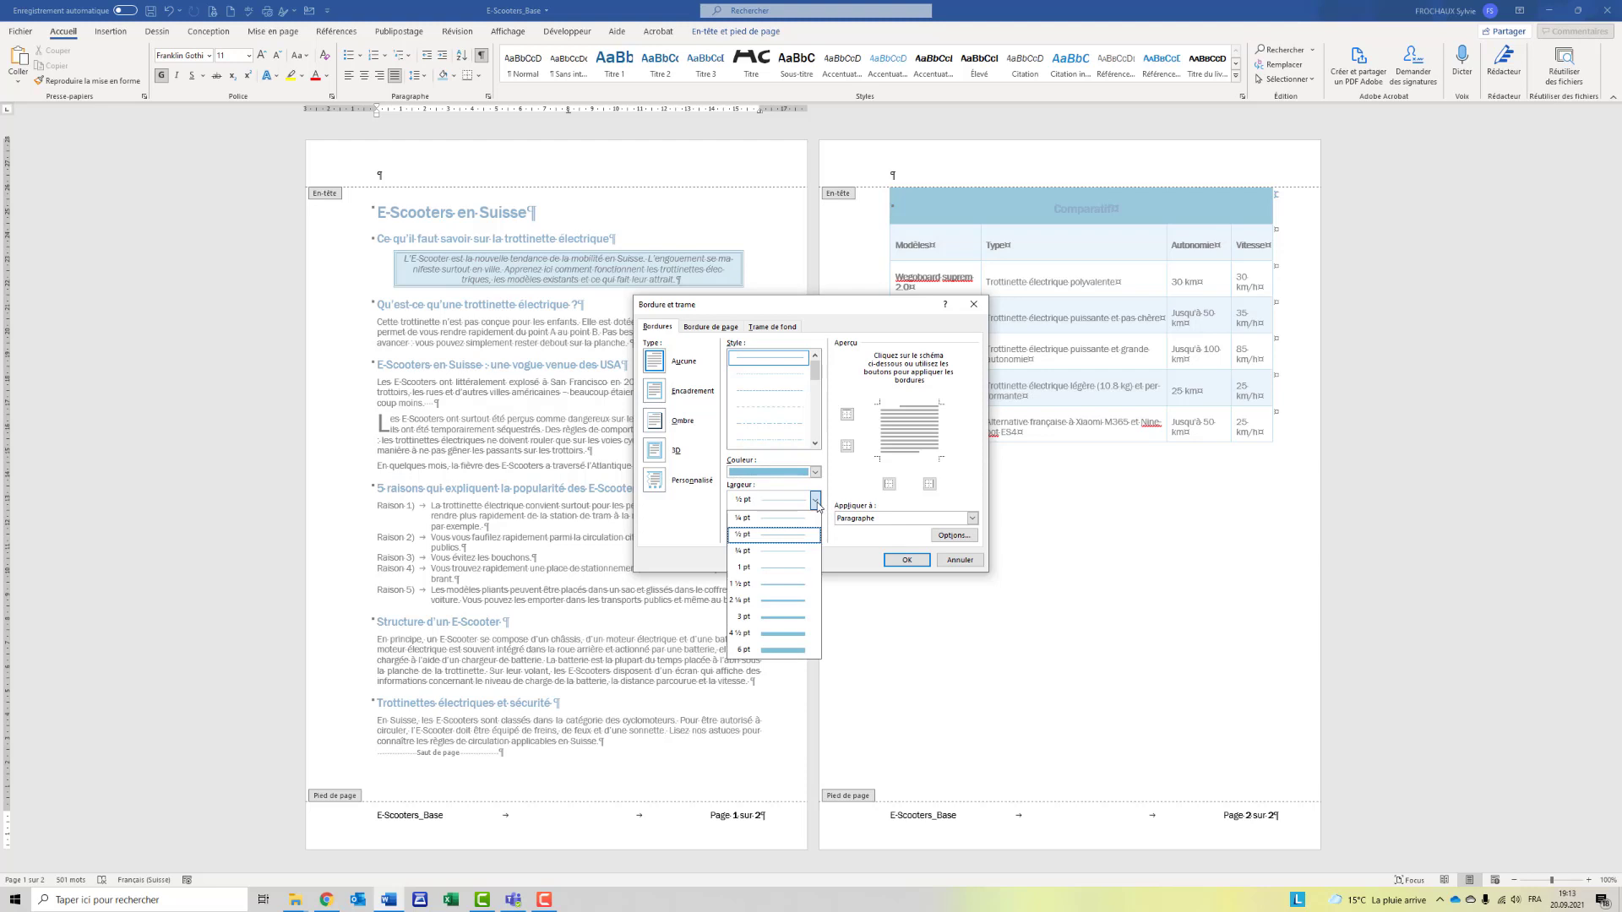
pyautogui.click(803, 584)
pyautogui.click(902, 409)
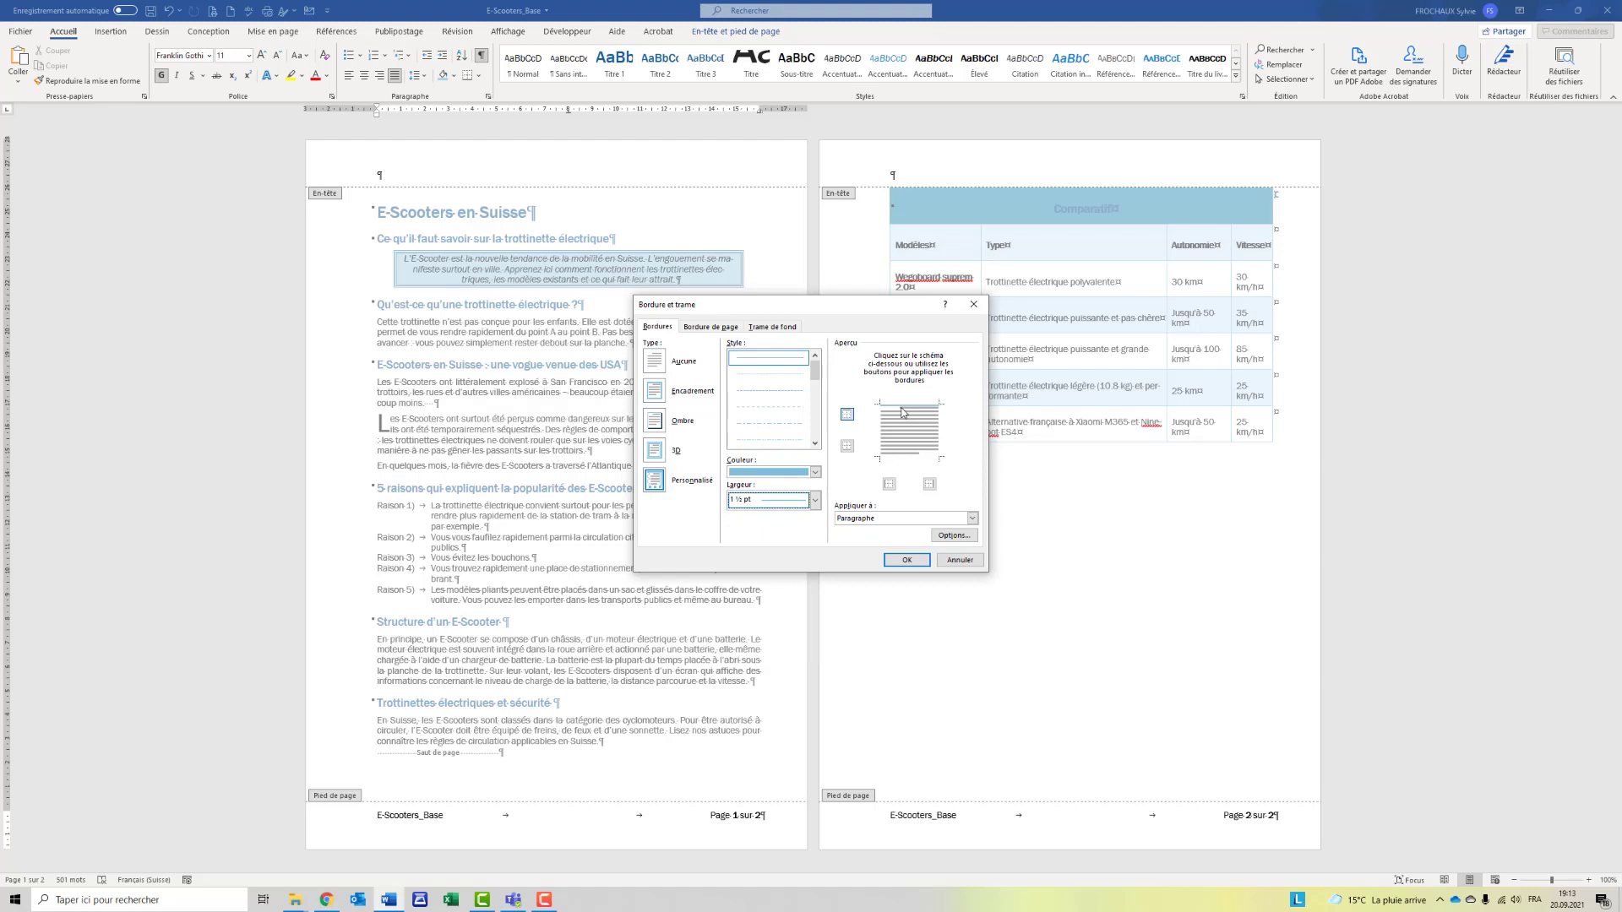
pyautogui.click(952, 535)
pyautogui.write('4')
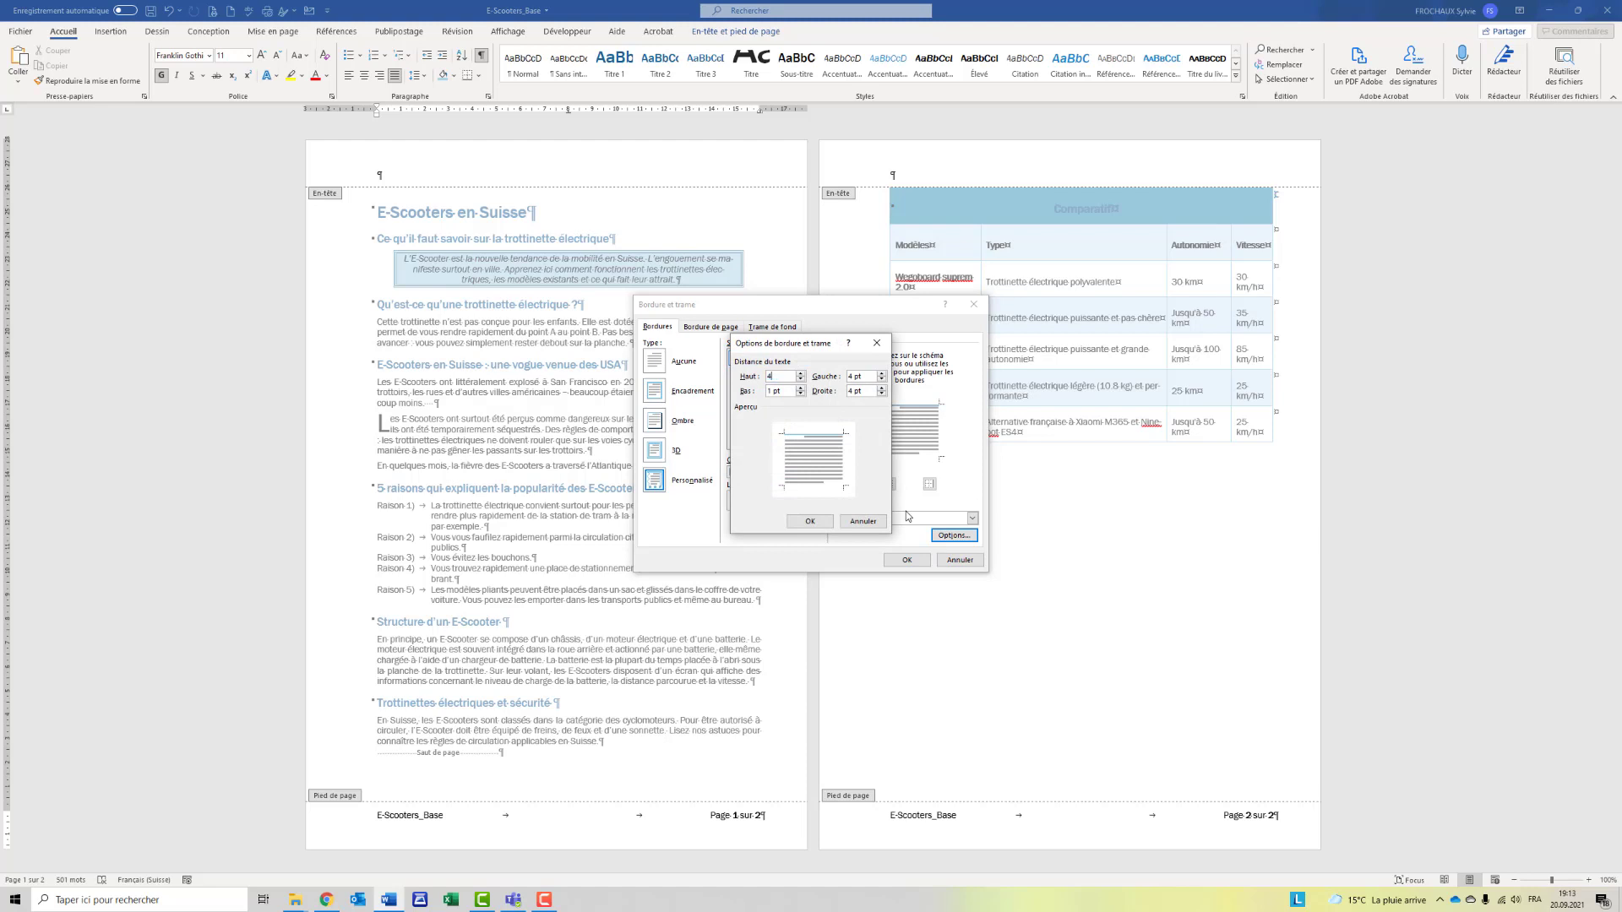
pyautogui.click(813, 521)
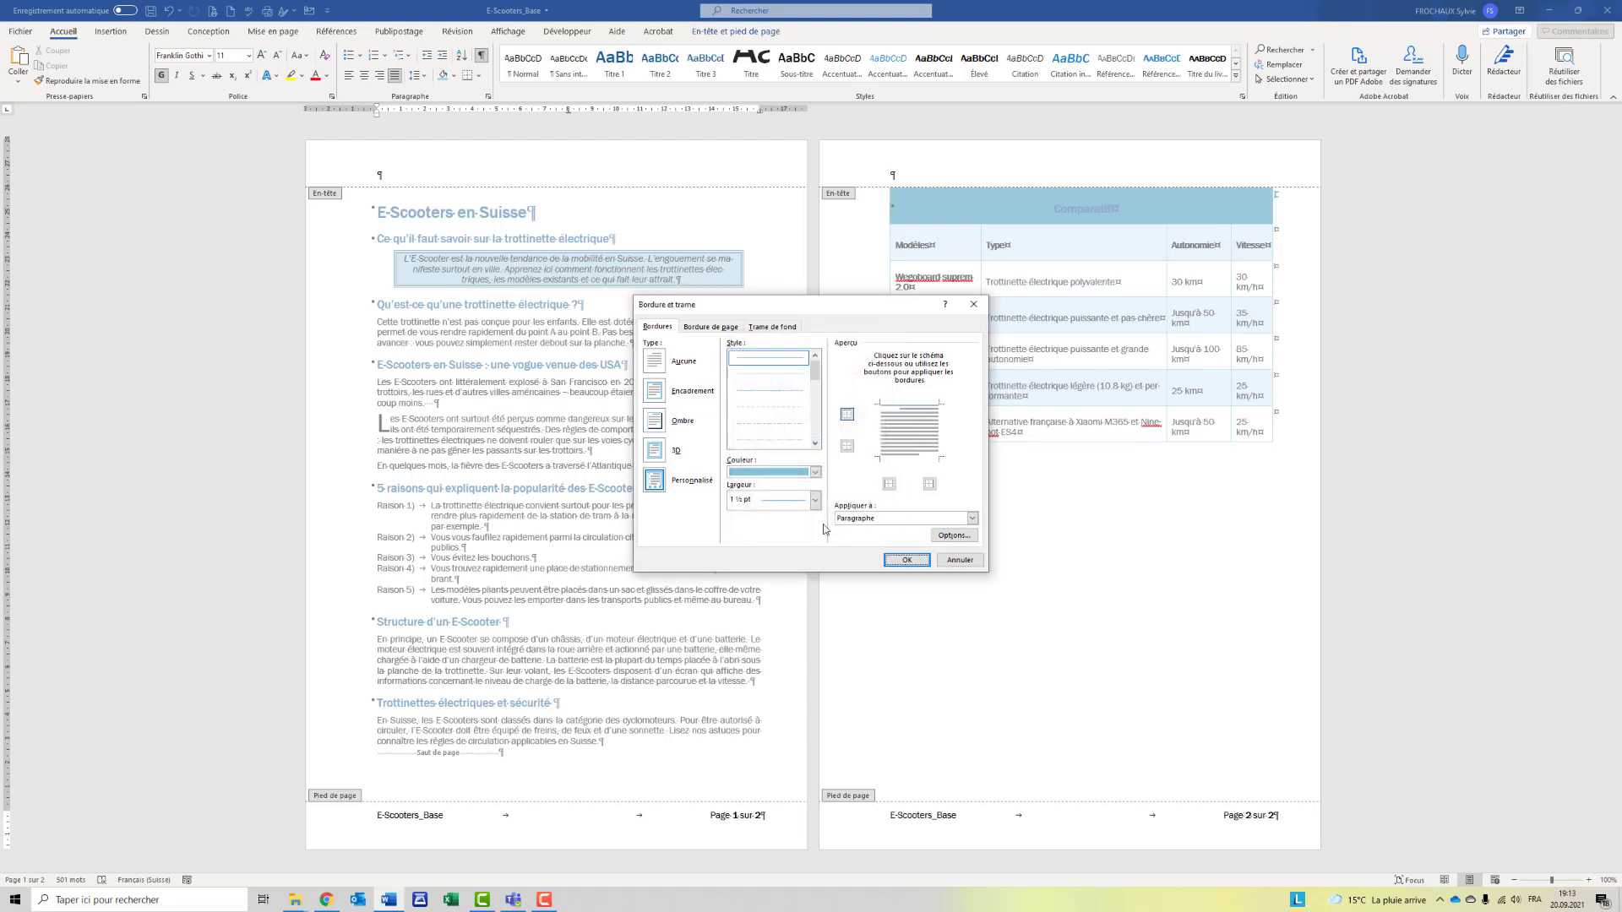
pyautogui.click(906, 560)
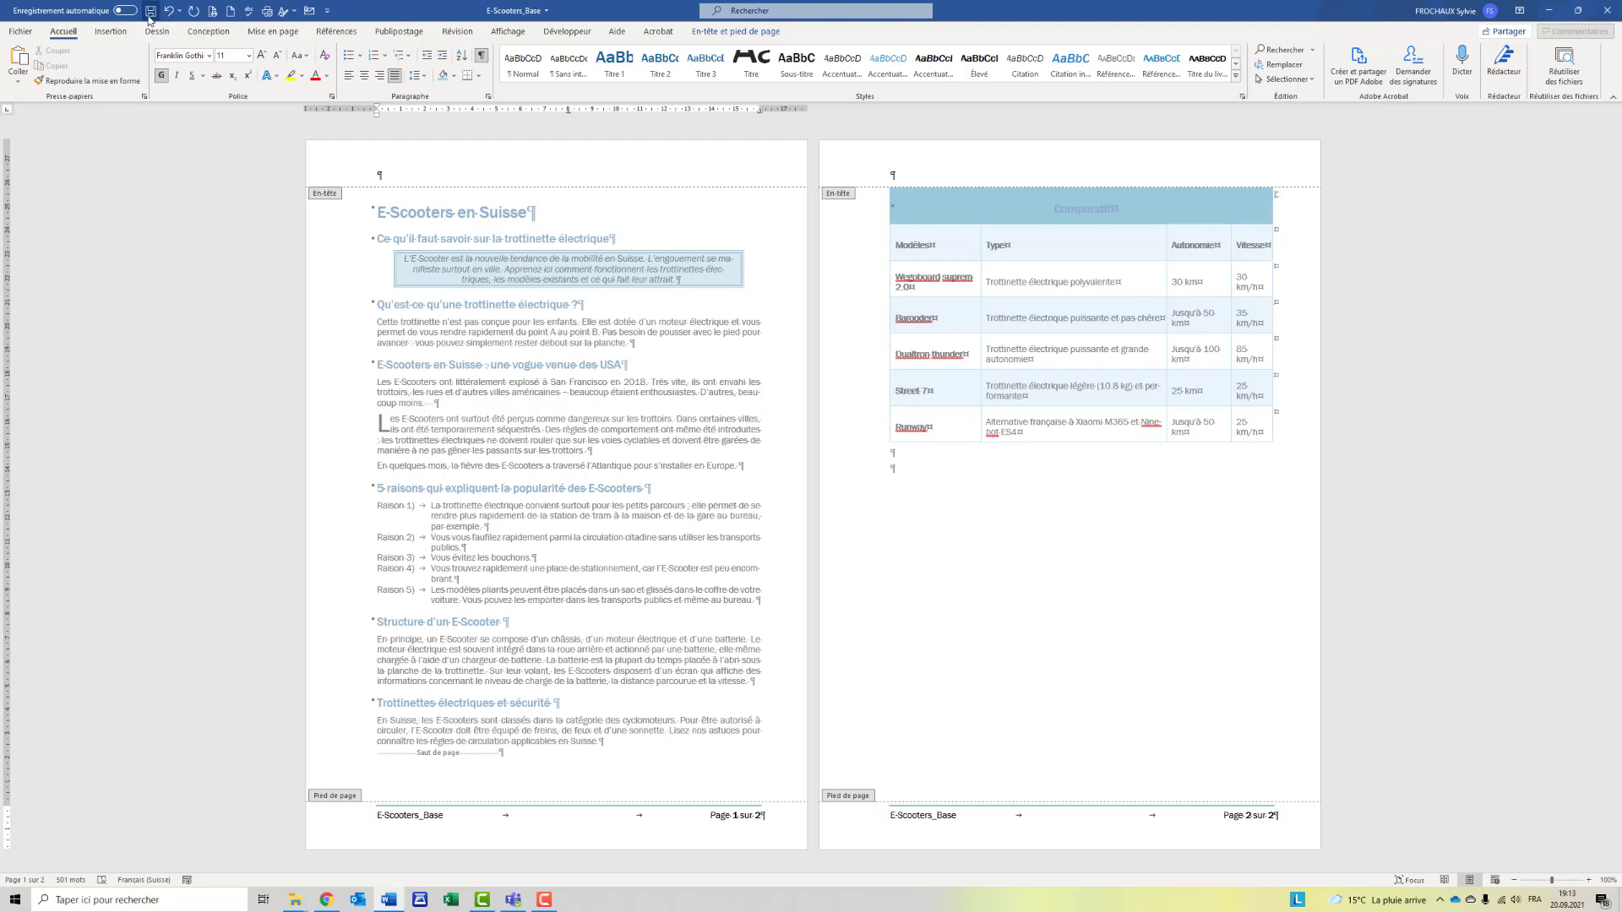
# Step: Save the document as the author's name followed by E-Scooters_, with 'Base' removed from the file name
pyautogui.click(20, 32)
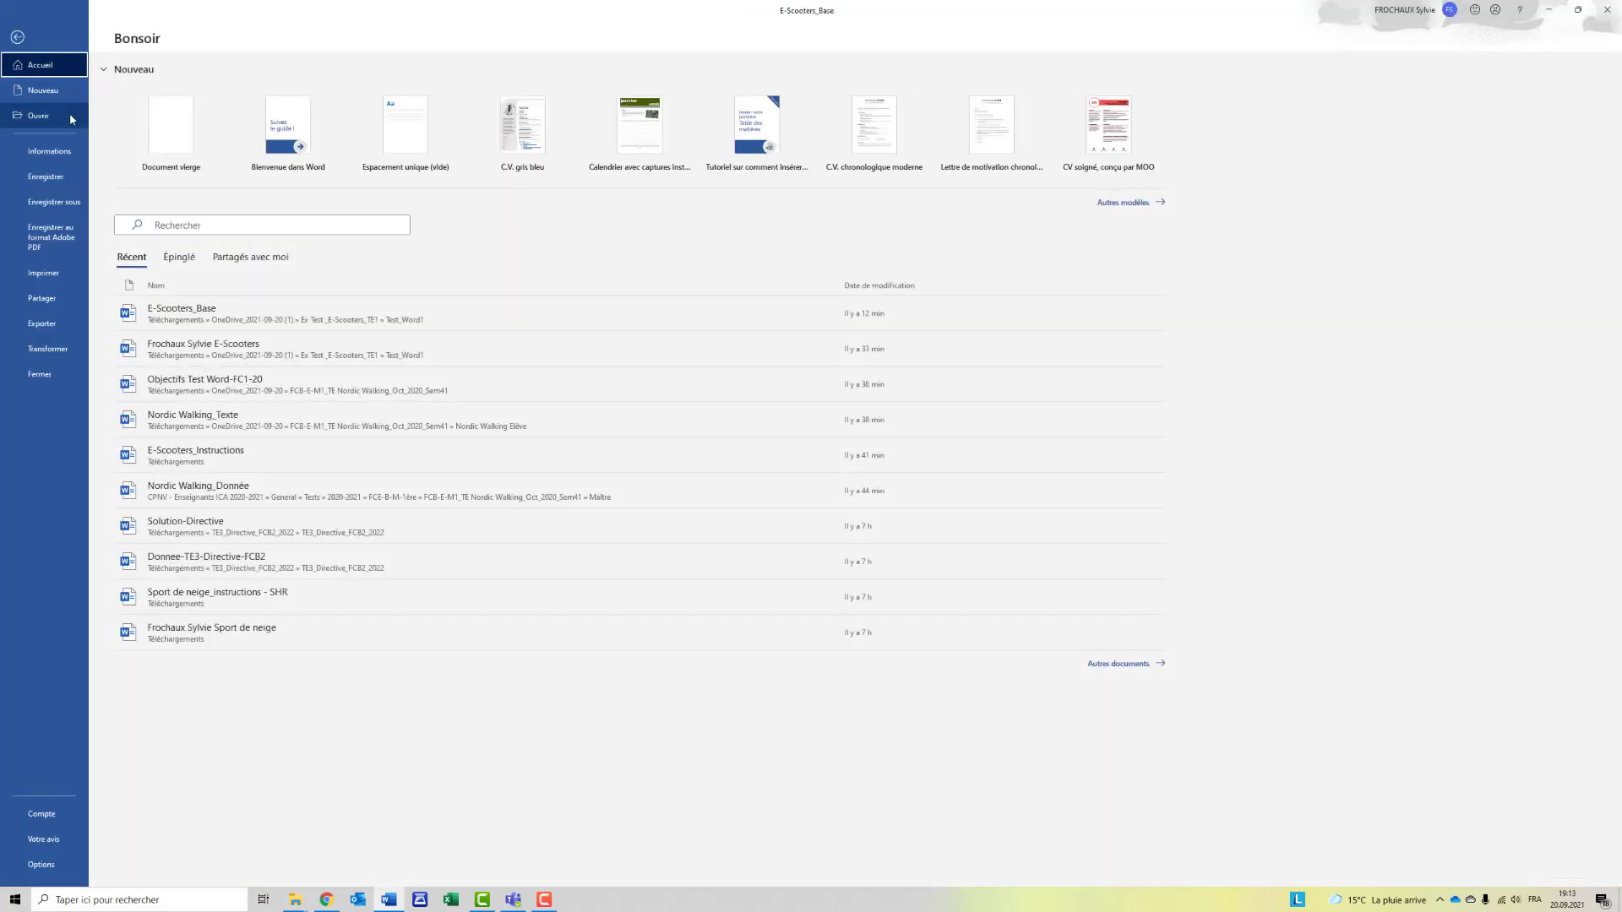
pyautogui.click(62, 203)
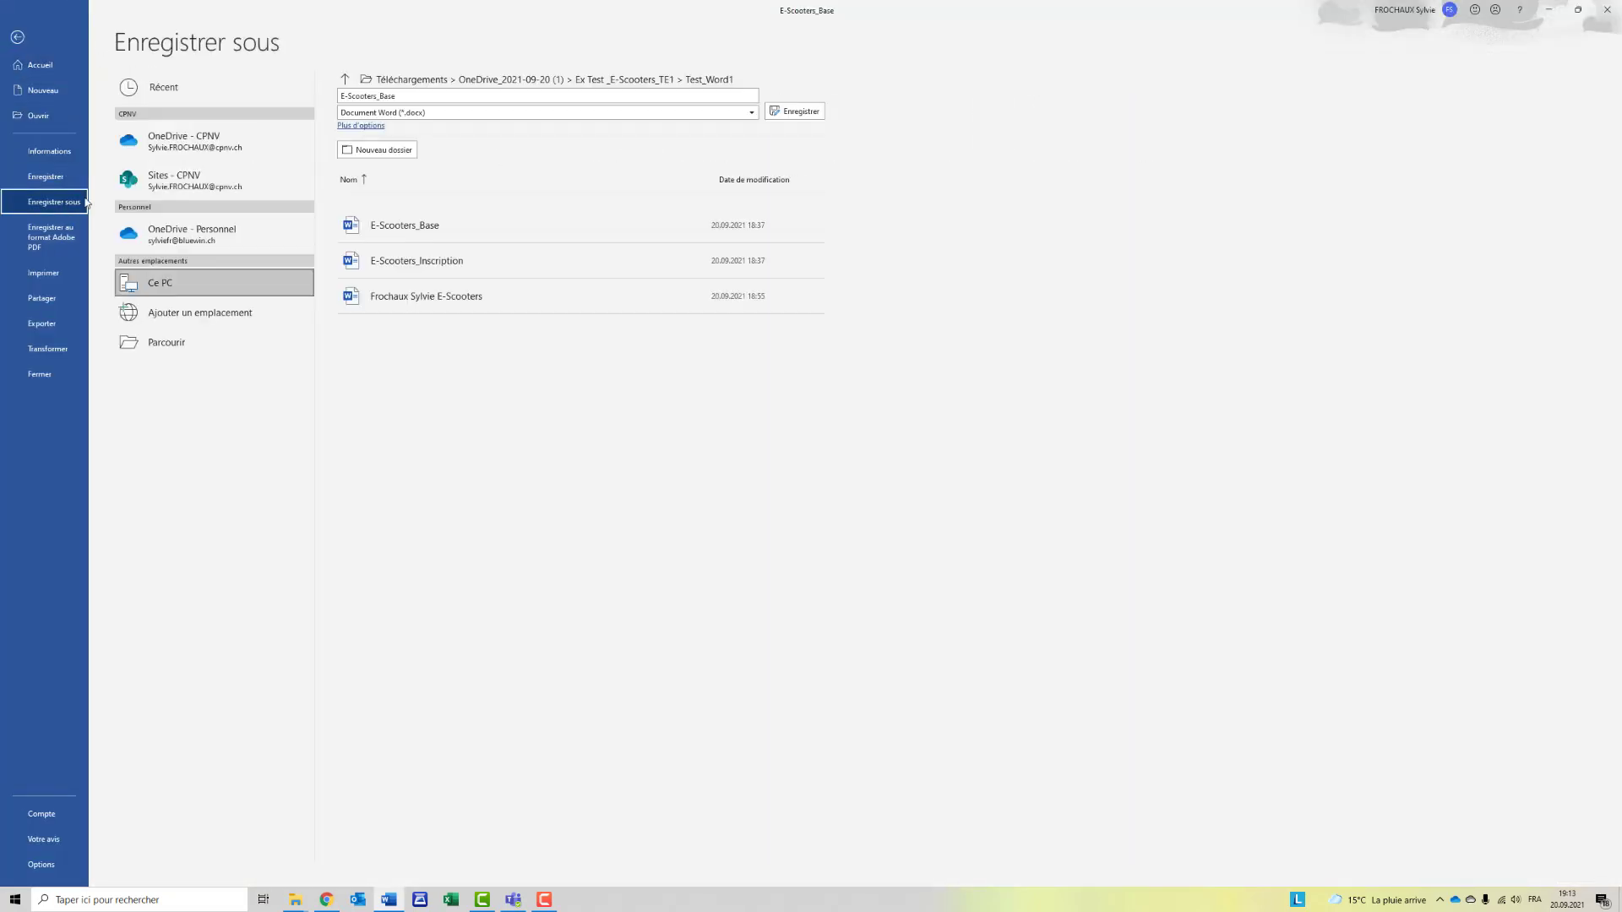
pyautogui.click(389, 95)
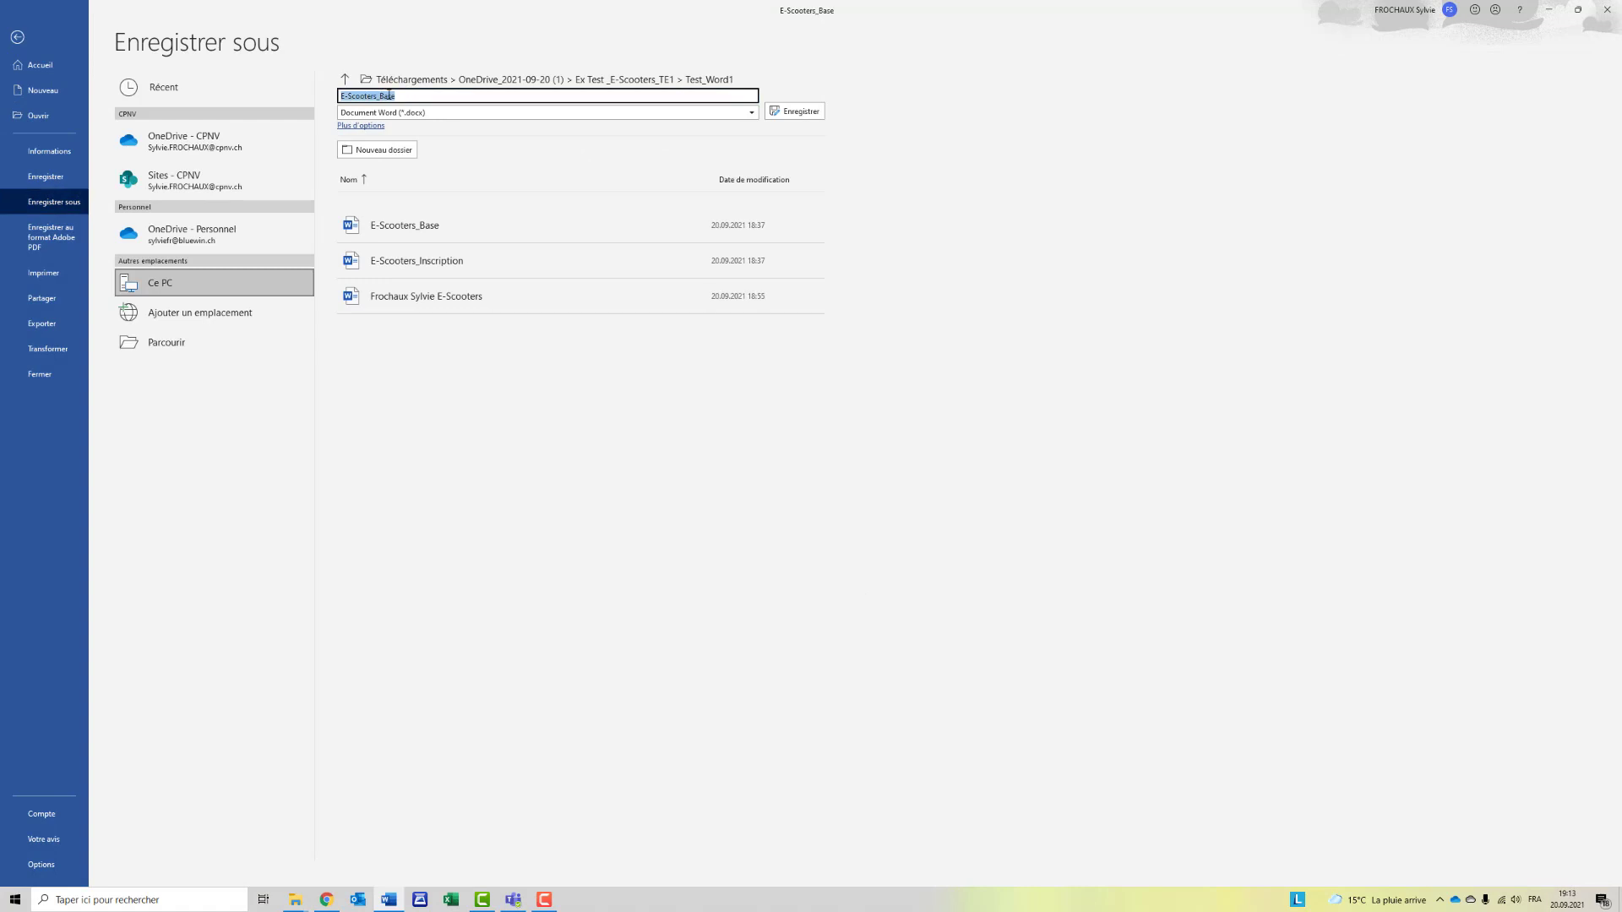
pyautogui.moveTo(378, 96); pyautogui.dragTo(396, 97)
pyautogui.press('BackSpace')
pyautogui.click(342, 96)
pyautogui.write('Frochaux Sylvie')
pyautogui.click(801, 113)
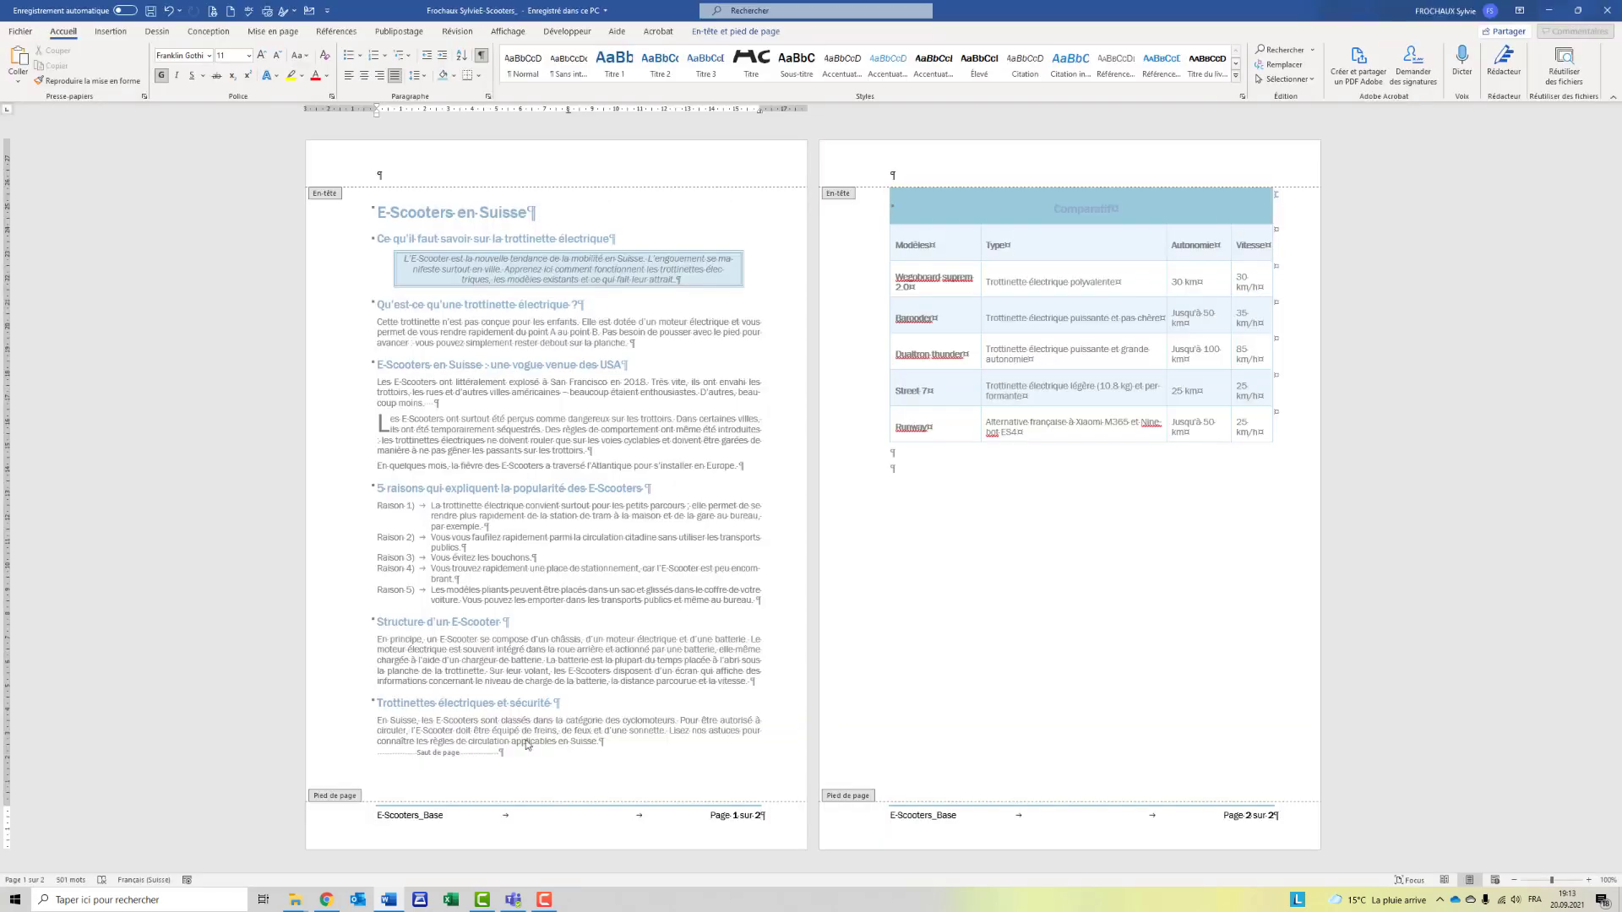
# Step: Place the cursor in the footer's file-name field, undoing an accidental tab
pyautogui.click(449, 814)
pyautogui.press('Tab')
pyautogui.hotkey('ctrl', 'z')
# Step: Update the footer field to show the new file name, return to the body and save
pyautogui.rightClick(408, 816)
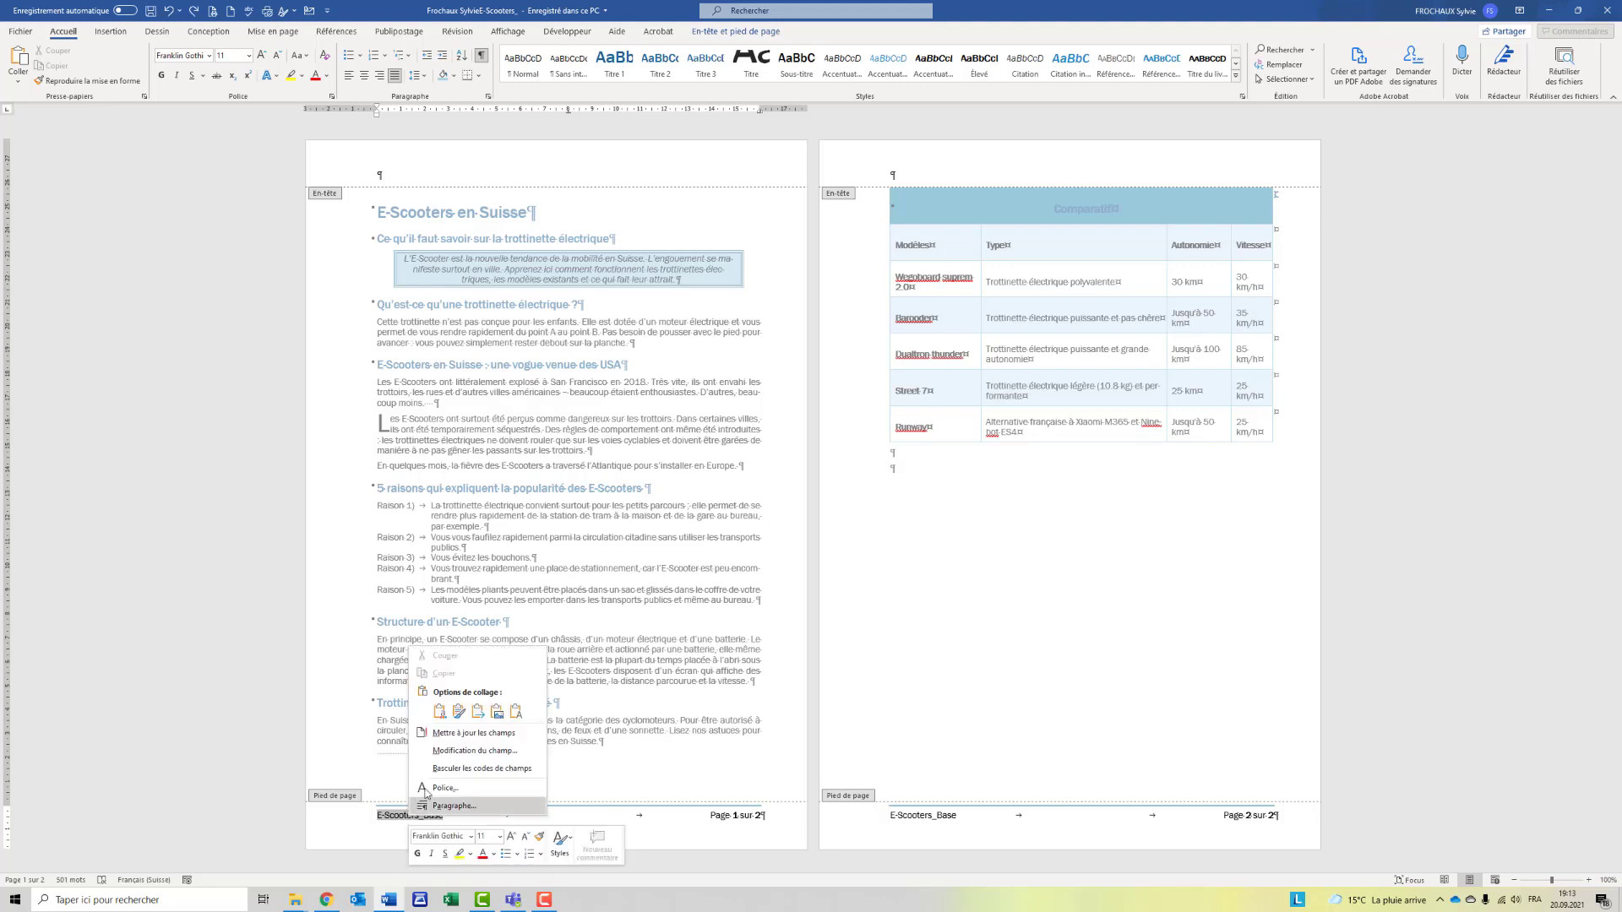
pyautogui.click(438, 733)
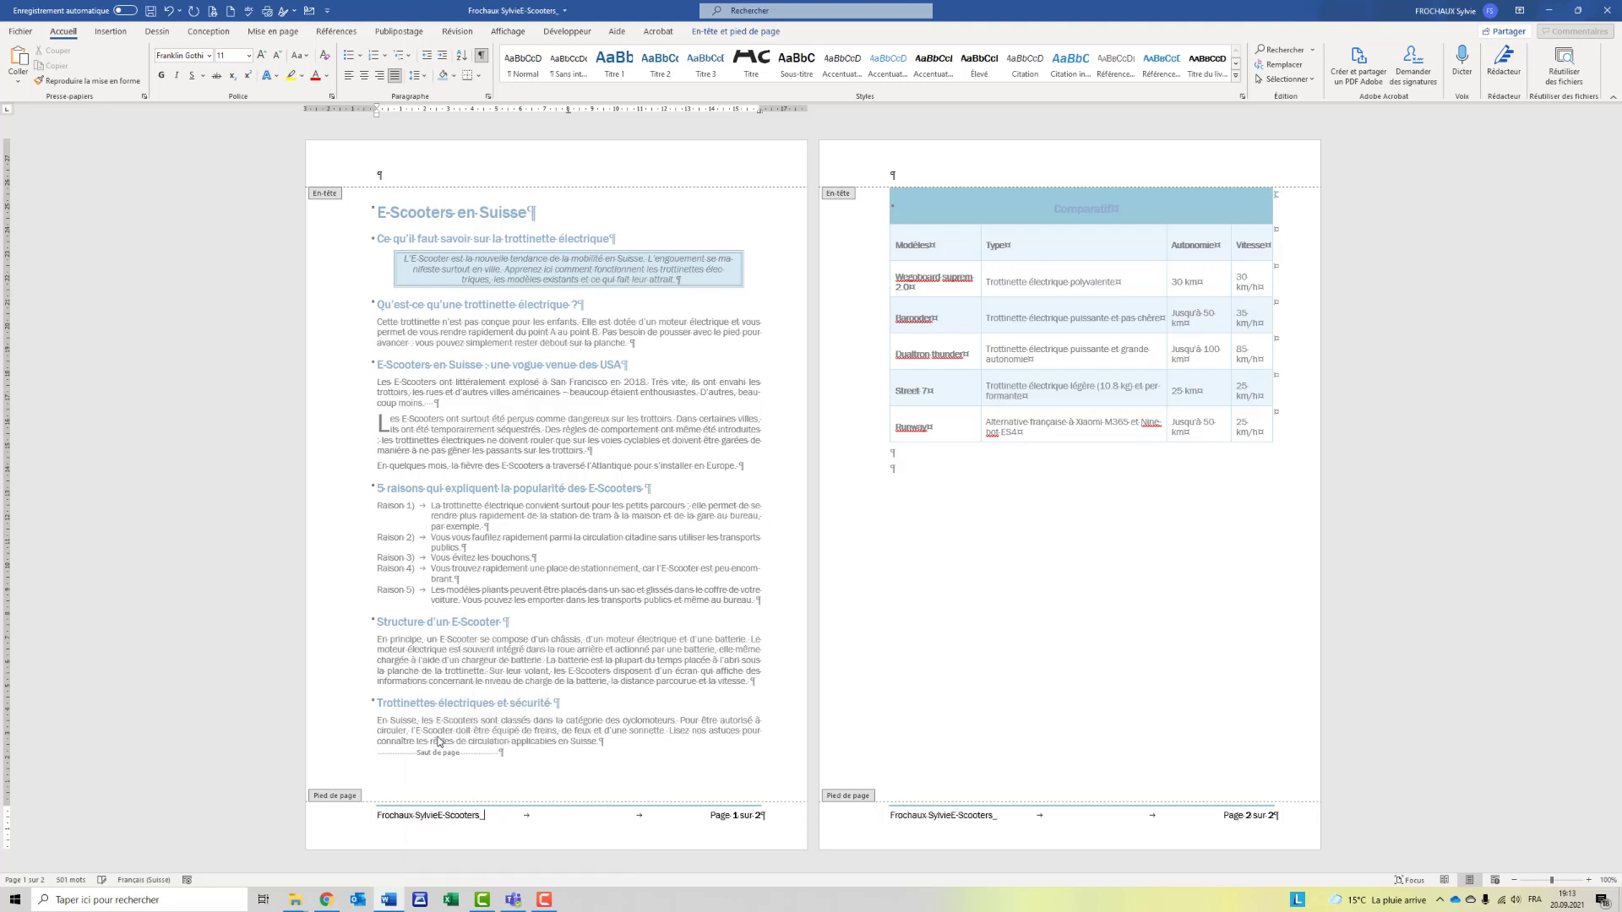
pyautogui.doubleClick(439, 782)
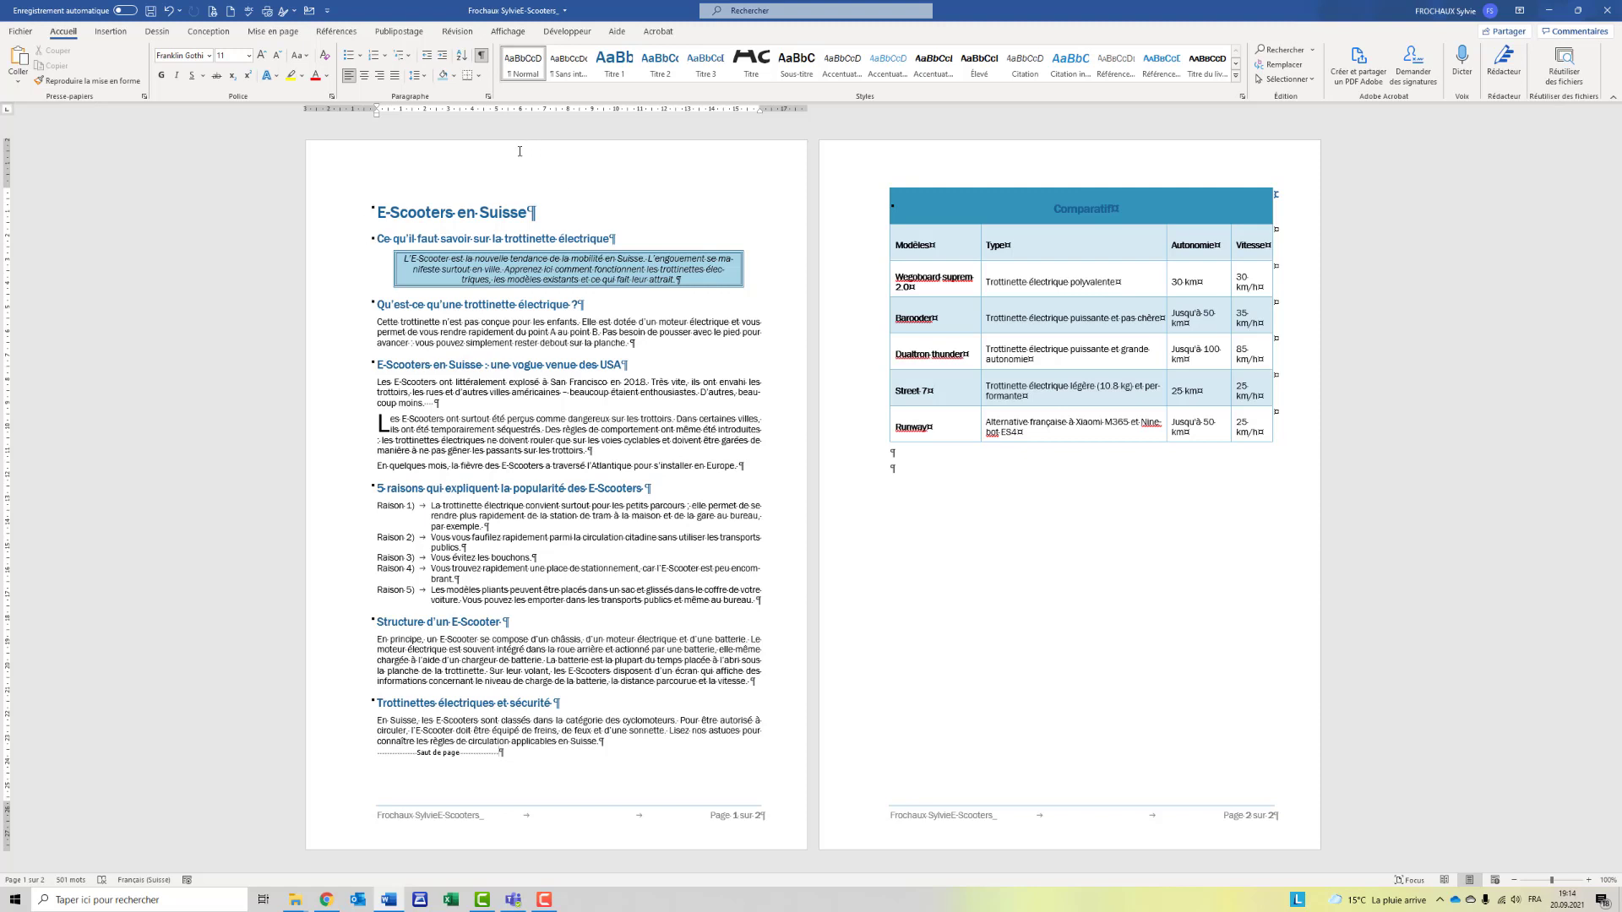
pyautogui.hotkey('ctrl', 's')
# Step: Insert a left-aligned page break below the comparison table to create page 3
pyautogui.click(878, 469)
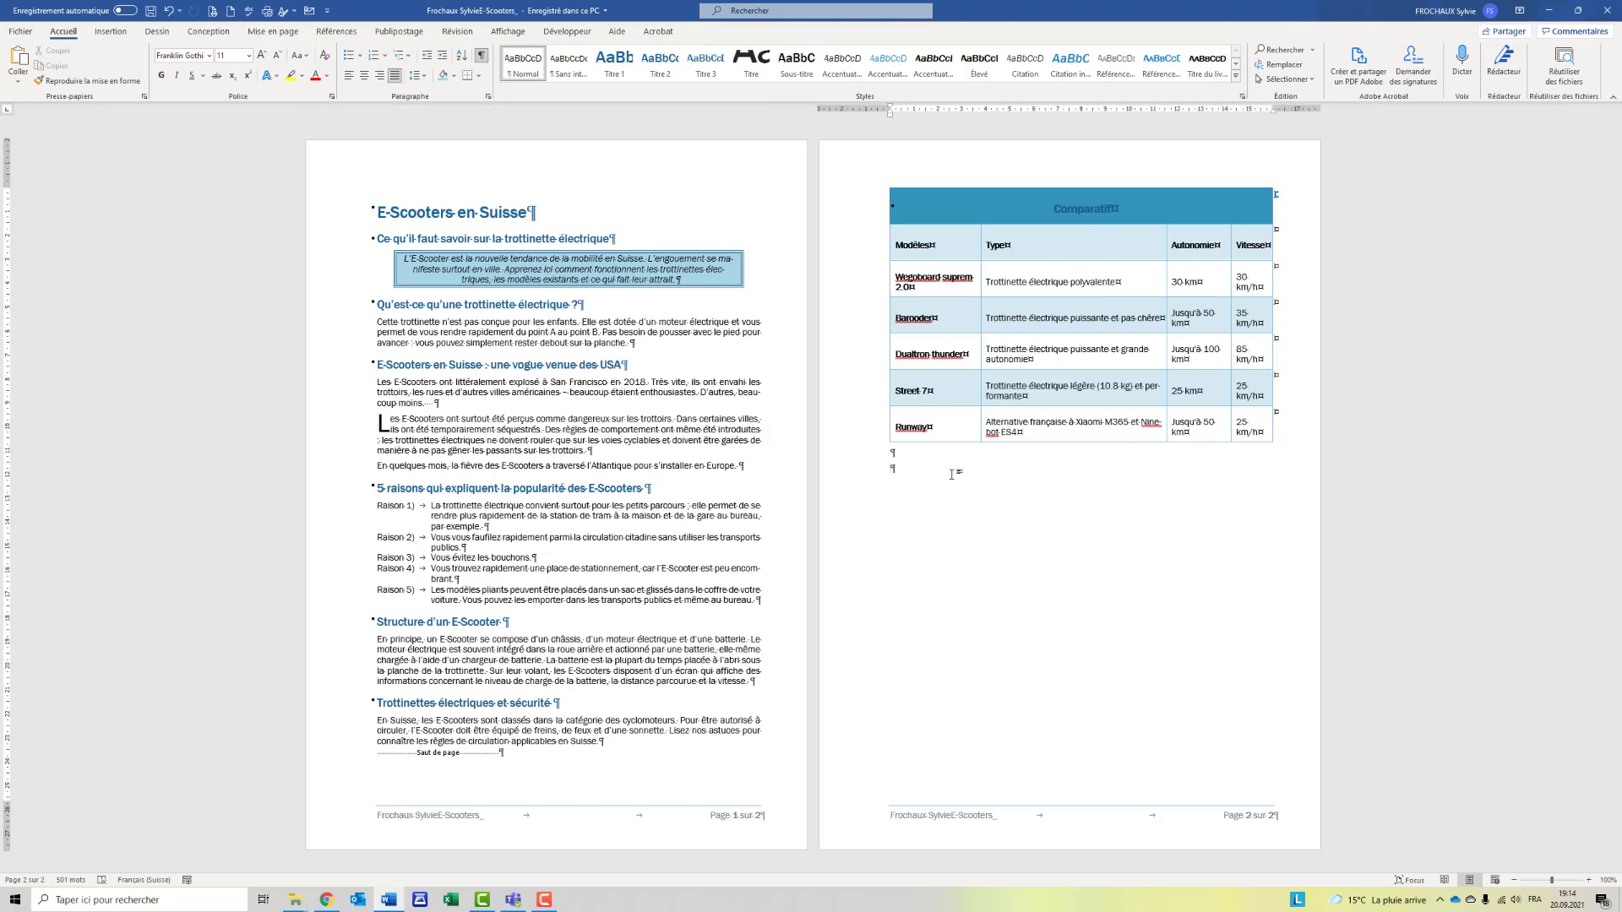
pyautogui.hotkey('ctrl', 'Return')
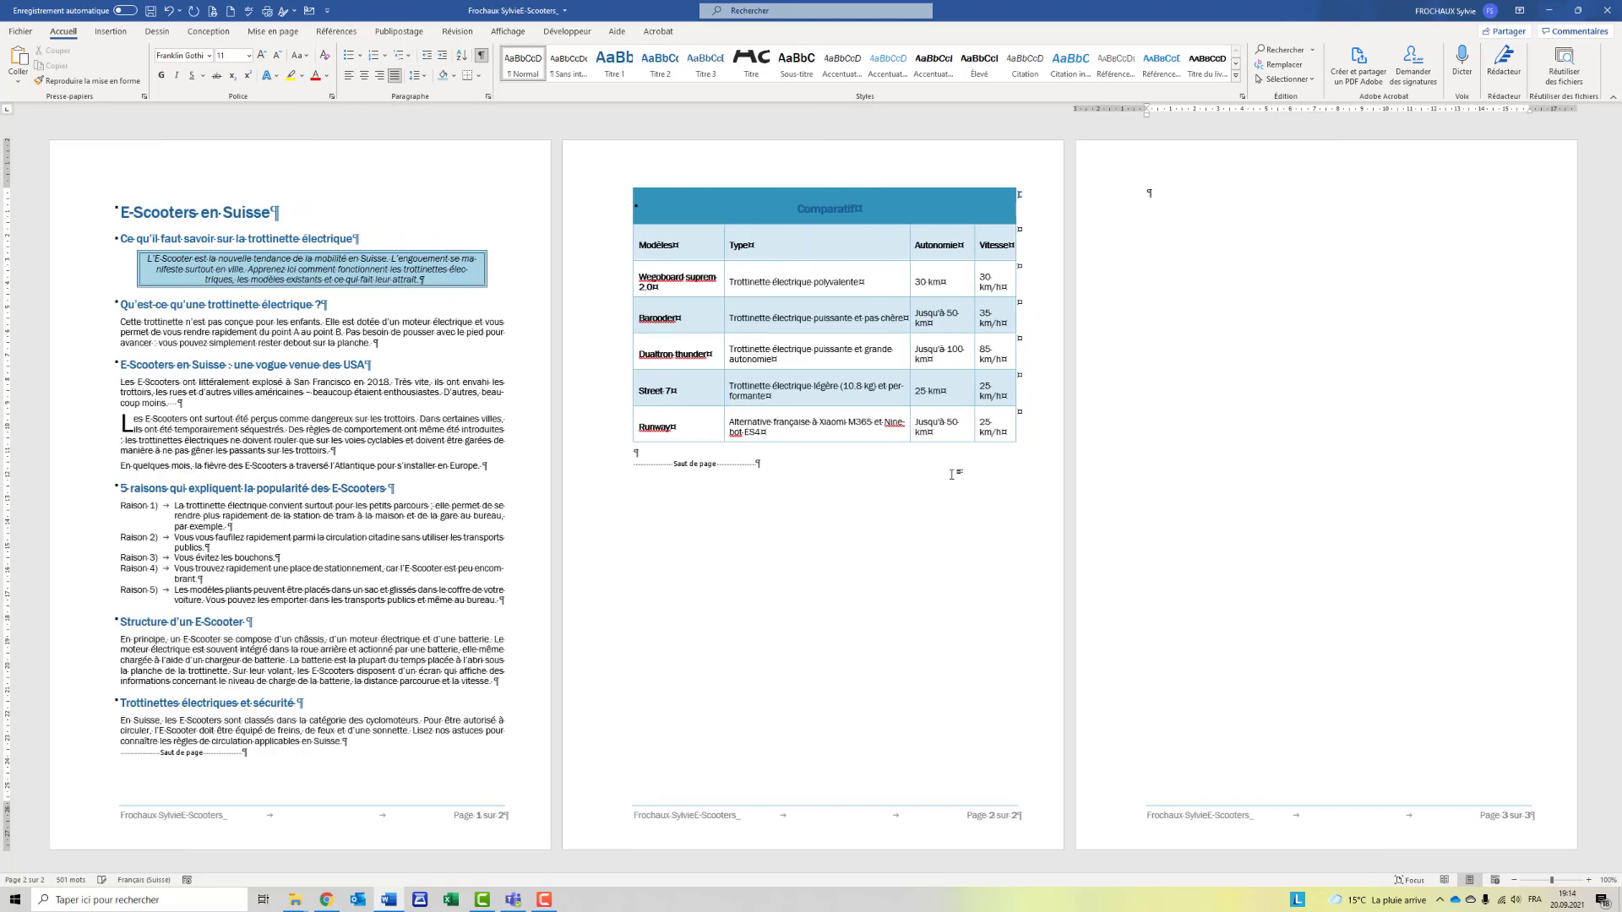
pyautogui.hotkey('ctrl', 'shift', 'g')
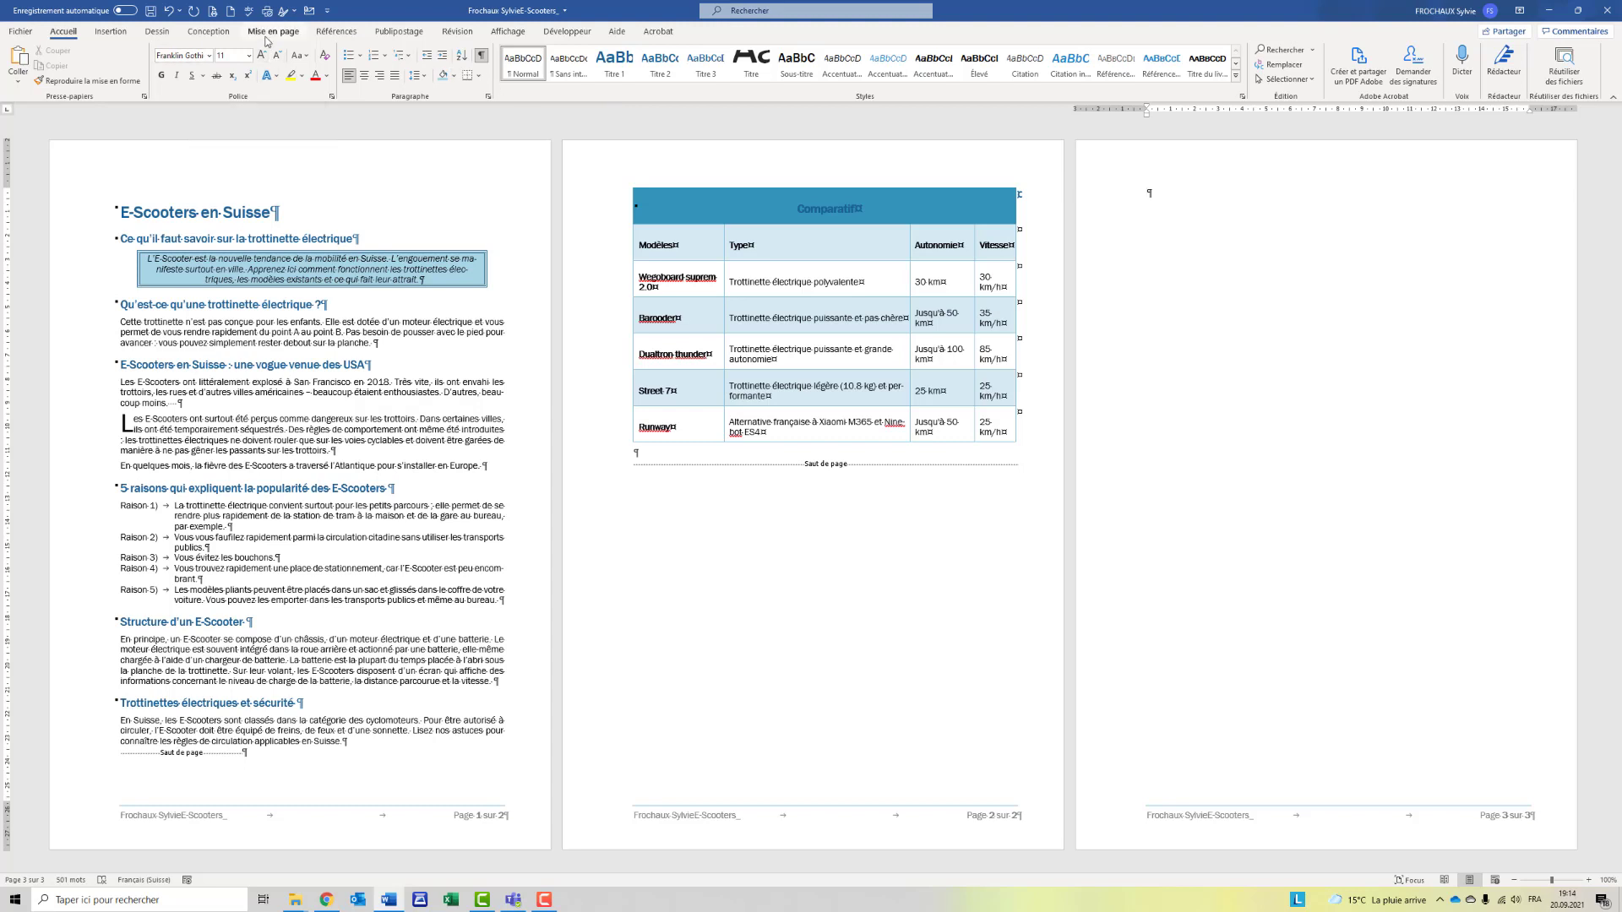
# Step: Insert the Table automatique 2 contents on page 3, delete the extra empty paragraph and save
pyautogui.click(343, 35)
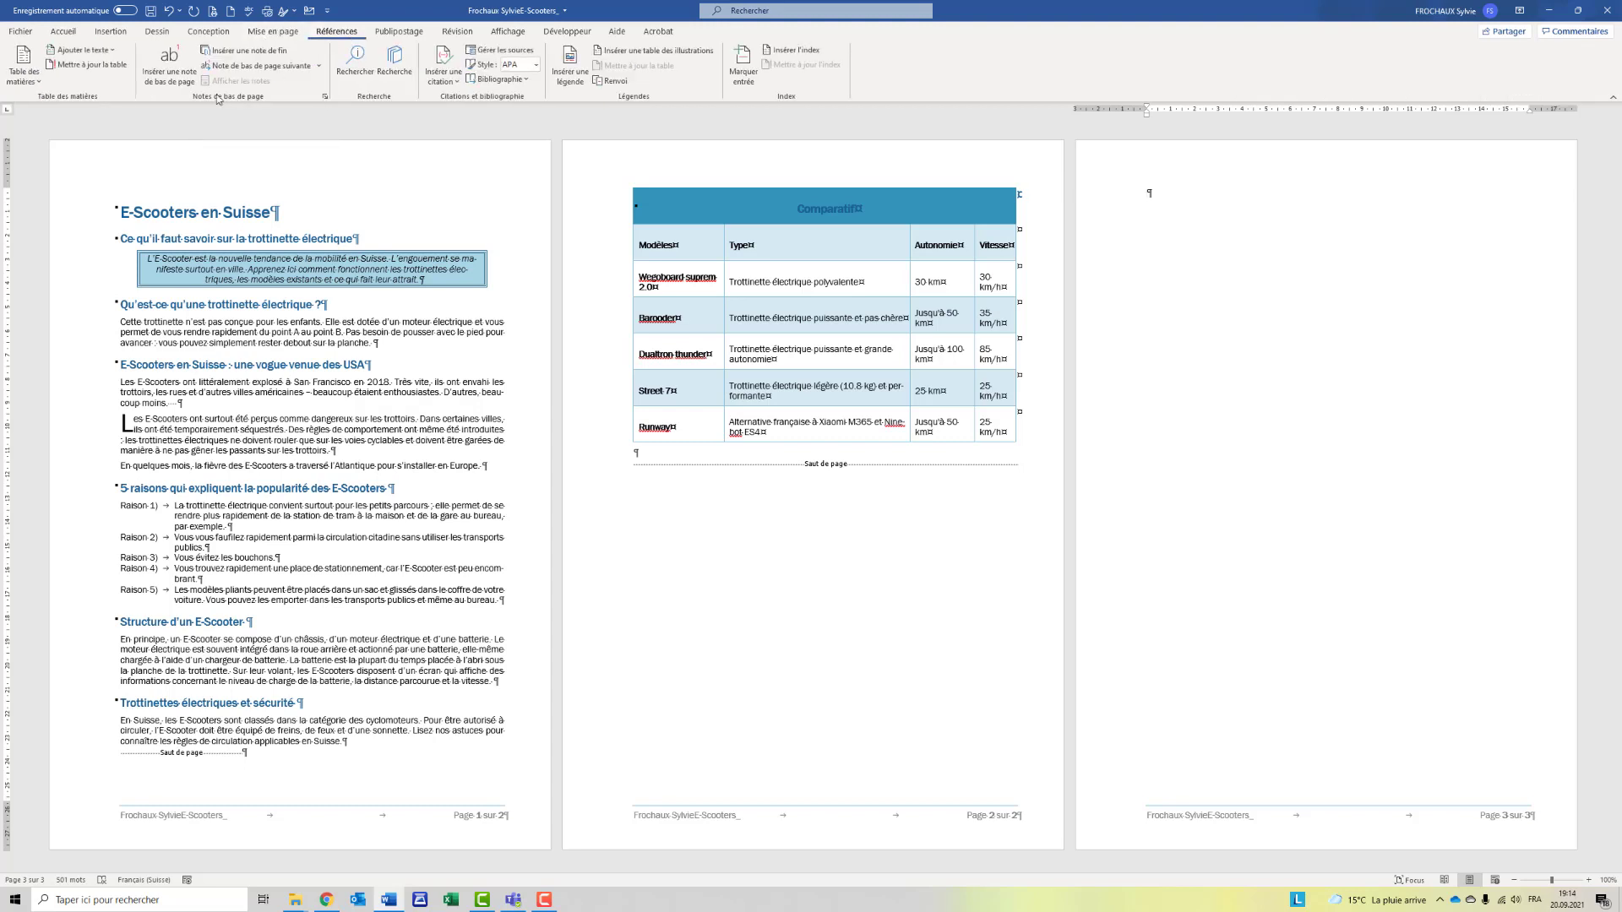
pyautogui.click(25, 78)
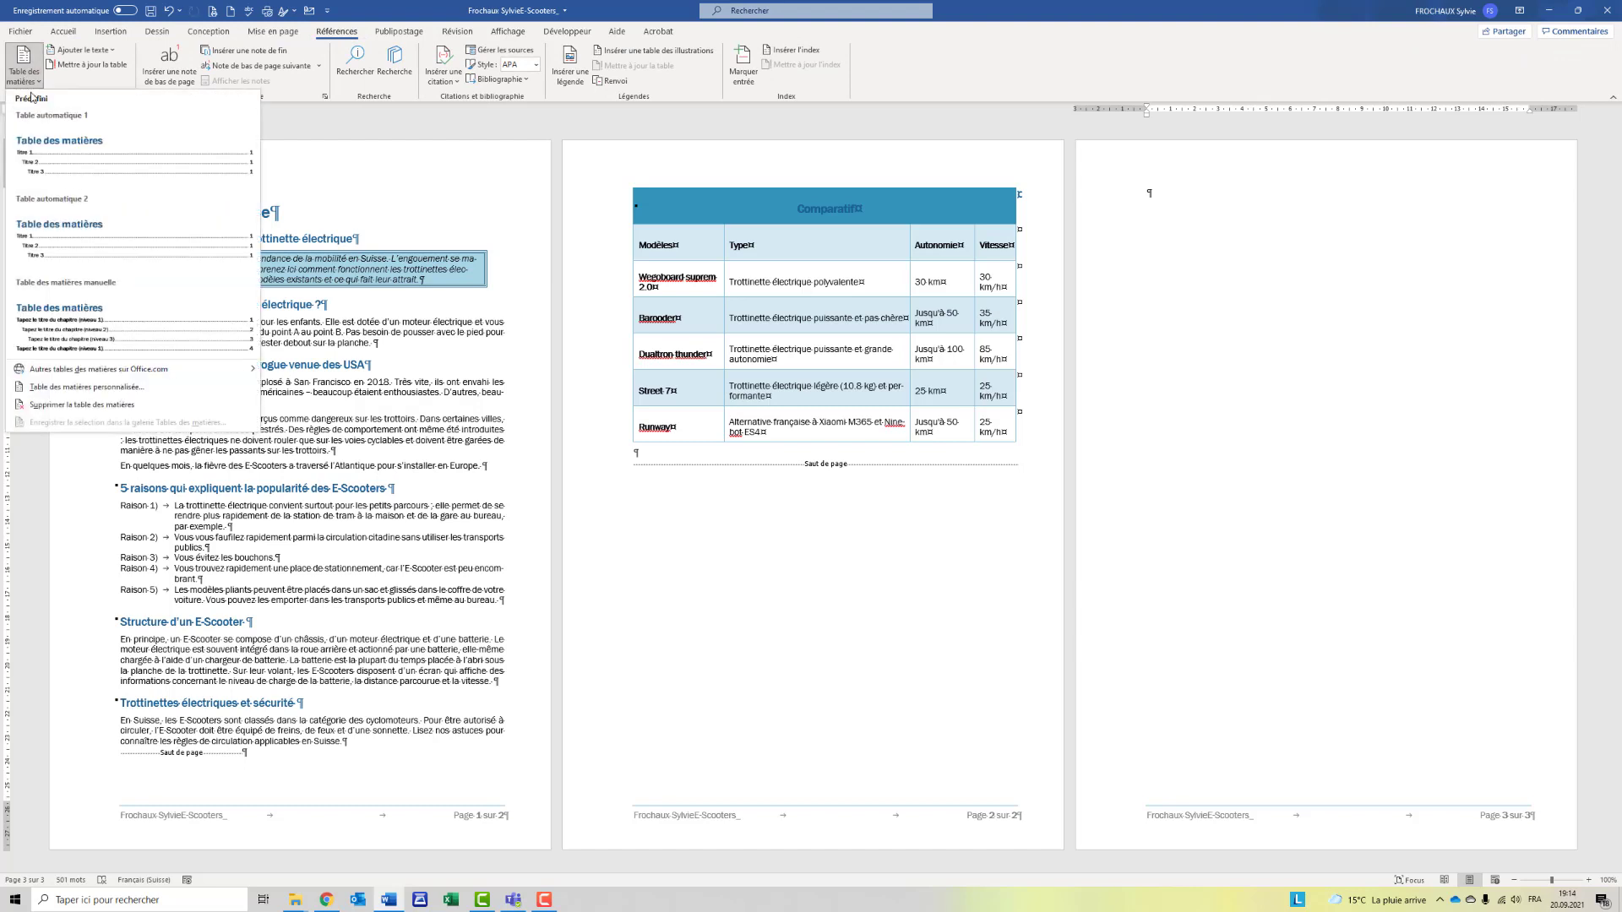
pyautogui.click(48, 239)
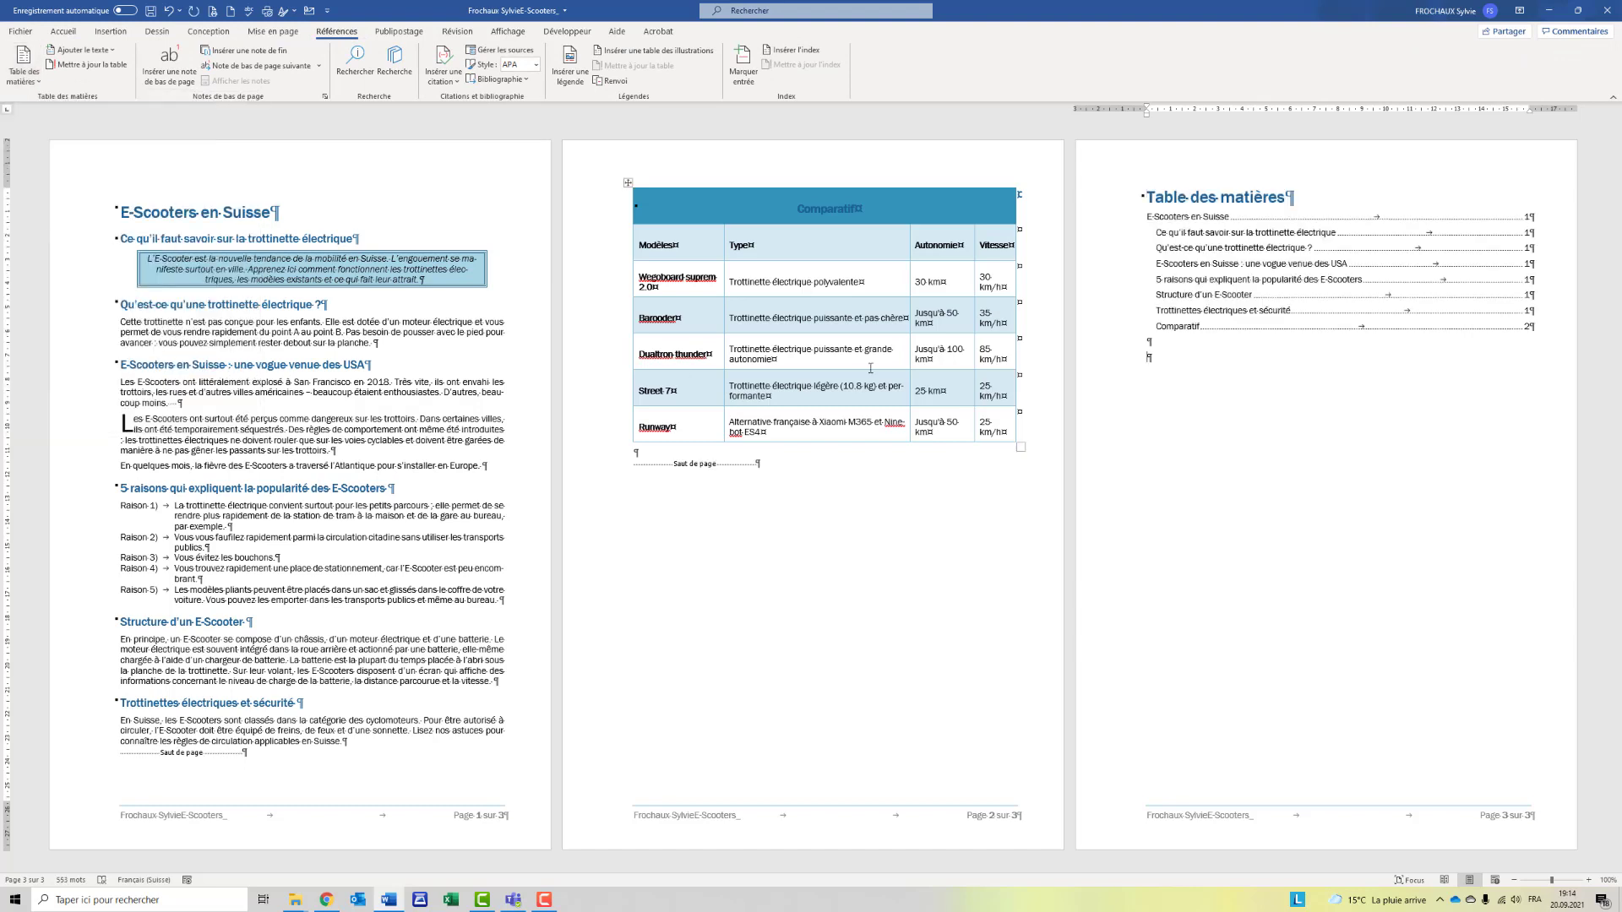
pyautogui.press('BackSpace')
pyautogui.hotkey('ctrl', 's')
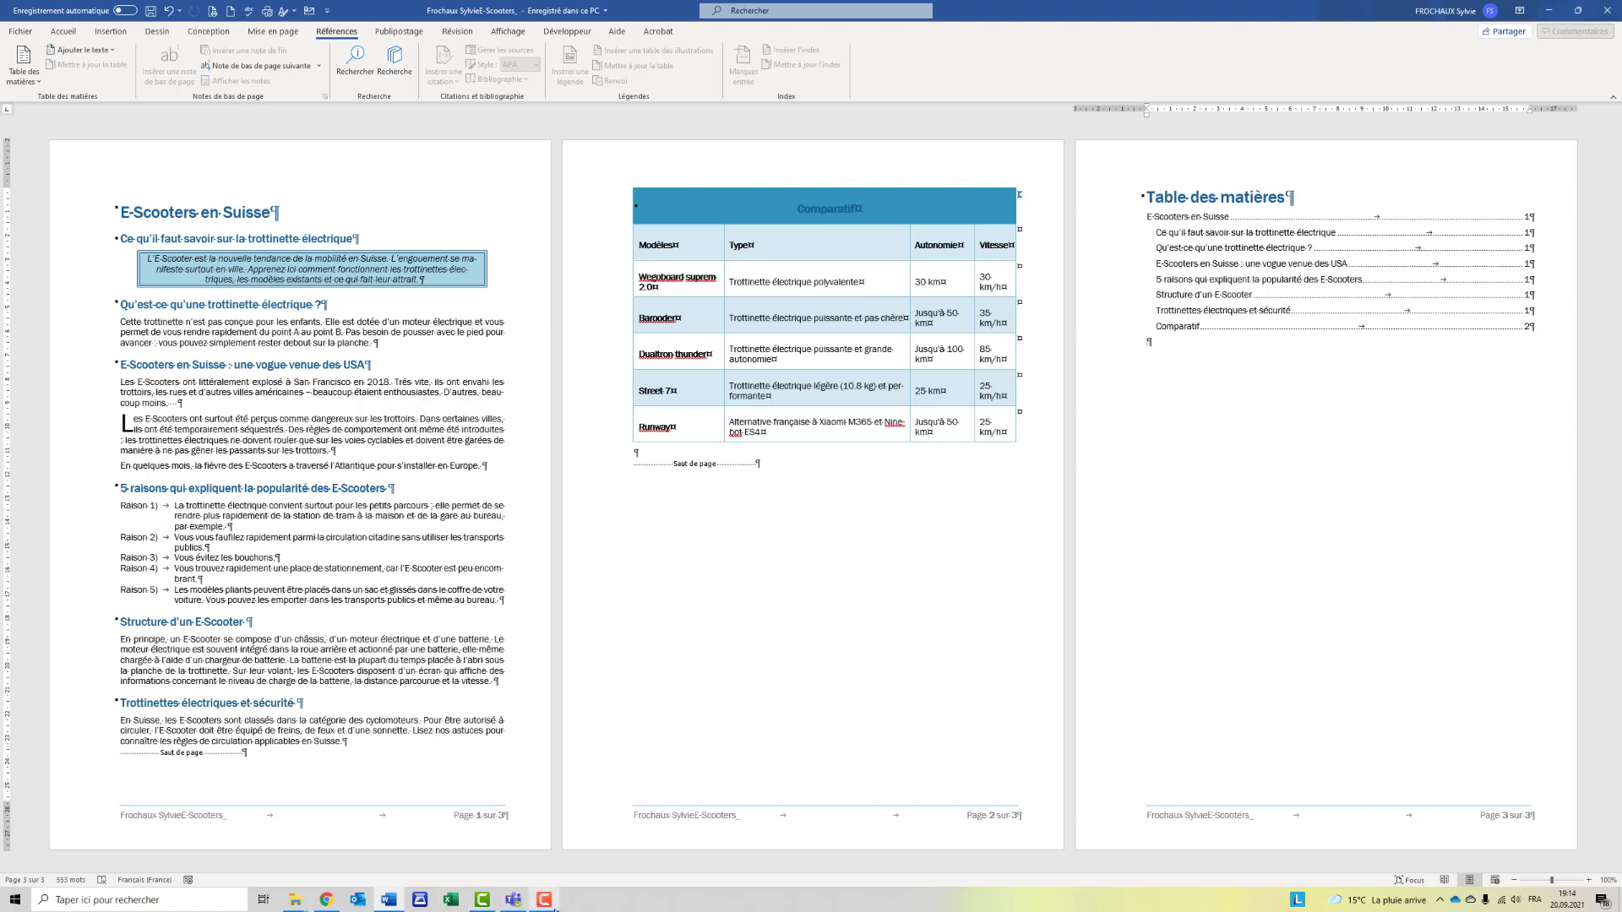
pyautogui.click(546, 901)
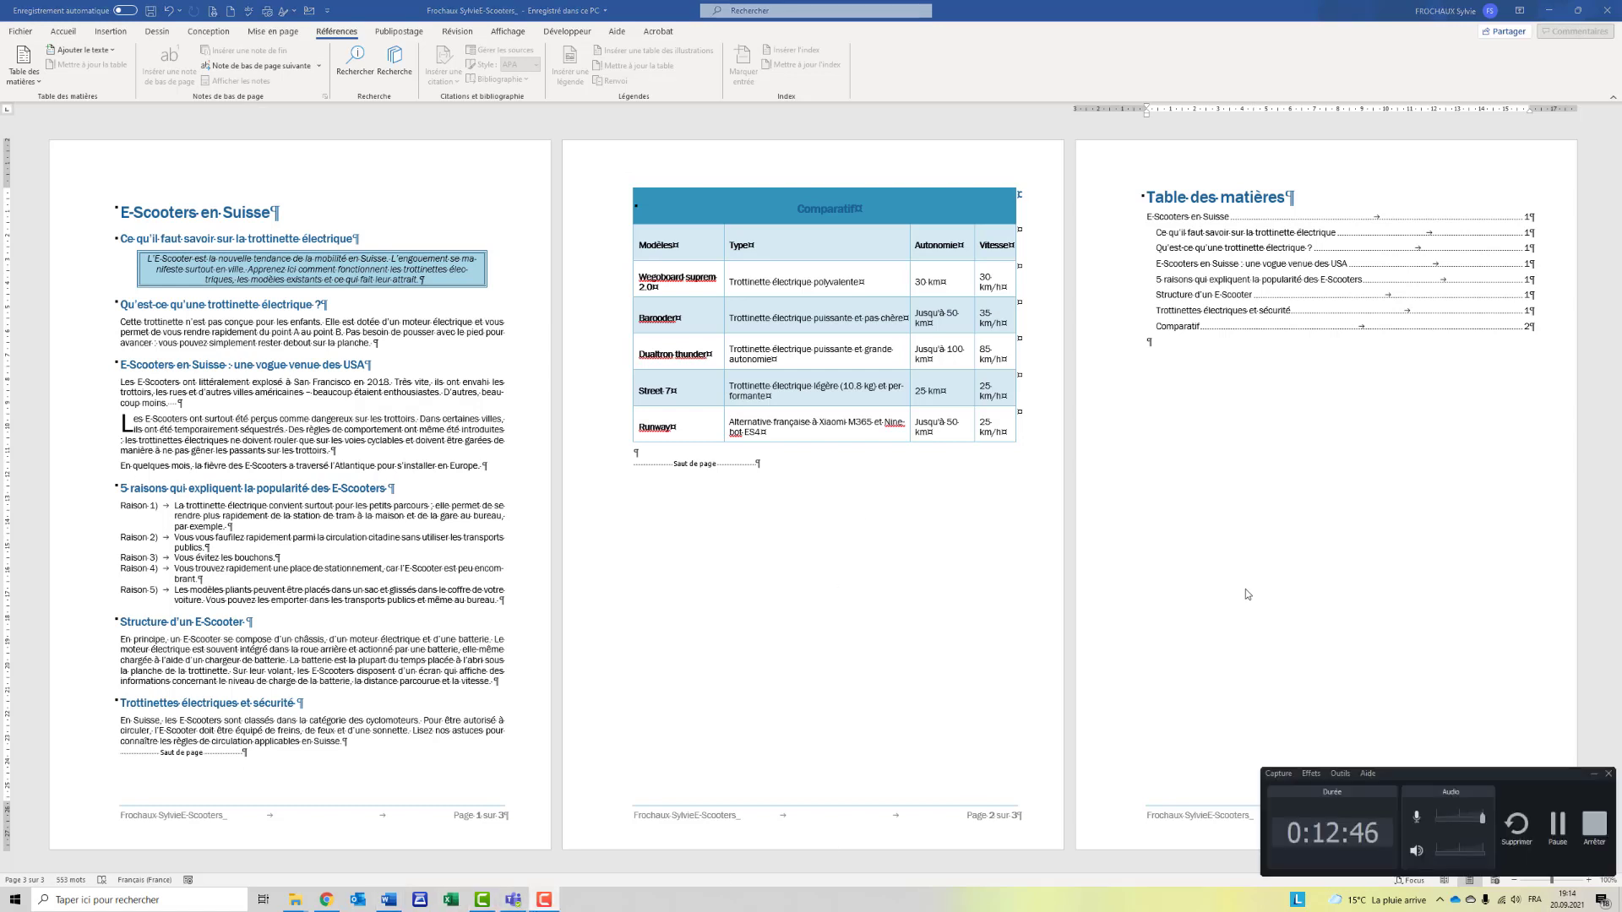